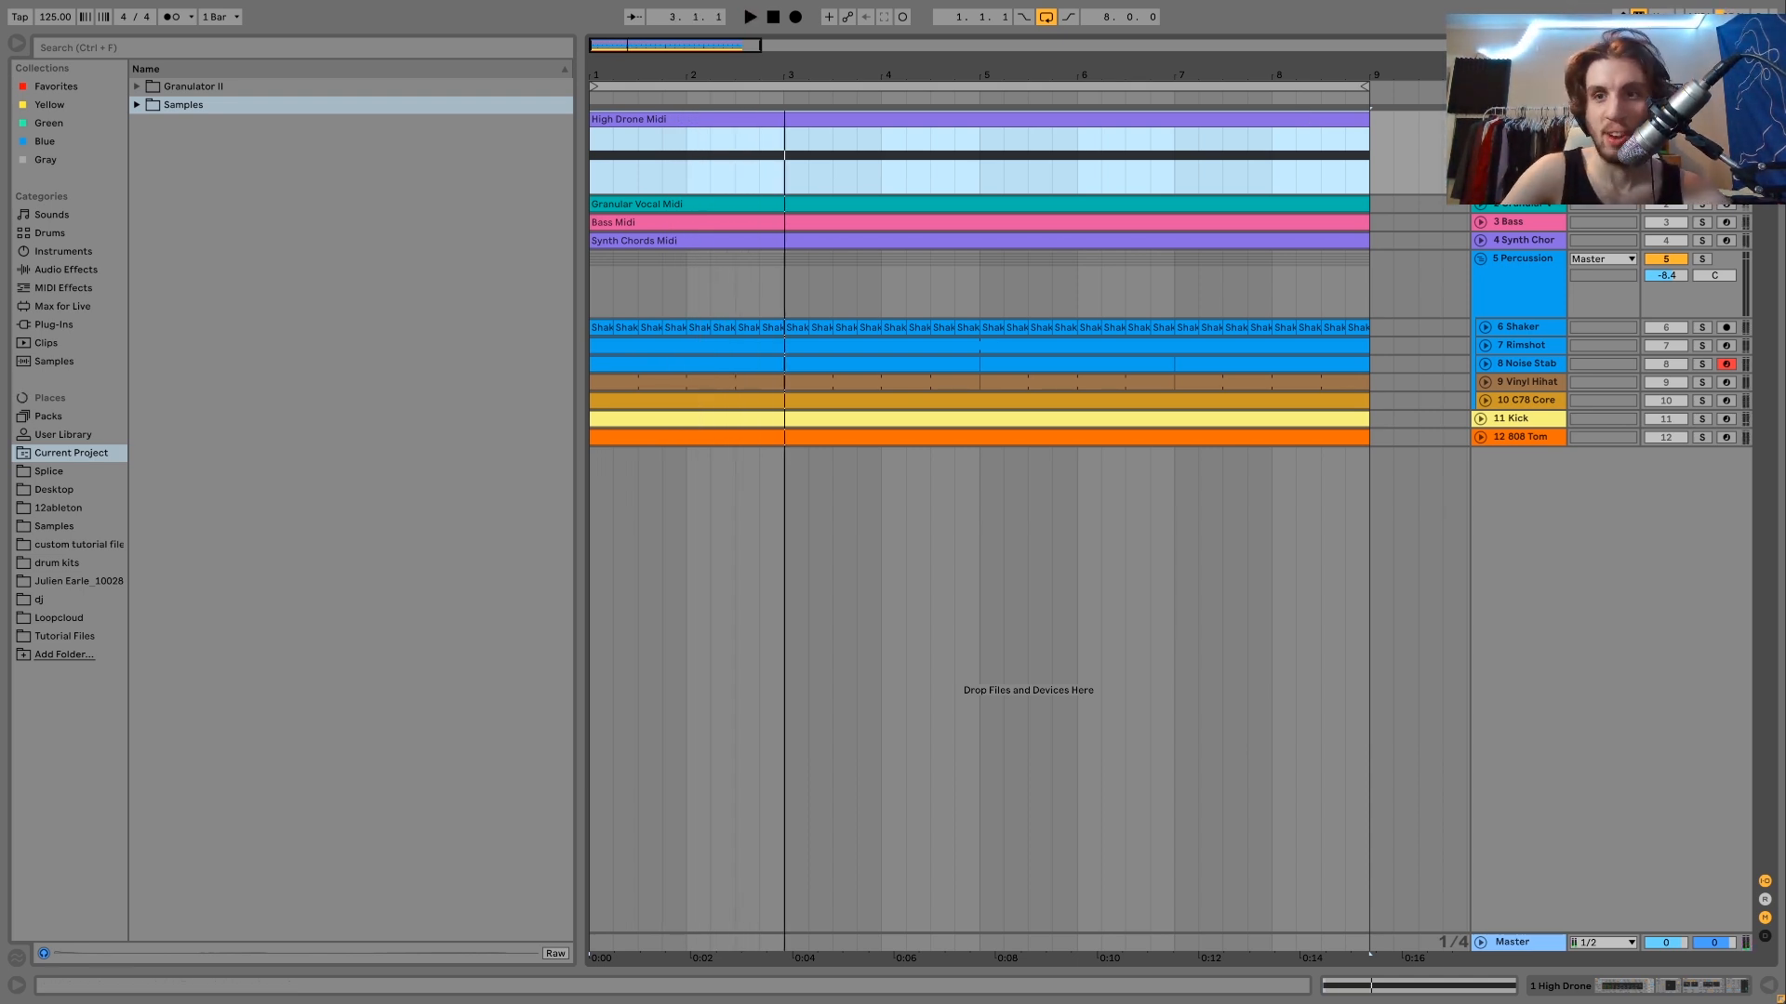
Unsolo the High Drone track and play short passages of the full mix
{"action": "left_click", "coordinate": [1702, 119]}
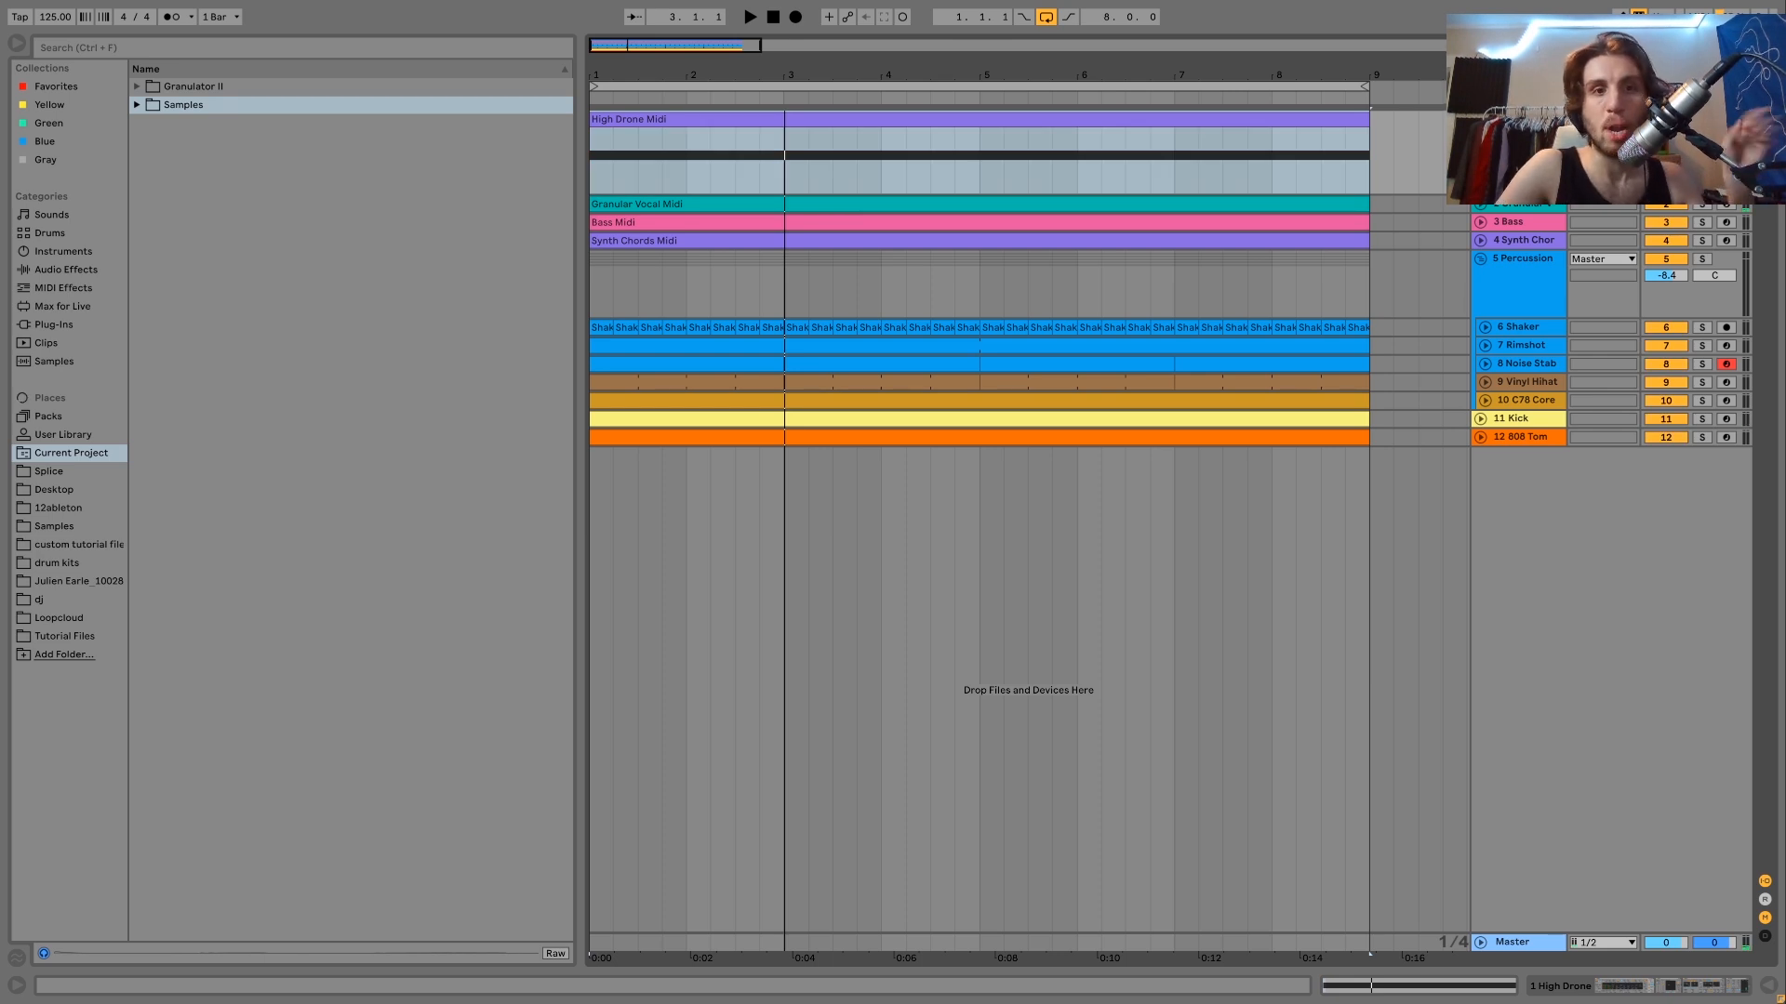
{"action": "key", "text": "space"}
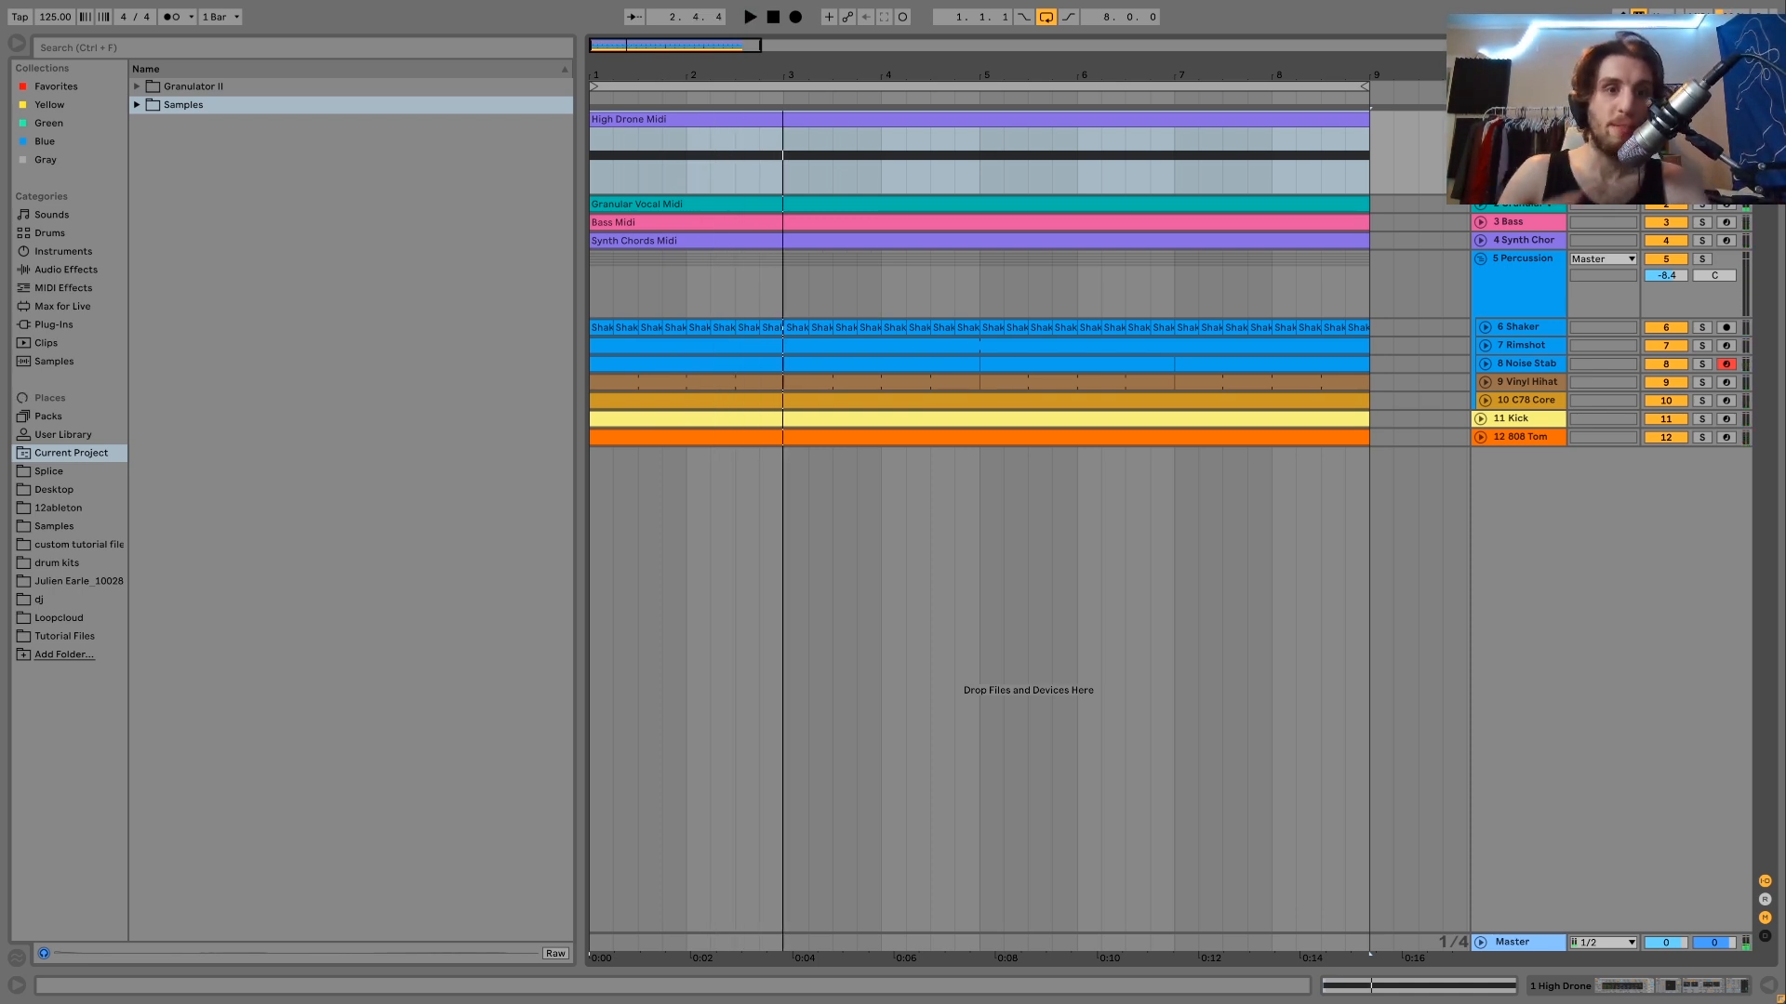
{"action": "key", "text": "space"}
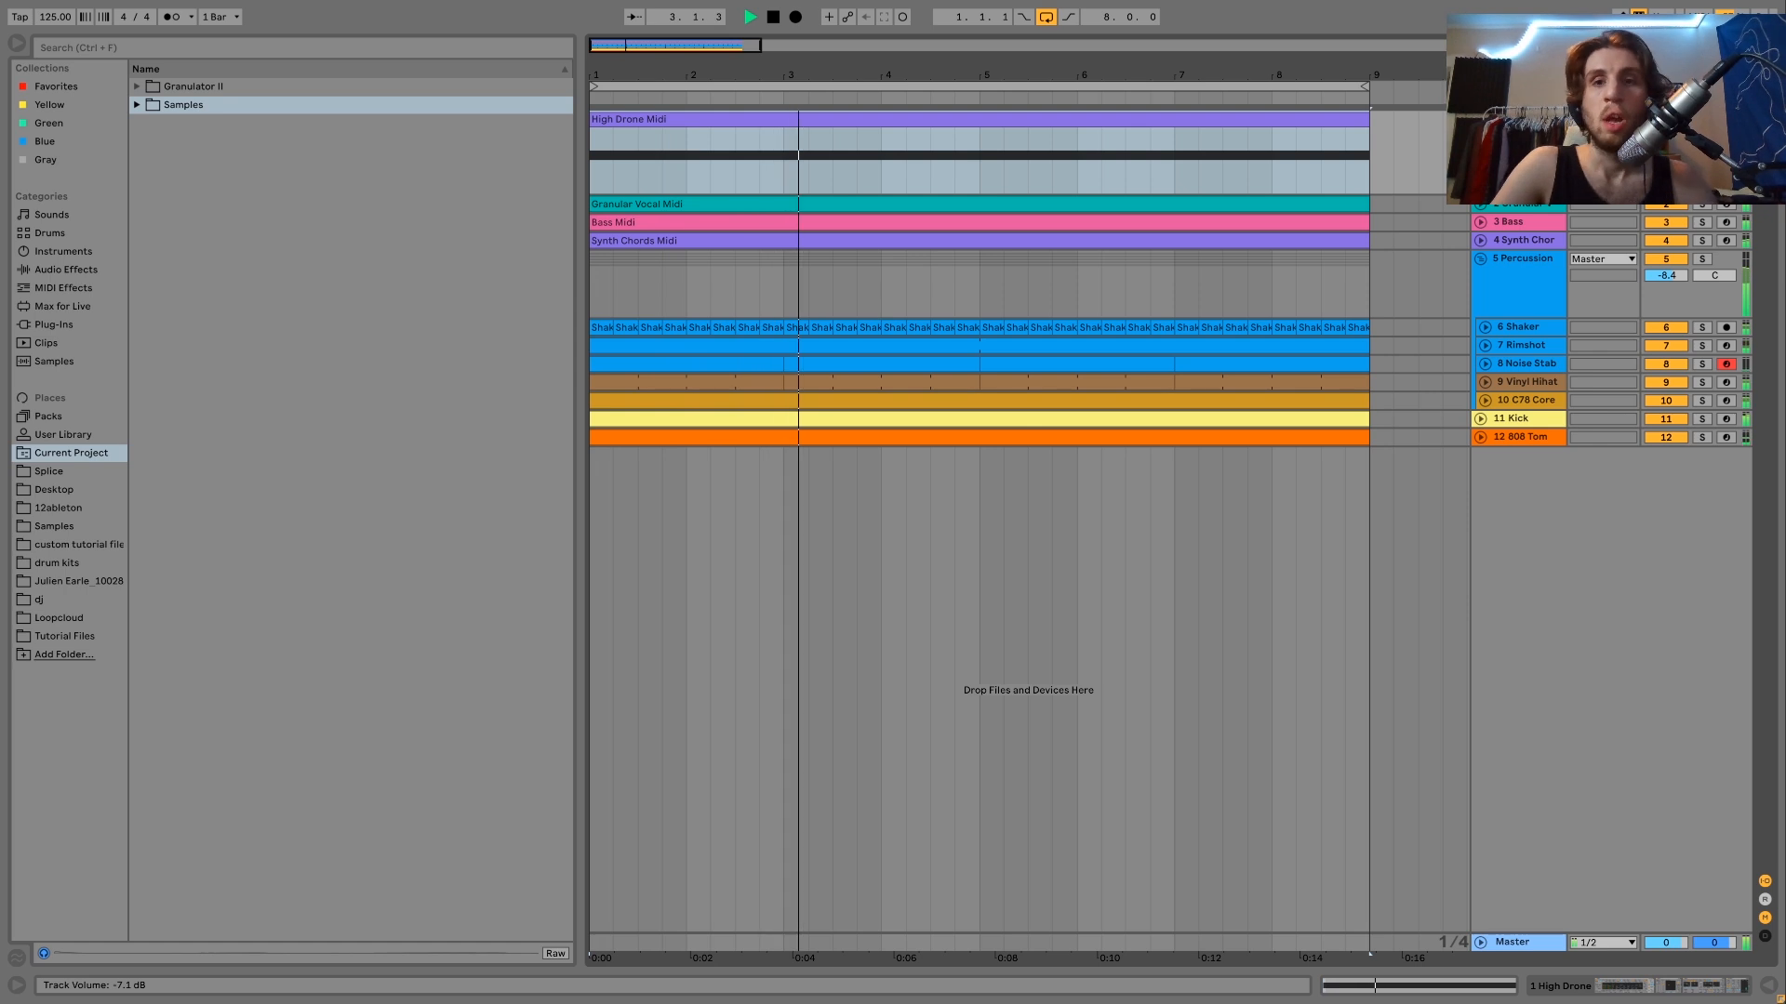
{"action": "key", "text": "space"}
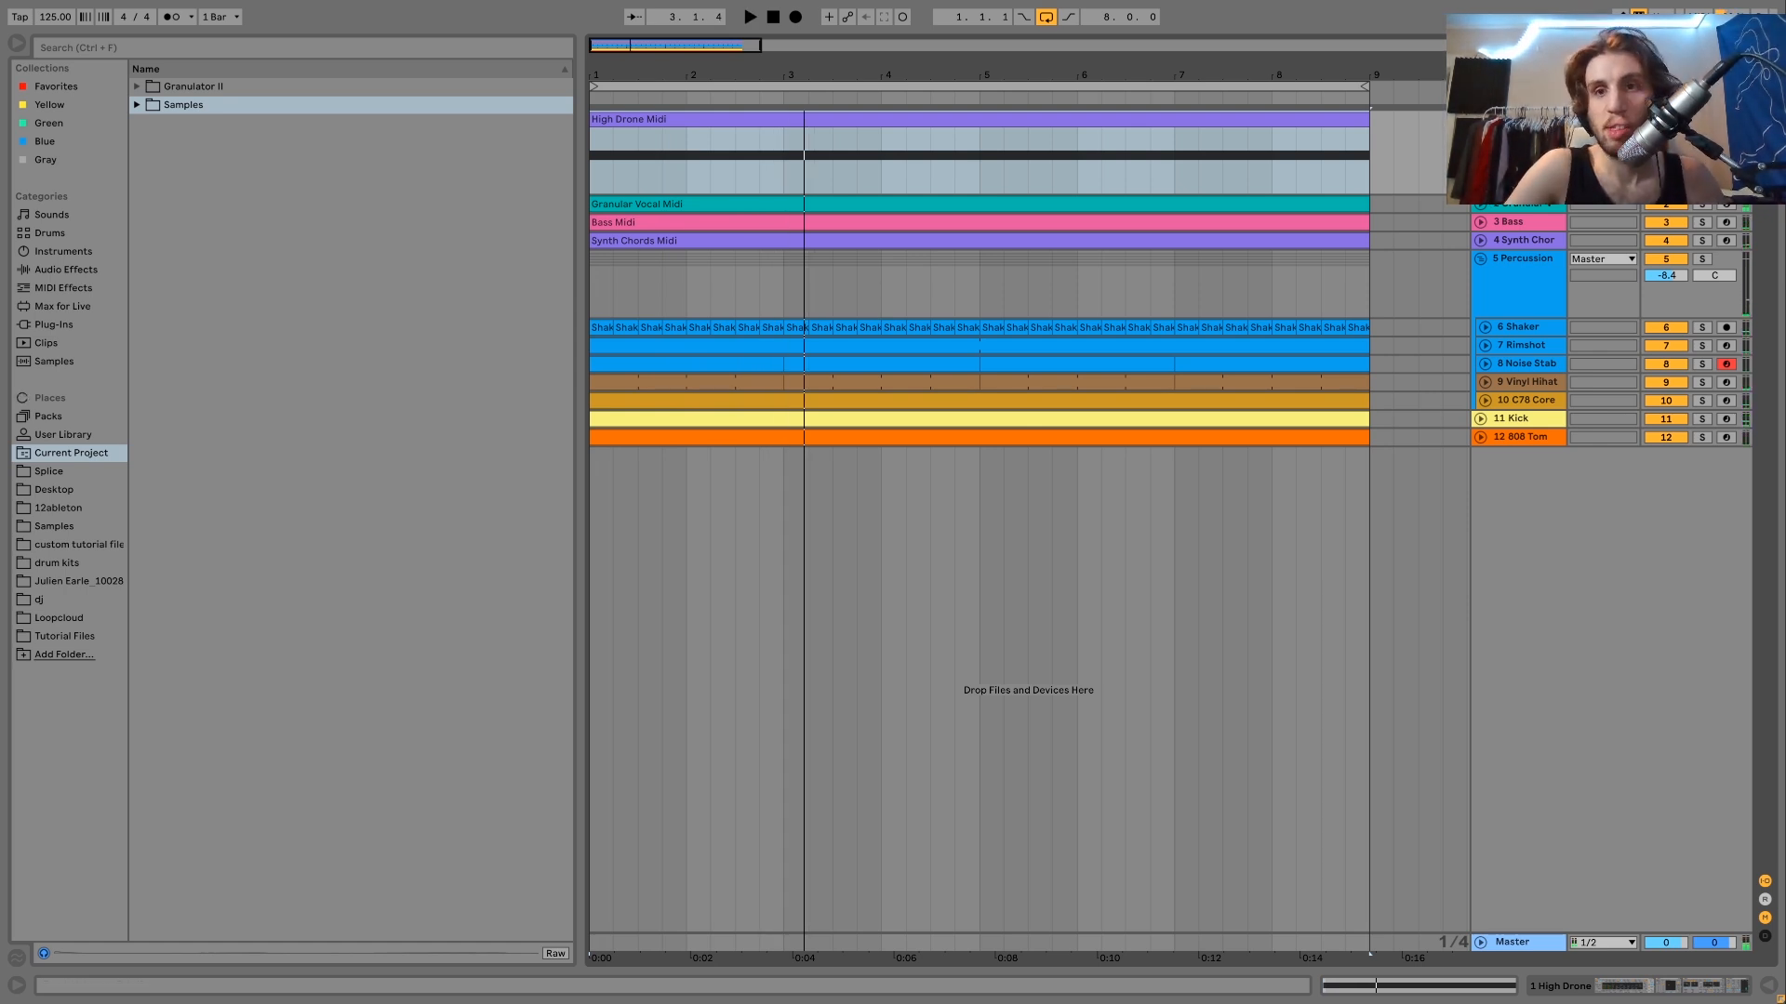
{"action": "key", "text": "space"}
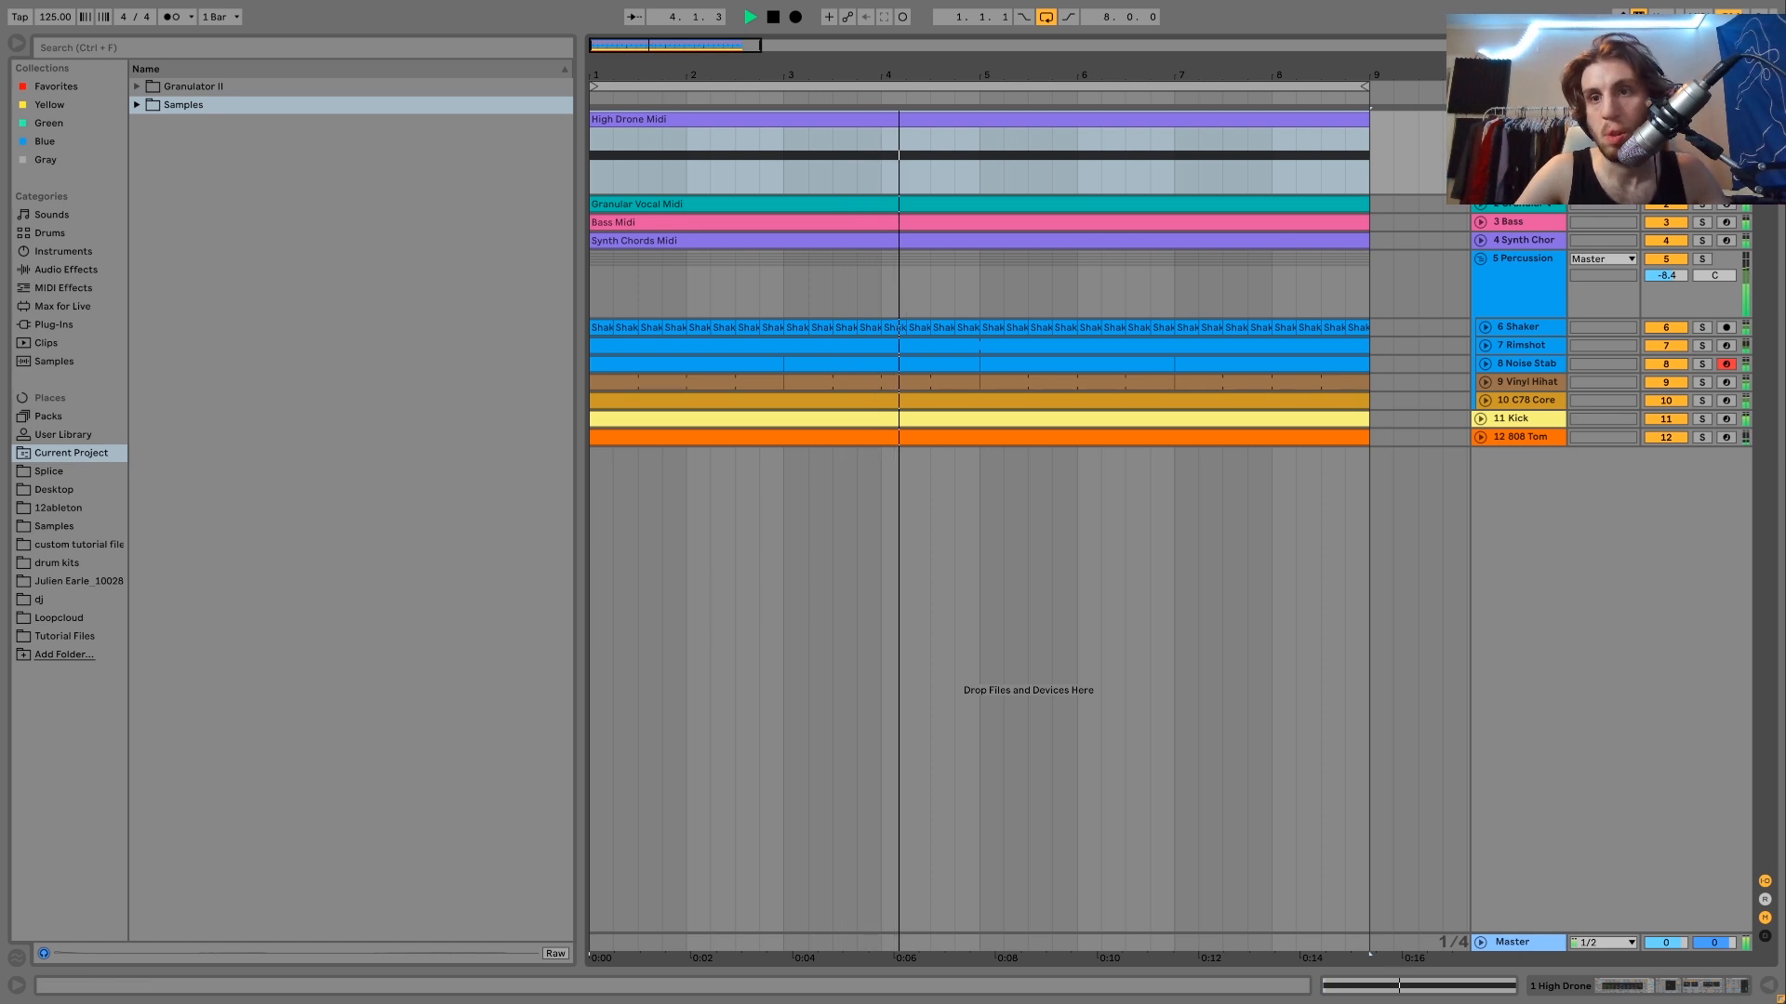
{"action": "key", "text": "space"}
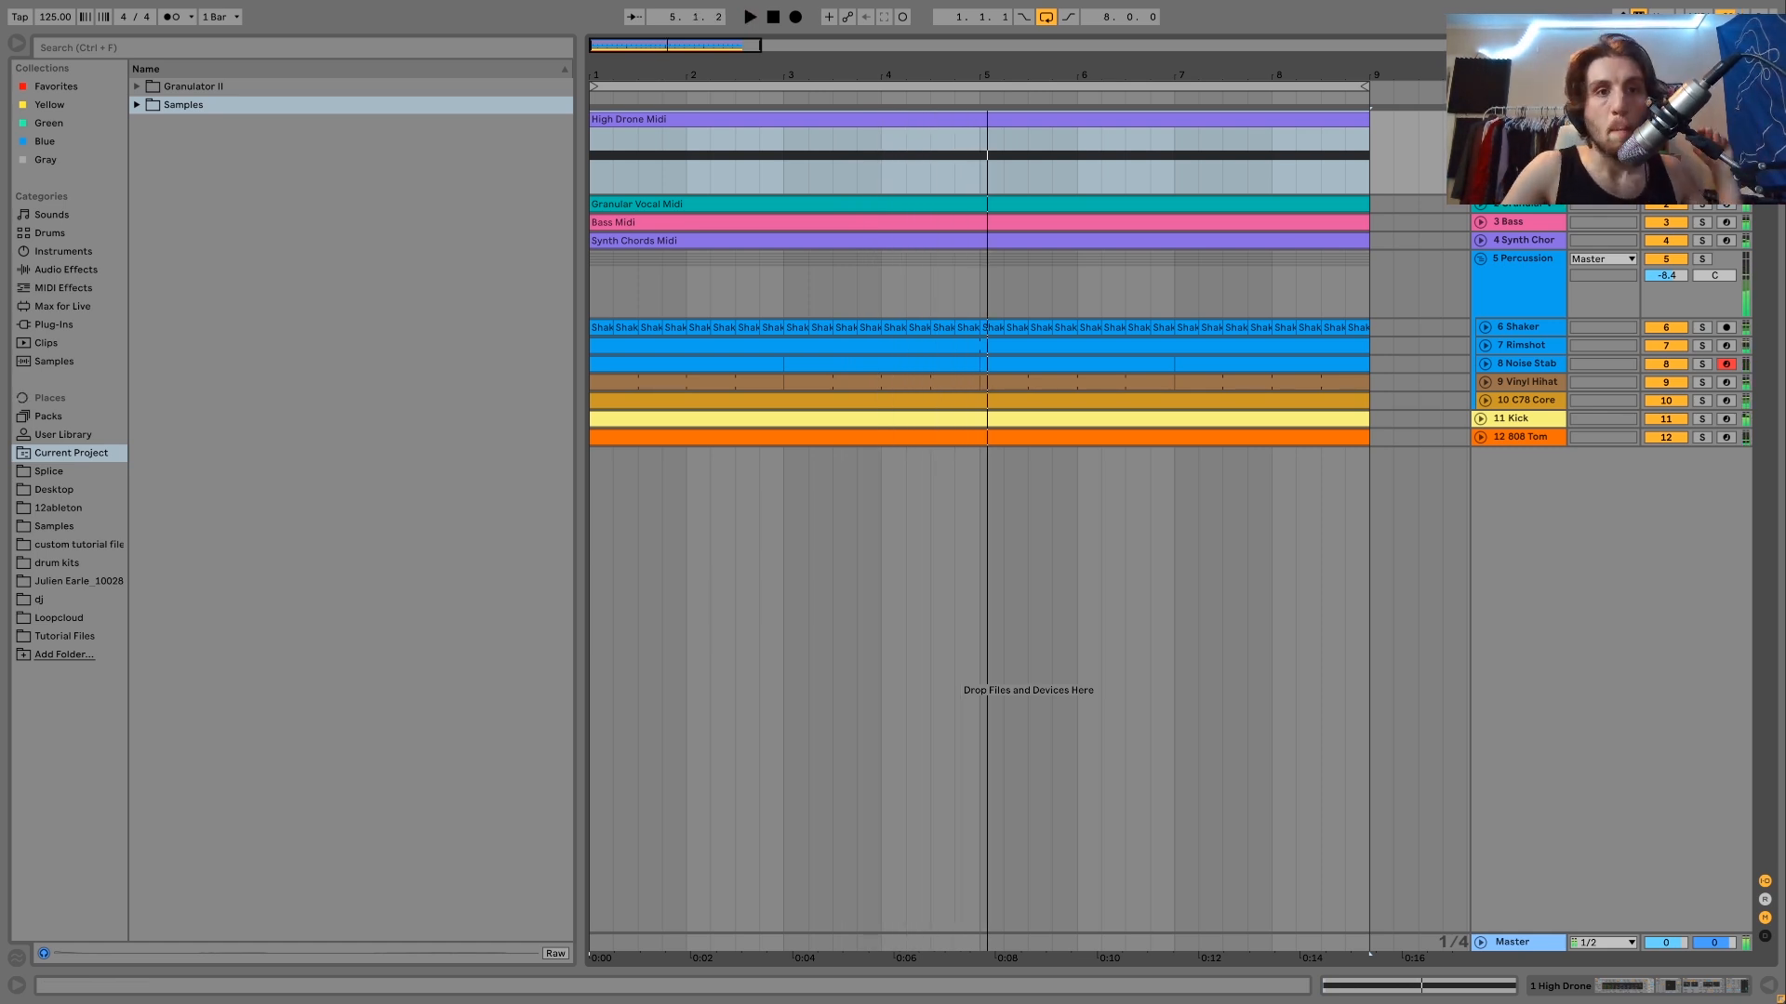
{"action": "key", "text": "space"}
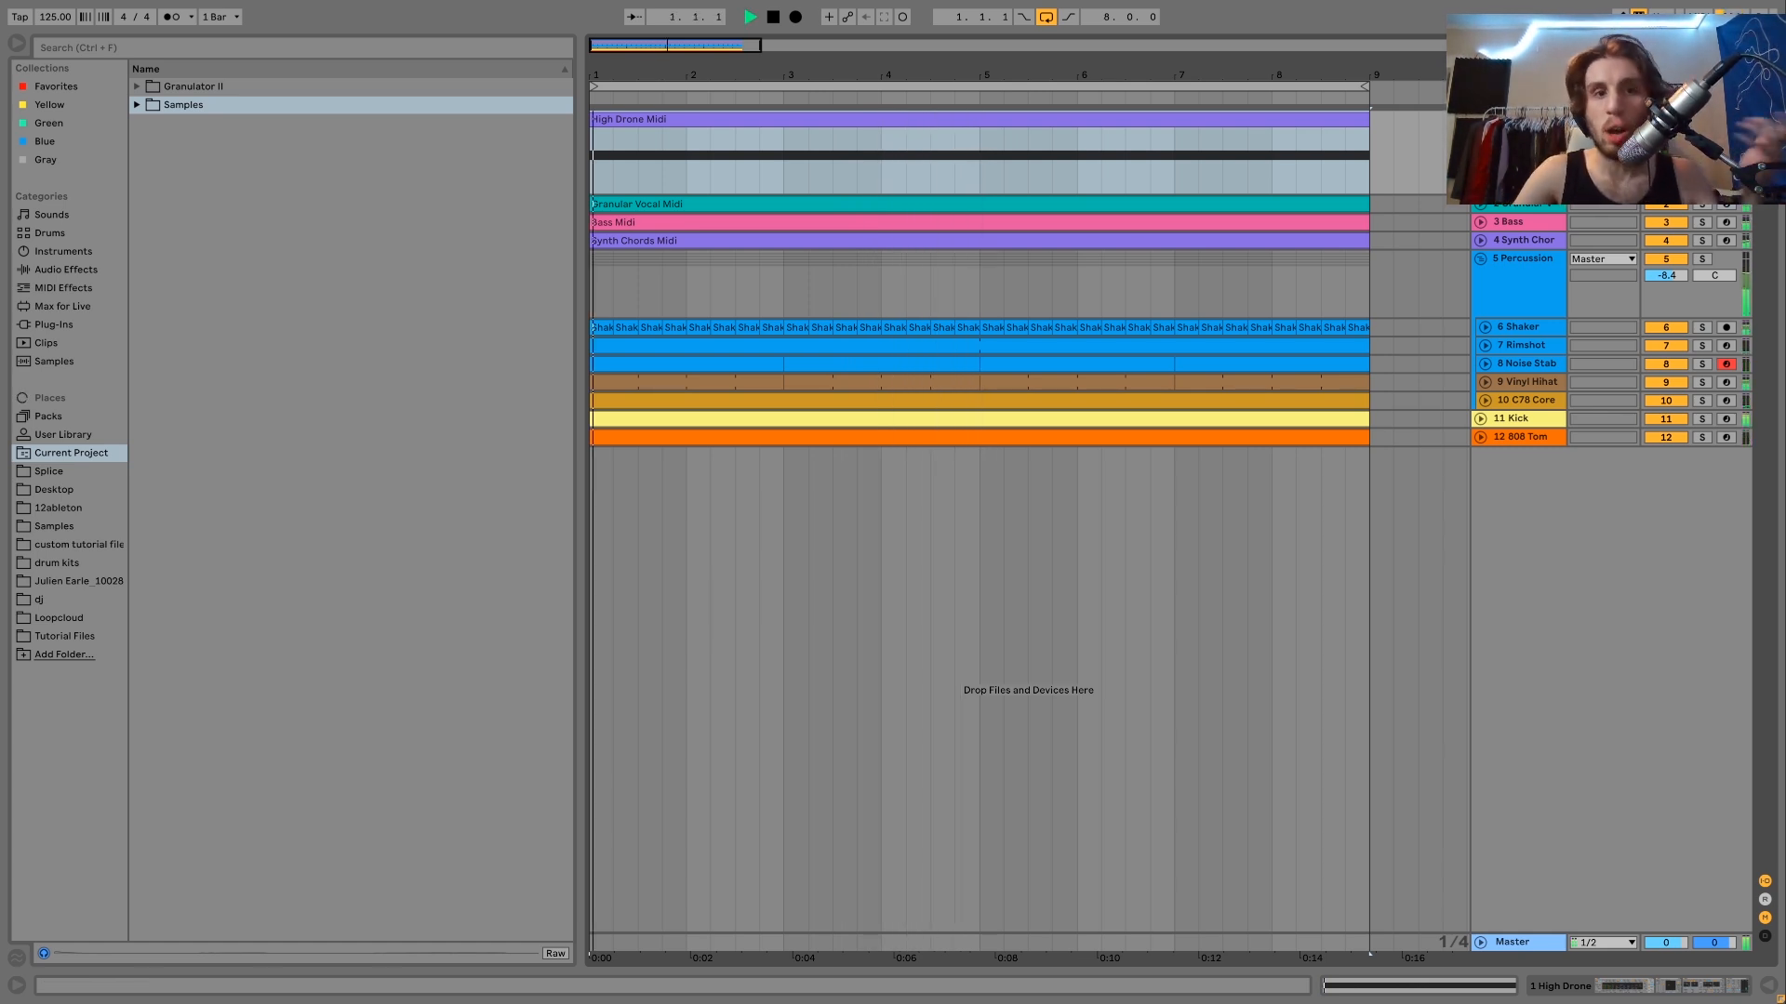
Inspect the High Drone track's device chain and its MIDI clip's notes, and solo the track
{"action": "double_click", "coordinate": [1521, 119]}
{"action": "key", "text": "space"}
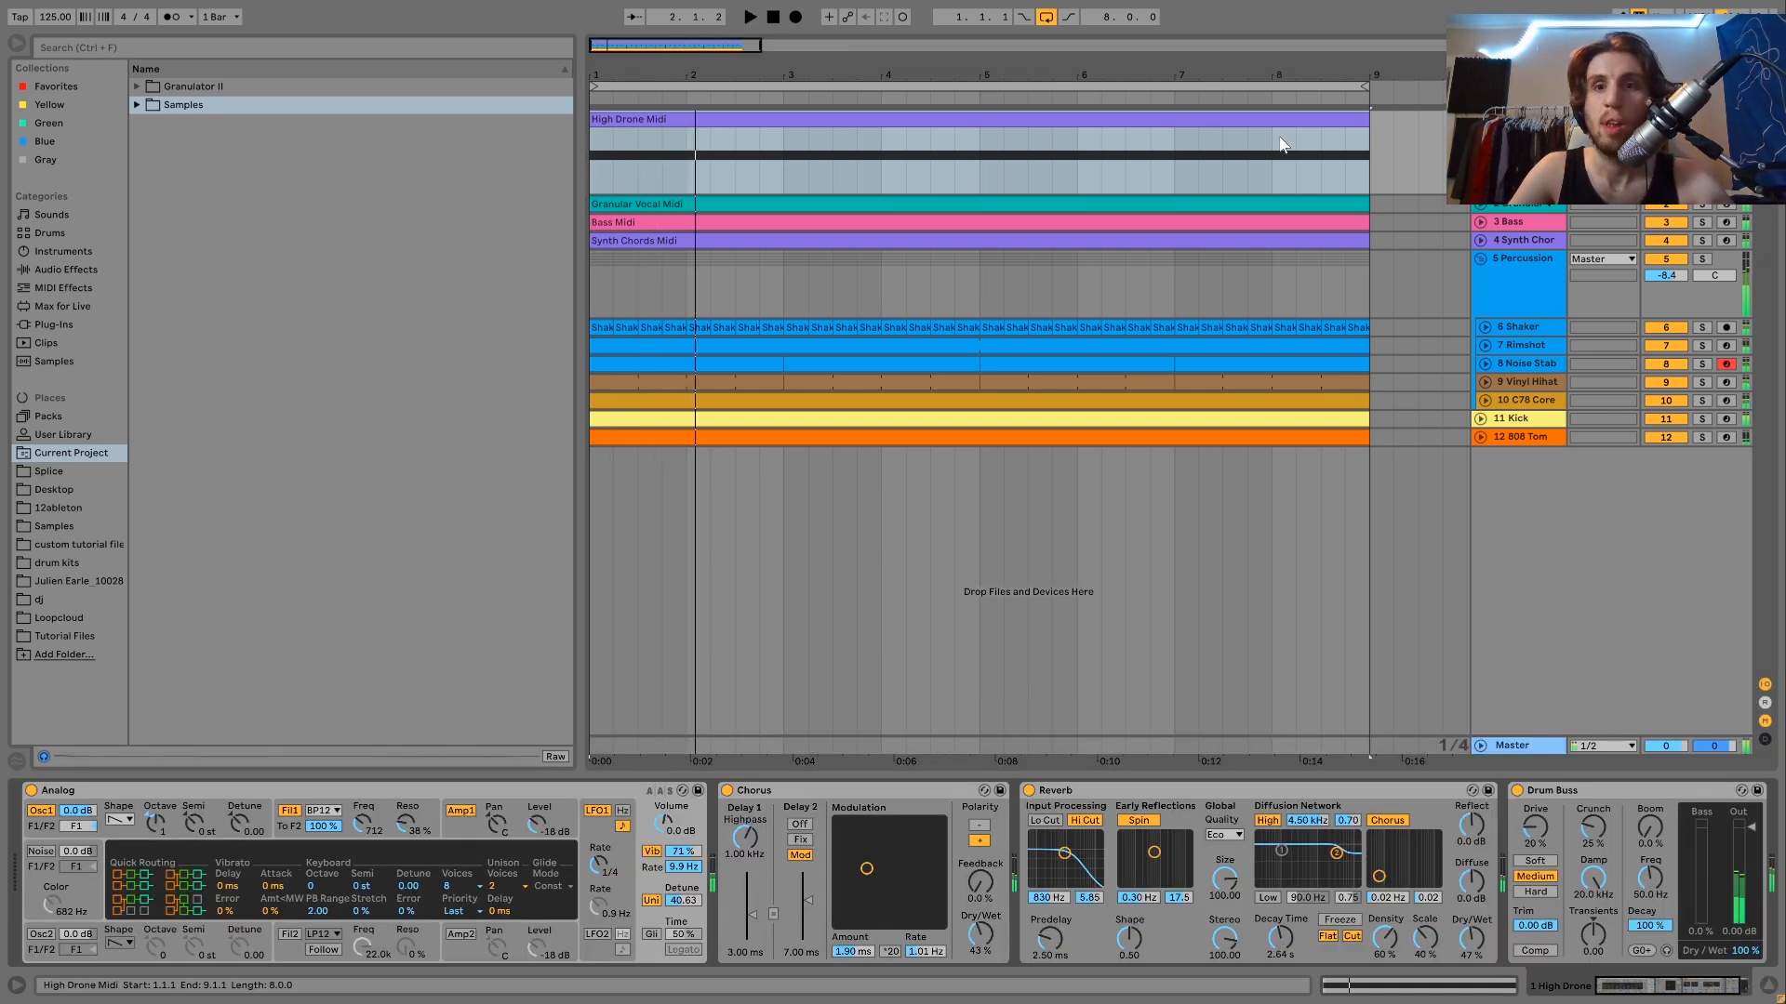
{"action": "double_click", "coordinate": [1259, 120]}
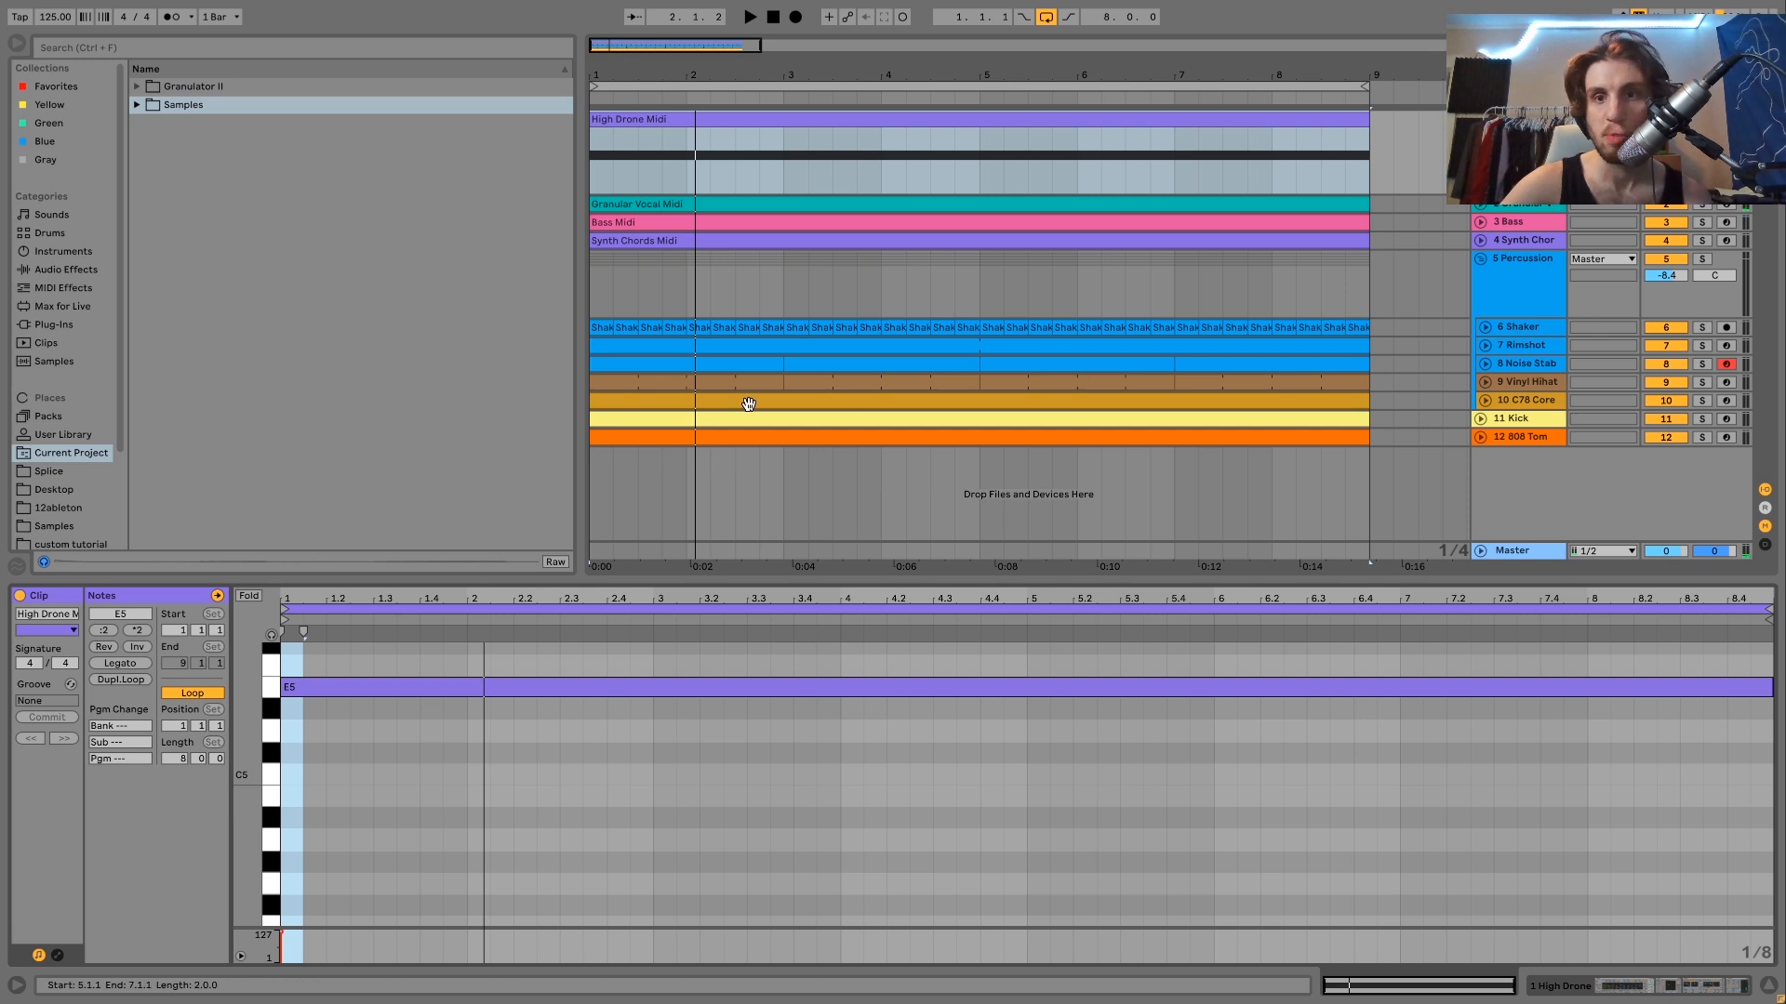
{"action": "double_click", "coordinate": [1522, 120]}
{"action": "left_click", "coordinate": [1702, 119]}
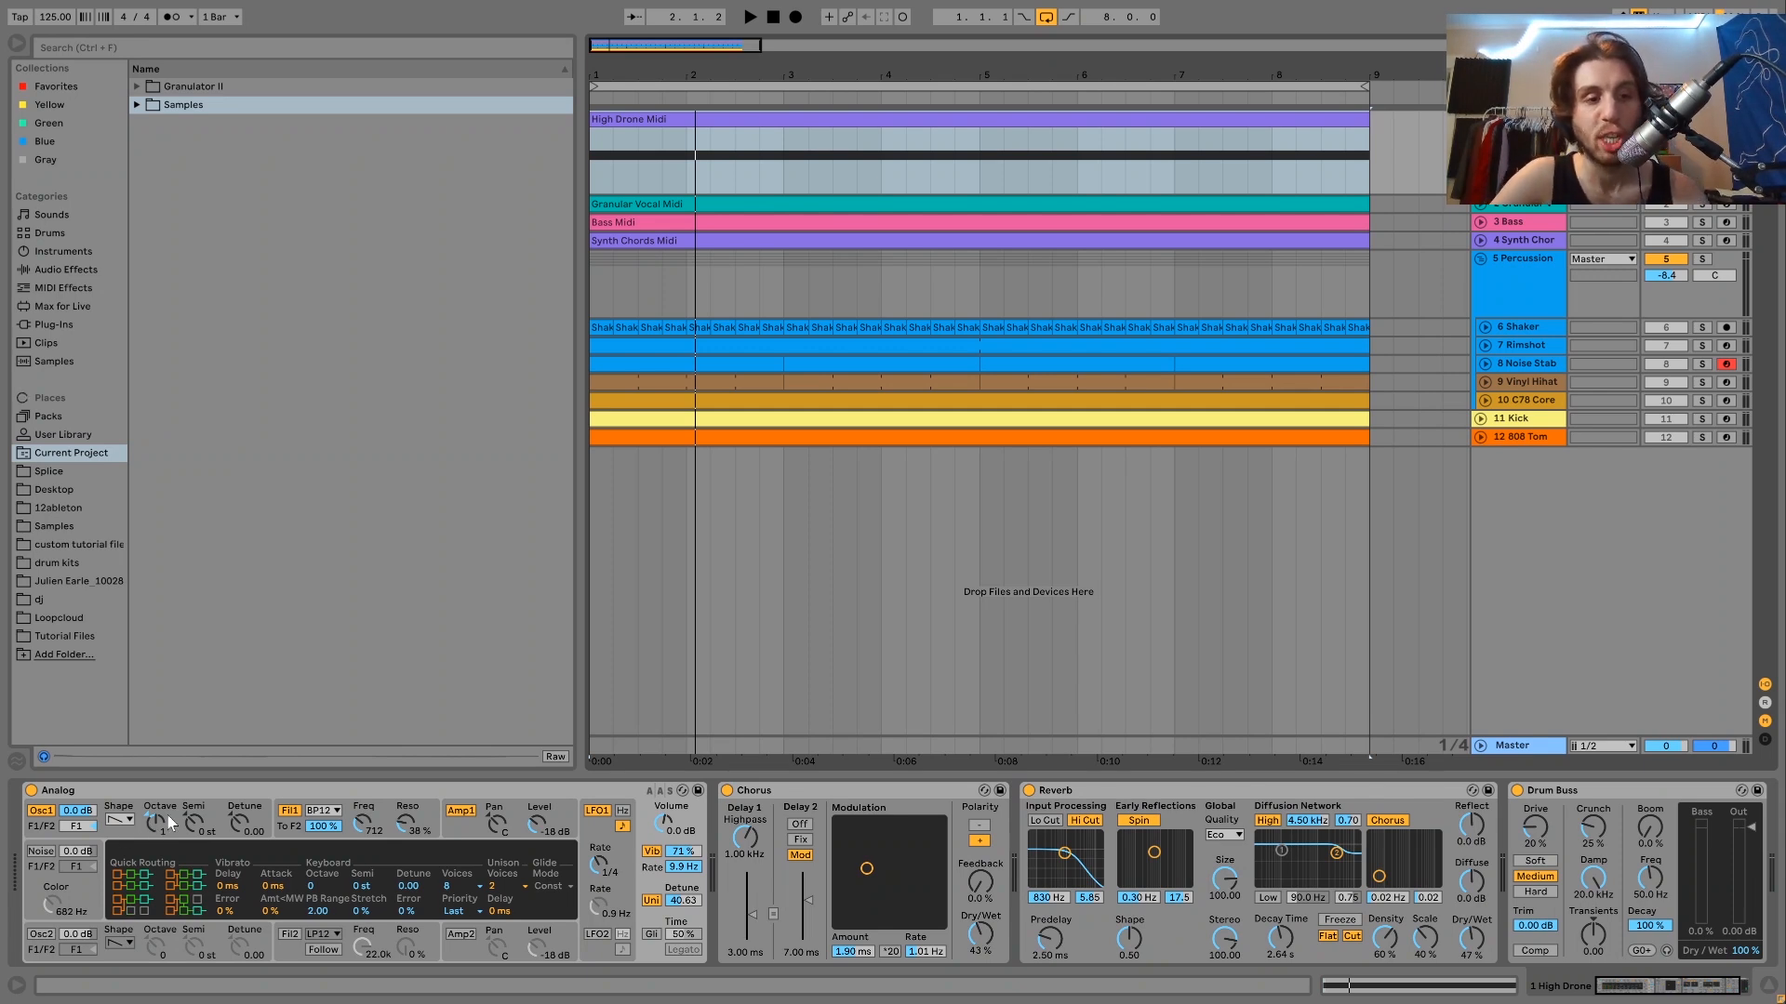
Show the Filter 1 and LFO 1 settings in the High Drone's Analog synth and audition the soloed drone
{"action": "left_click", "coordinate": [292, 822]}
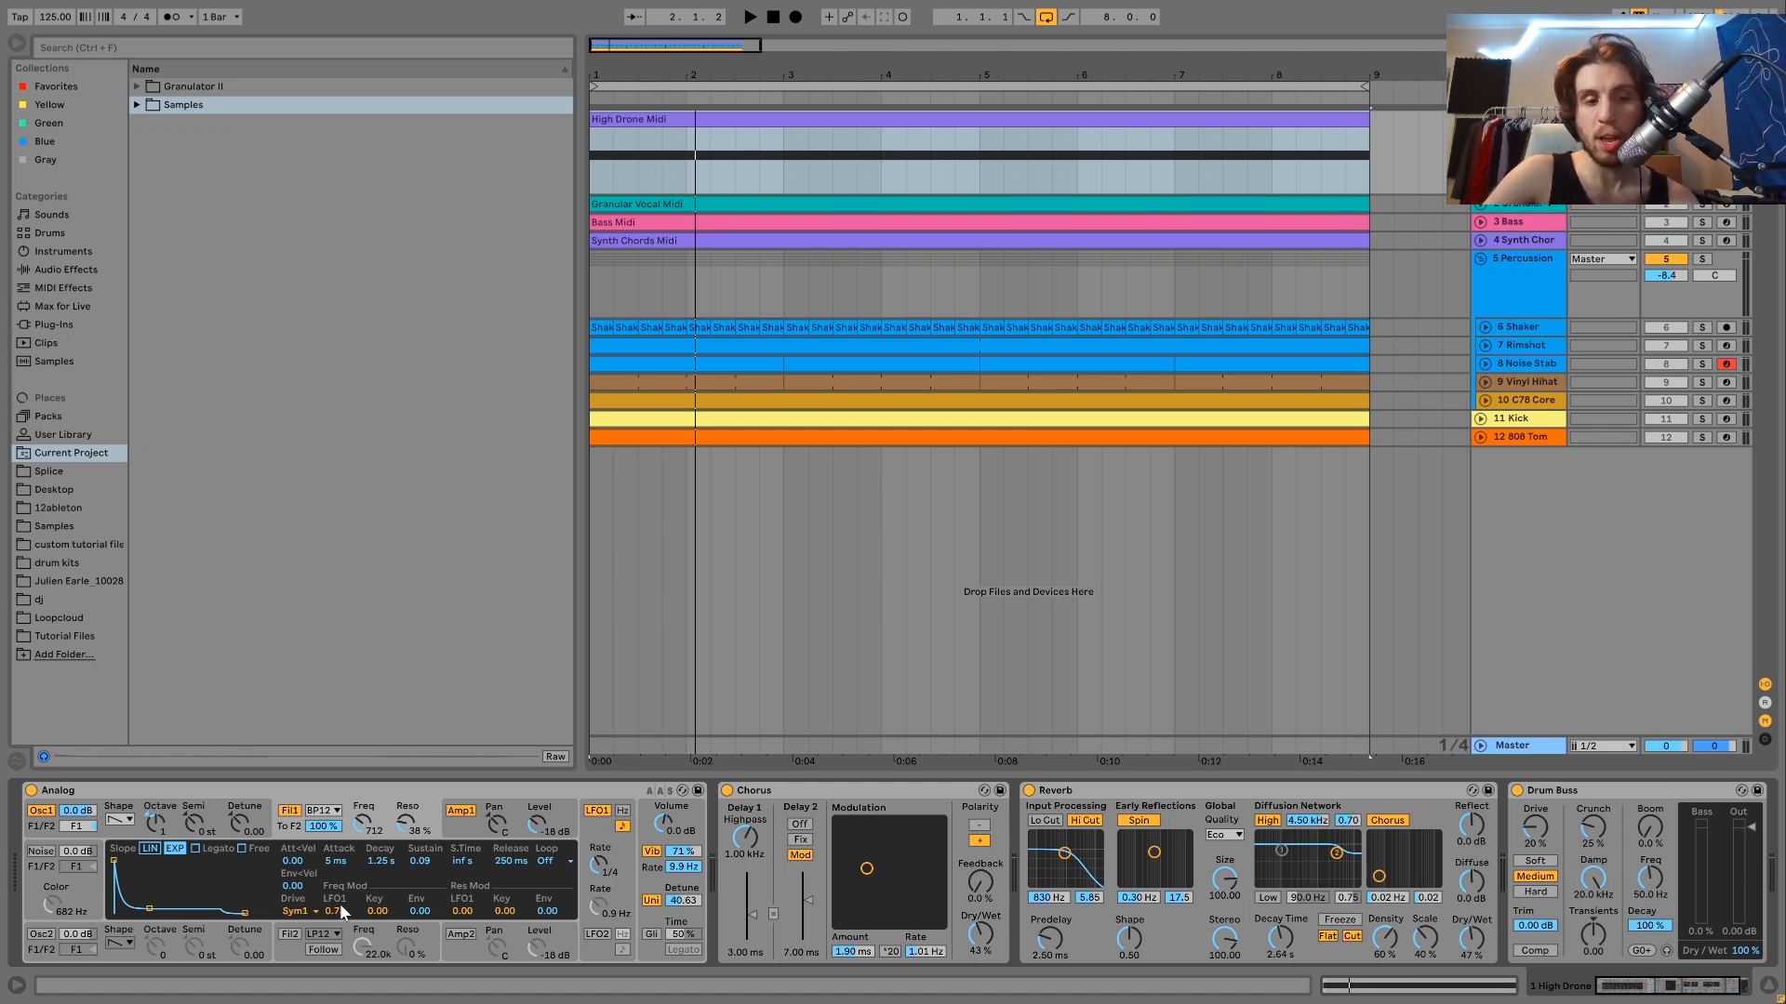
{"action": "left_click", "coordinate": [605, 852]}
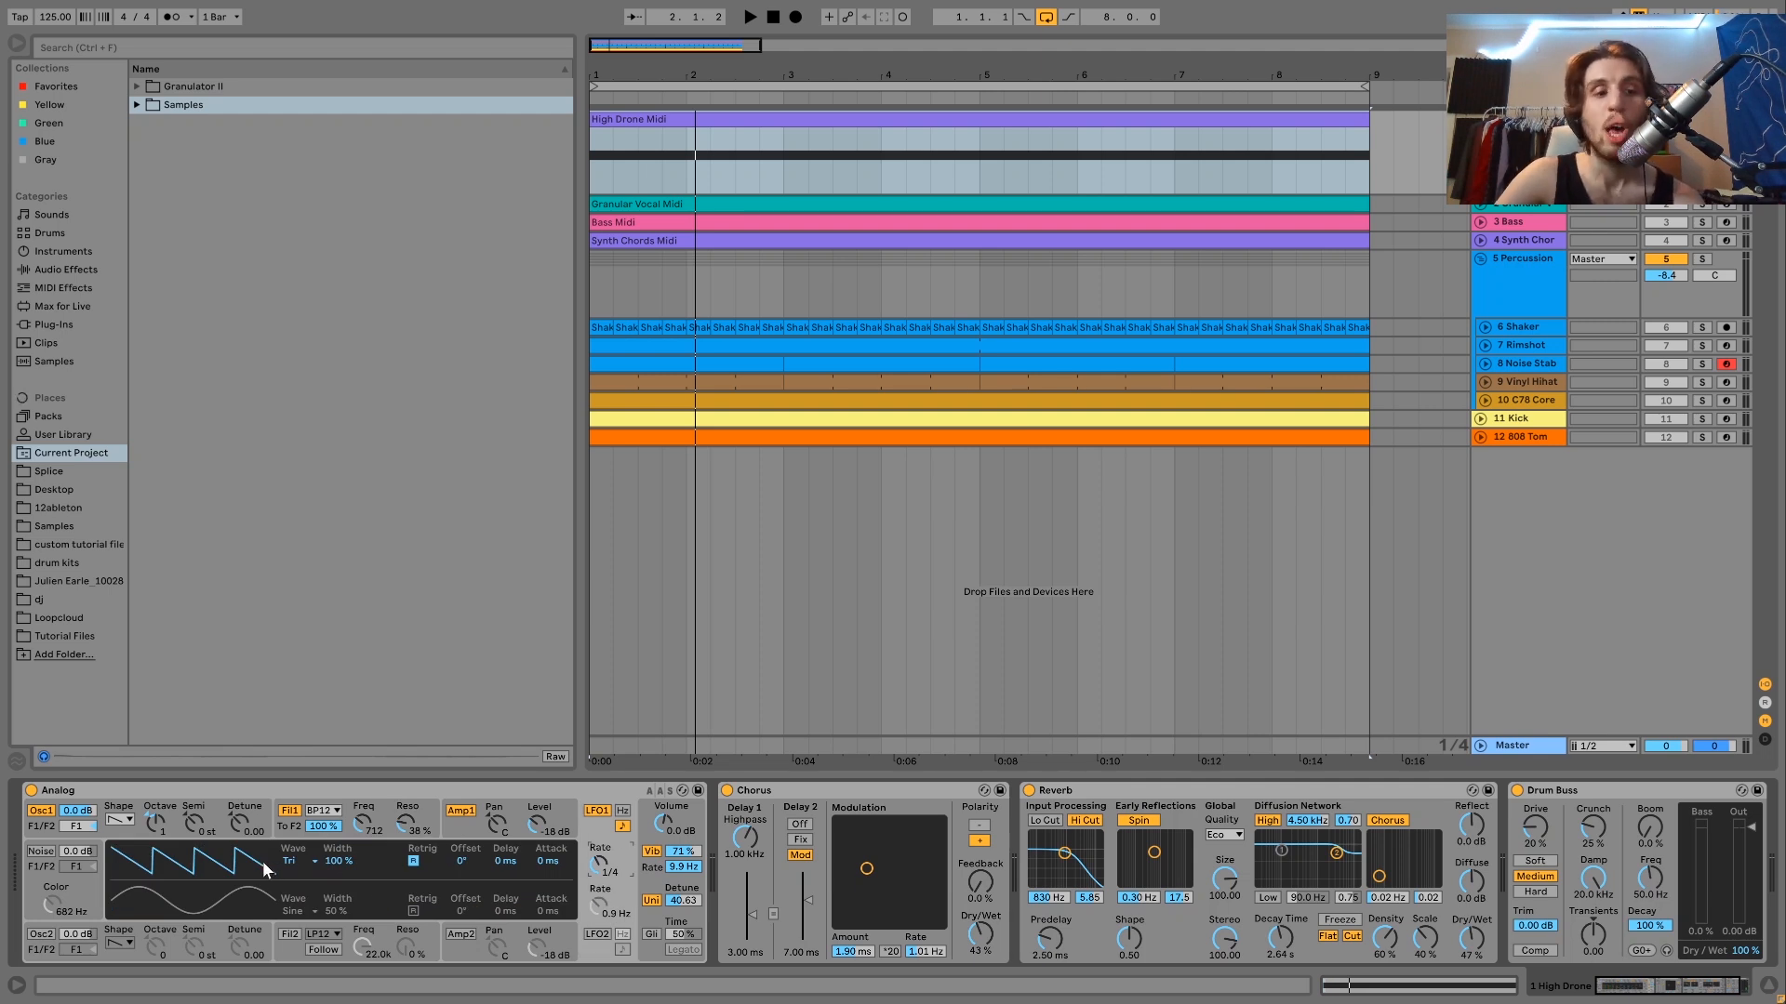
{"action": "key", "text": "space"}
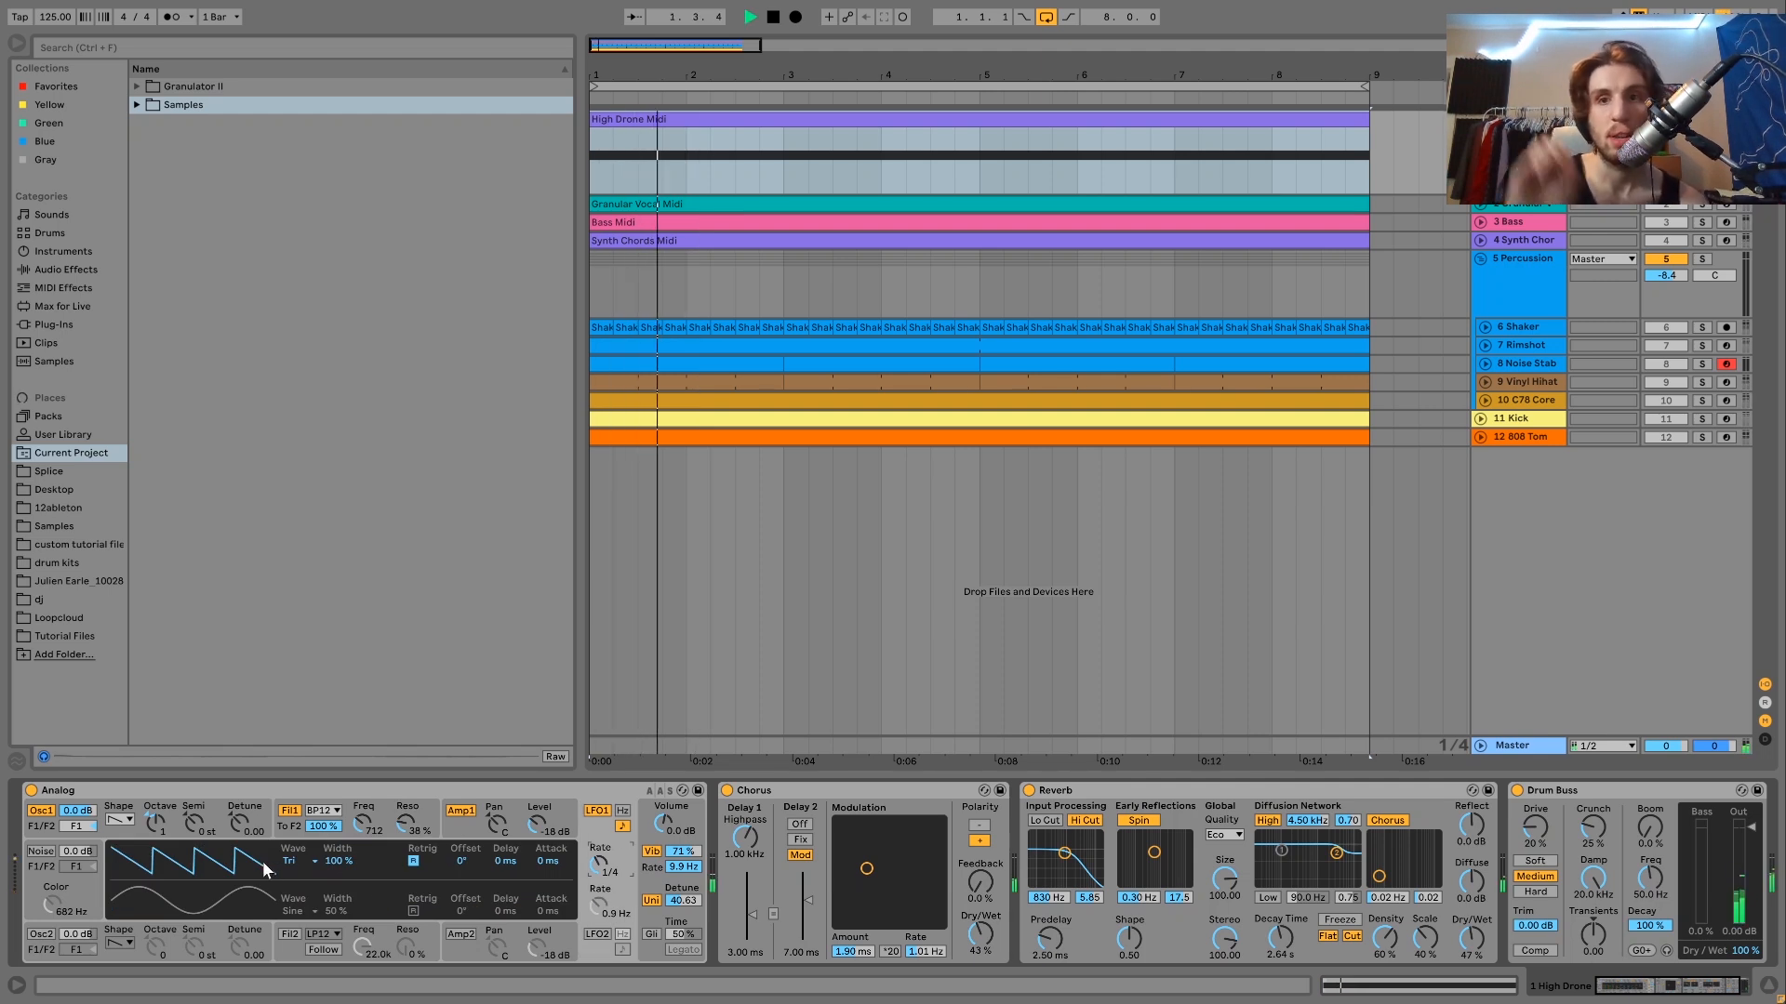
{"action": "key", "text": "space"}
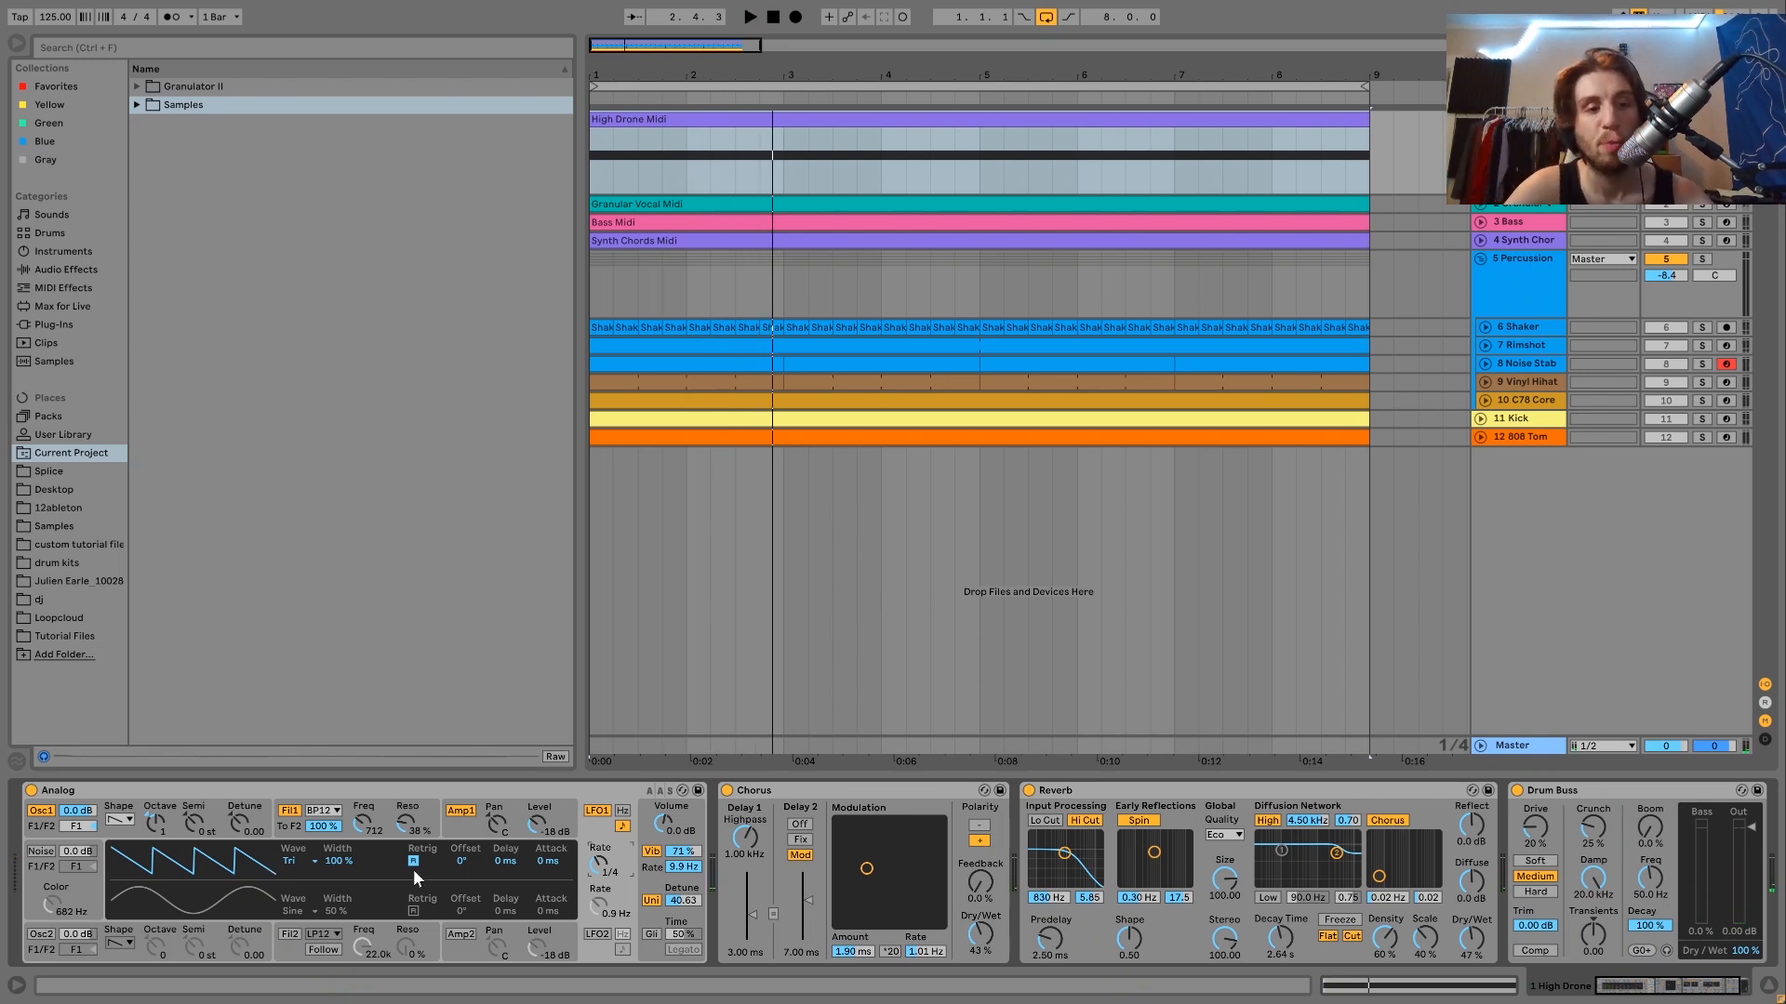
{"action": "key", "text": "space"}
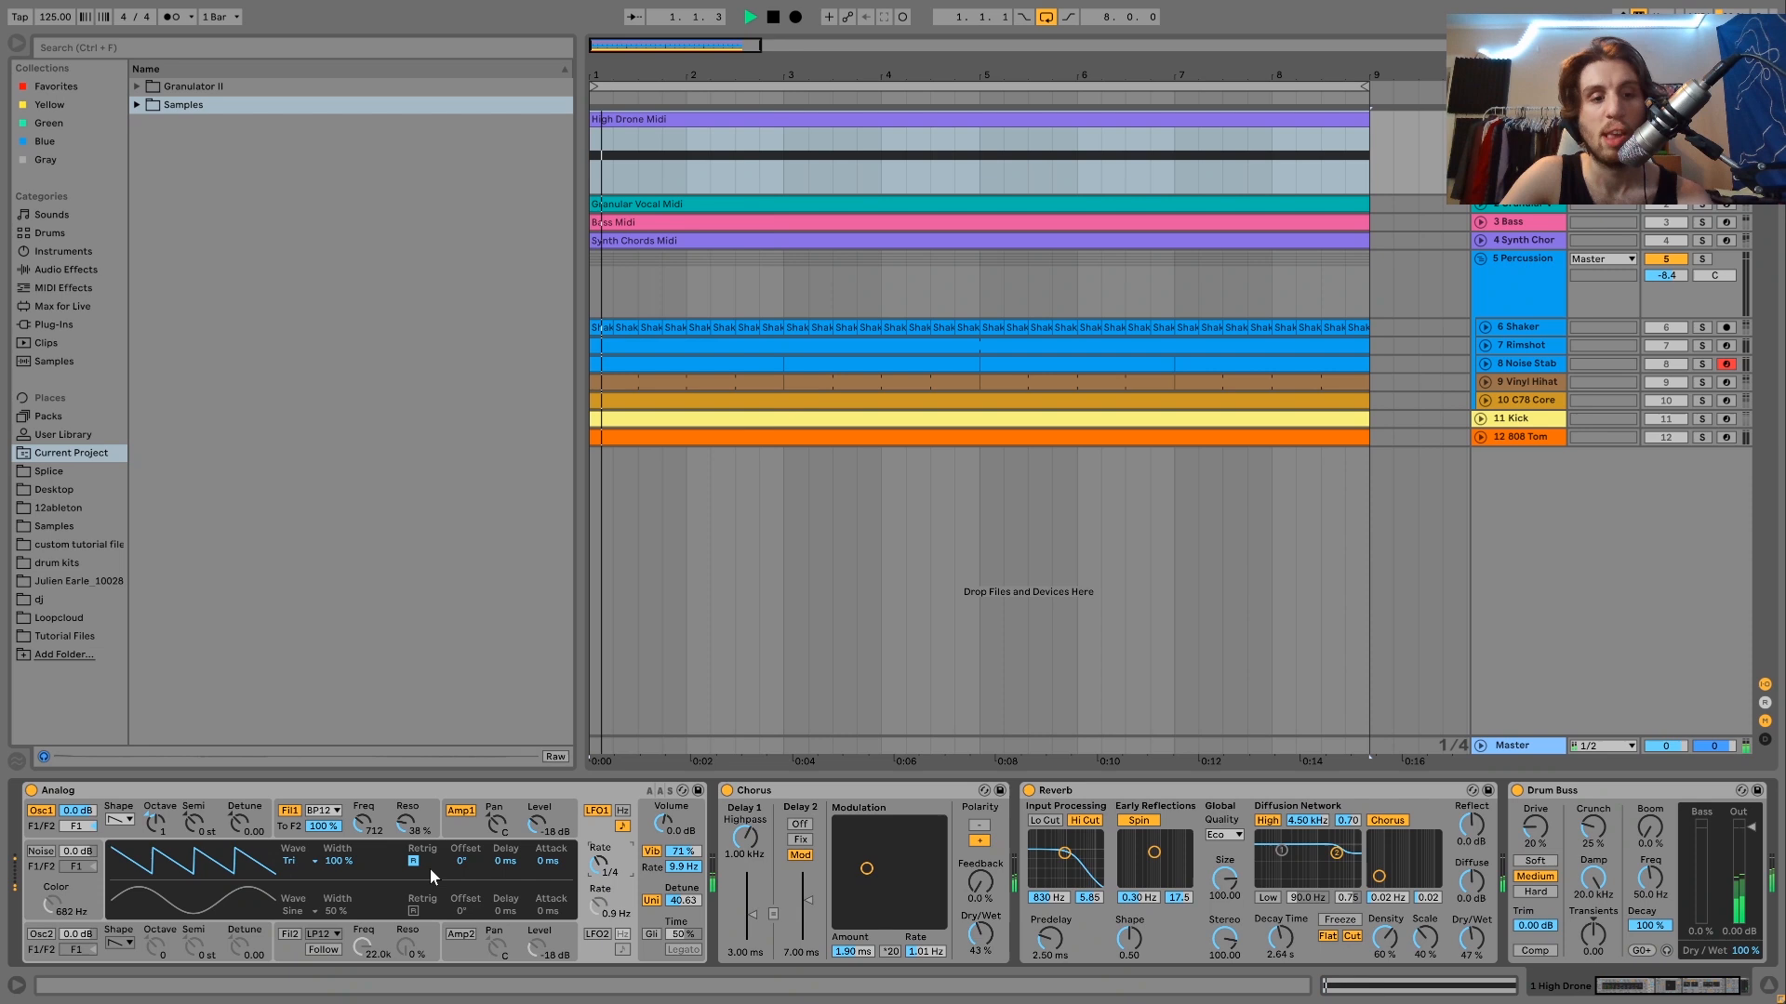
Show Analog's Amp 1 envelope and audition the drone with vibrato off and back on
{"action": "left_click", "coordinate": [455, 824]}
{"action": "key", "text": "space"}
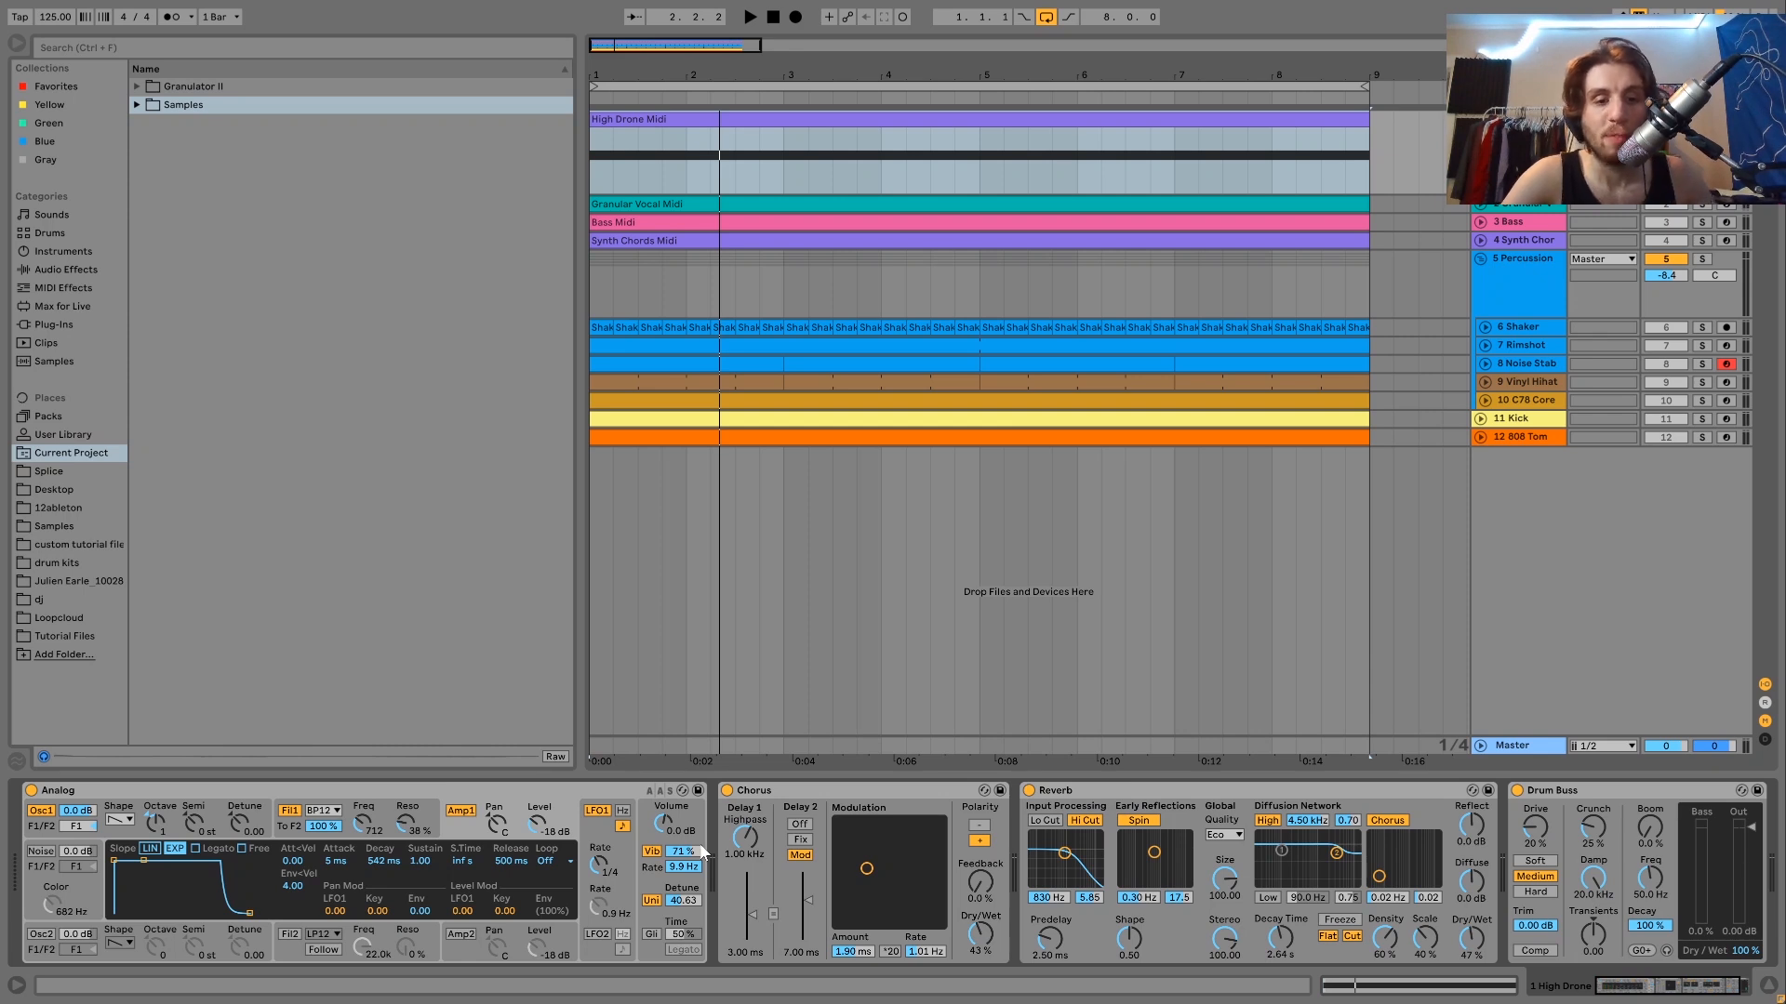
{"action": "key", "text": "space"}
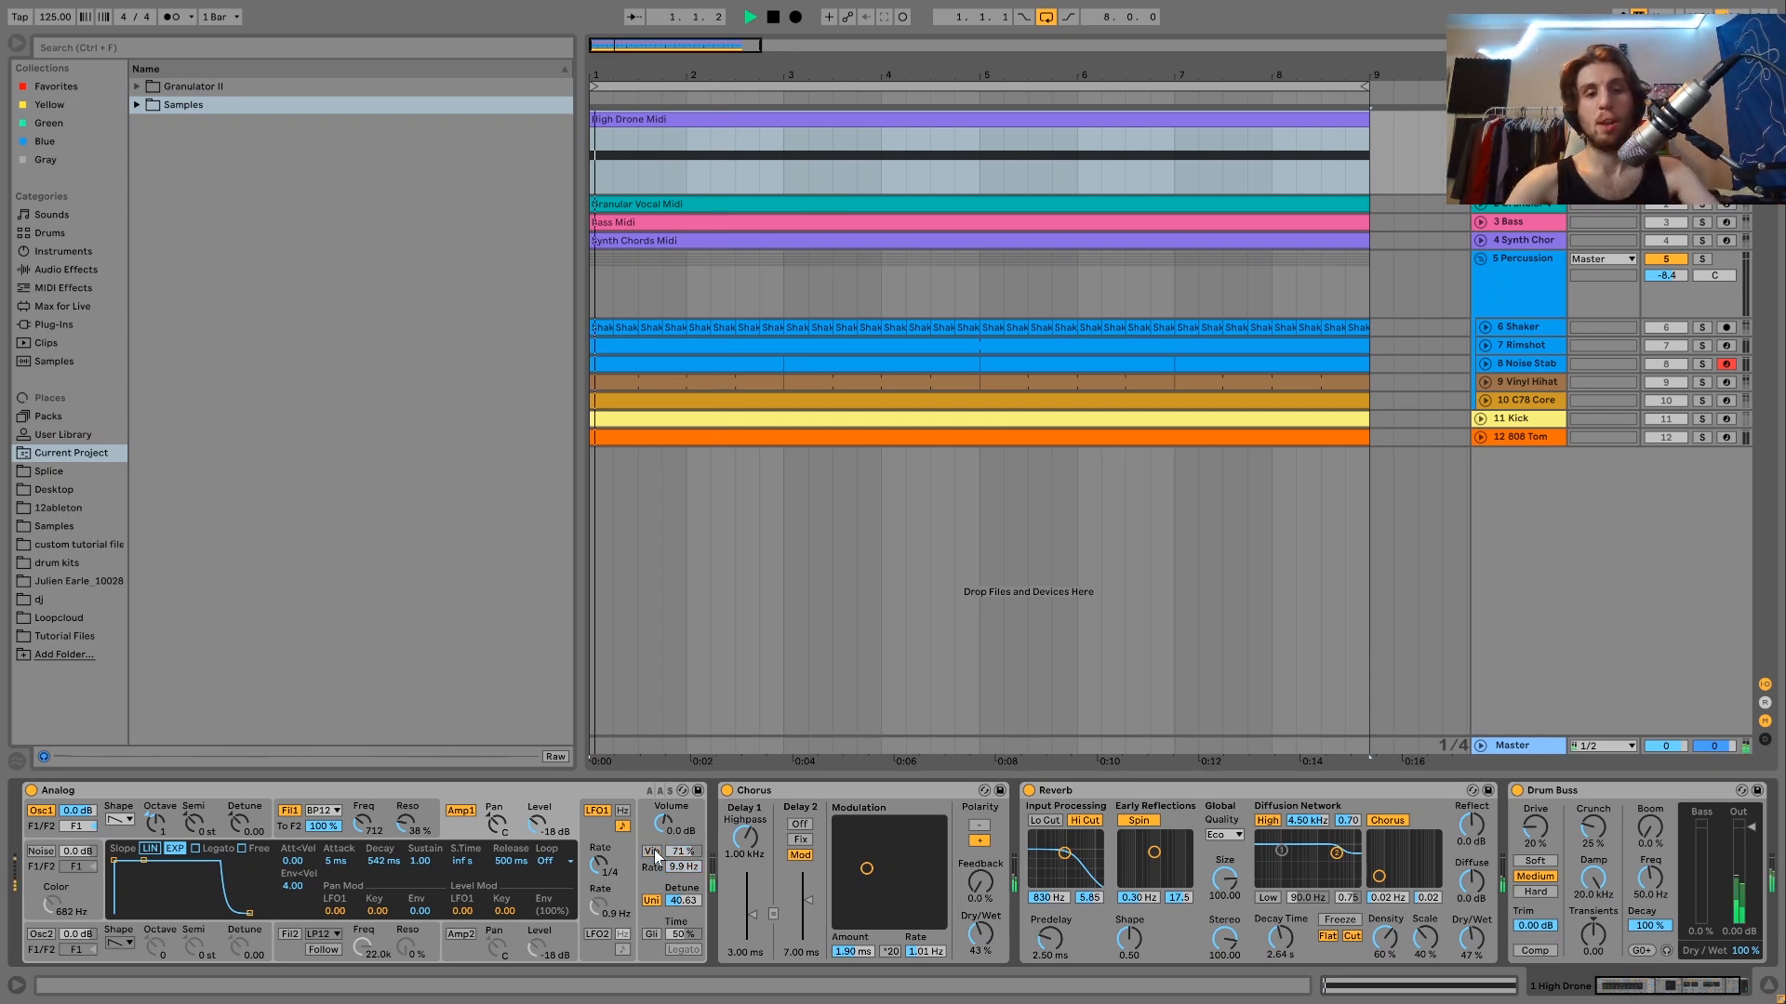
{"action": "left_click", "coordinate": [651, 851]}
{"action": "key", "text": "space"}
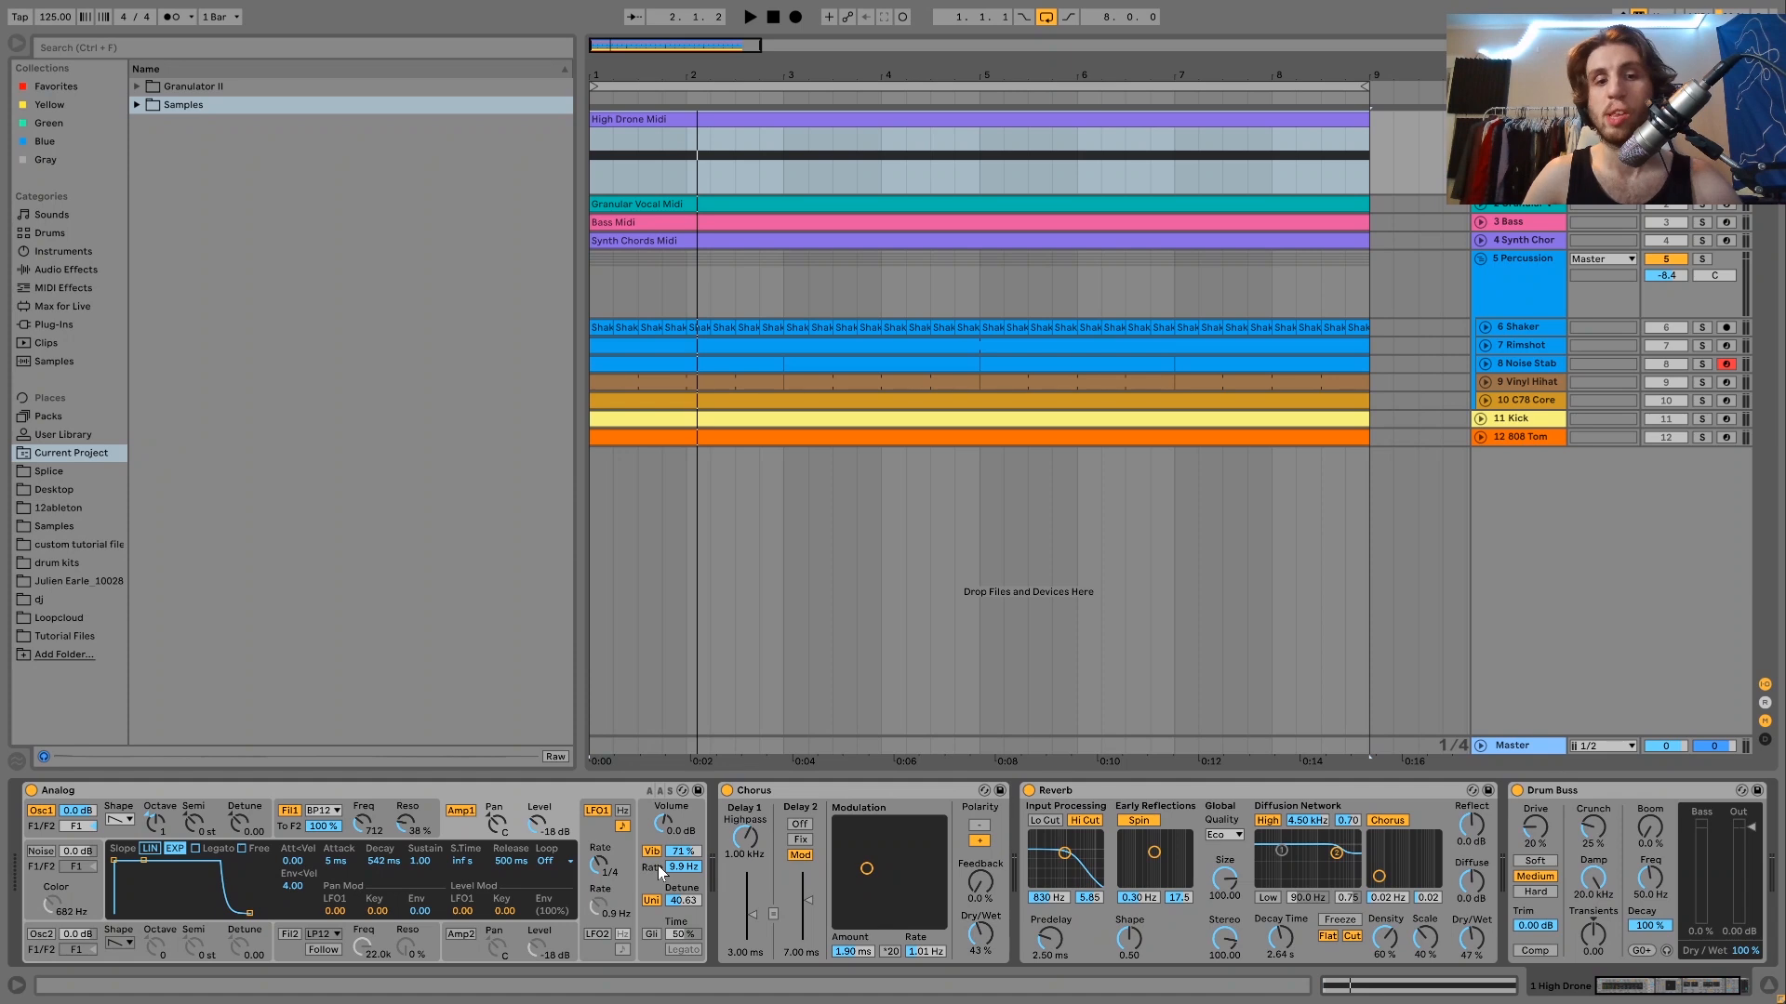
Audition the High Drone with Drum Buss bypassed, and switch the effect back on
{"action": "scroll", "coordinate": [827, 845], "scroll_direction": "down", "scroll_amount": 3}
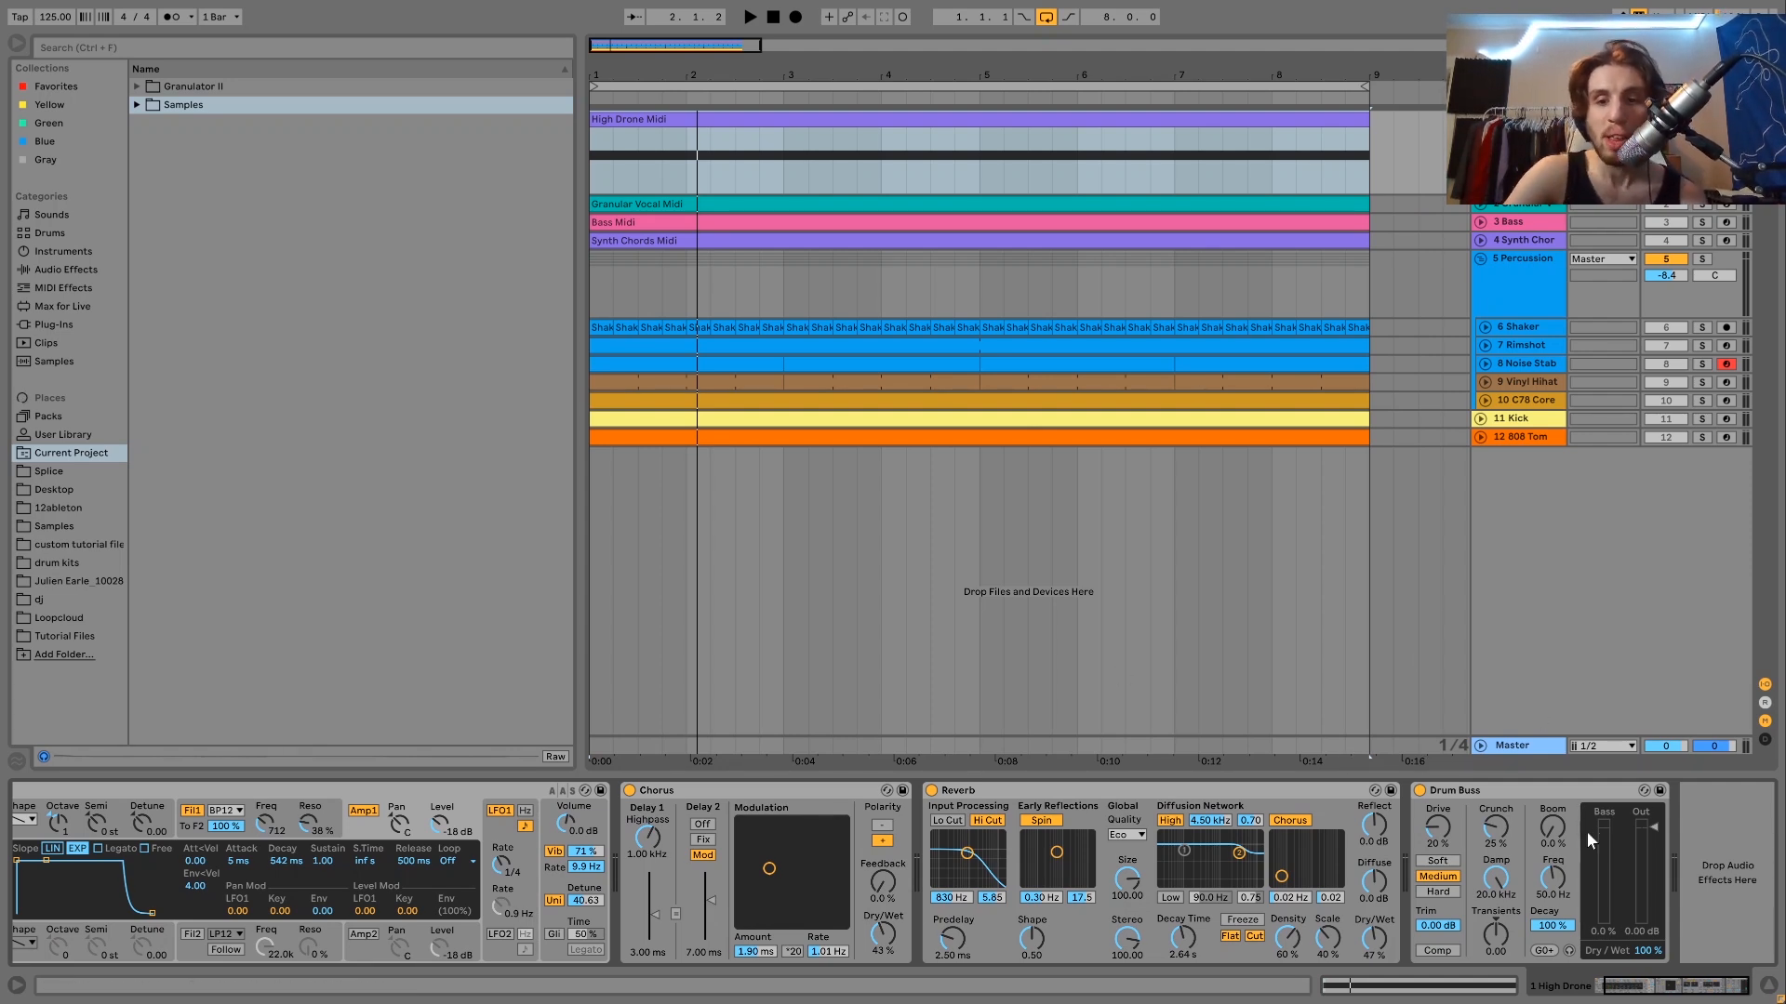
{"action": "left_click", "coordinate": [1717, 829]}
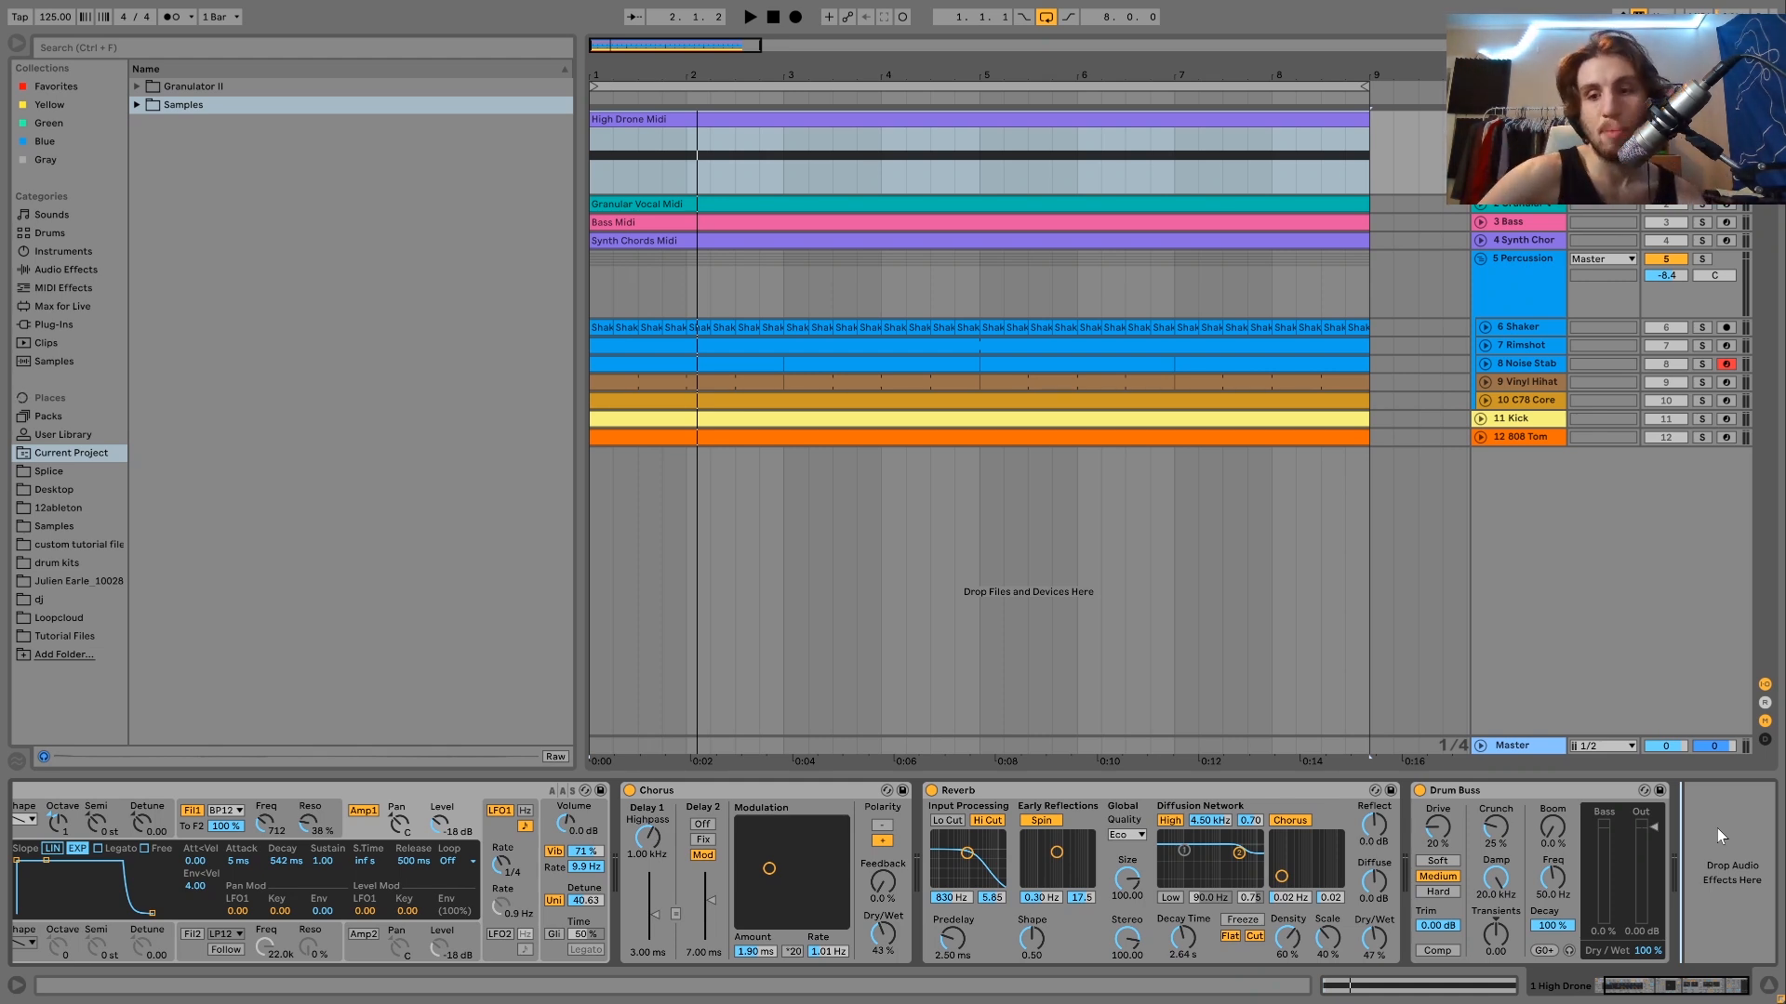
{"action": "left_click", "coordinate": [1419, 790]}
{"action": "key", "text": "space"}
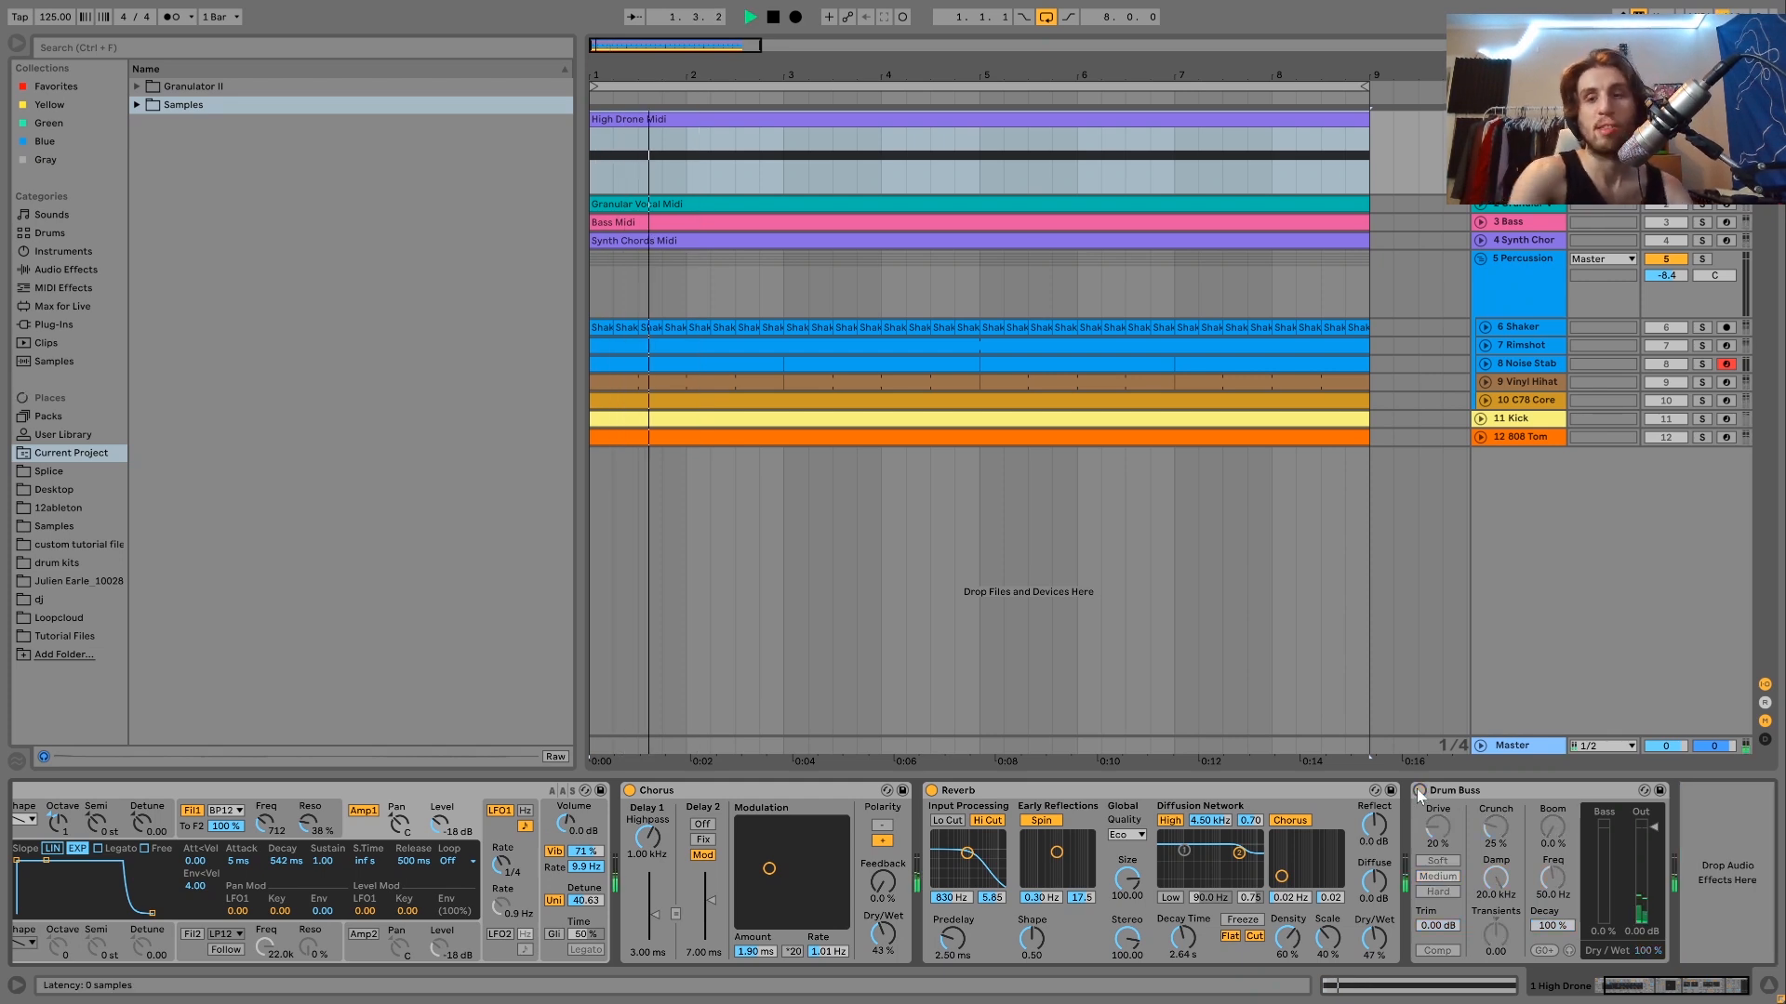
{"action": "key", "text": "space"}
{"action": "left_click", "coordinate": [1419, 791]}
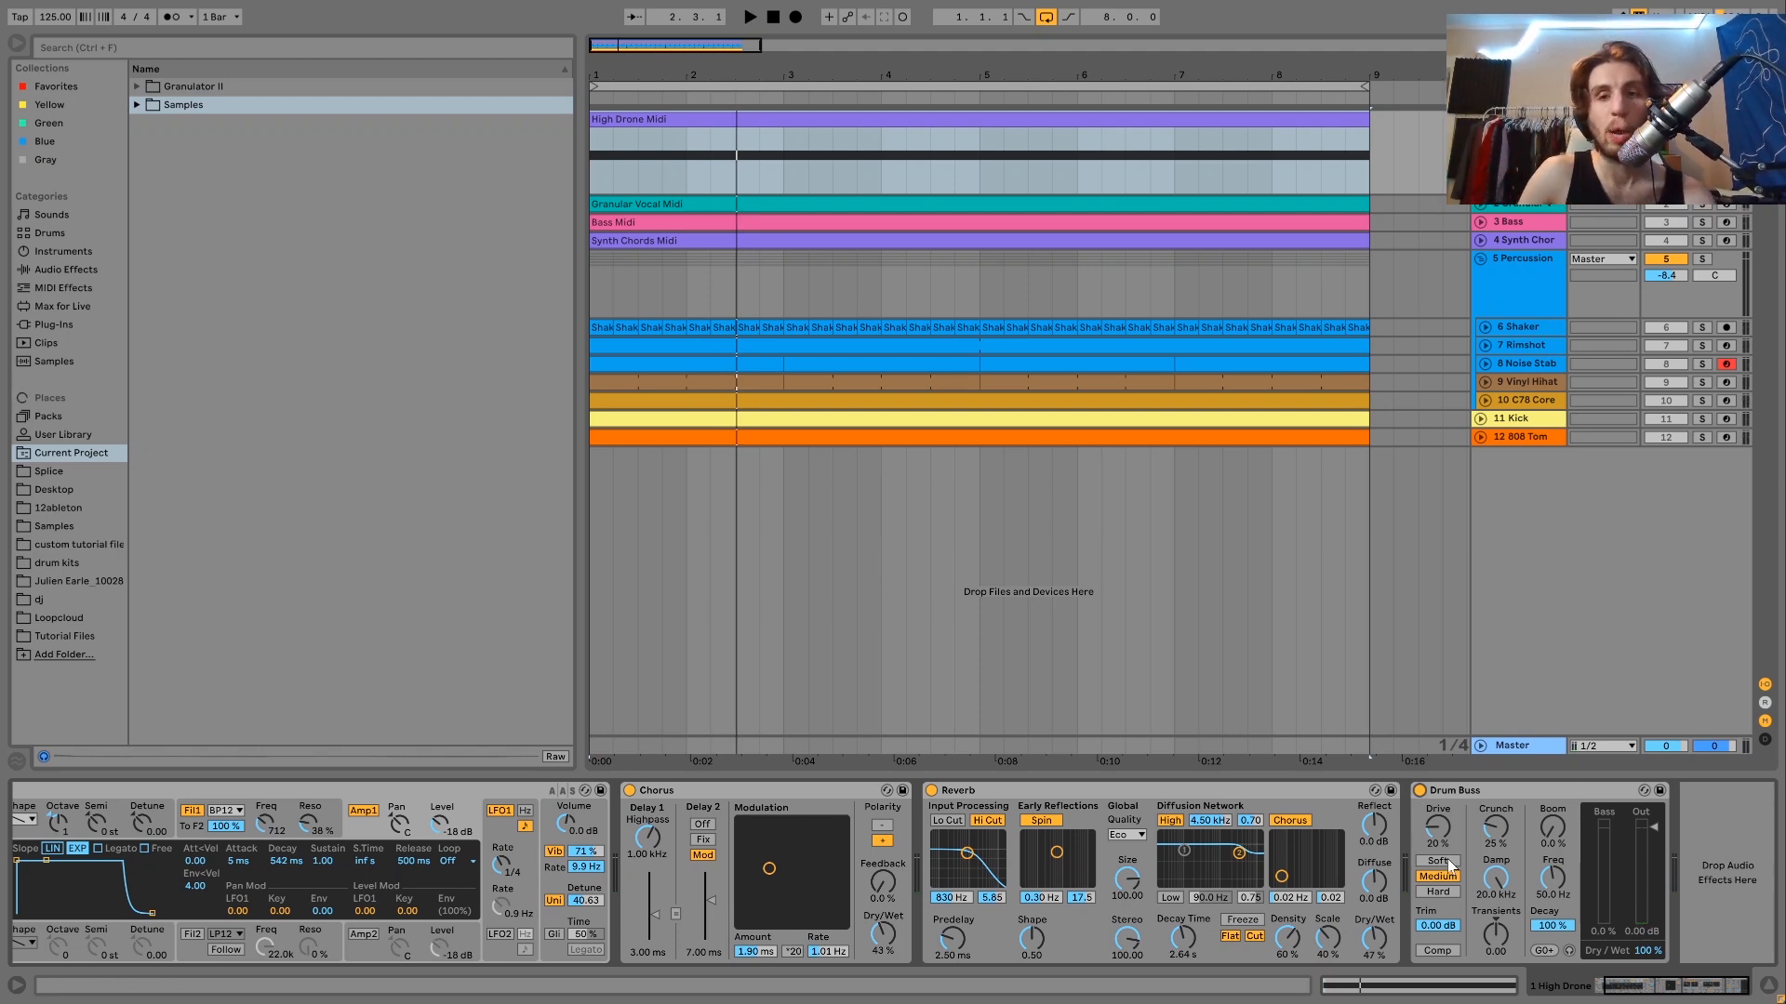
Solo the Granular Vocal track during playback and stop the audition
{"action": "key", "text": "space"}
{"action": "left_click", "coordinate": [1702, 207]}
{"action": "key", "text": "space"}
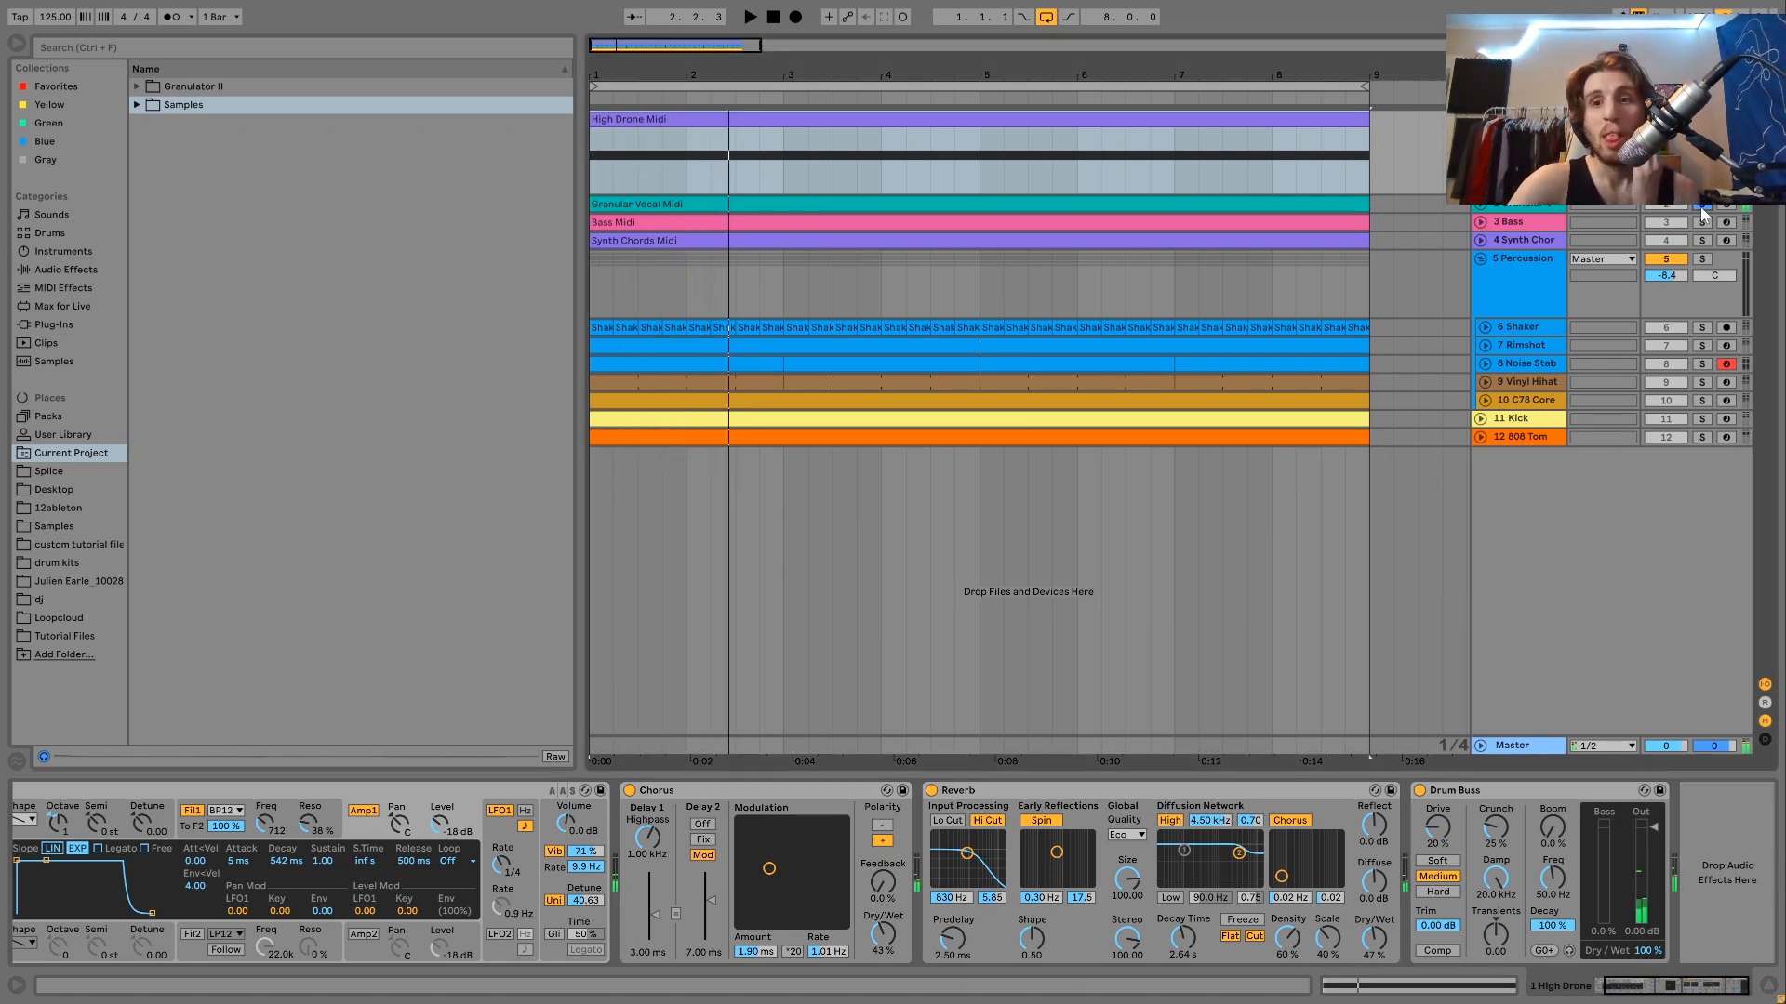
Unfold the Granular Vocal track, select its MIDI clip and play it with arrangement looping turned off
{"action": "left_click", "coordinate": [1481, 206]}
{"action": "left_click", "coordinate": [1251, 200]}
{"action": "key", "text": "space"}
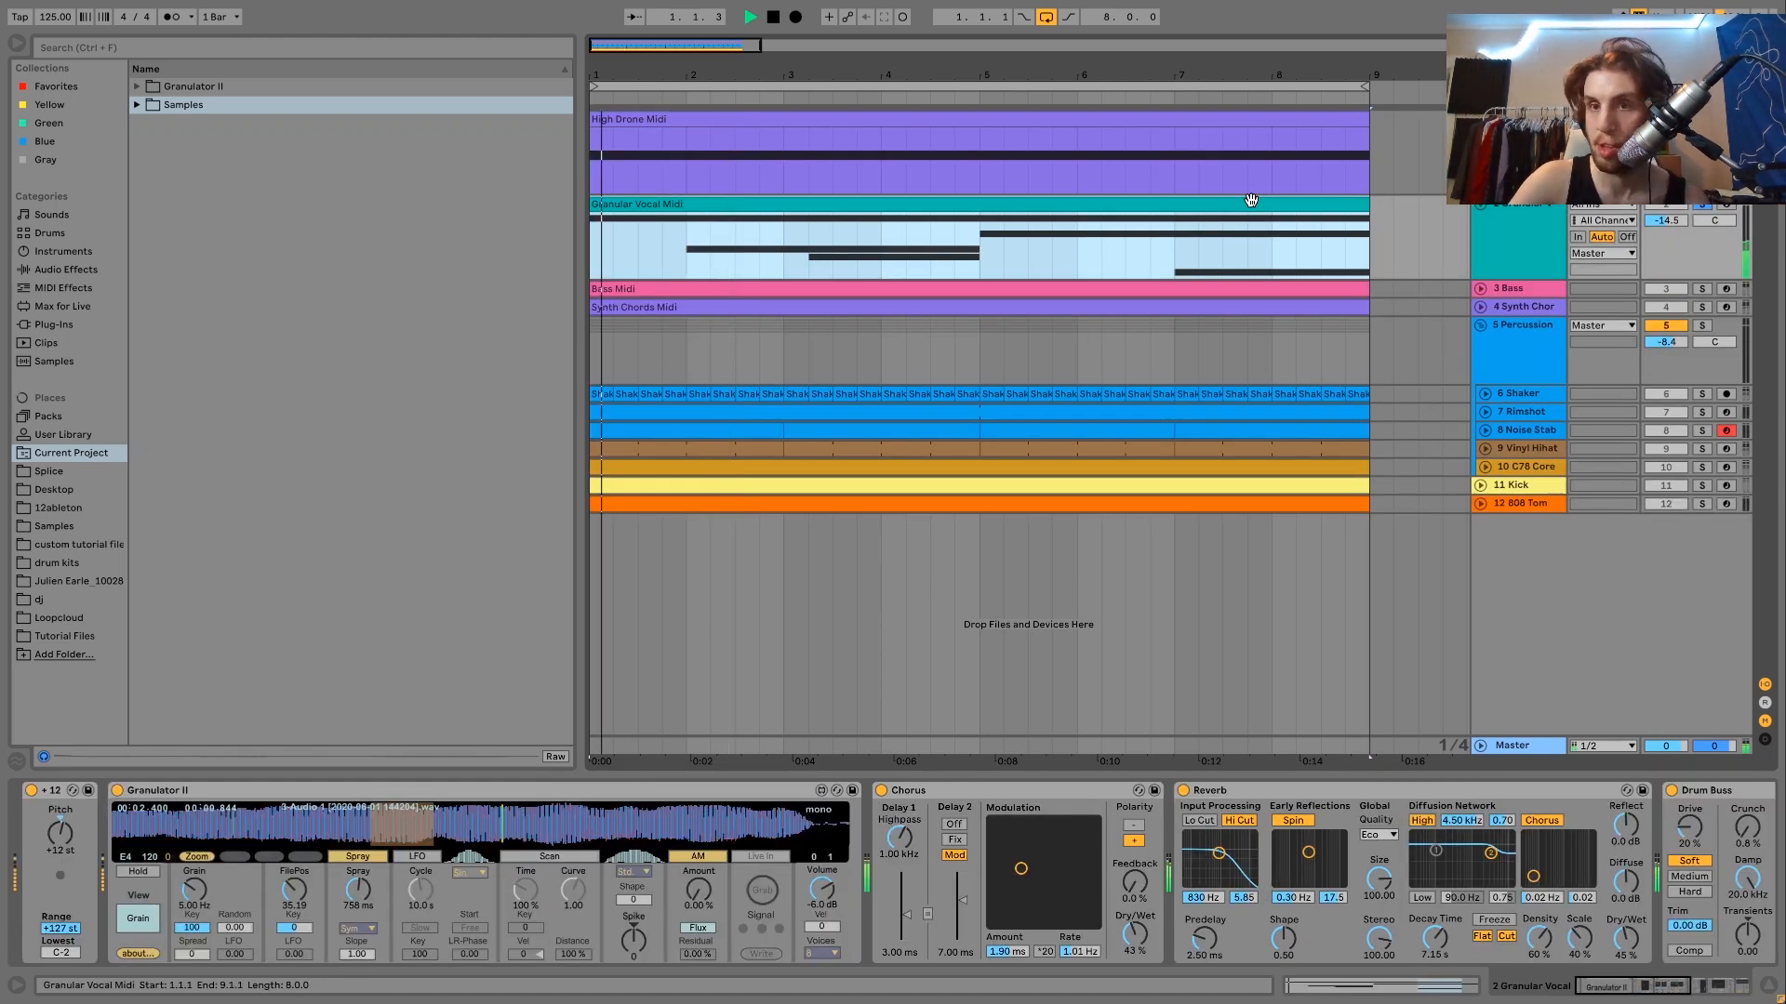
{"action": "left_click", "coordinate": [1046, 19]}
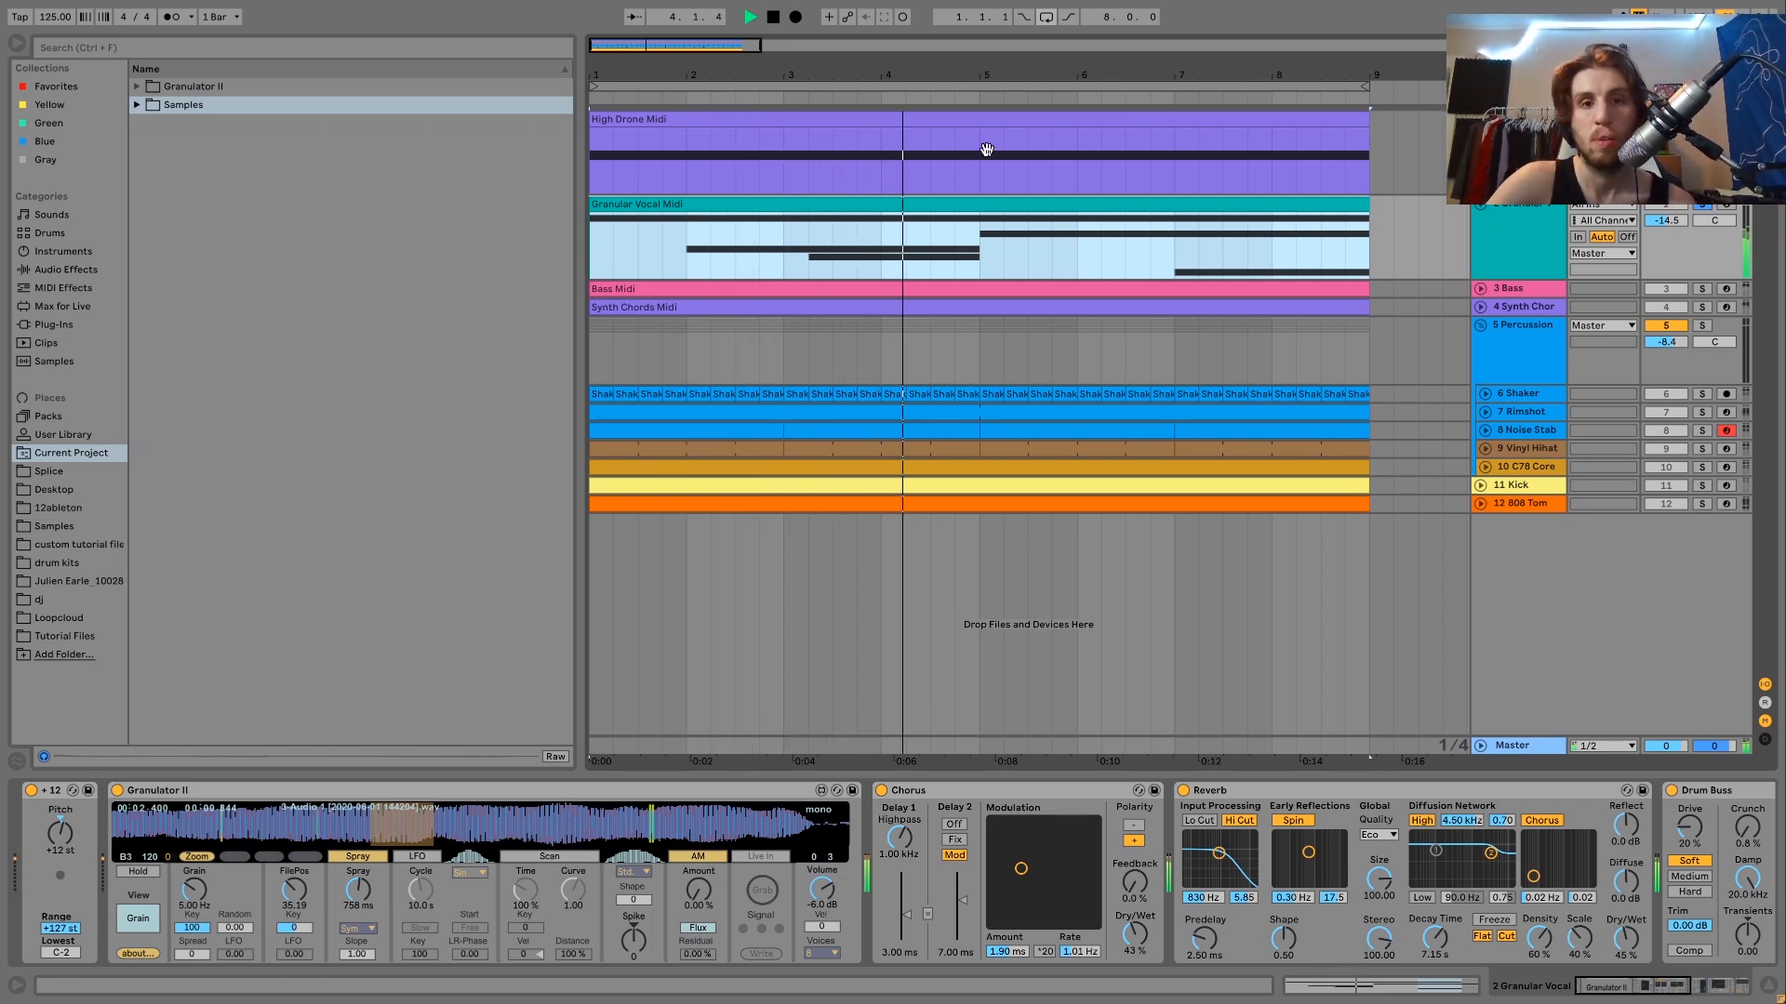
Open the Granular Vocal clip's notes and audition the part with Synth Chords soloed alongside, and unsolo Synth Chords
{"action": "double_click", "coordinate": [972, 216]}
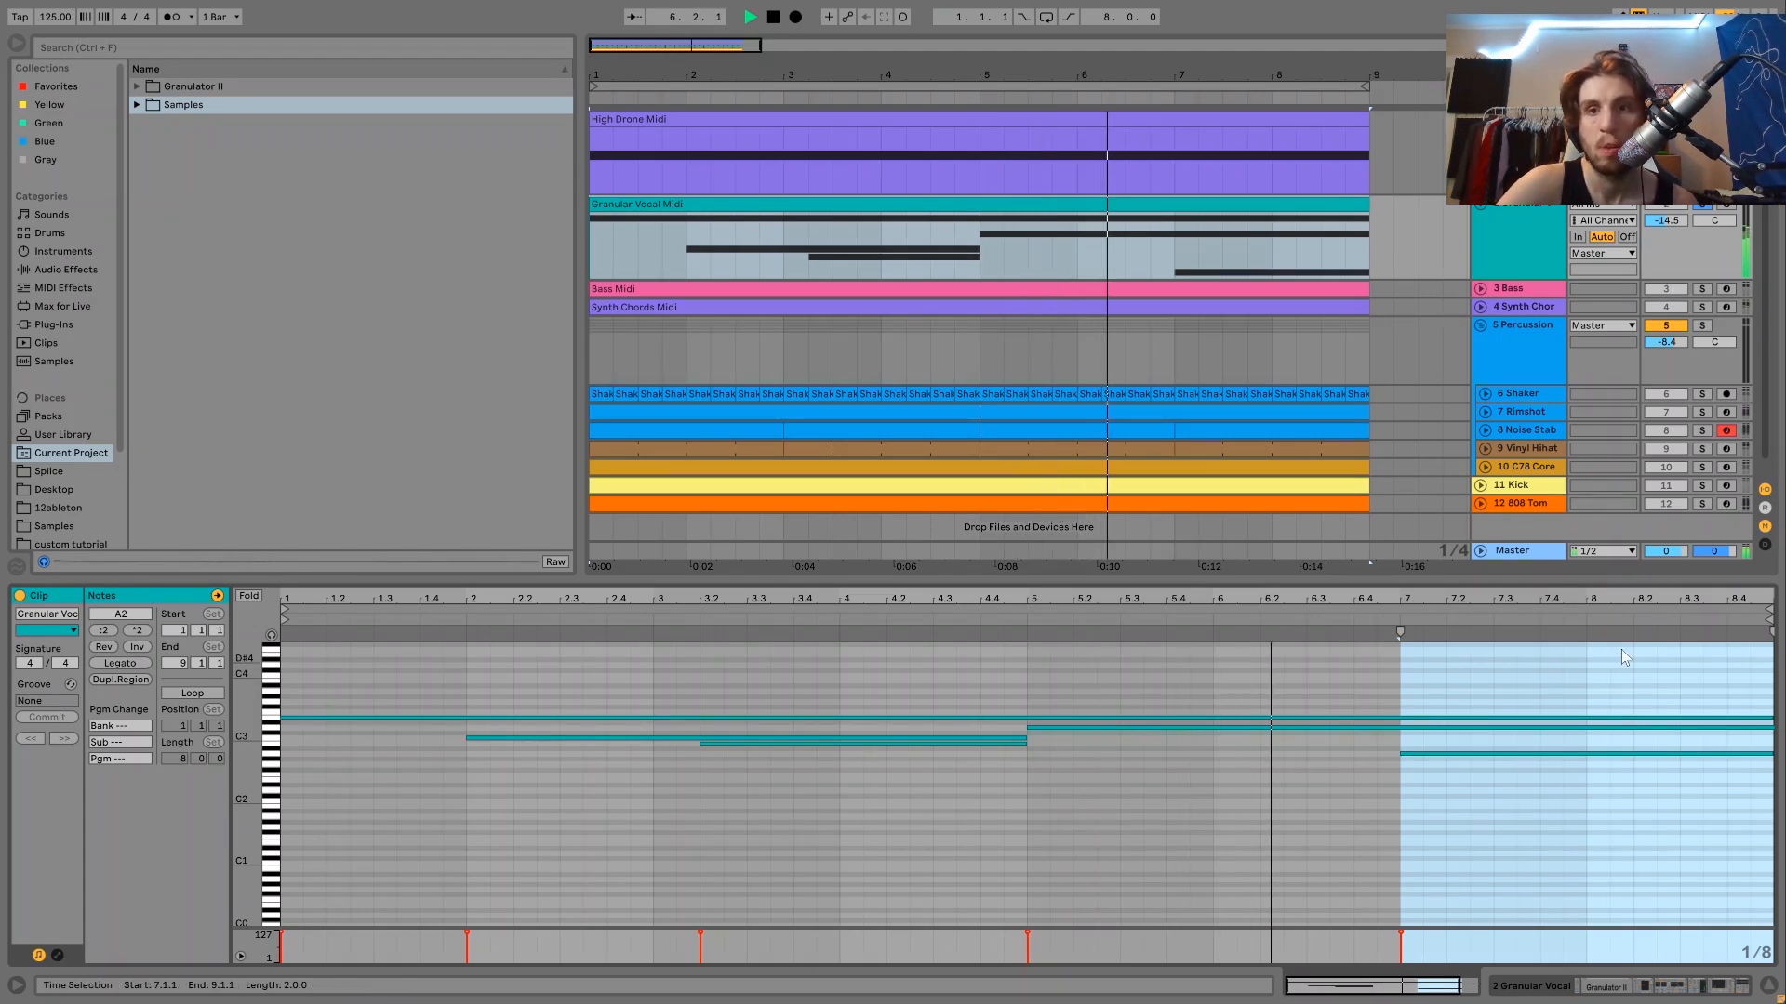
{"action": "left_click", "coordinate": [1701, 309]}
{"action": "key", "text": "space"}
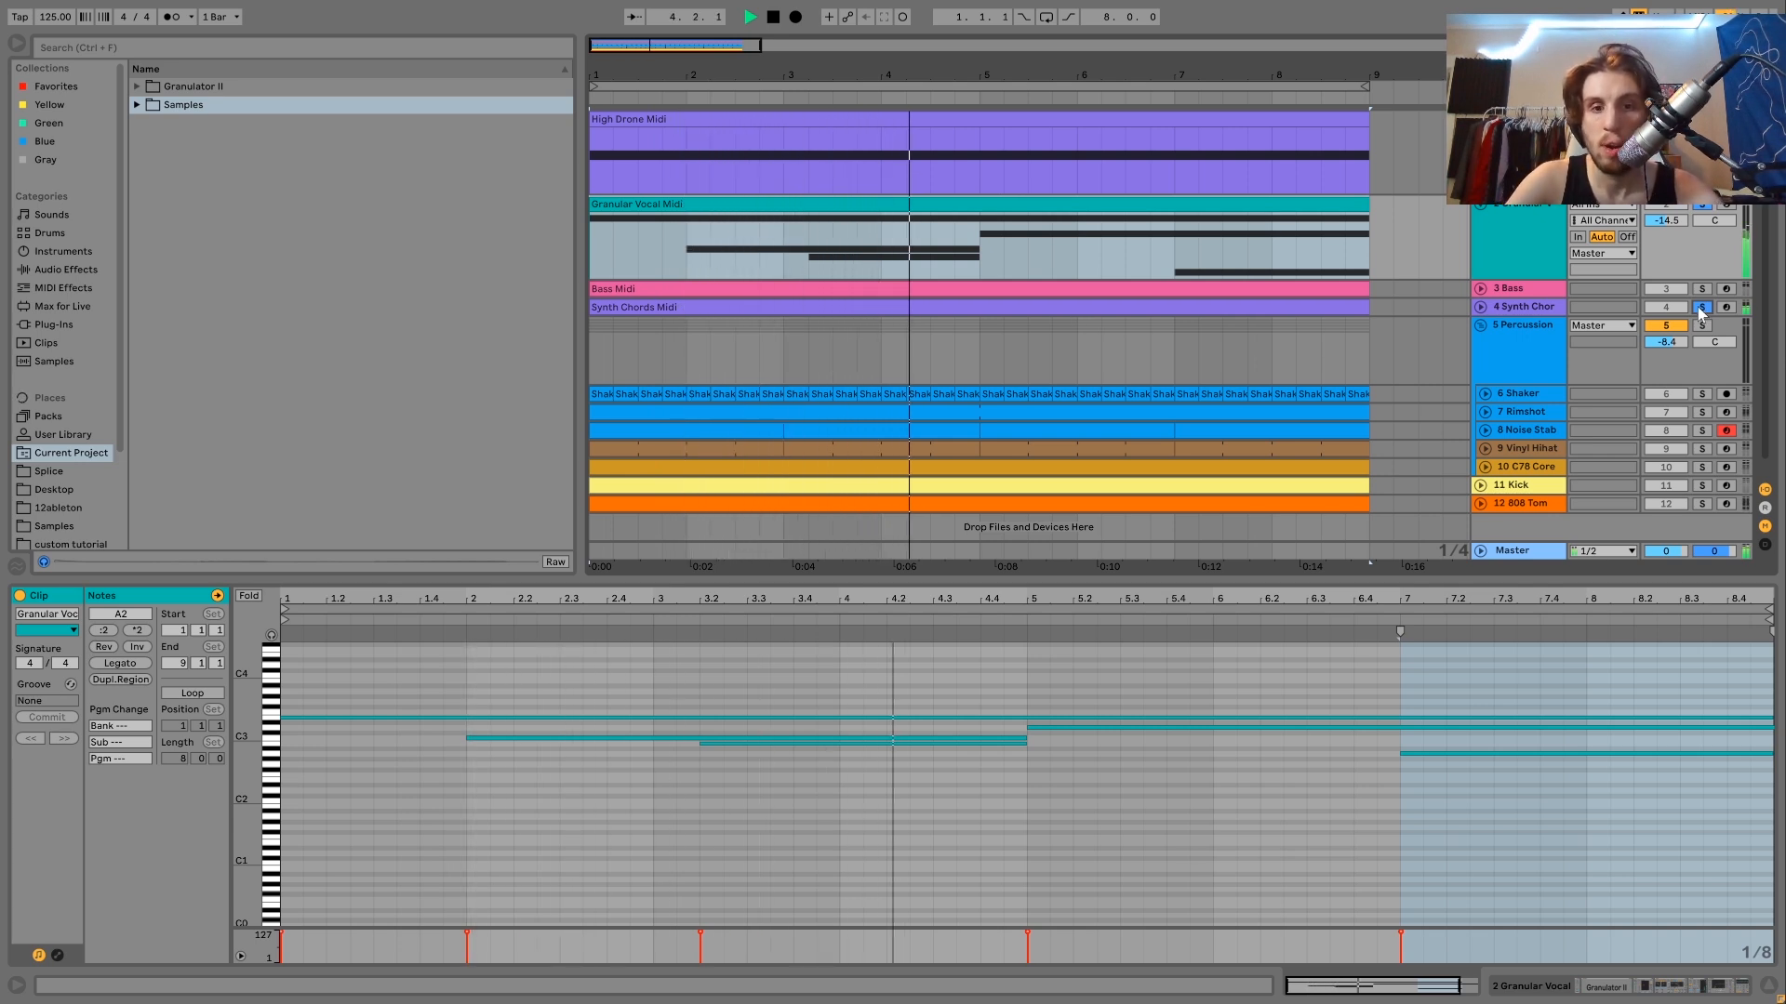
{"action": "left_click", "coordinate": [1701, 307]}
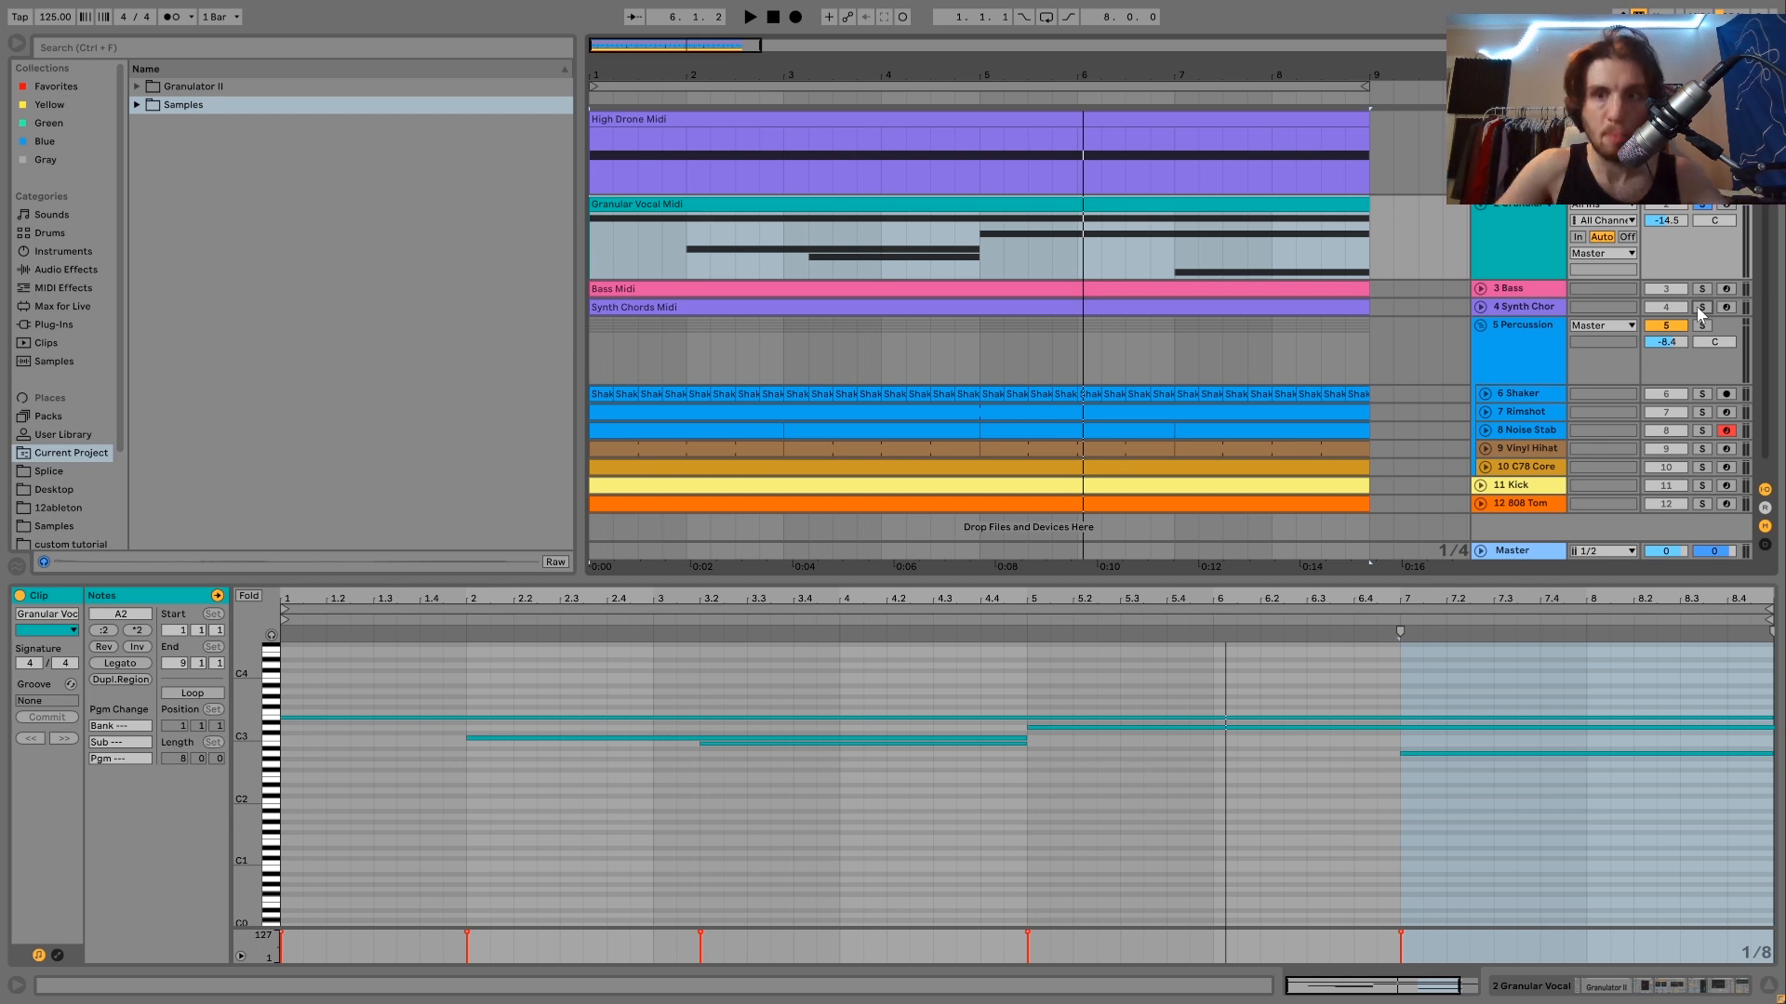
Unsolo Granular Vocal to play a short passage of the full mix, and solo the track again
{"action": "left_click", "coordinate": [1702, 206]}
{"action": "key", "text": "space"}
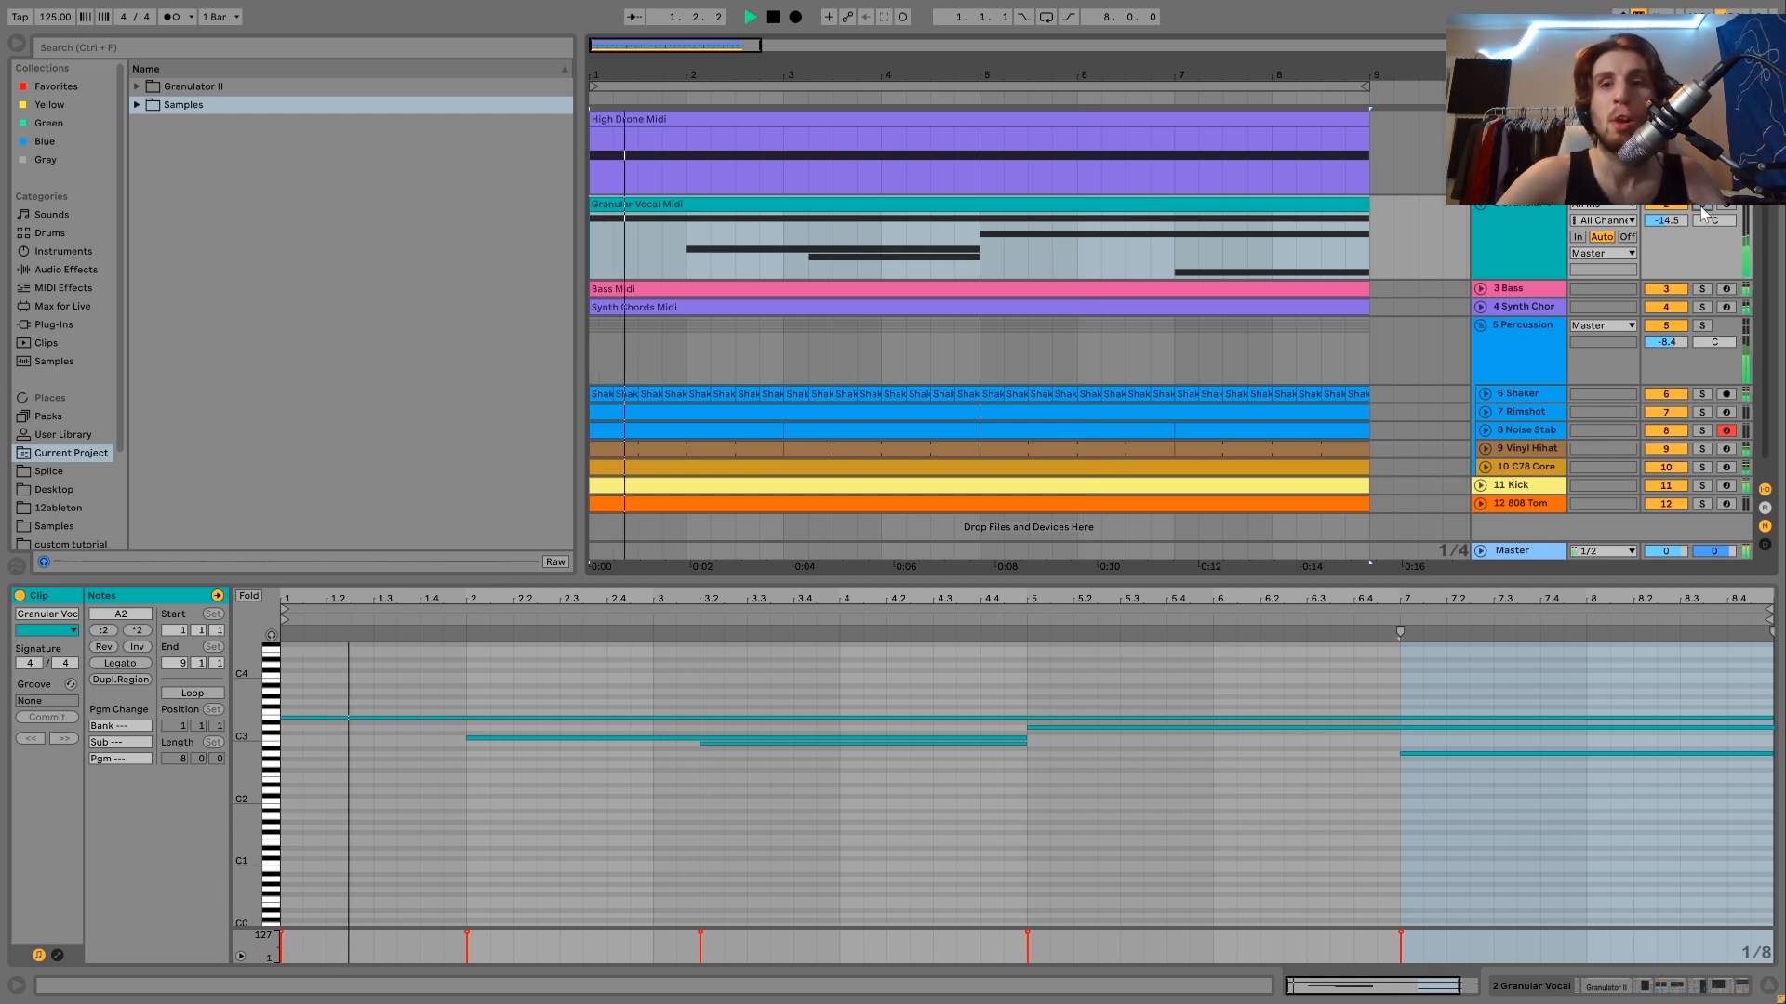
{"action": "key", "text": "space"}
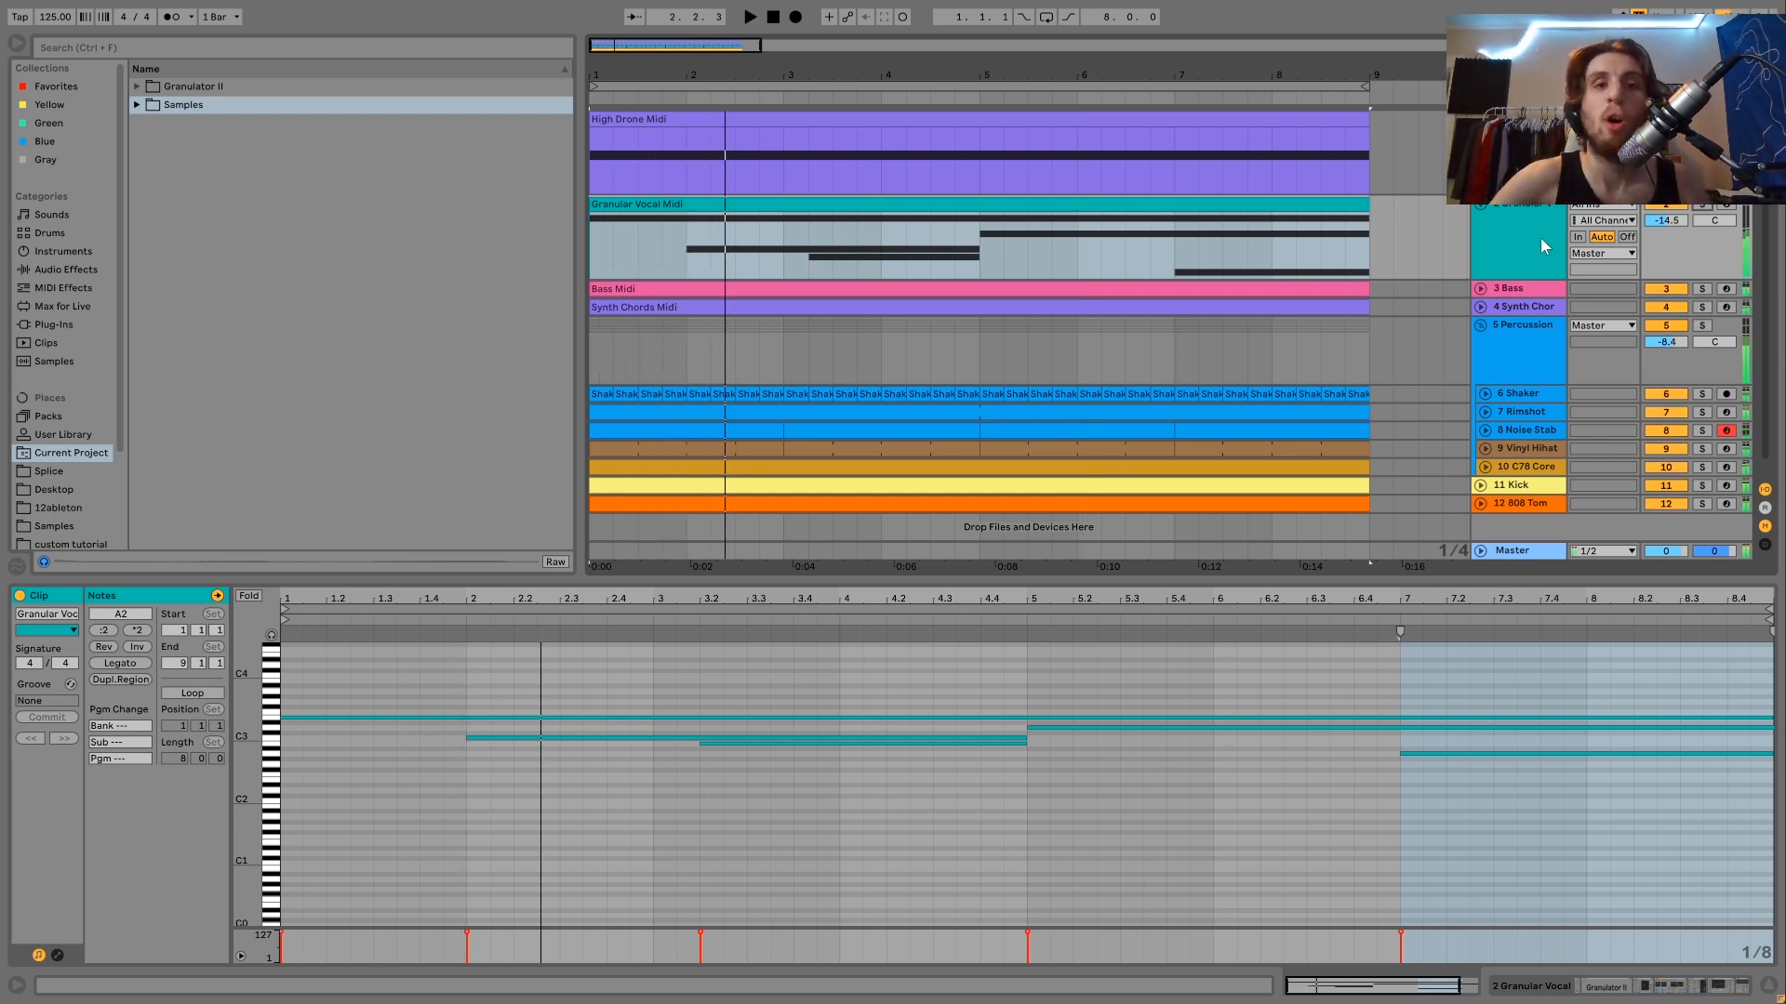
{"action": "left_click", "coordinate": [1700, 207]}
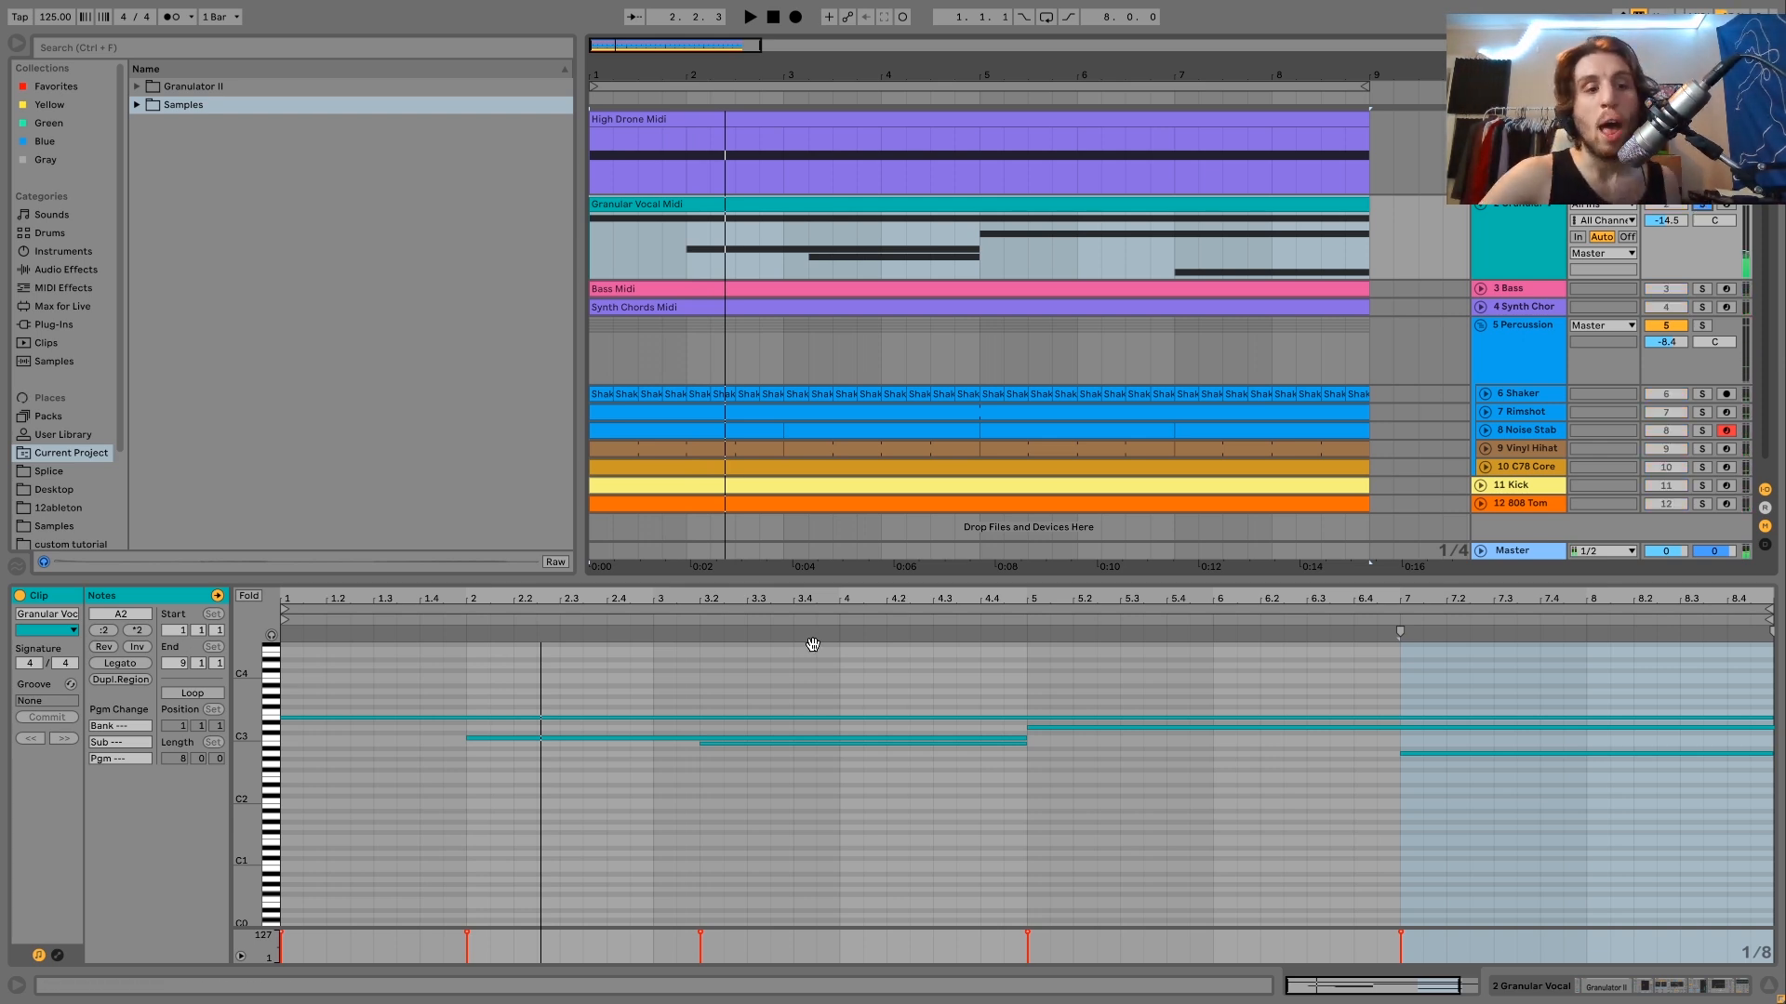
Select the Granular Vocal clip's sustained E3, B2, D3 and A2 notes one by one to review its harmony
{"action": "left_click", "coordinate": [276, 720]}
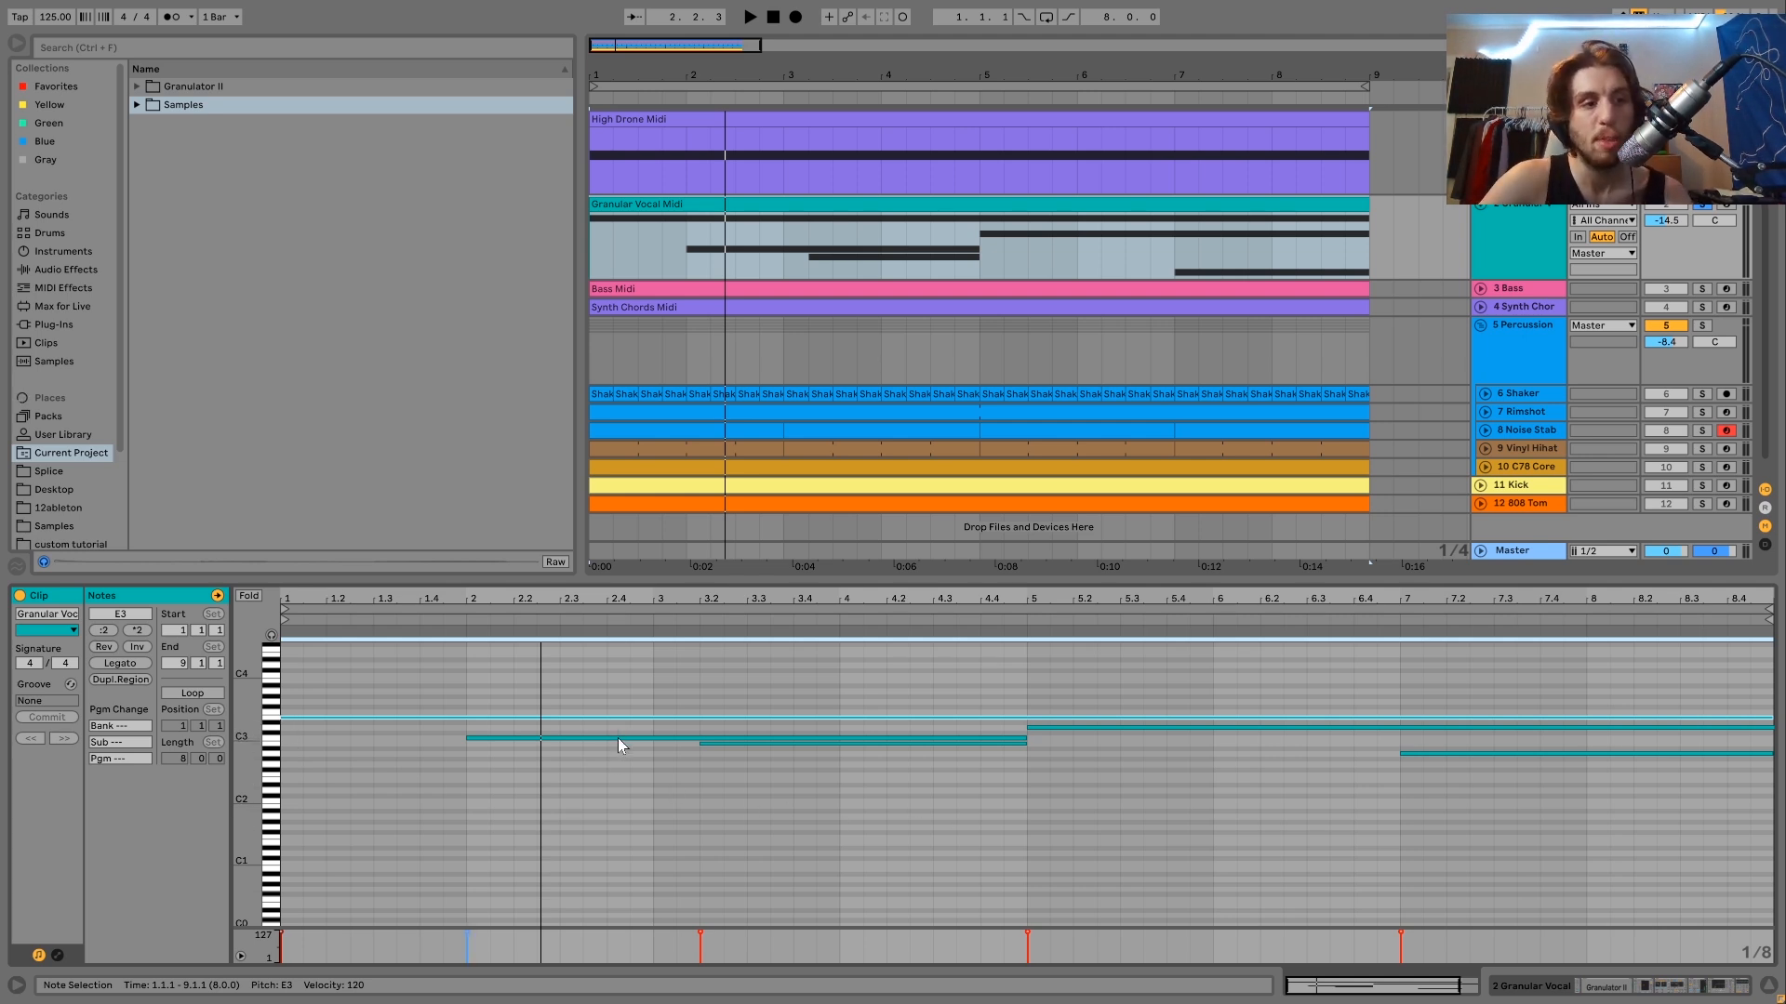
{"action": "left_click", "coordinate": [735, 745]}
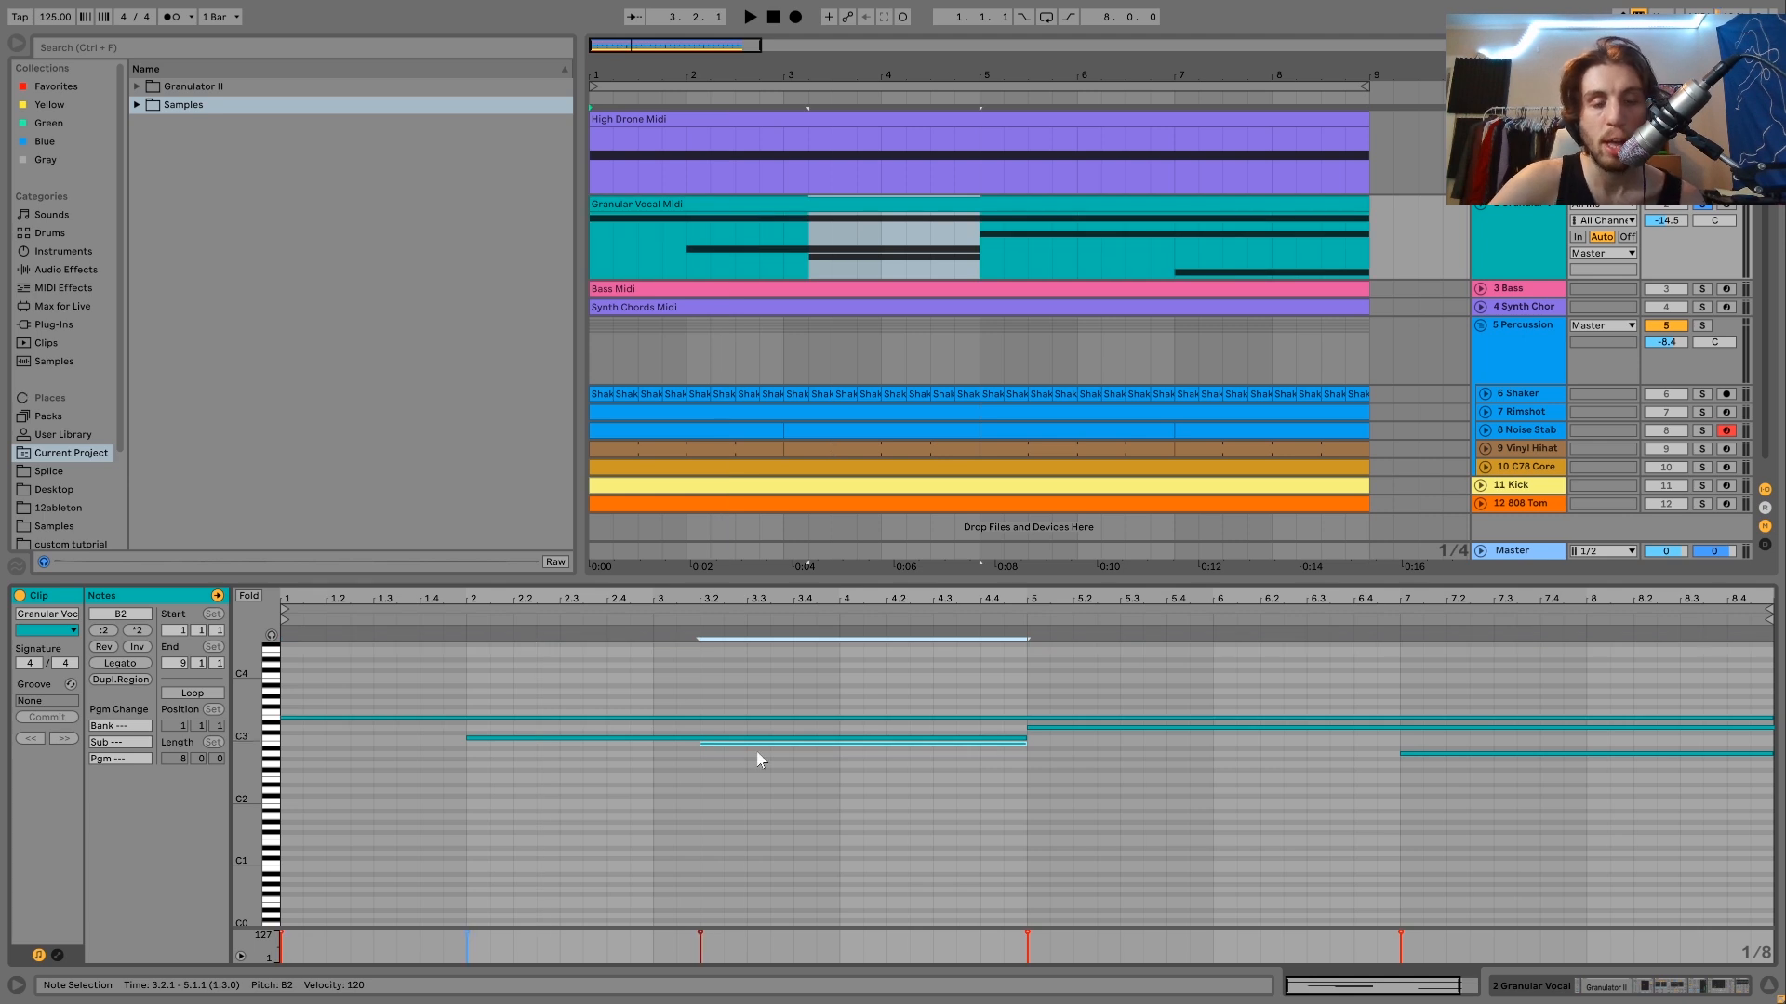
{"action": "left_click", "coordinate": [1056, 728]}
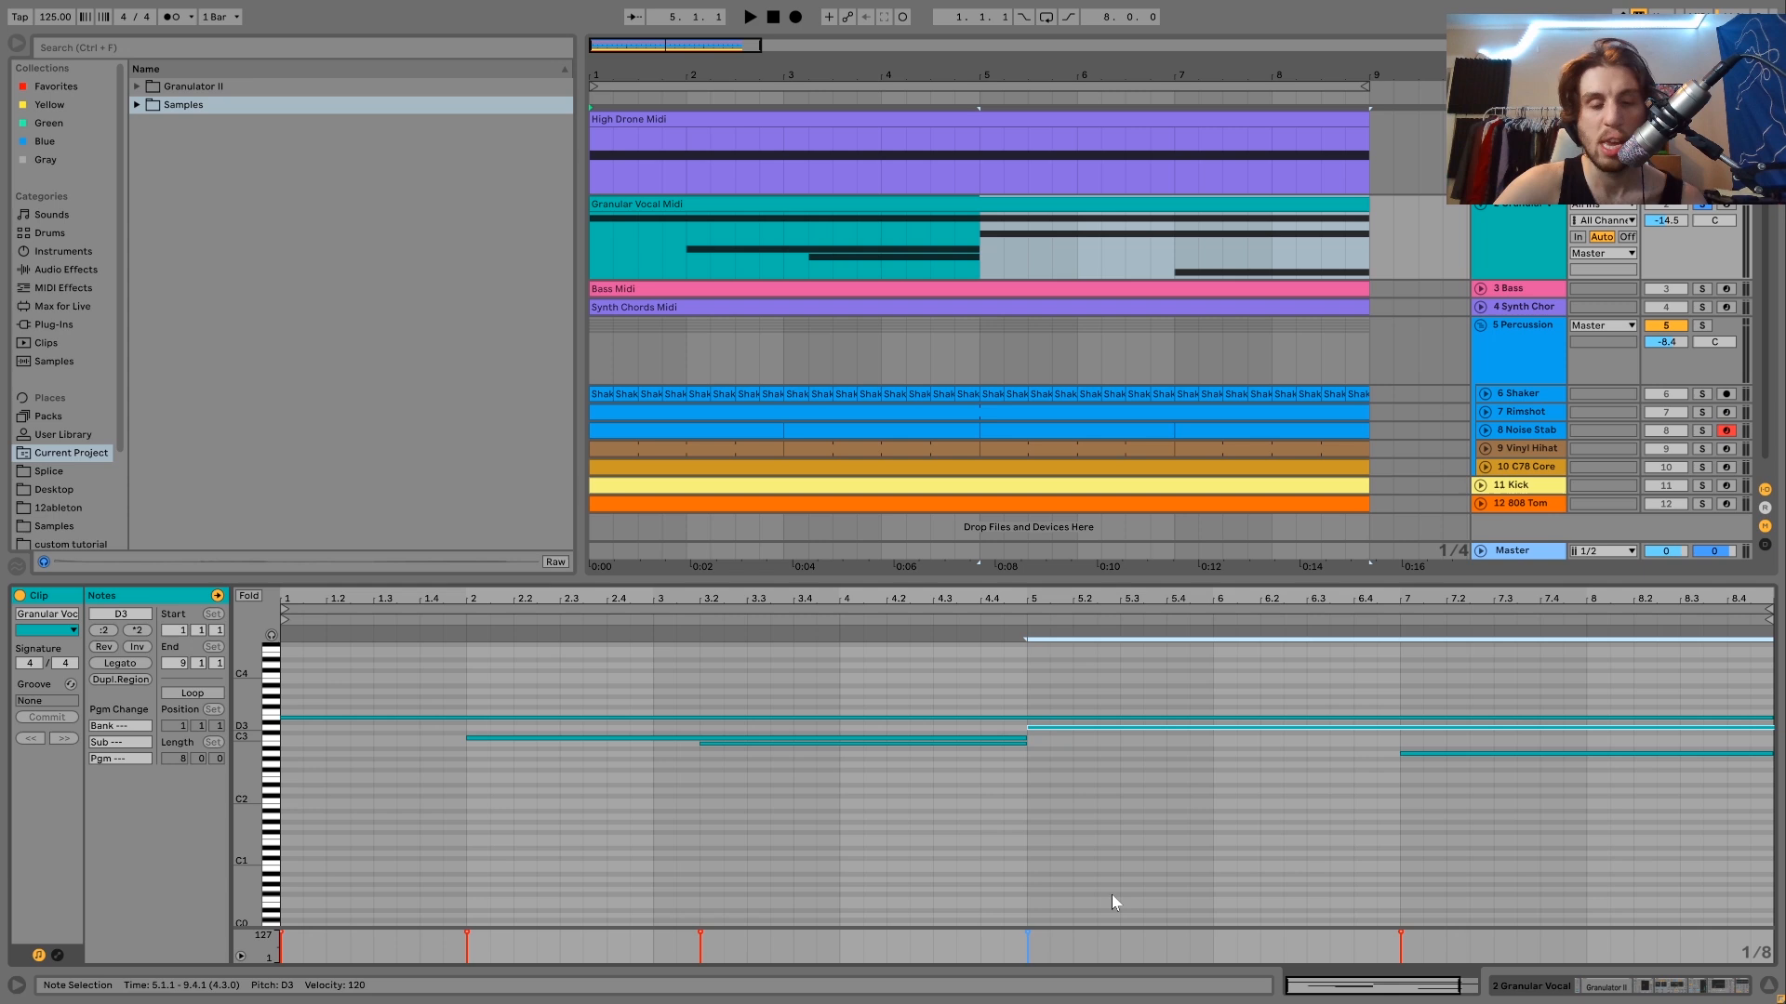
{"action": "left_click", "coordinate": [1419, 752]}
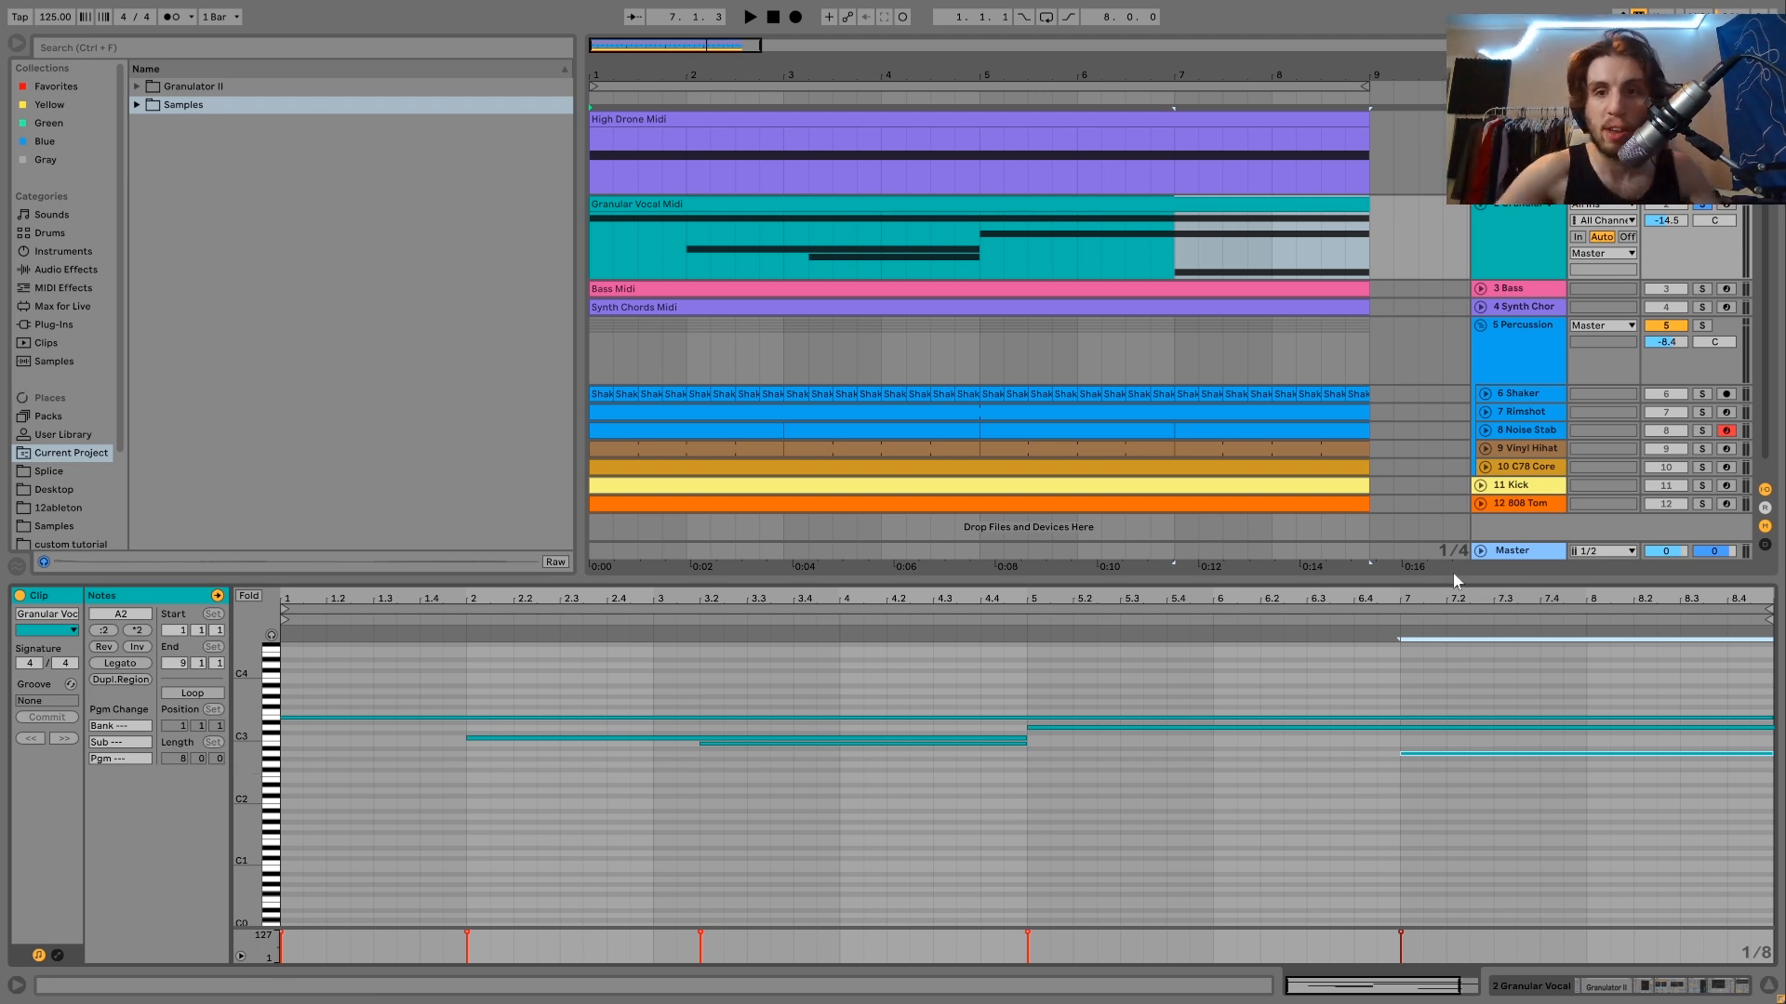
Play a short passage of Granular Vocal with Bass soloed alongside, and unsolo Bass
{"action": "key", "text": "space"}
{"action": "left_click", "coordinate": [1701, 289]}
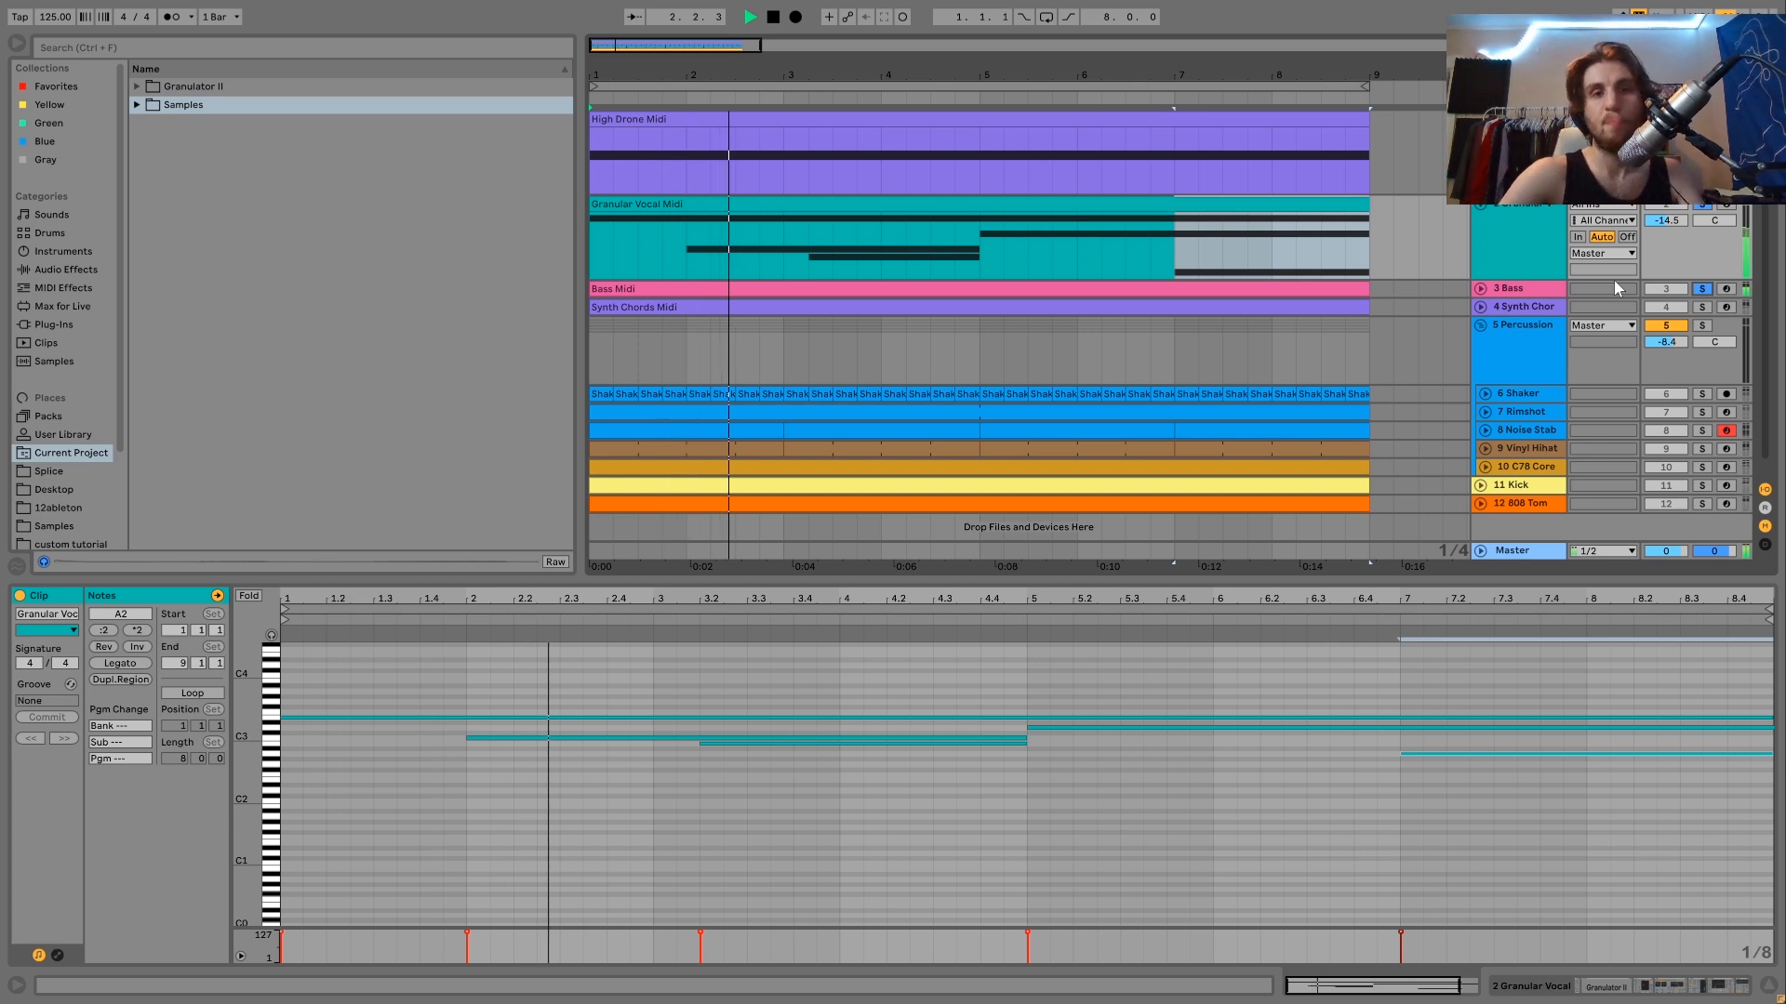
{"action": "key", "text": "space"}
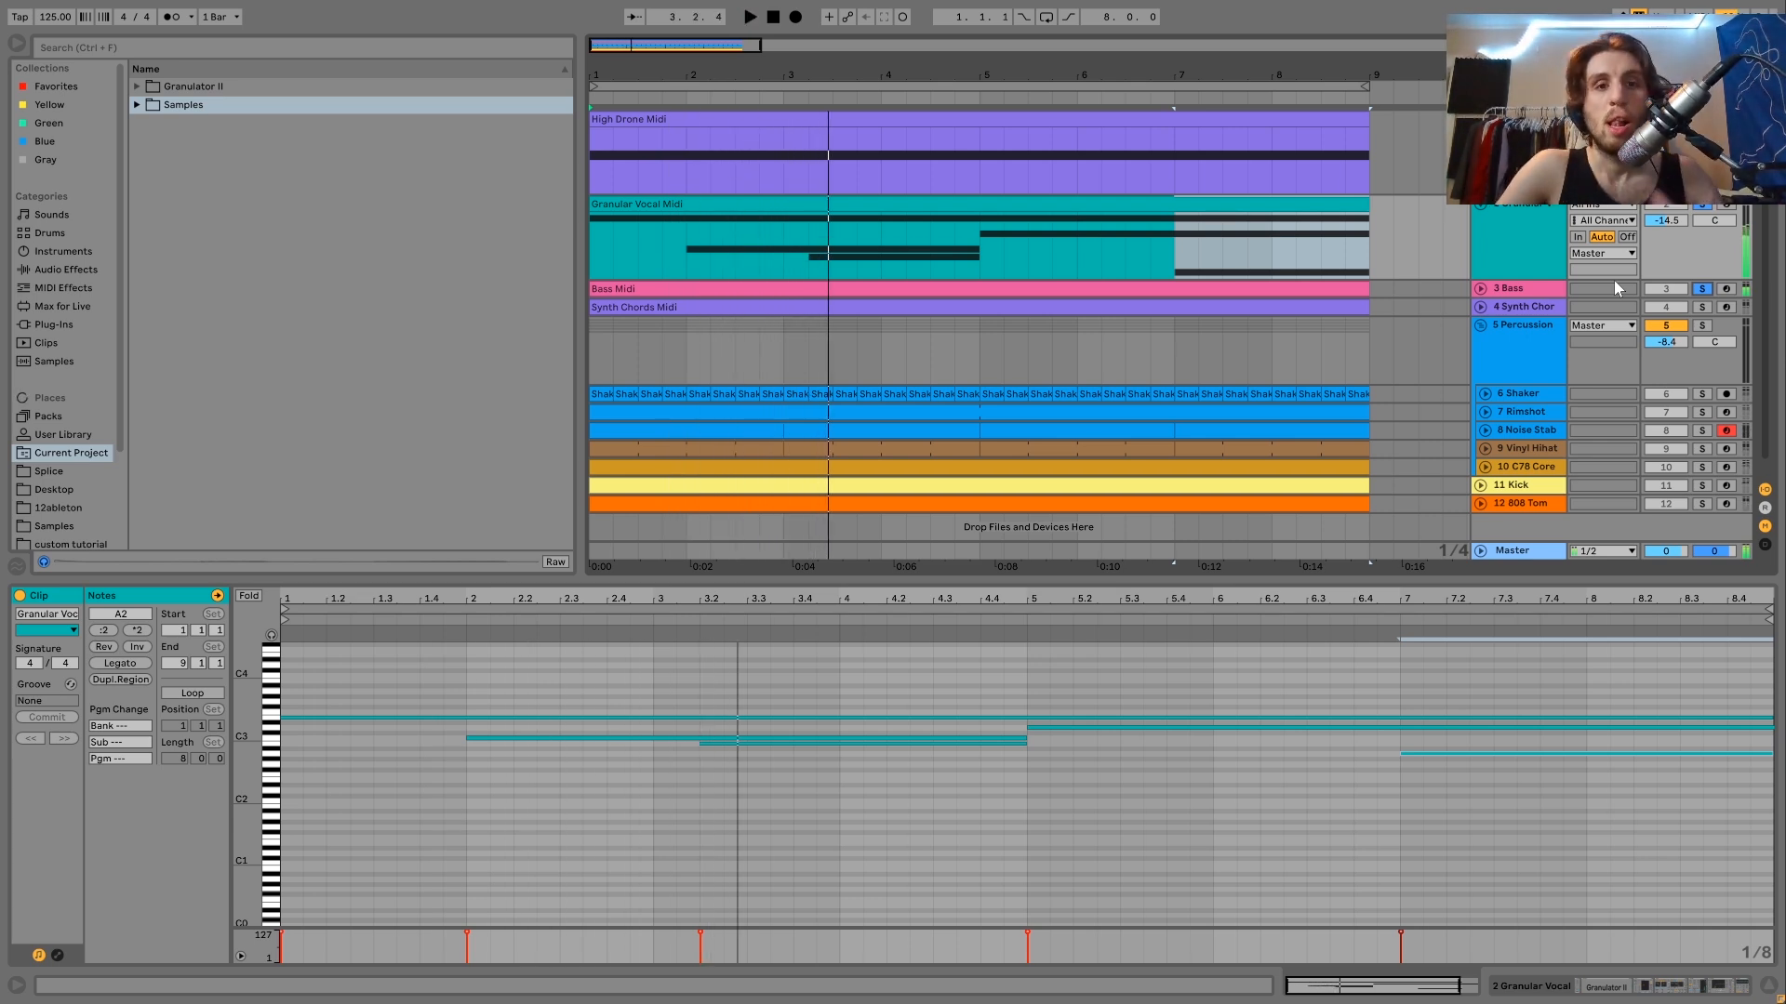
{"action": "left_click", "coordinate": [1703, 289]}
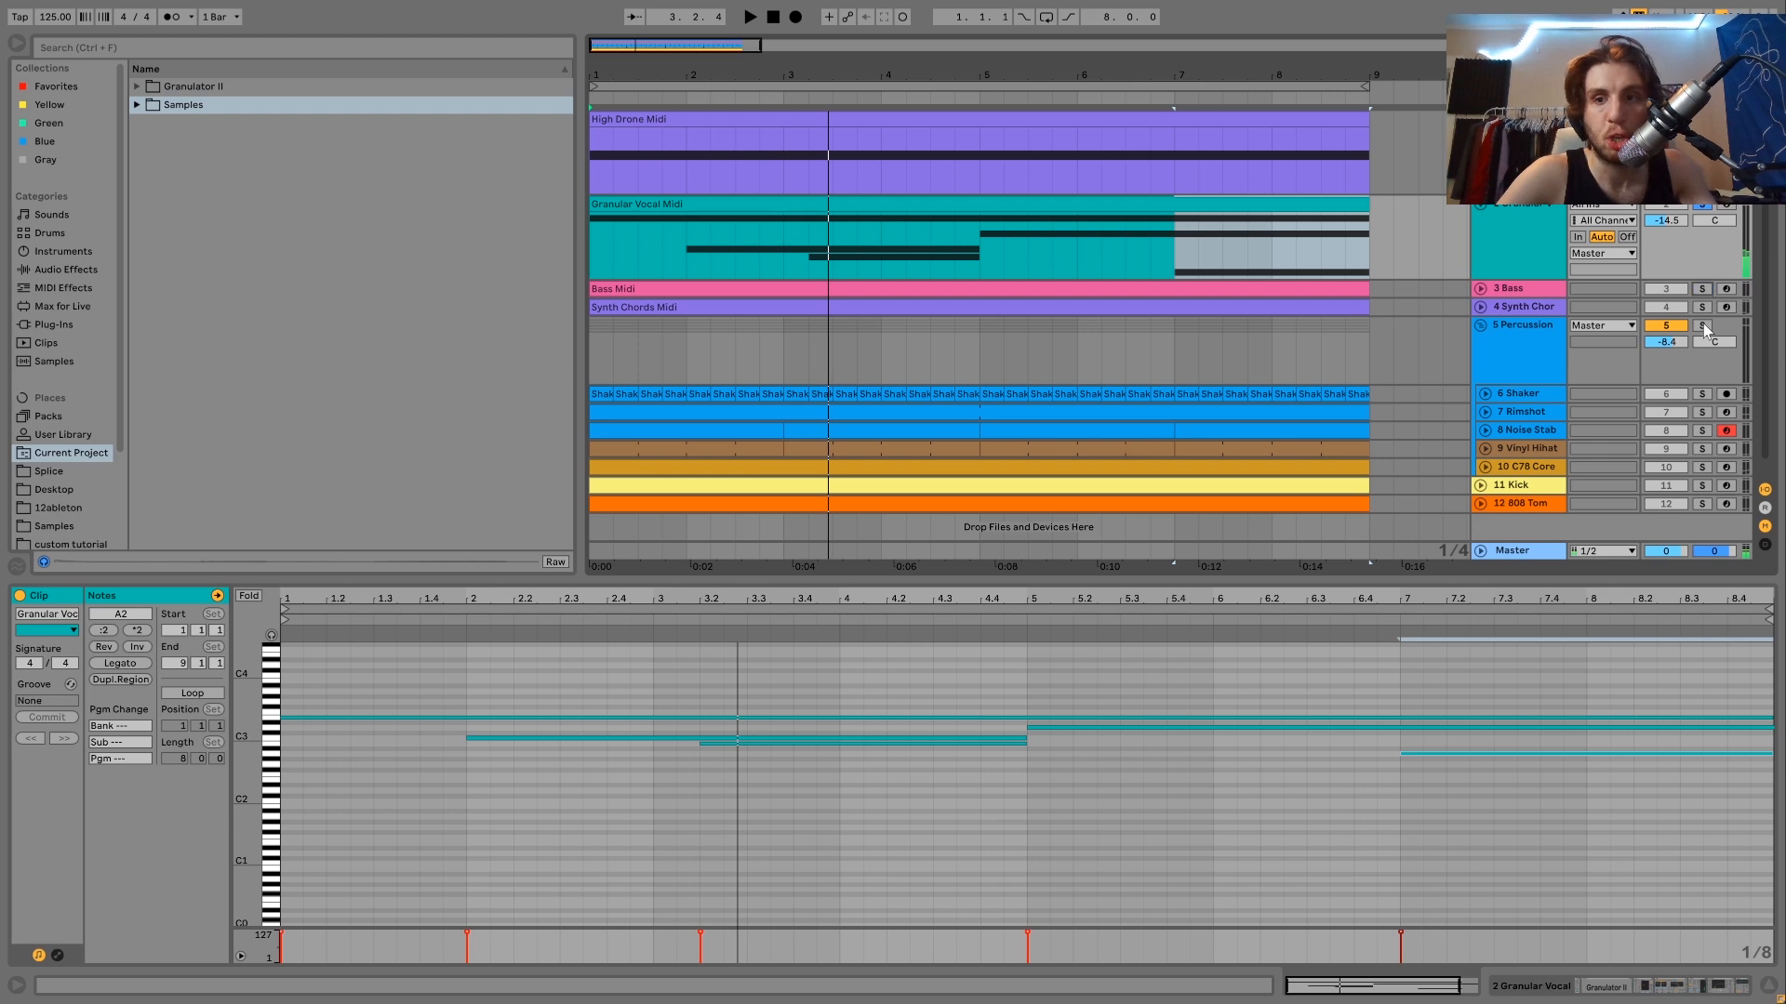
Show the Granular Vocal track's device chain and select its Granulator II instrument
{"action": "left_click", "coordinate": [1538, 233]}
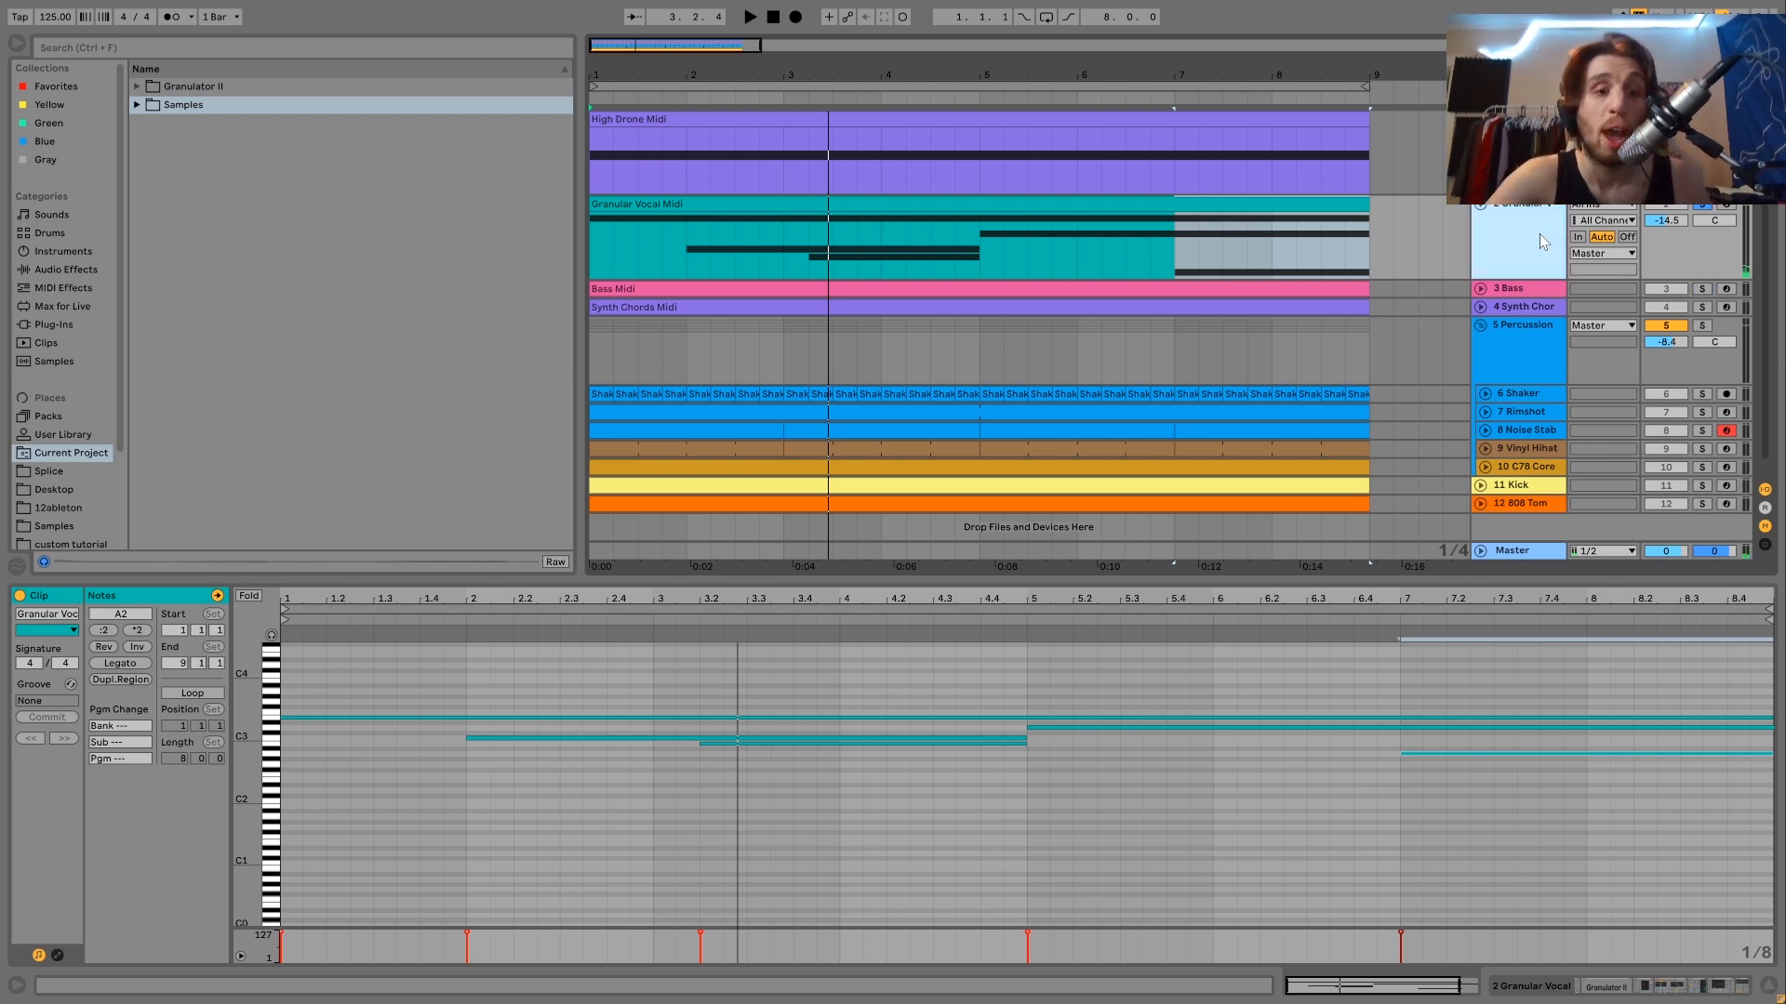
{"action": "double_click", "coordinate": [1539, 232]}
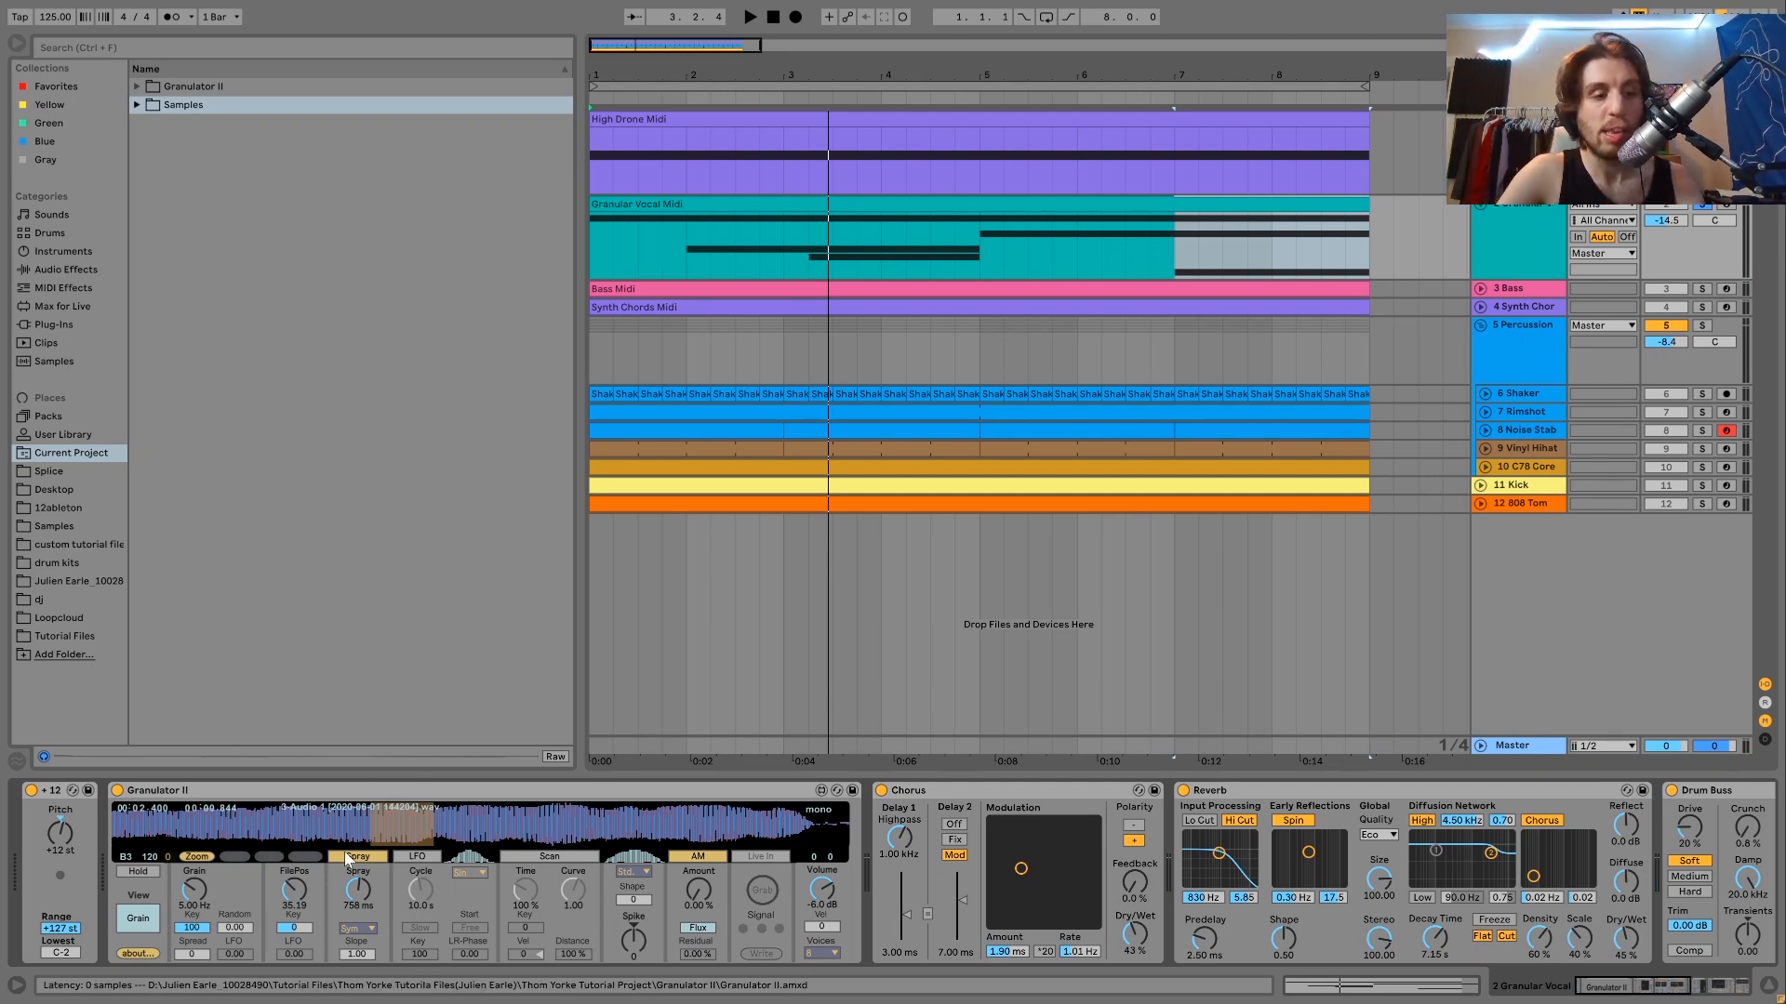
{"action": "left_click", "coordinate": [357, 801]}
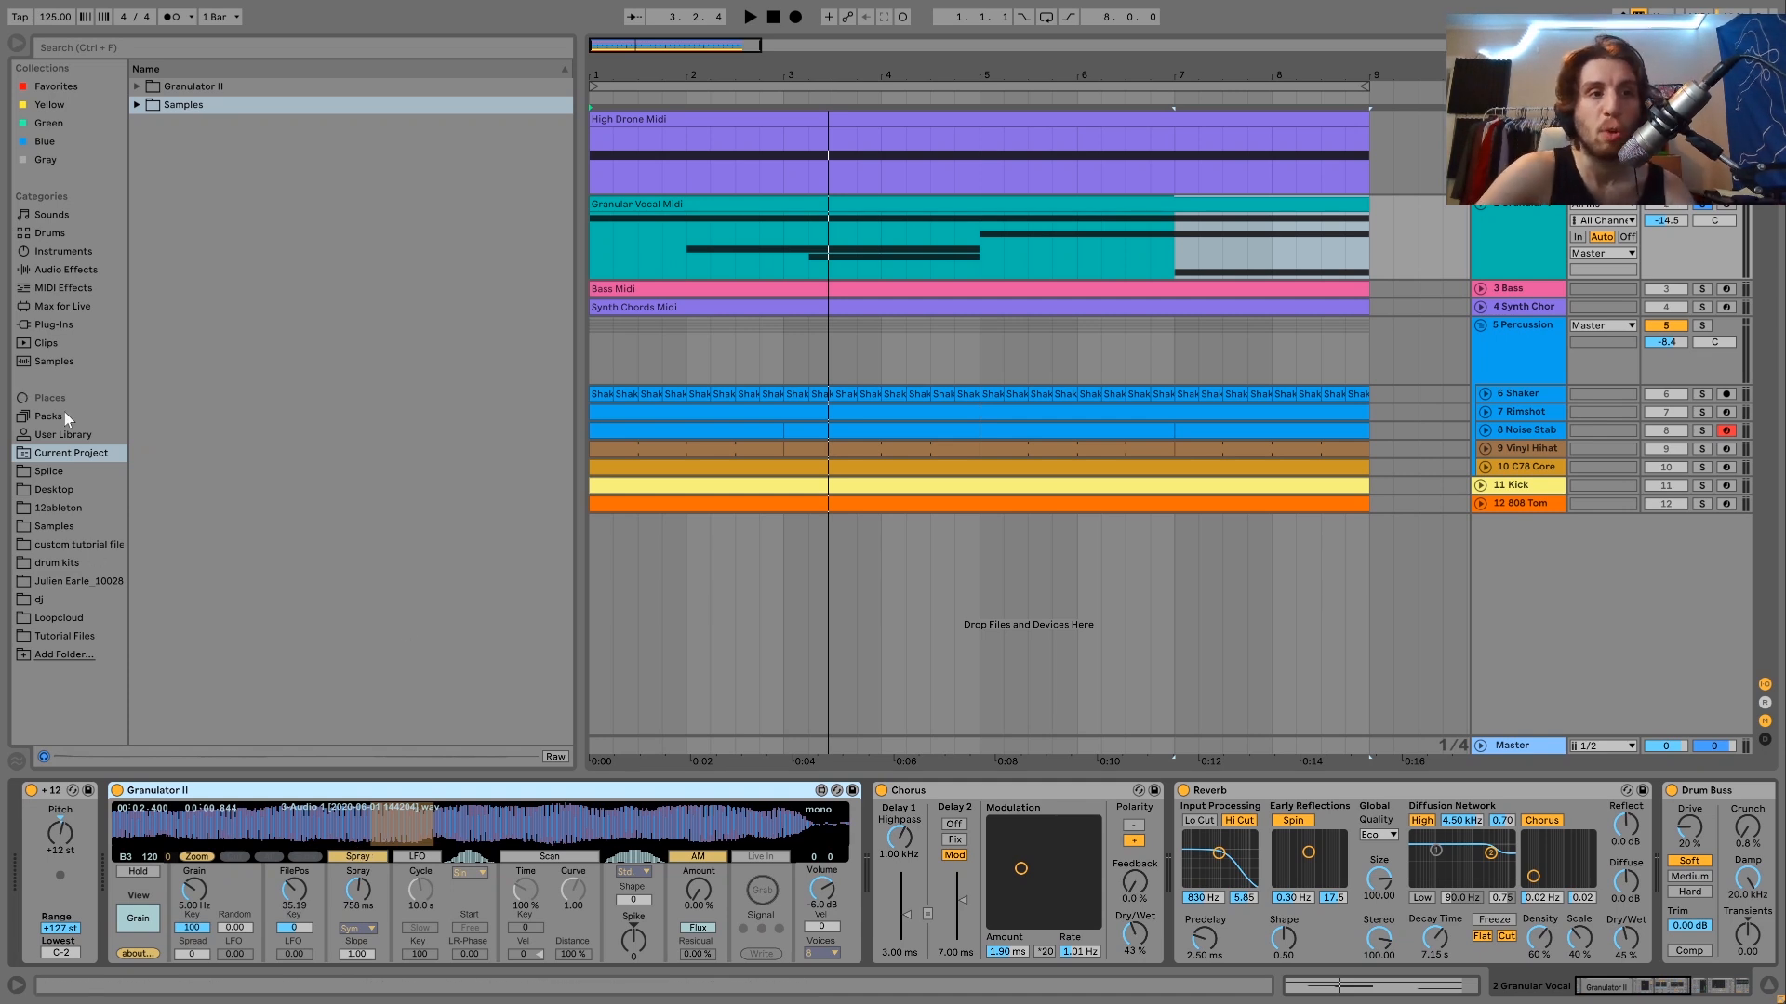
{"action": "left_click", "coordinate": [136, 104]}
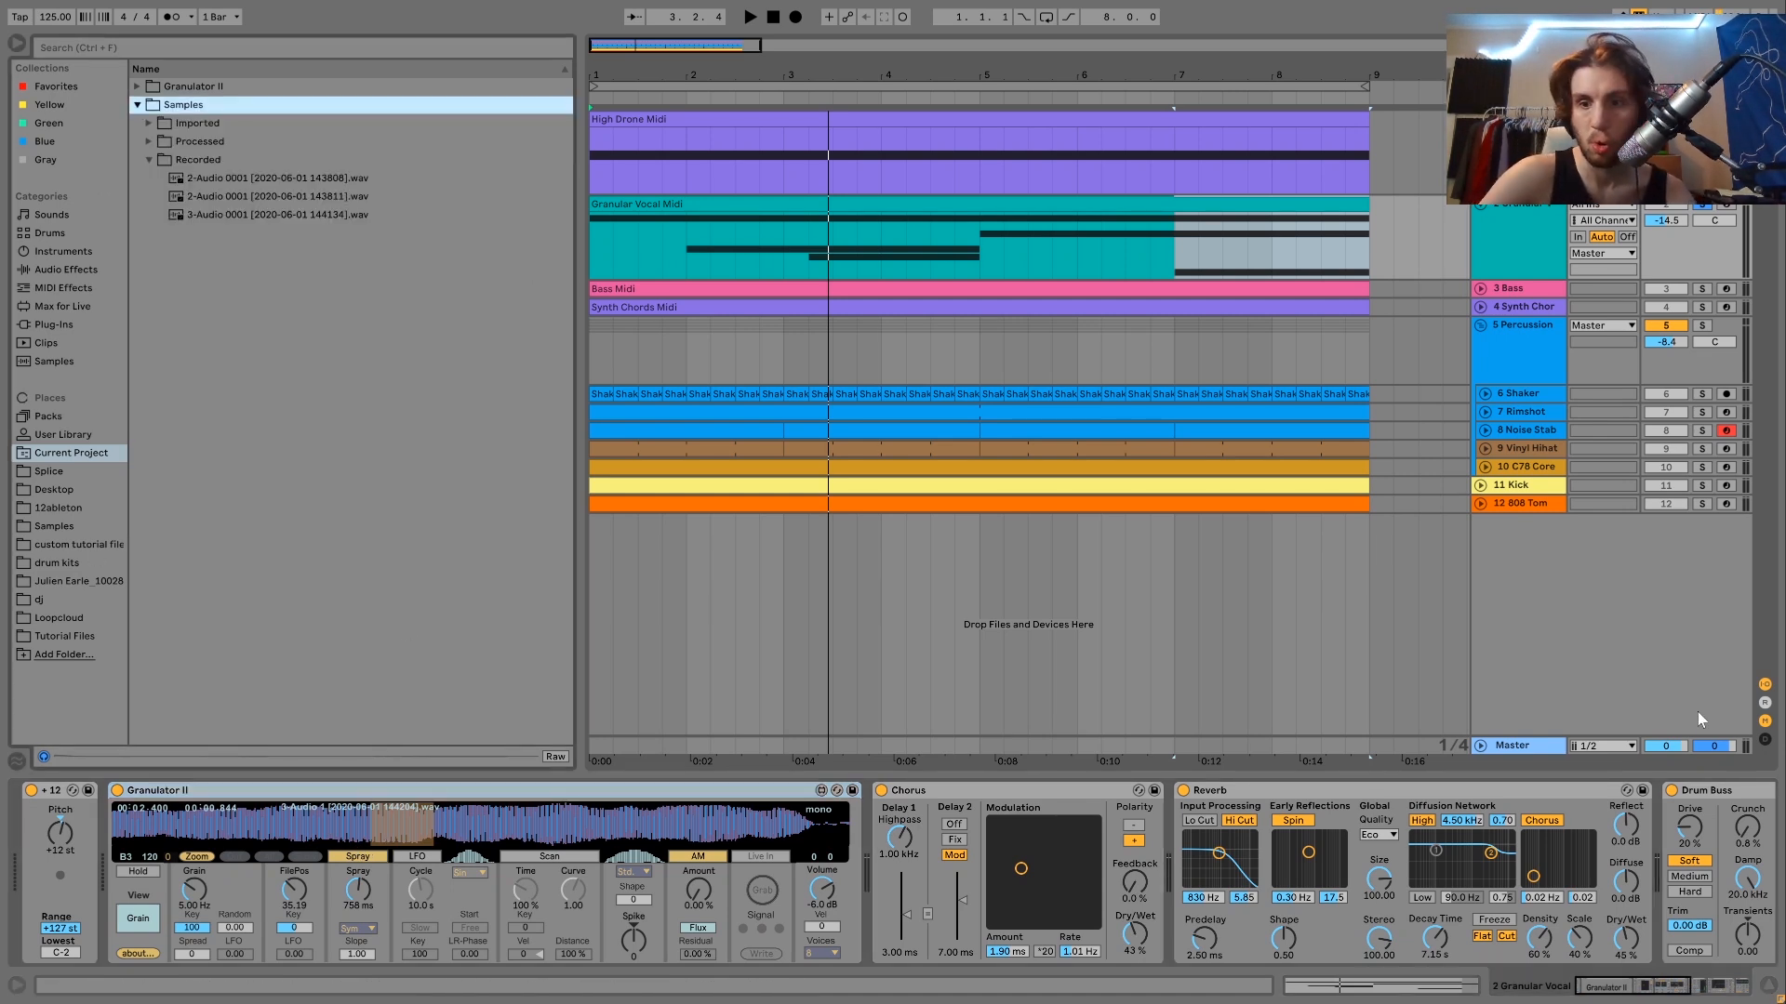
{"action": "left_click", "coordinate": [291, 215]}
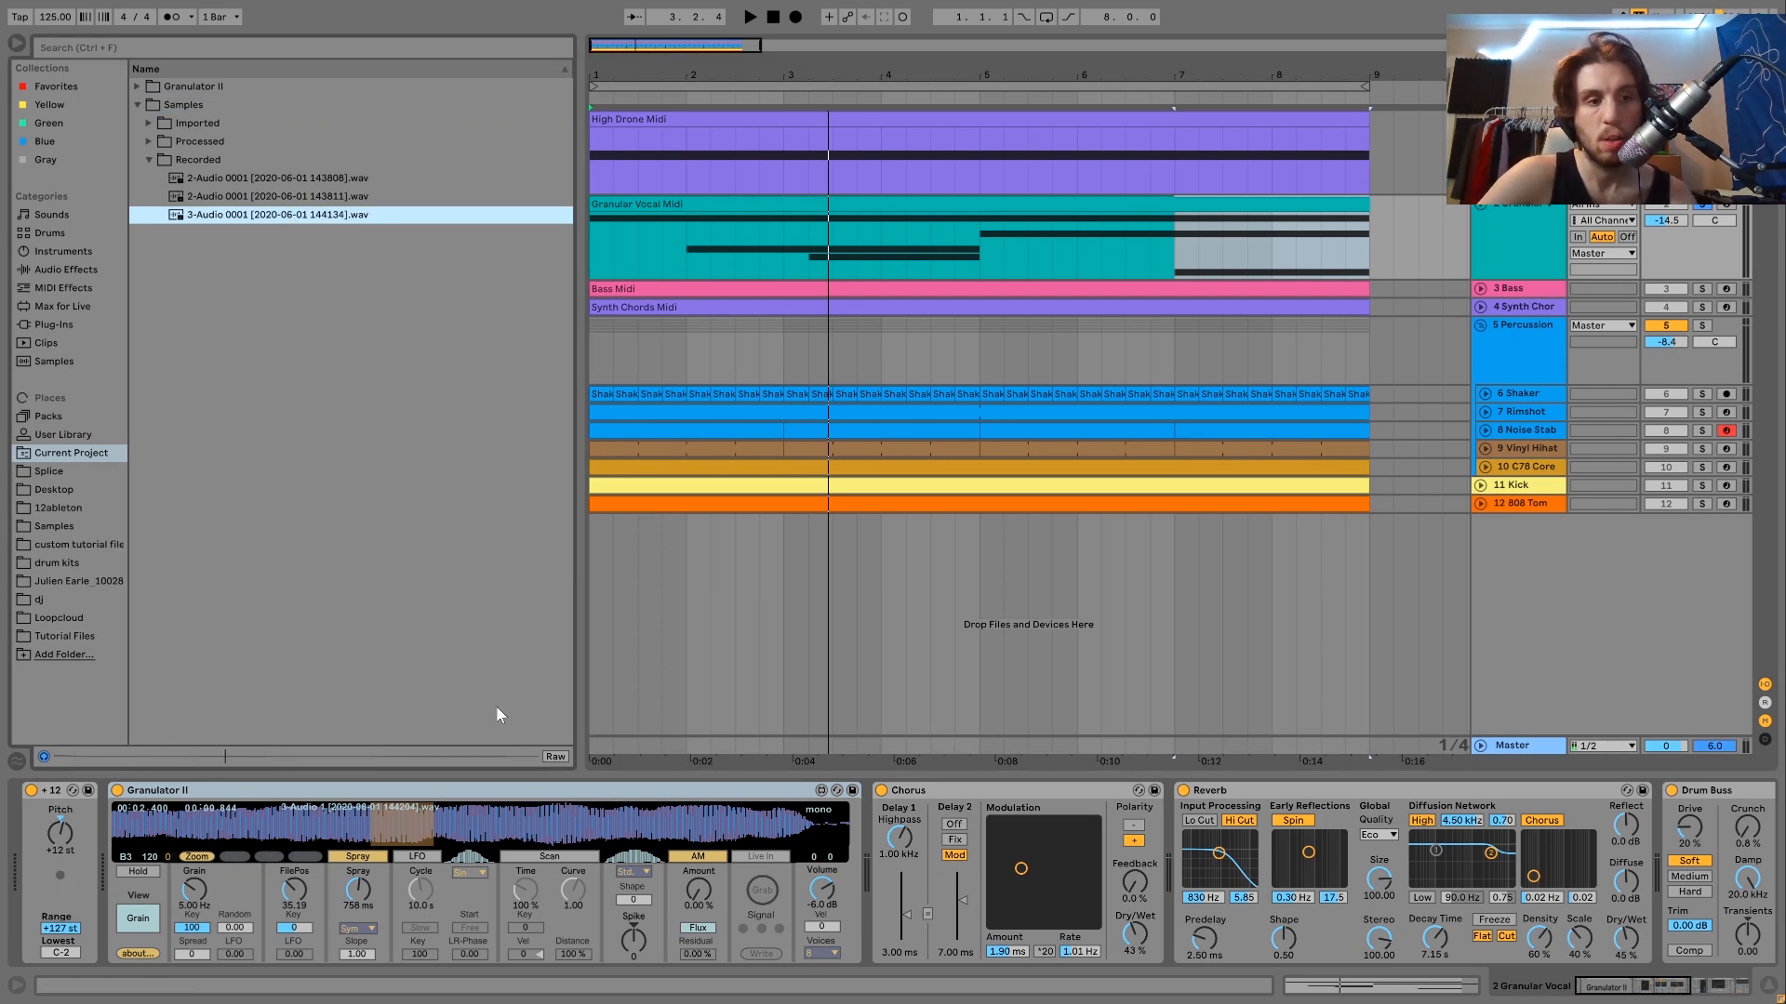
{"action": "left_click", "coordinate": [373, 760]}
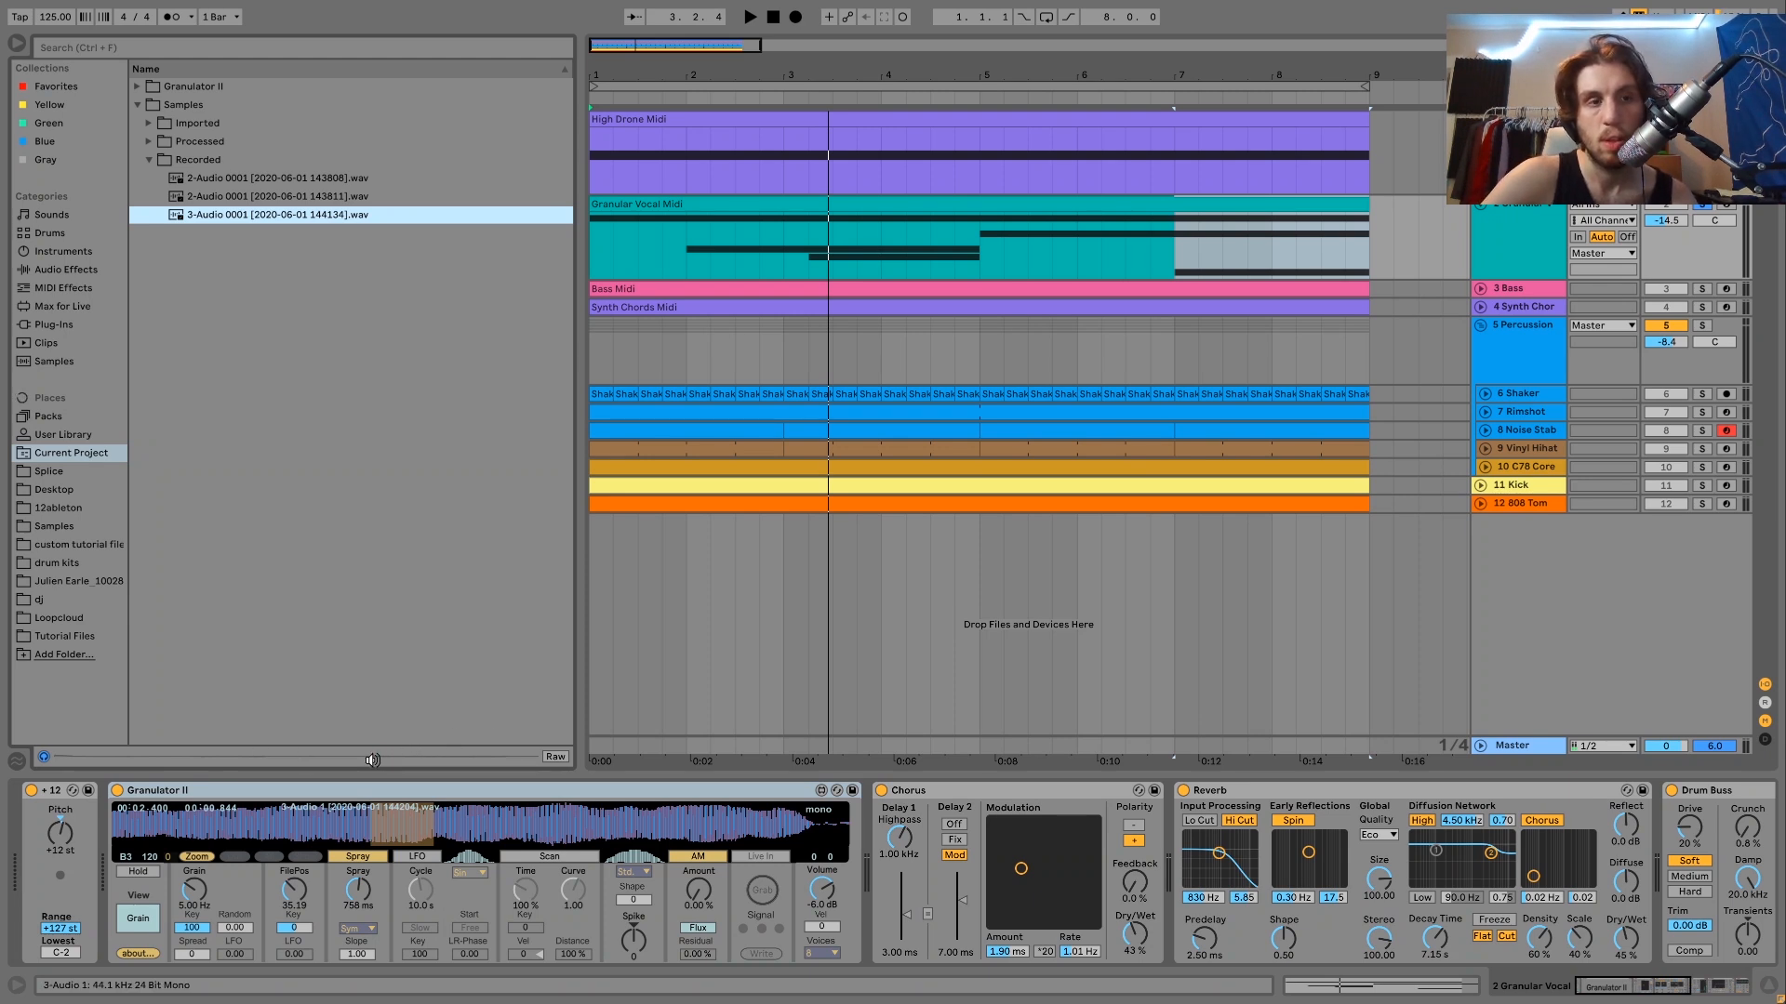
{"action": "left_click", "coordinate": [147, 141]}
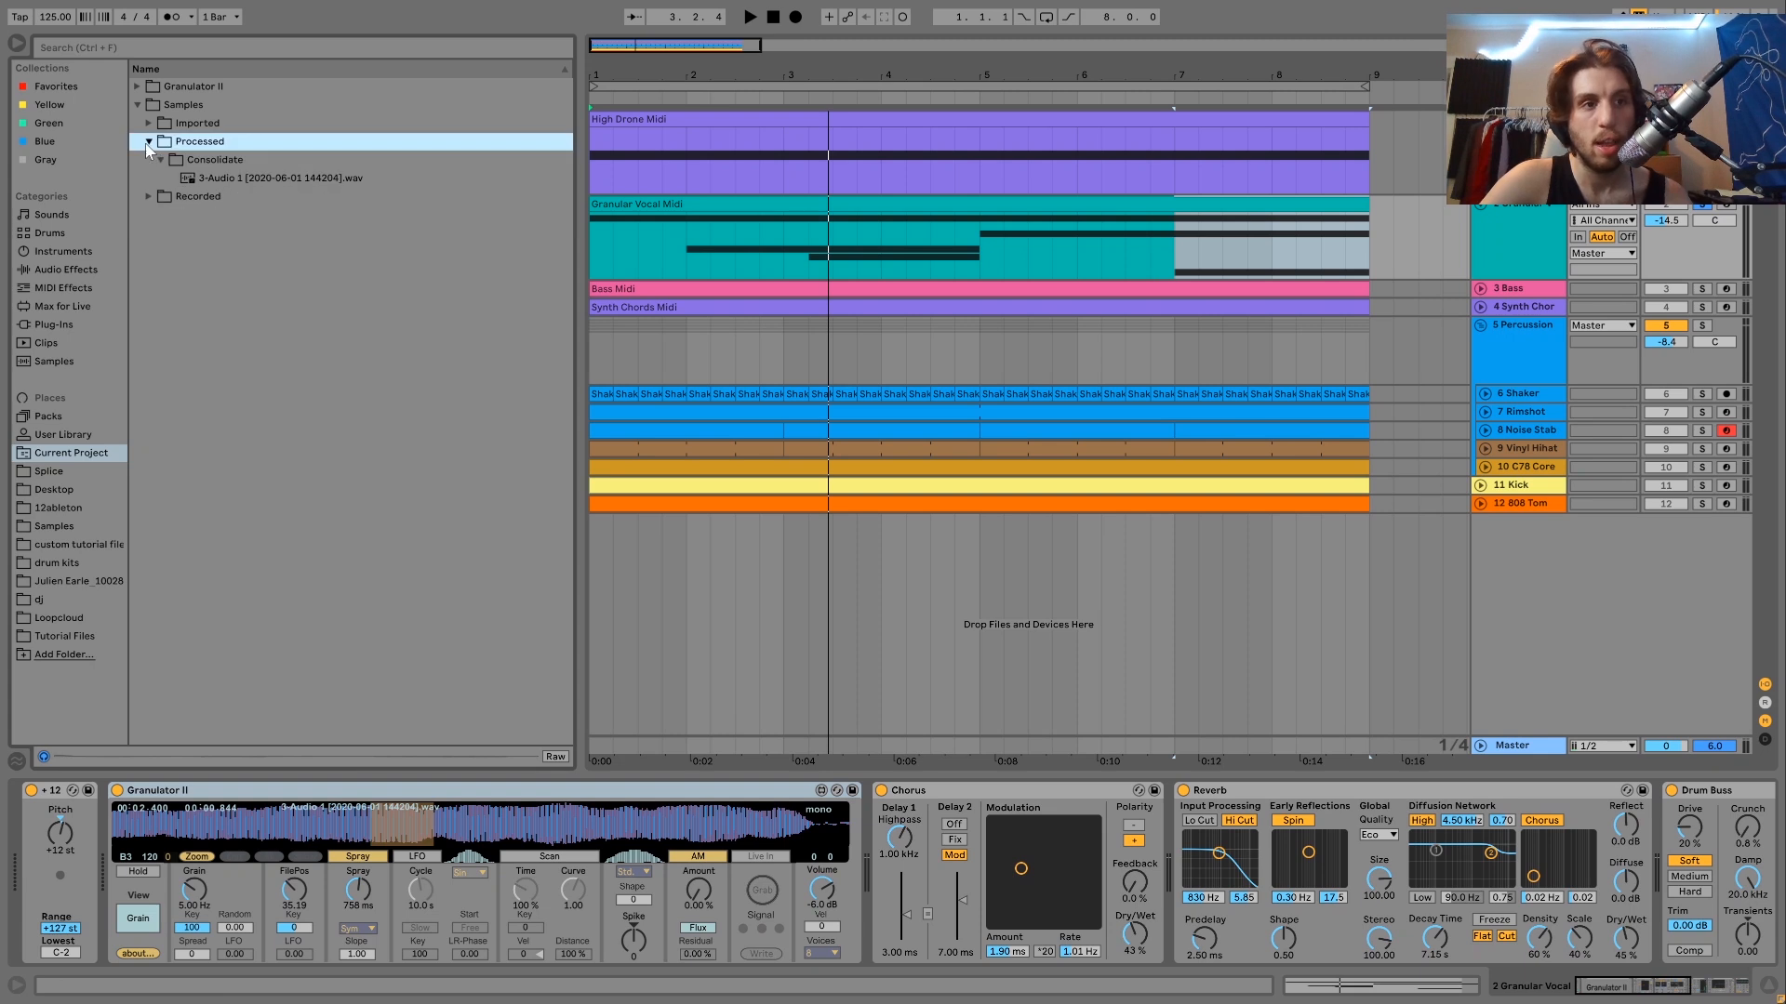
{"action": "left_click", "coordinate": [213, 180]}
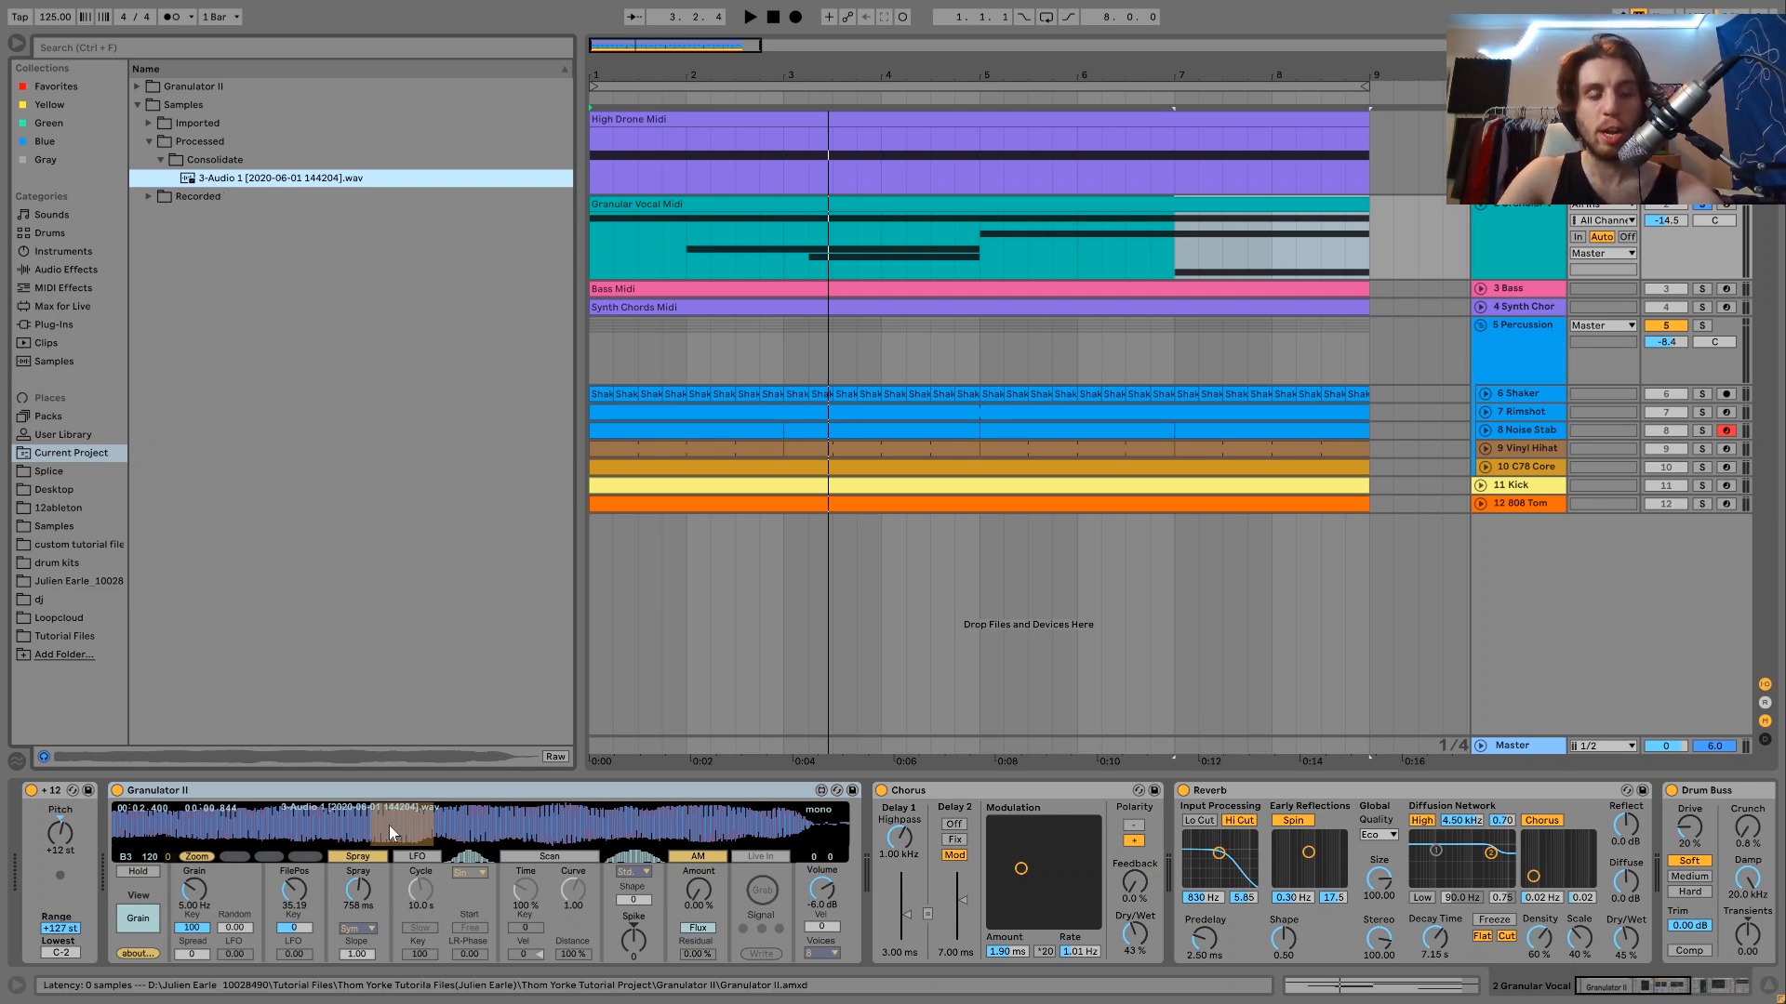
Play the soloed Granular Vocal part in short passages to examine Granulator II's grain position and spray
{"action": "key", "text": "space"}
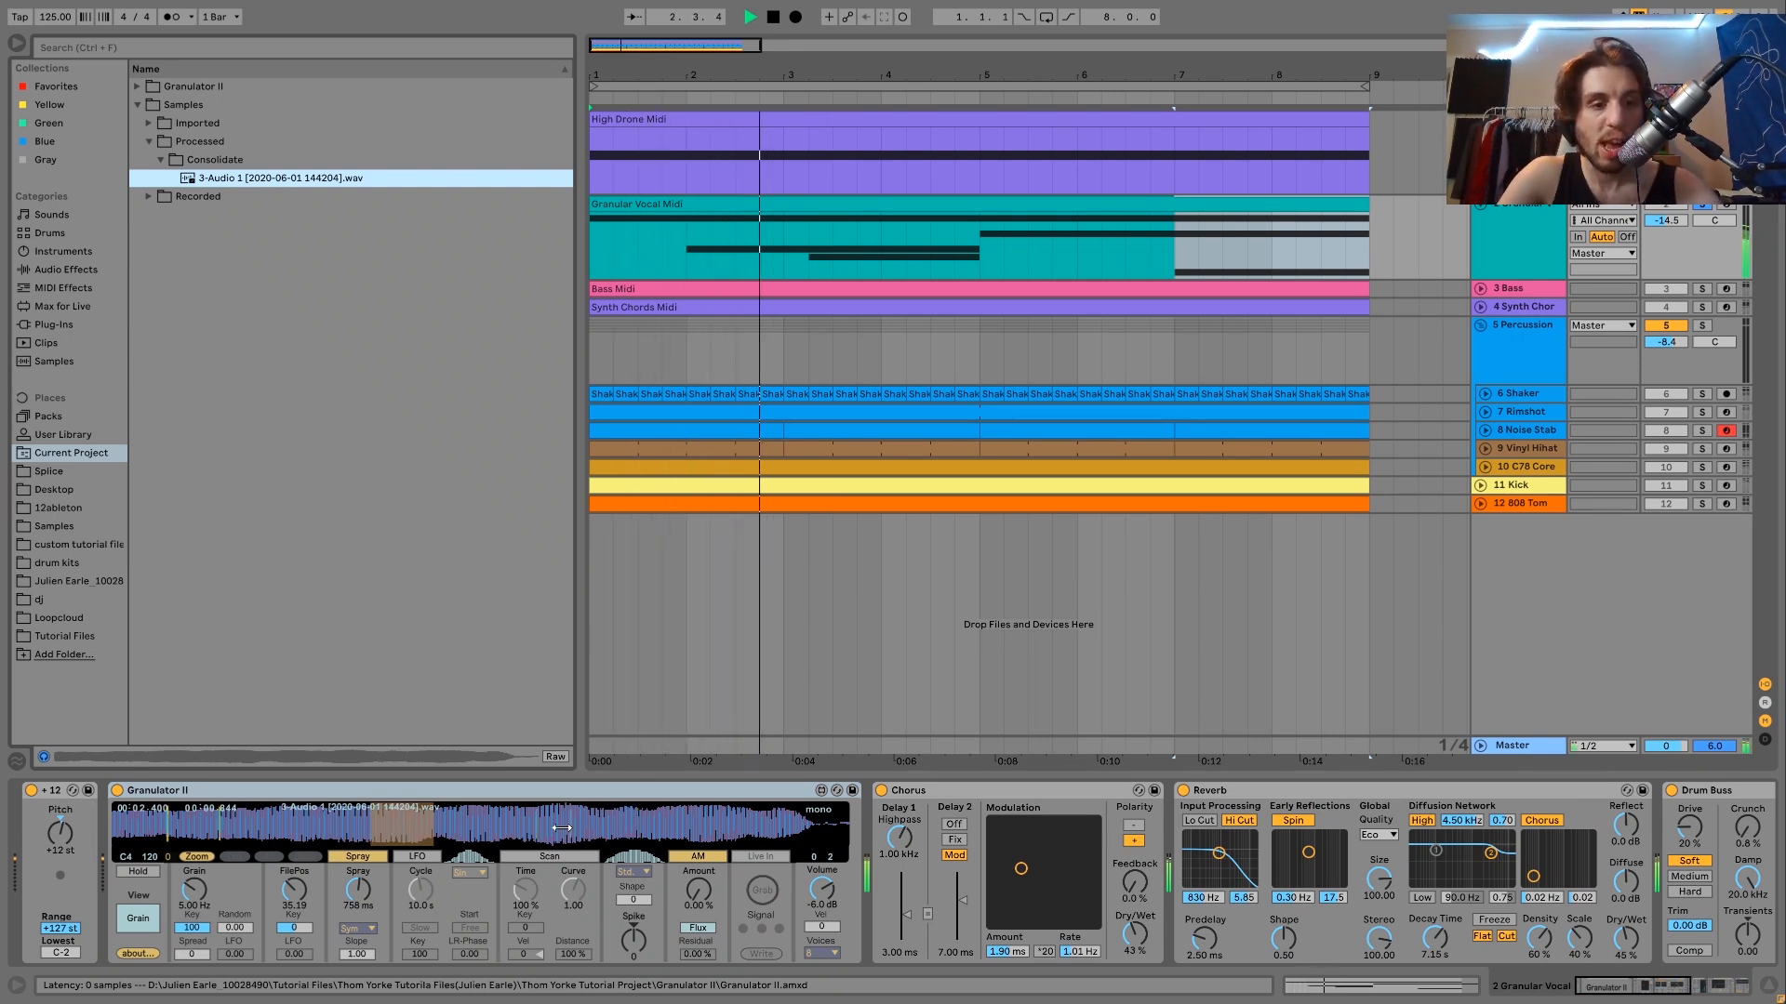
{"action": "key", "text": "space"}
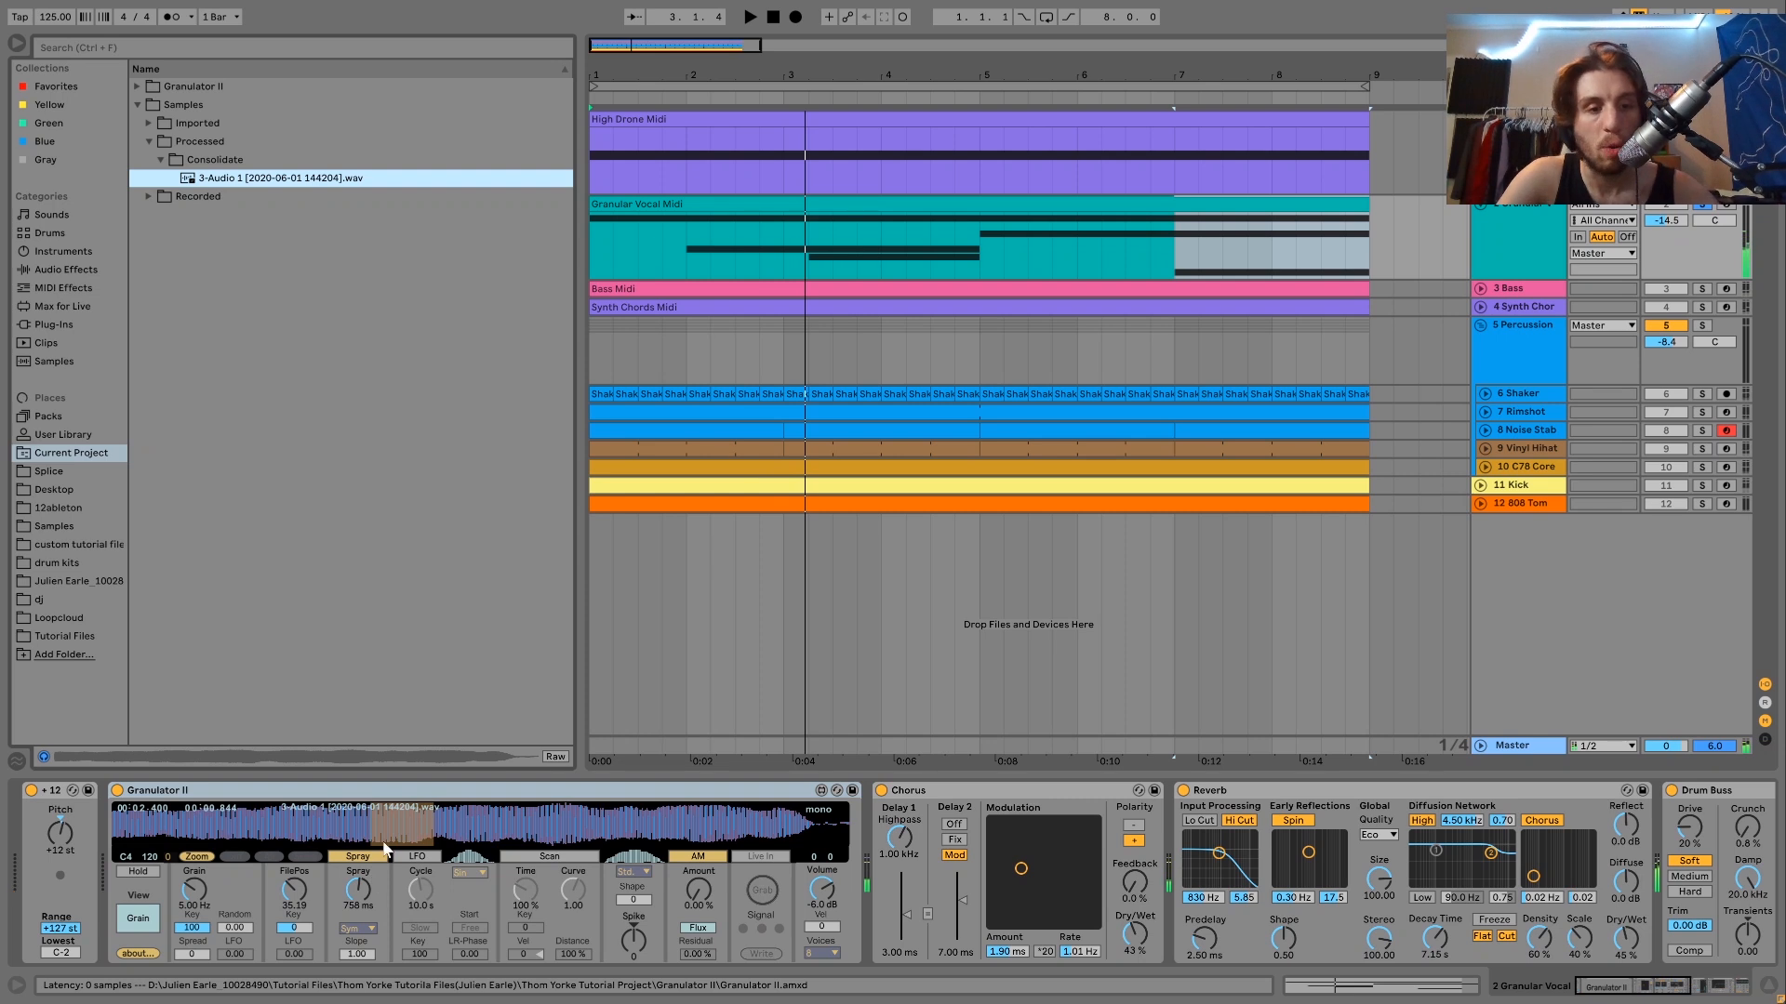
{"action": "key", "text": "space"}
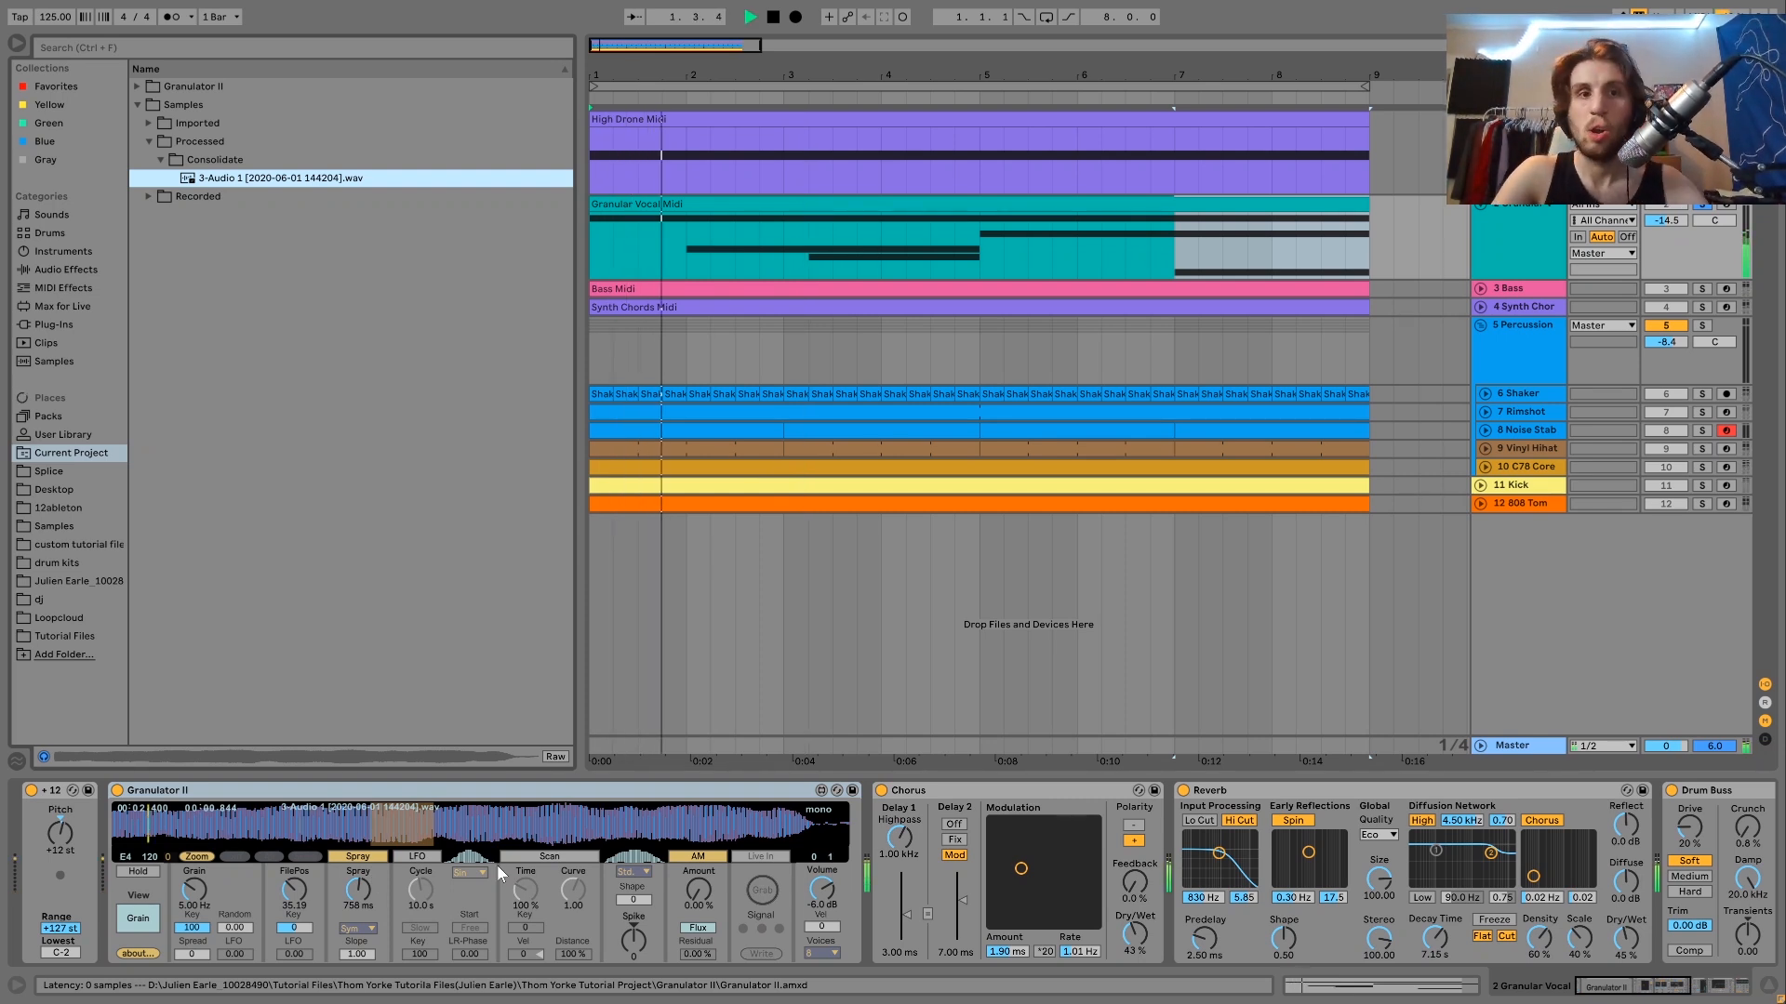
{"action": "key", "text": "space"}
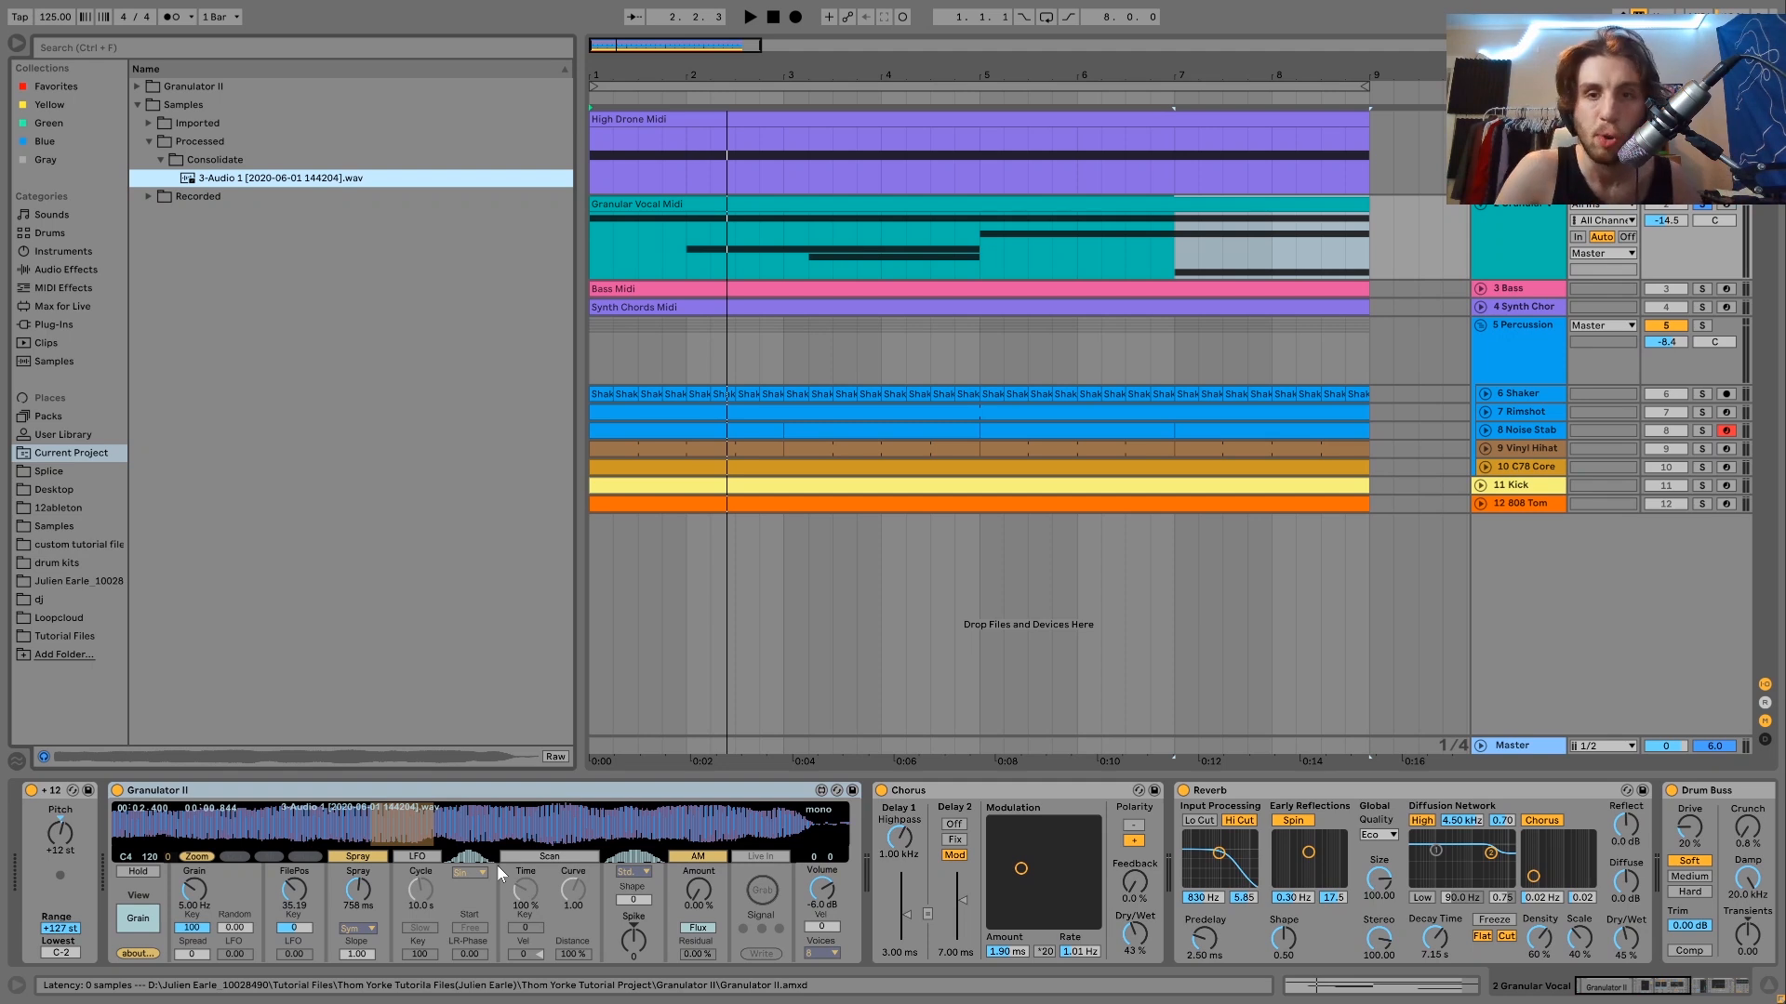
{"action": "key", "text": "space"}
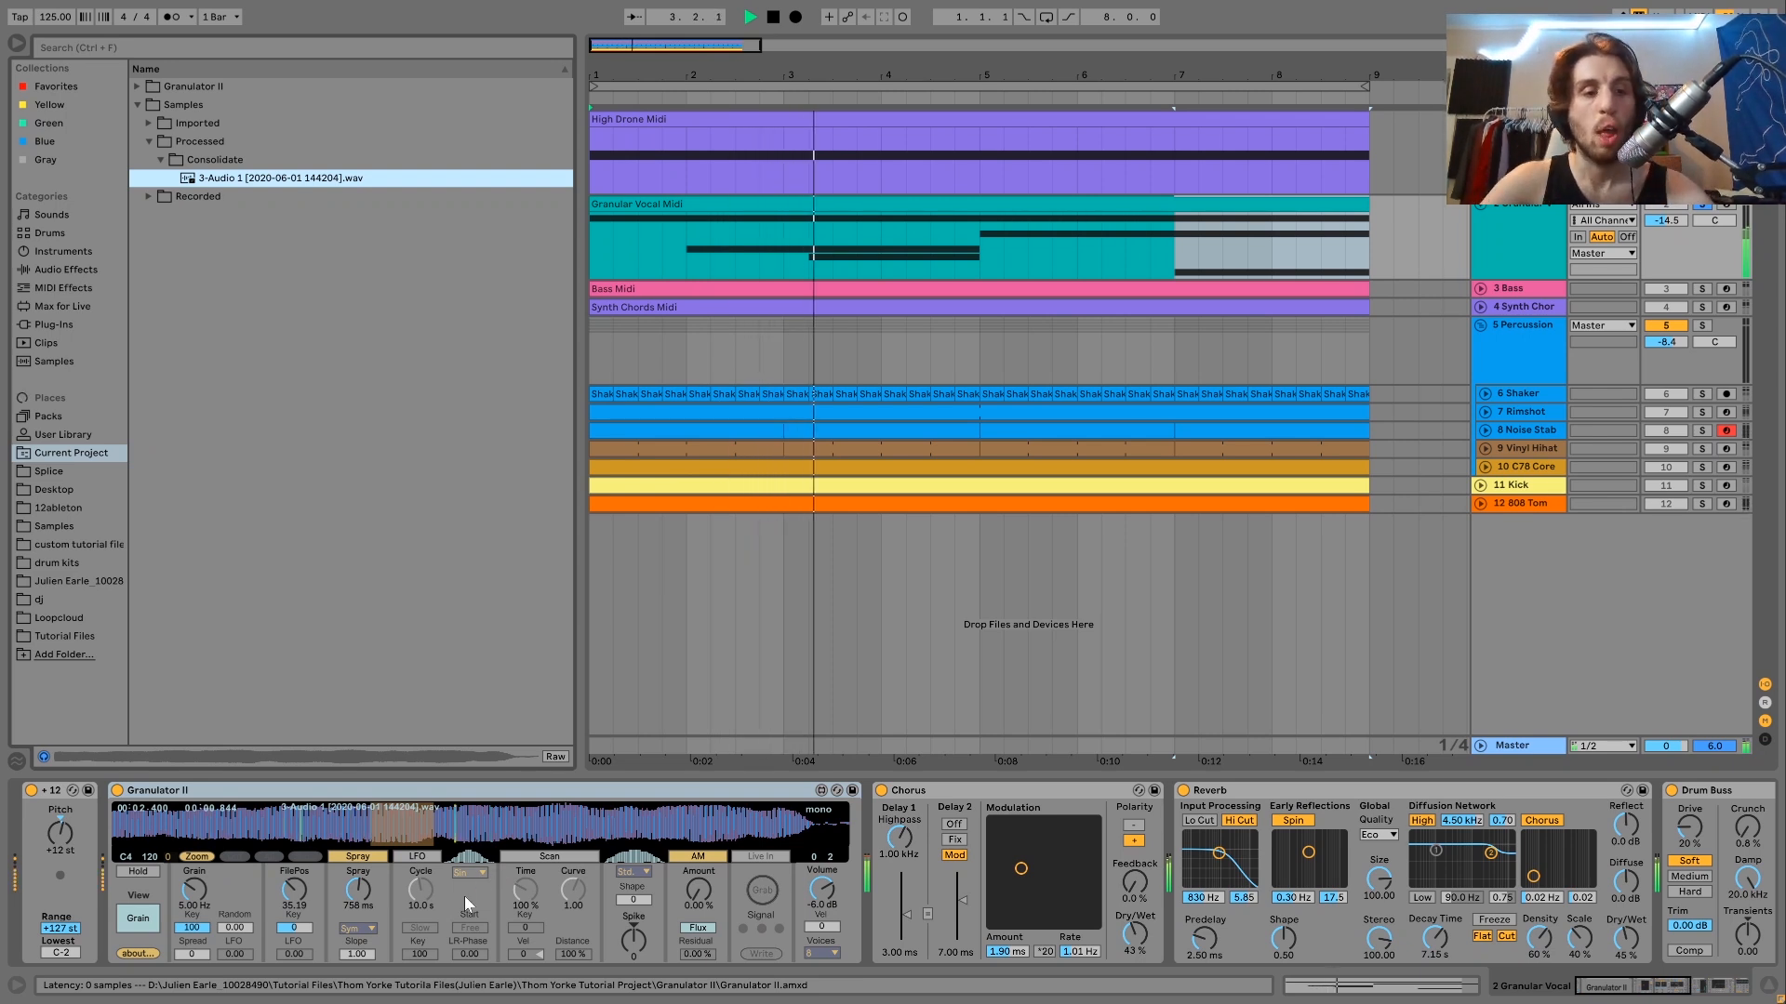
{"action": "key", "text": "space"}
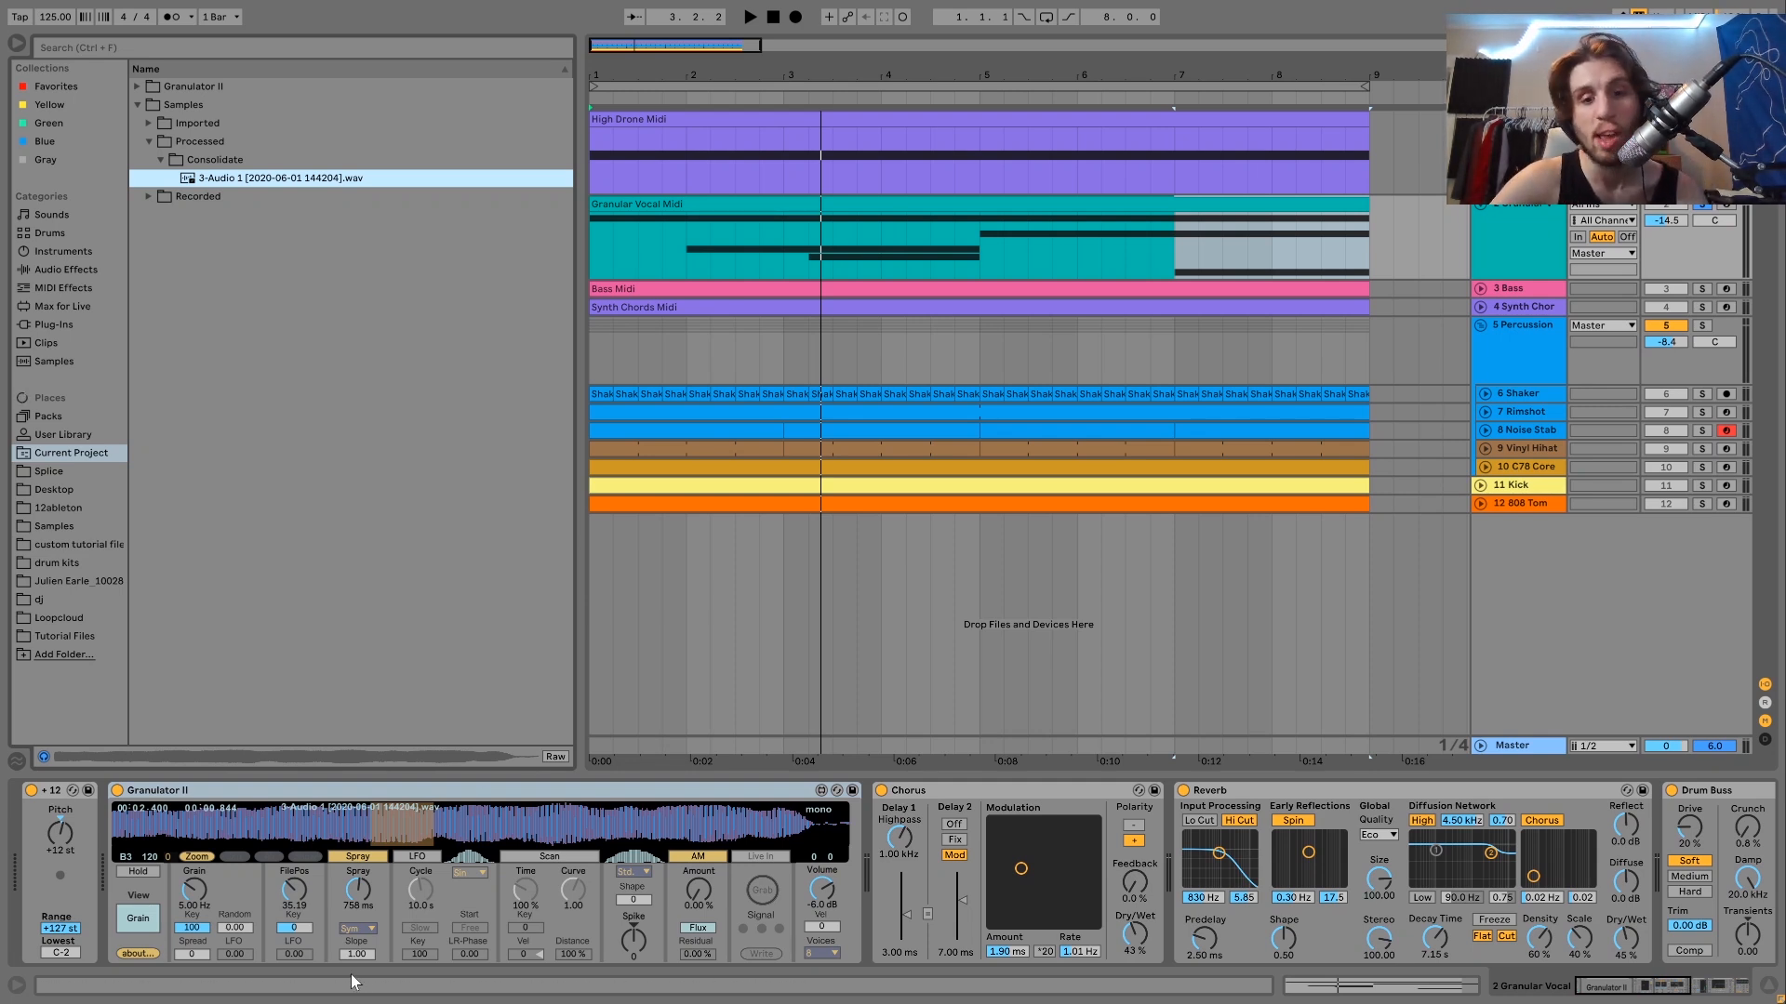
Examine the Chorus, Reverb, Drum Buss, Auto Filter and Auto Pan after Granulator II, and play a passage through them
{"action": "left_click", "coordinate": [802, 910]}
{"action": "scroll", "coordinate": [803, 910], "scroll_direction": "down", "scroll_amount": 5}
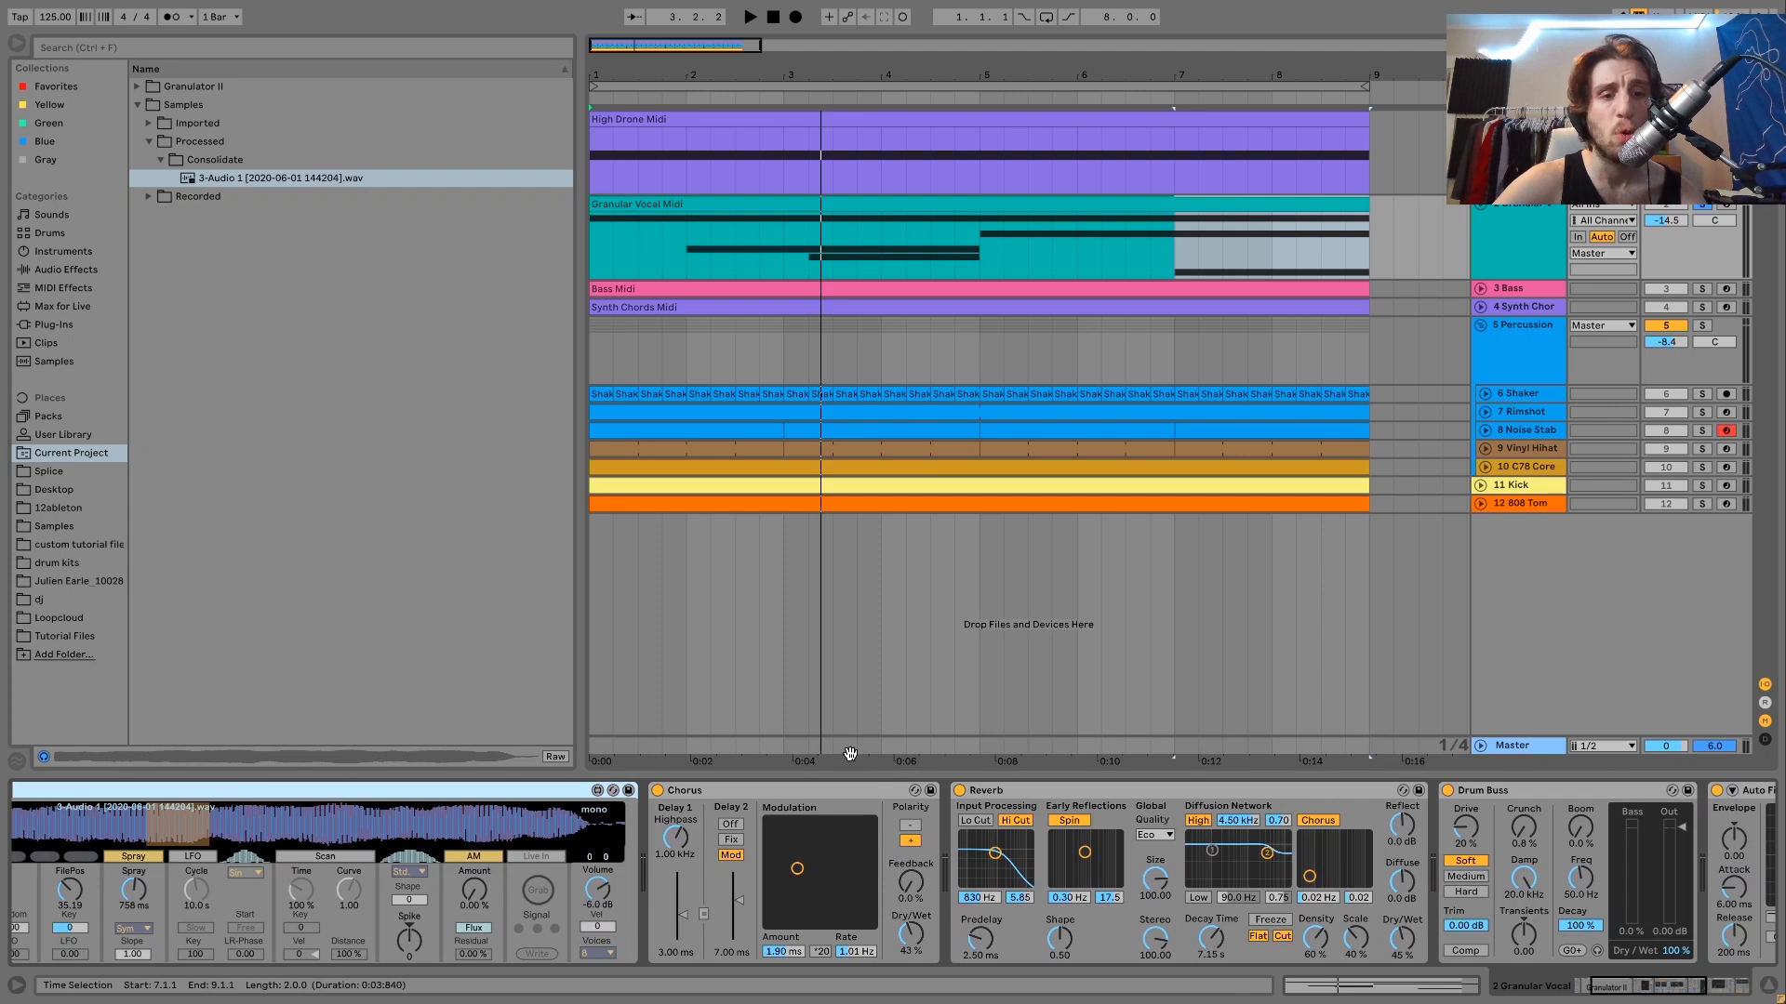
{"action": "scroll", "coordinate": [1047, 823], "scroll_direction": "down", "scroll_amount": 5}
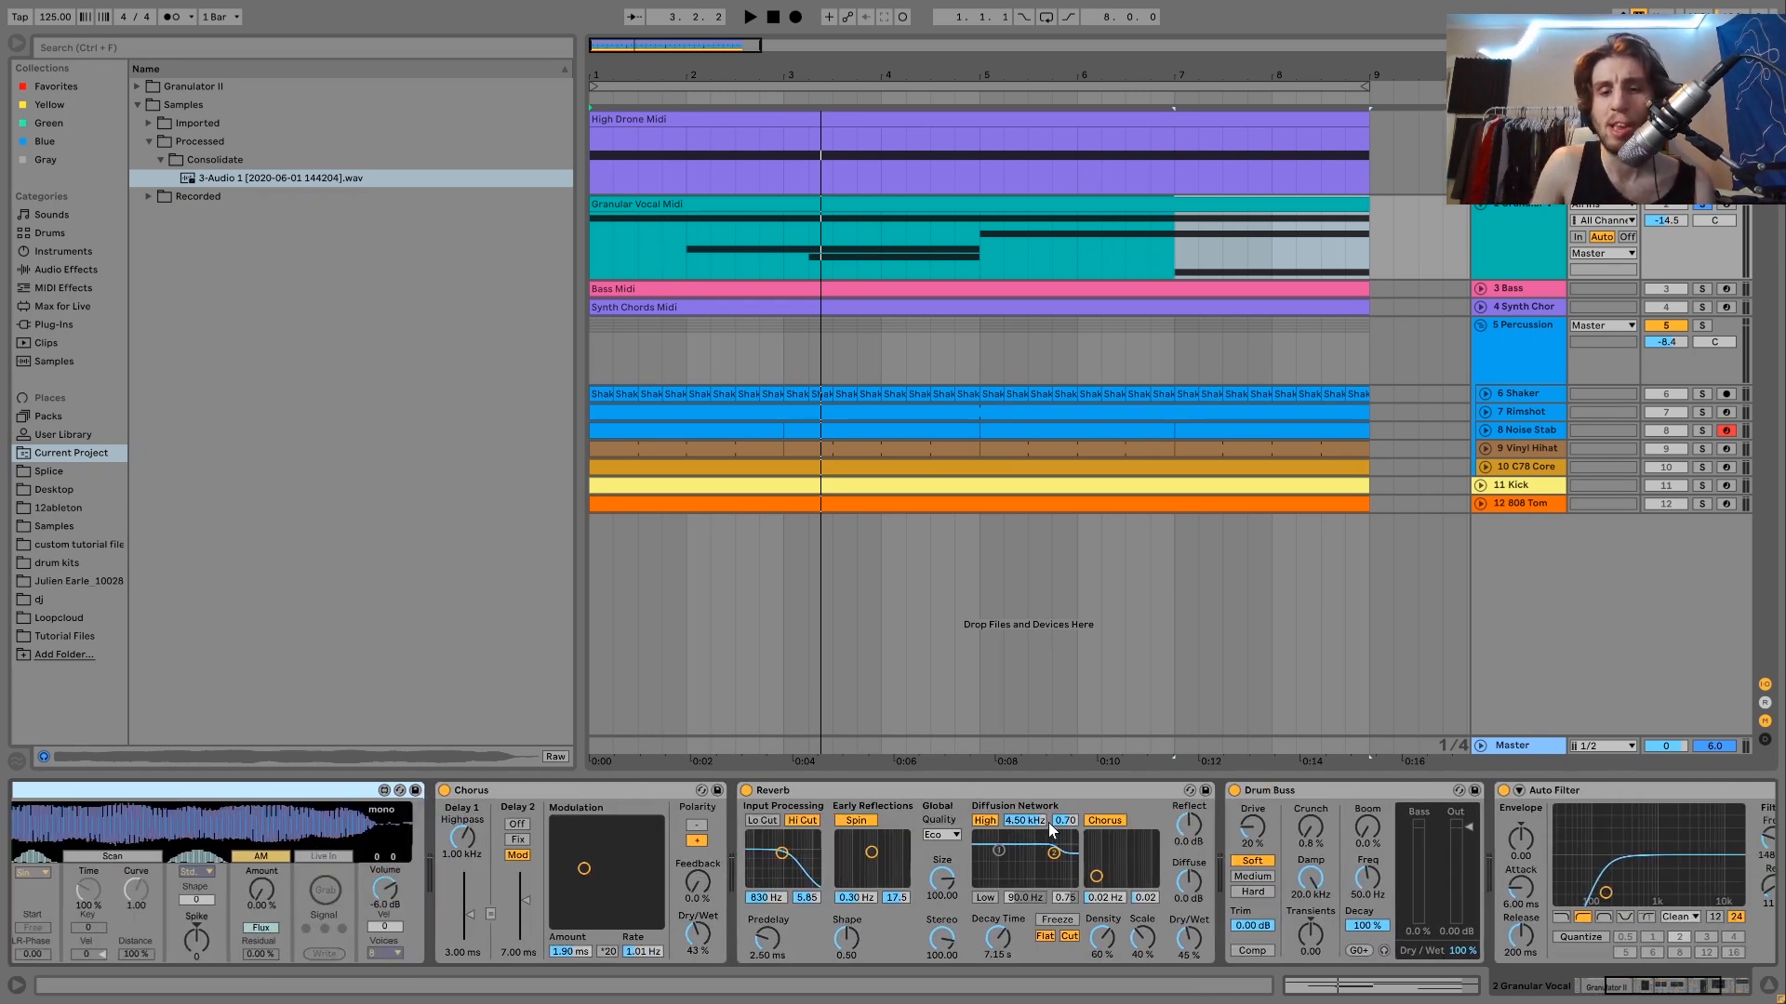
{"action": "scroll", "coordinate": [1348, 867], "scroll_direction": "down", "scroll_amount": 5}
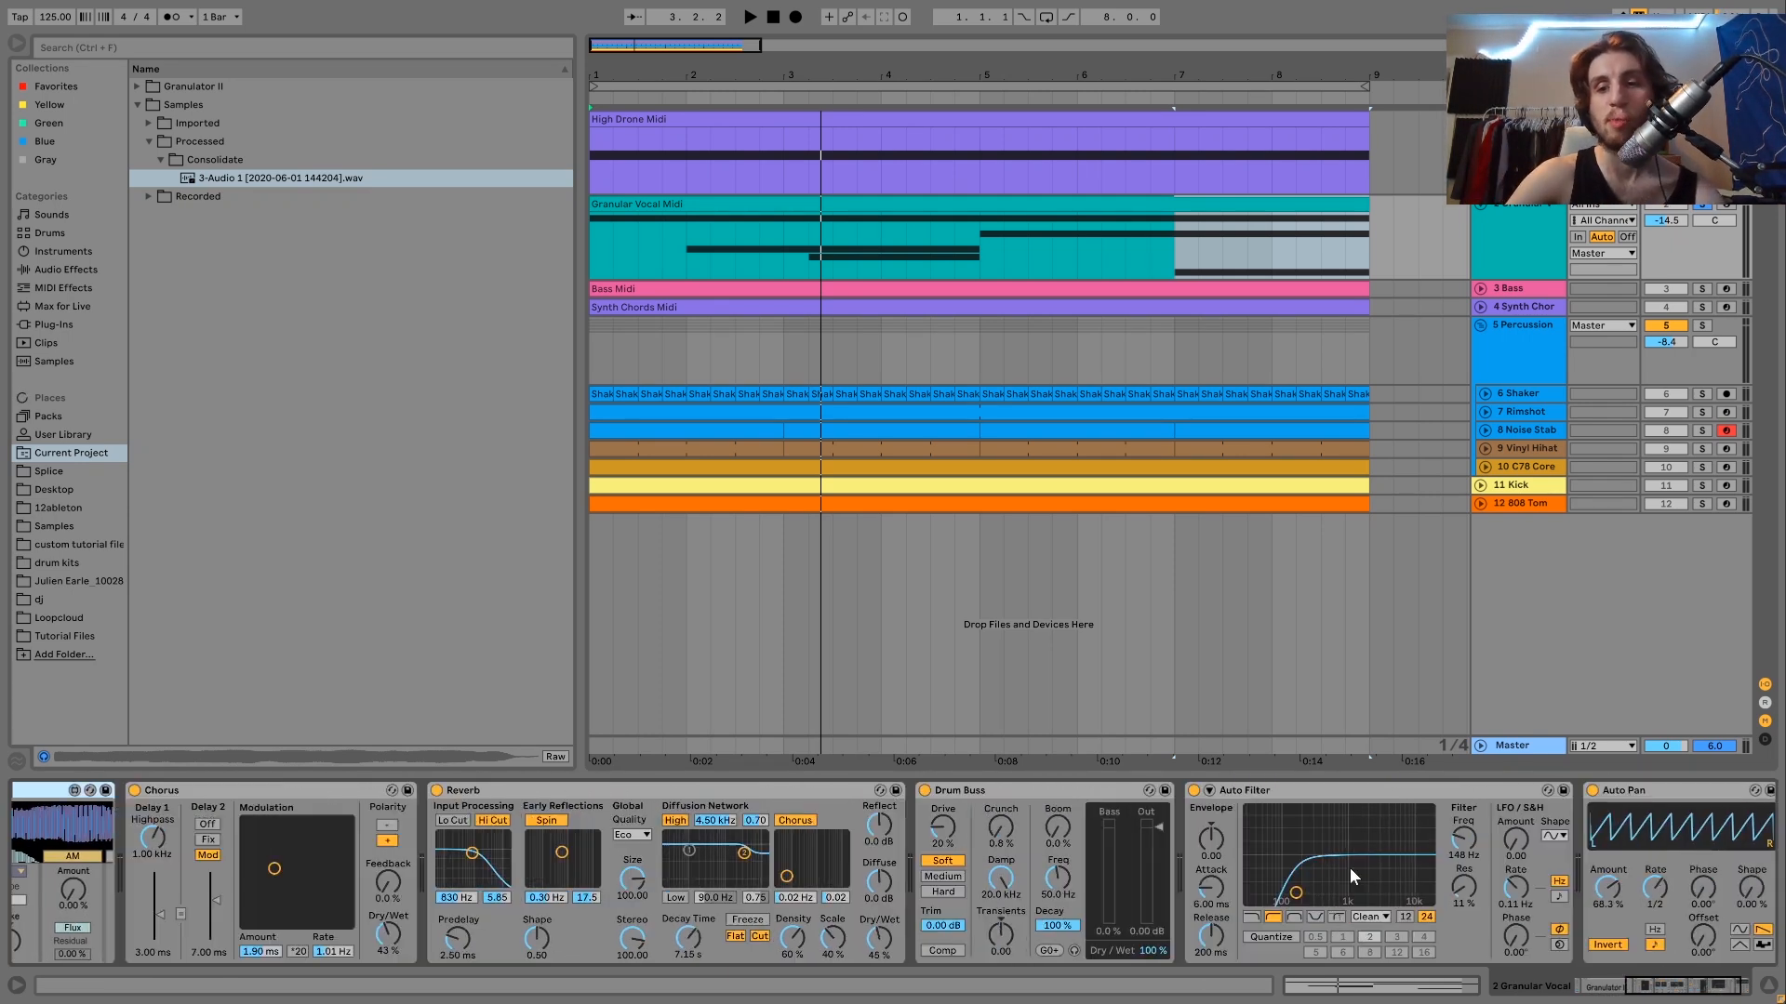
{"action": "key", "text": "space"}
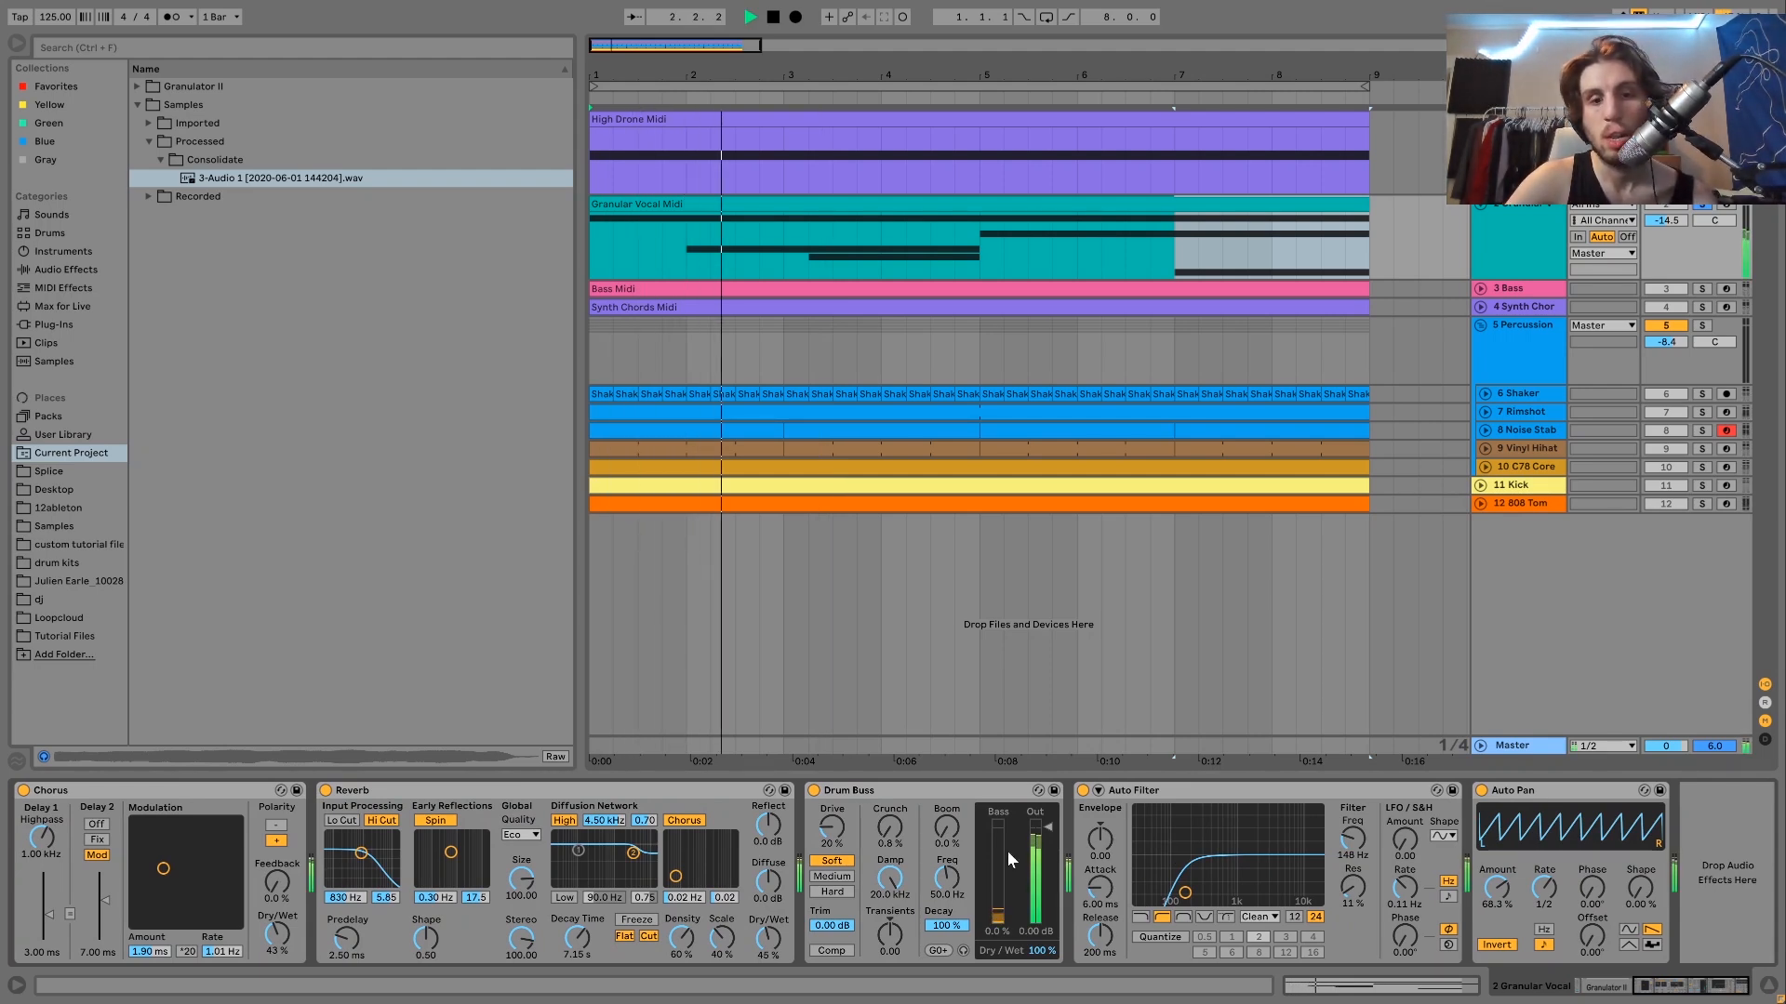
{"action": "key", "text": "space"}
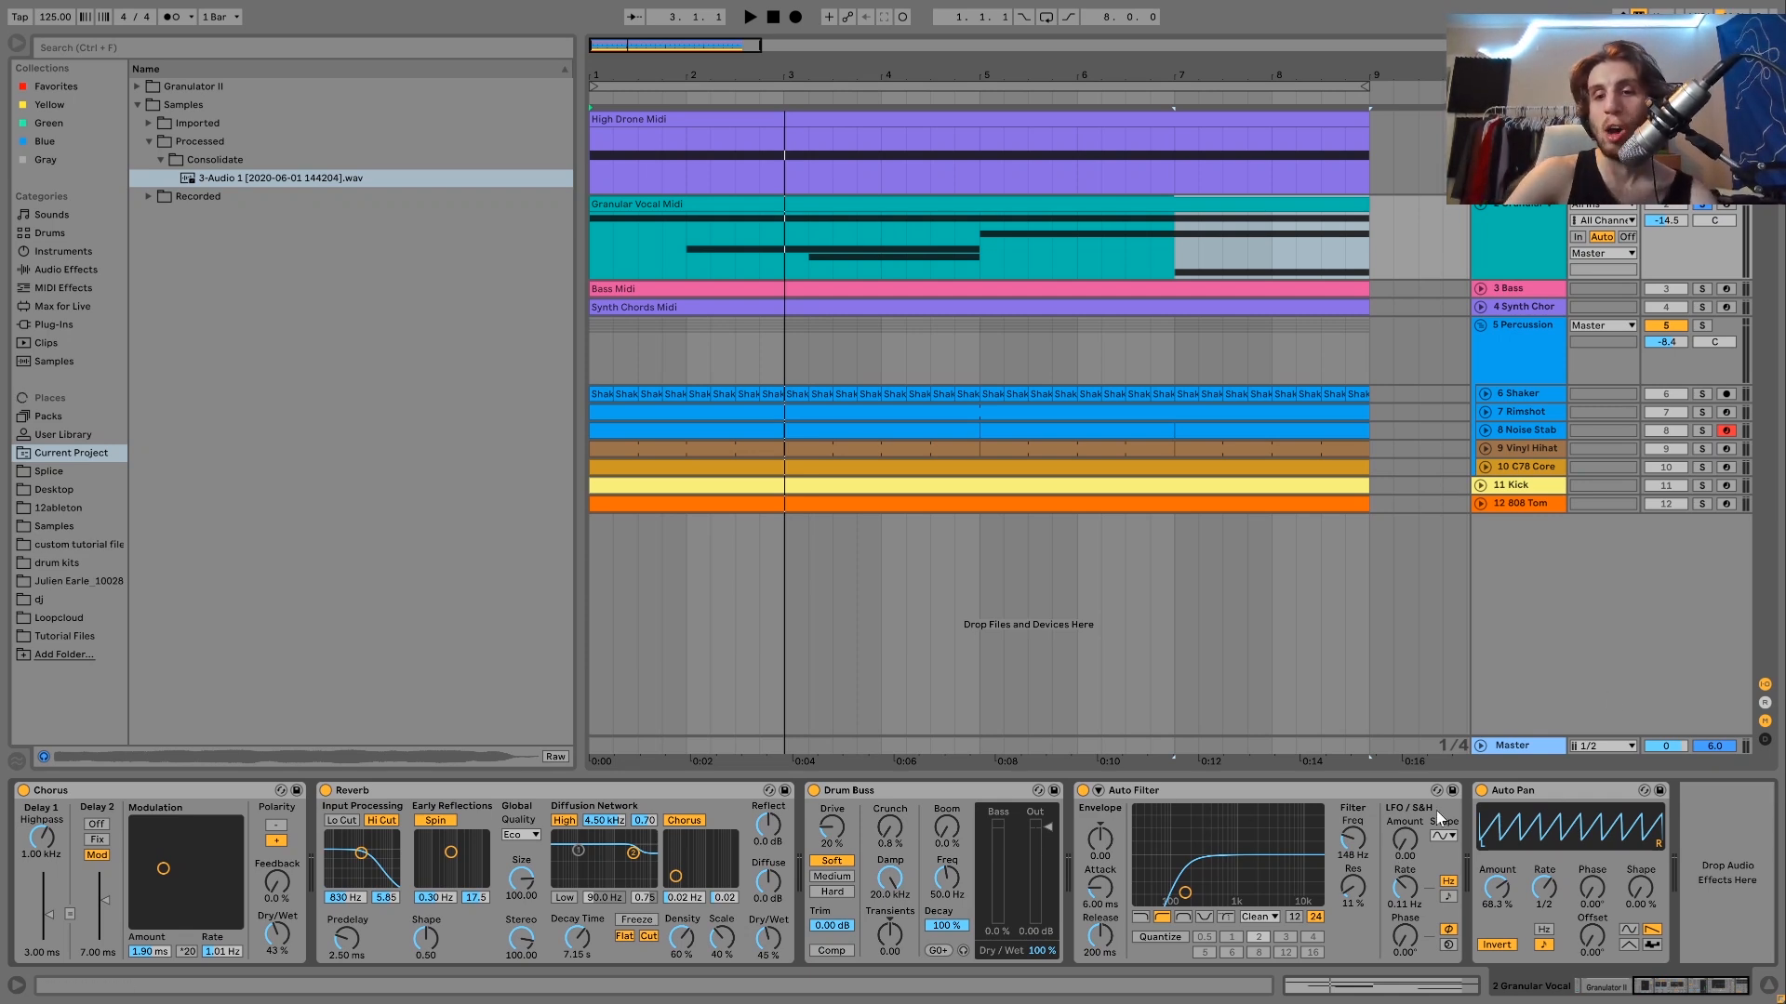
Compare the Granular Vocal part with Auto Pan bypassed and re-enabled during playback
{"action": "left_click", "coordinate": [1482, 791]}
{"action": "key", "text": "space"}
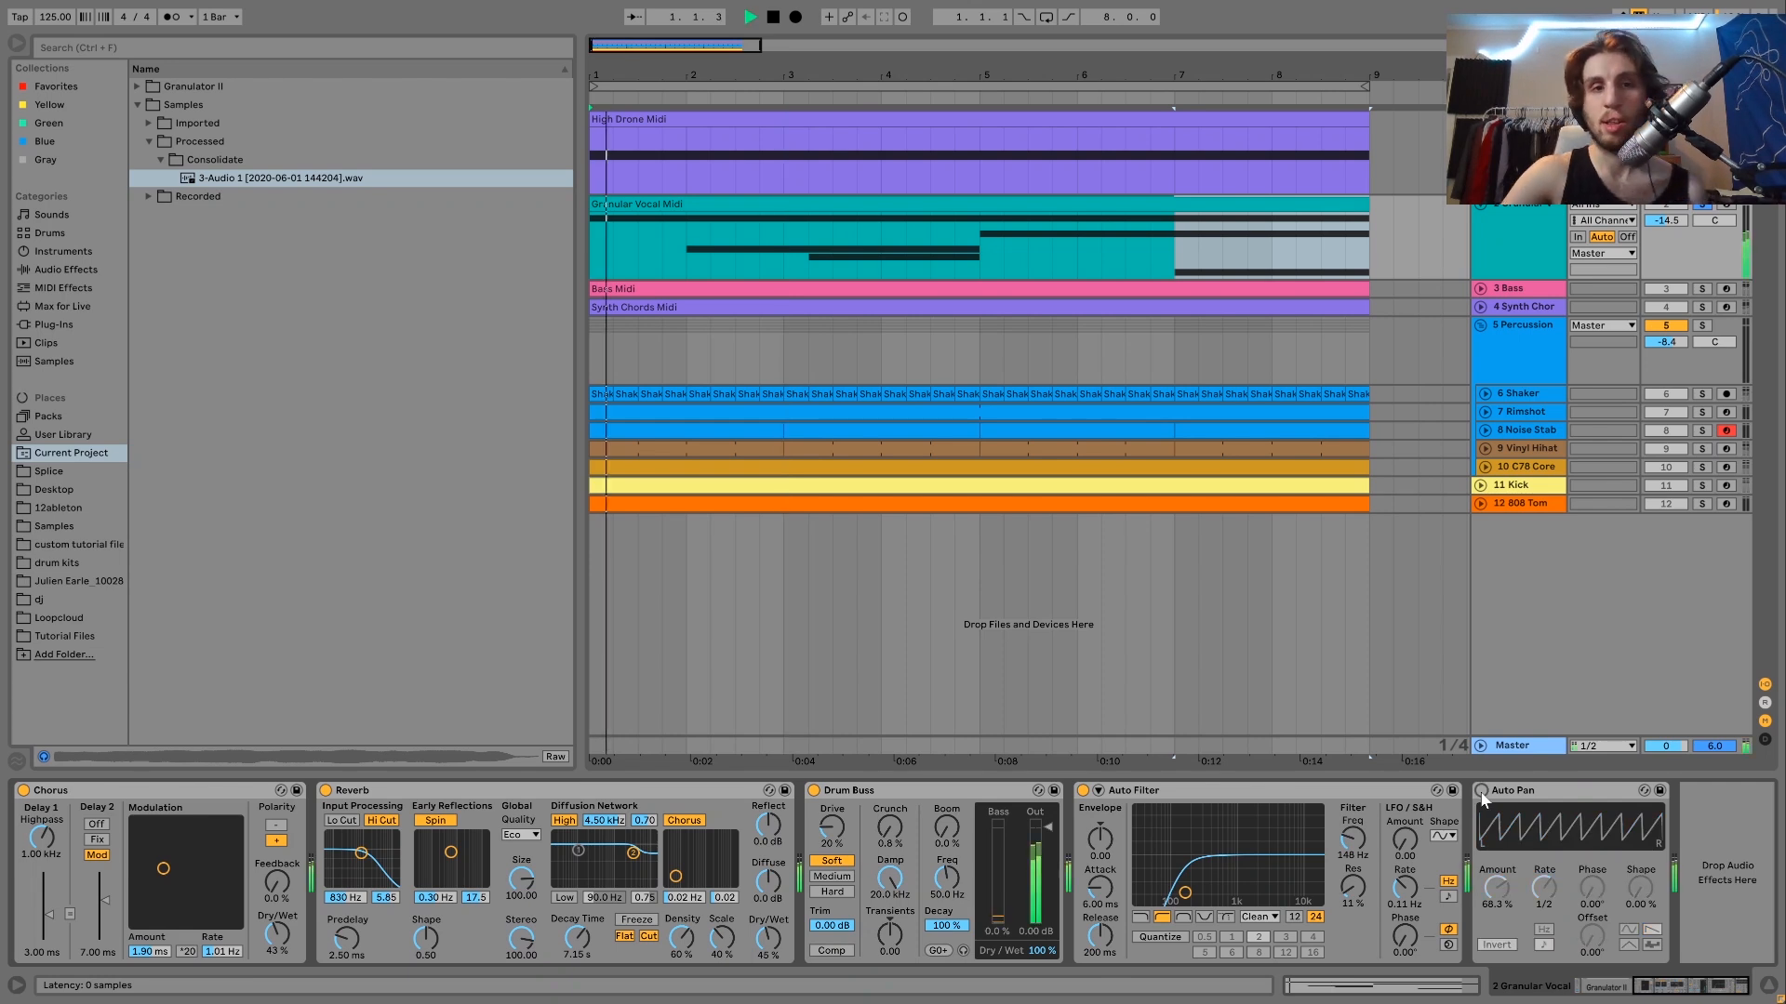
{"action": "left_click", "coordinate": [1481, 790]}
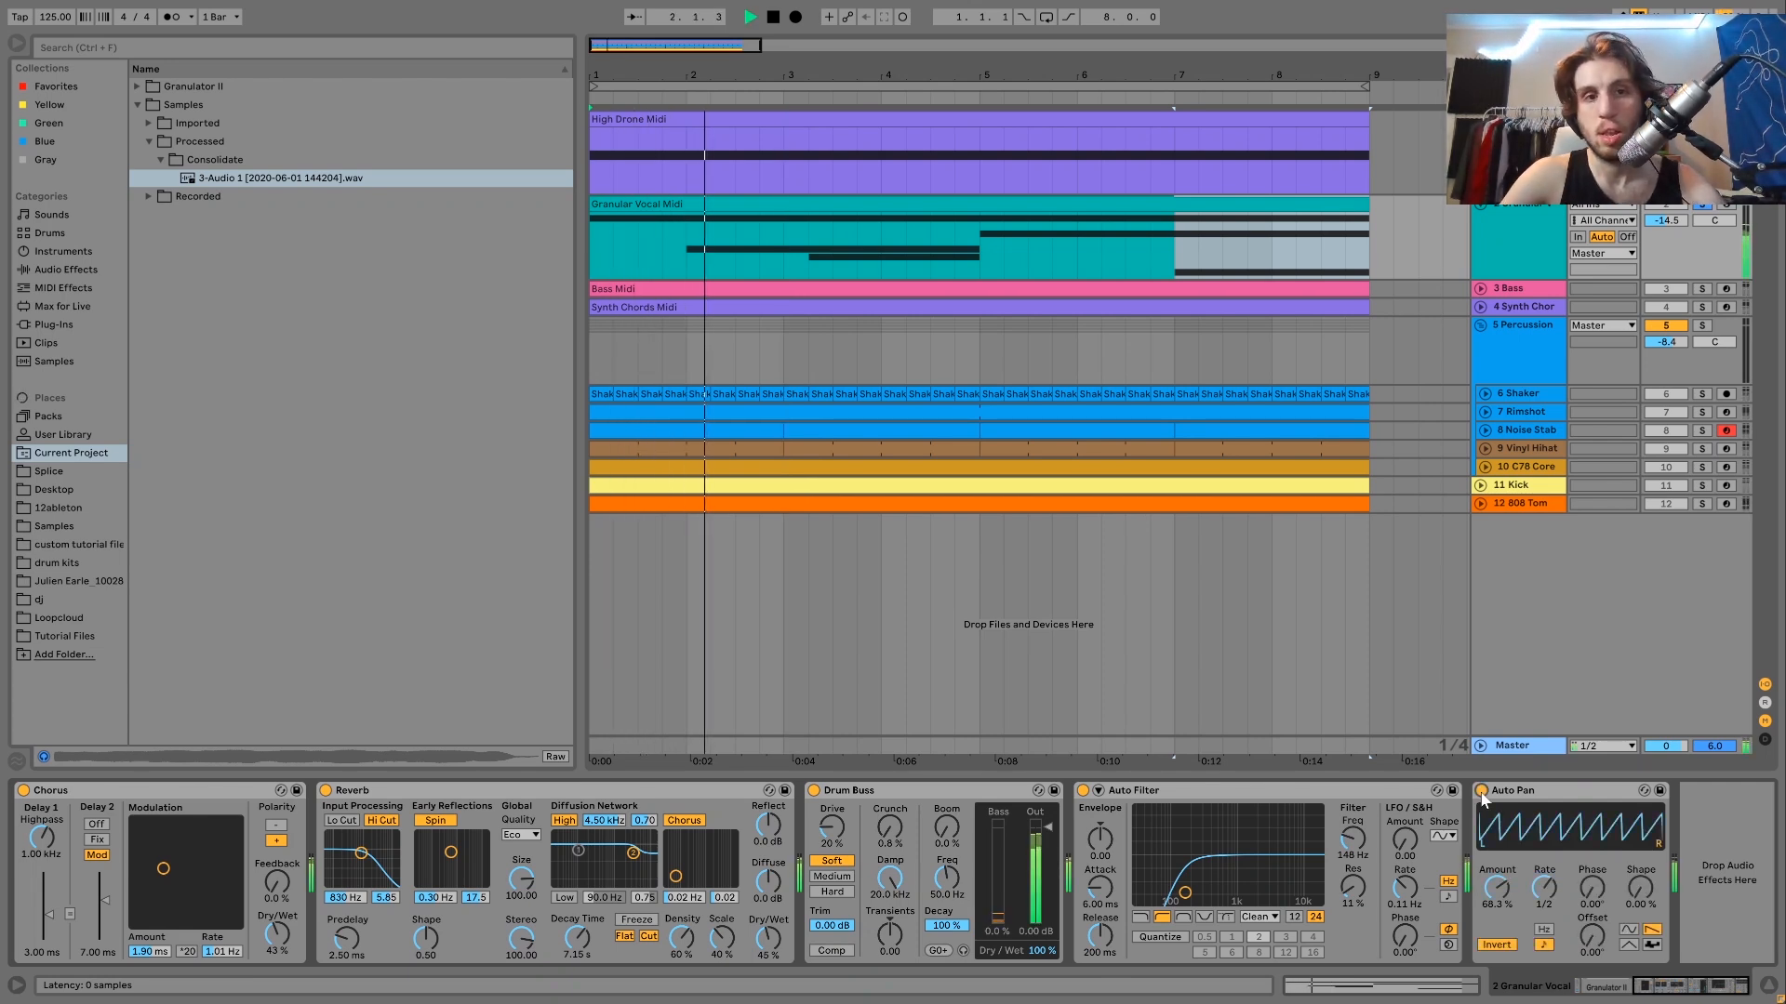
{"action": "key", "text": "space"}
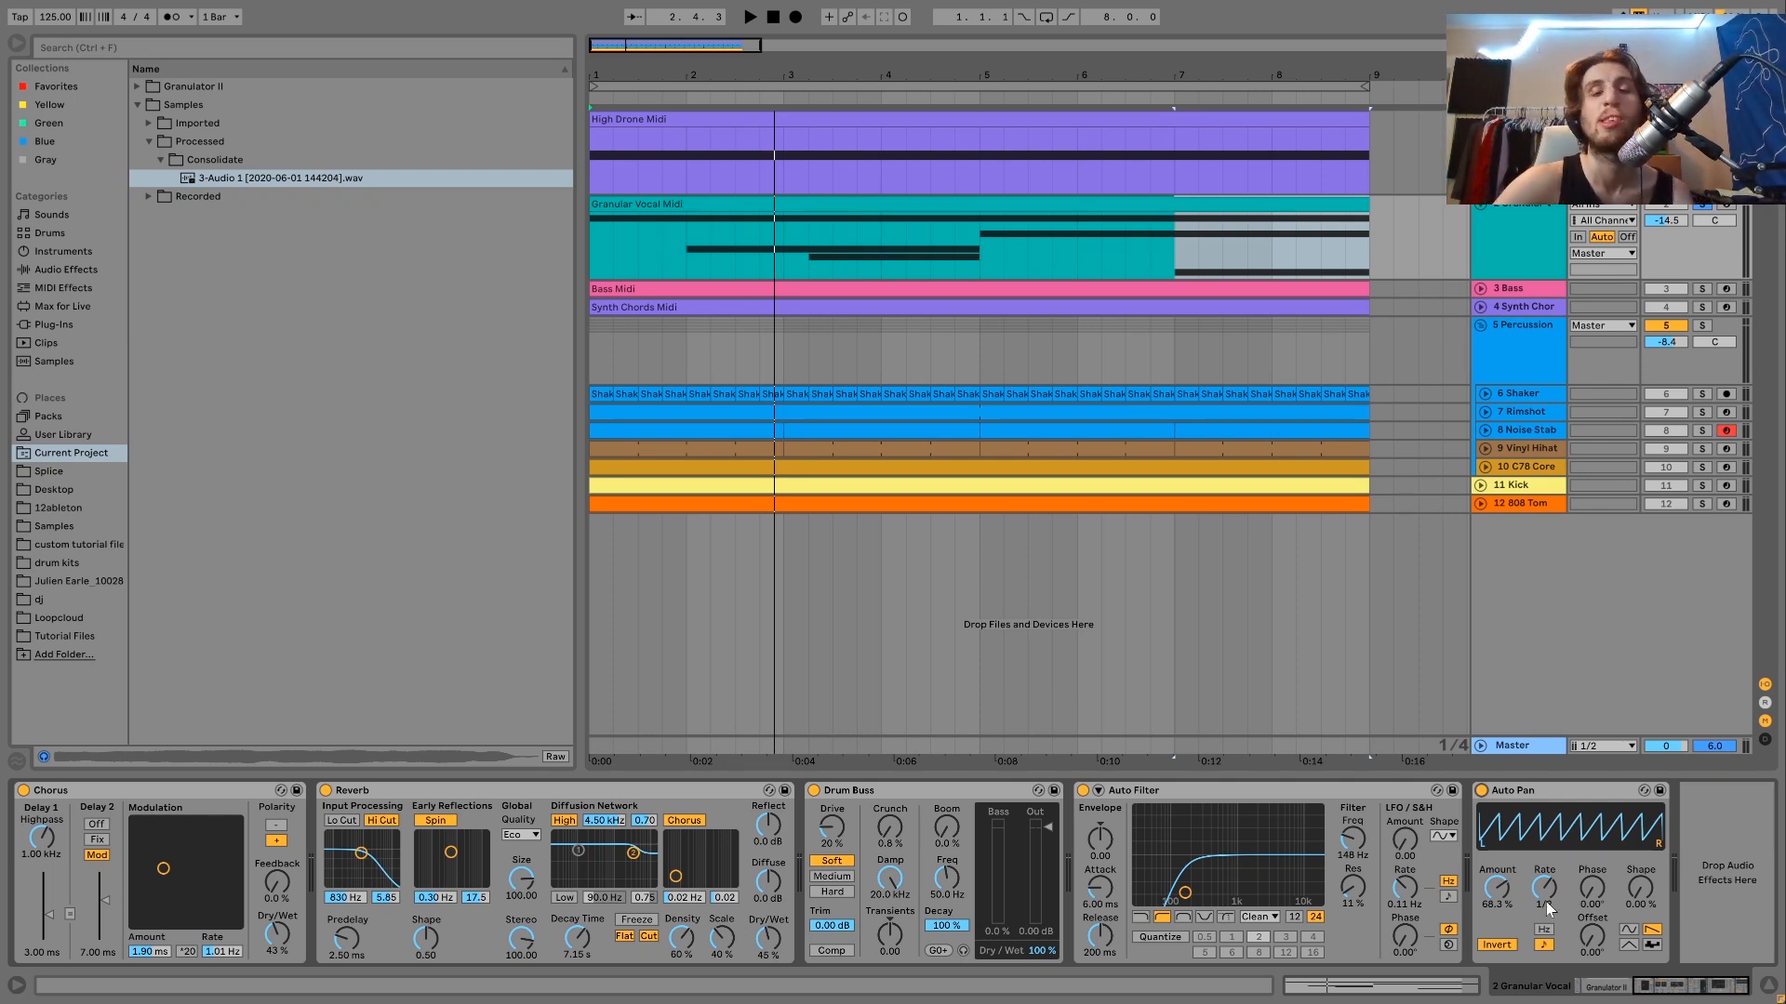
Play the opening of the Granular Vocal part twice to hear Auto Pan's rhythmic movement
{"action": "key", "text": "space"}
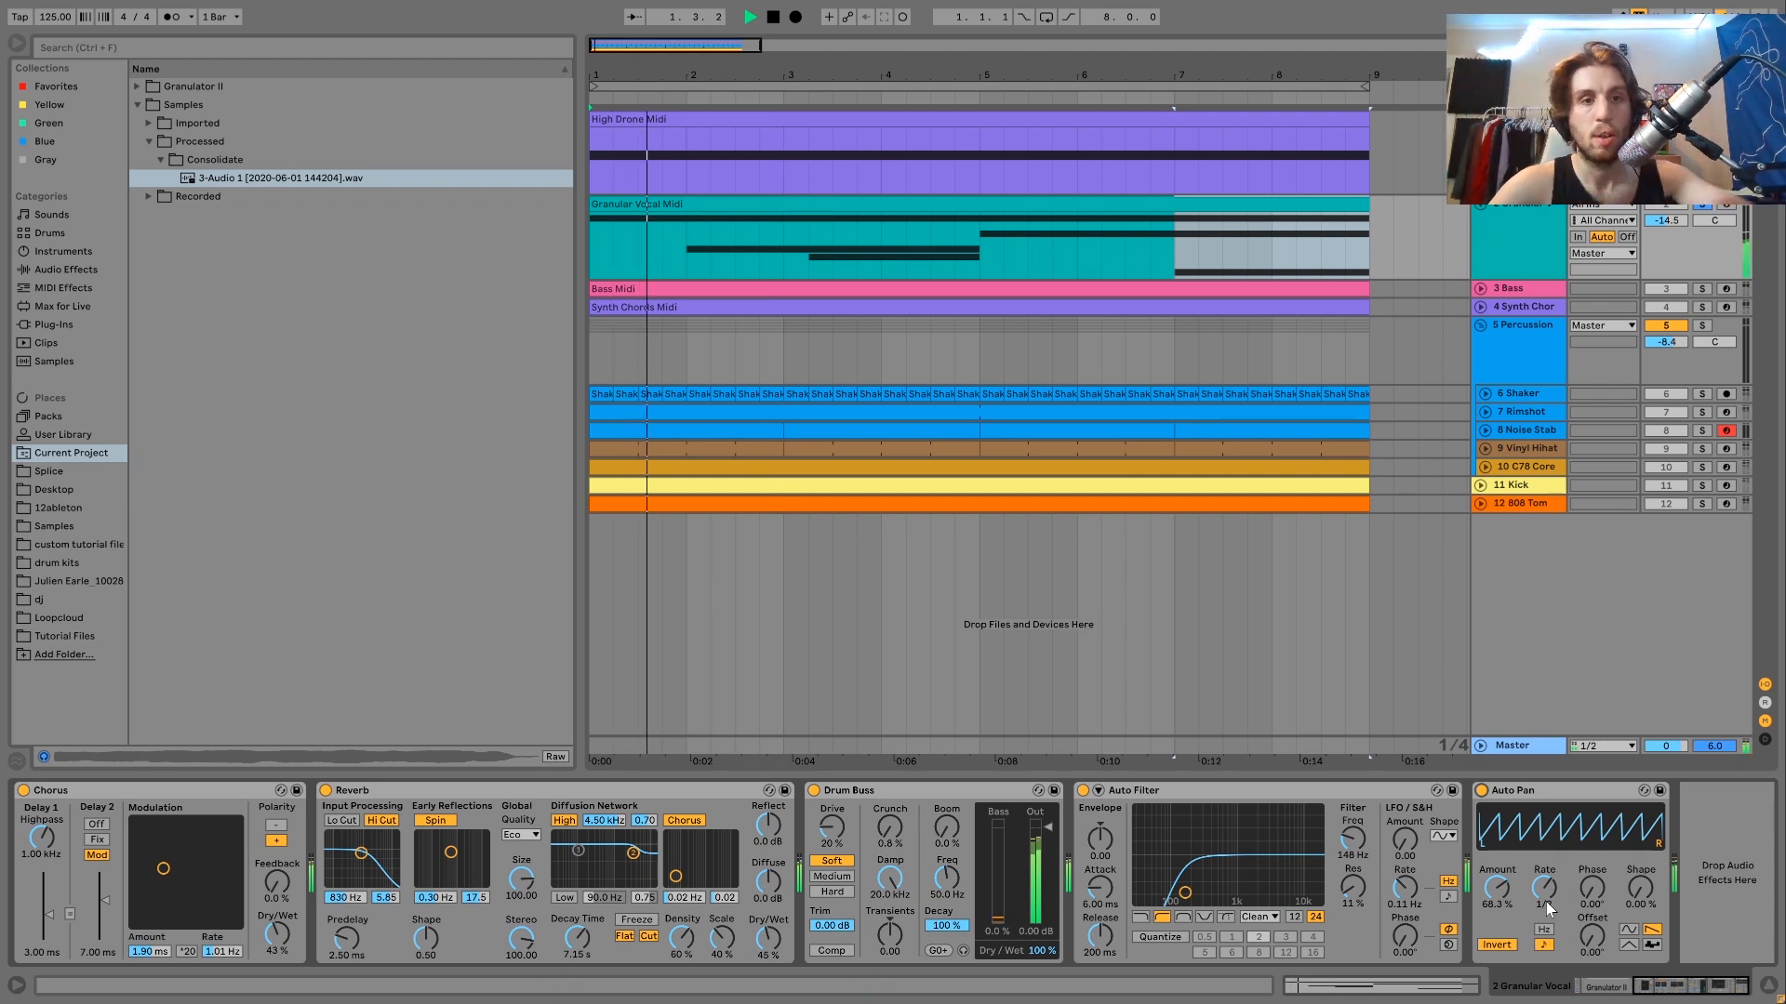
{"action": "key", "text": "space"}
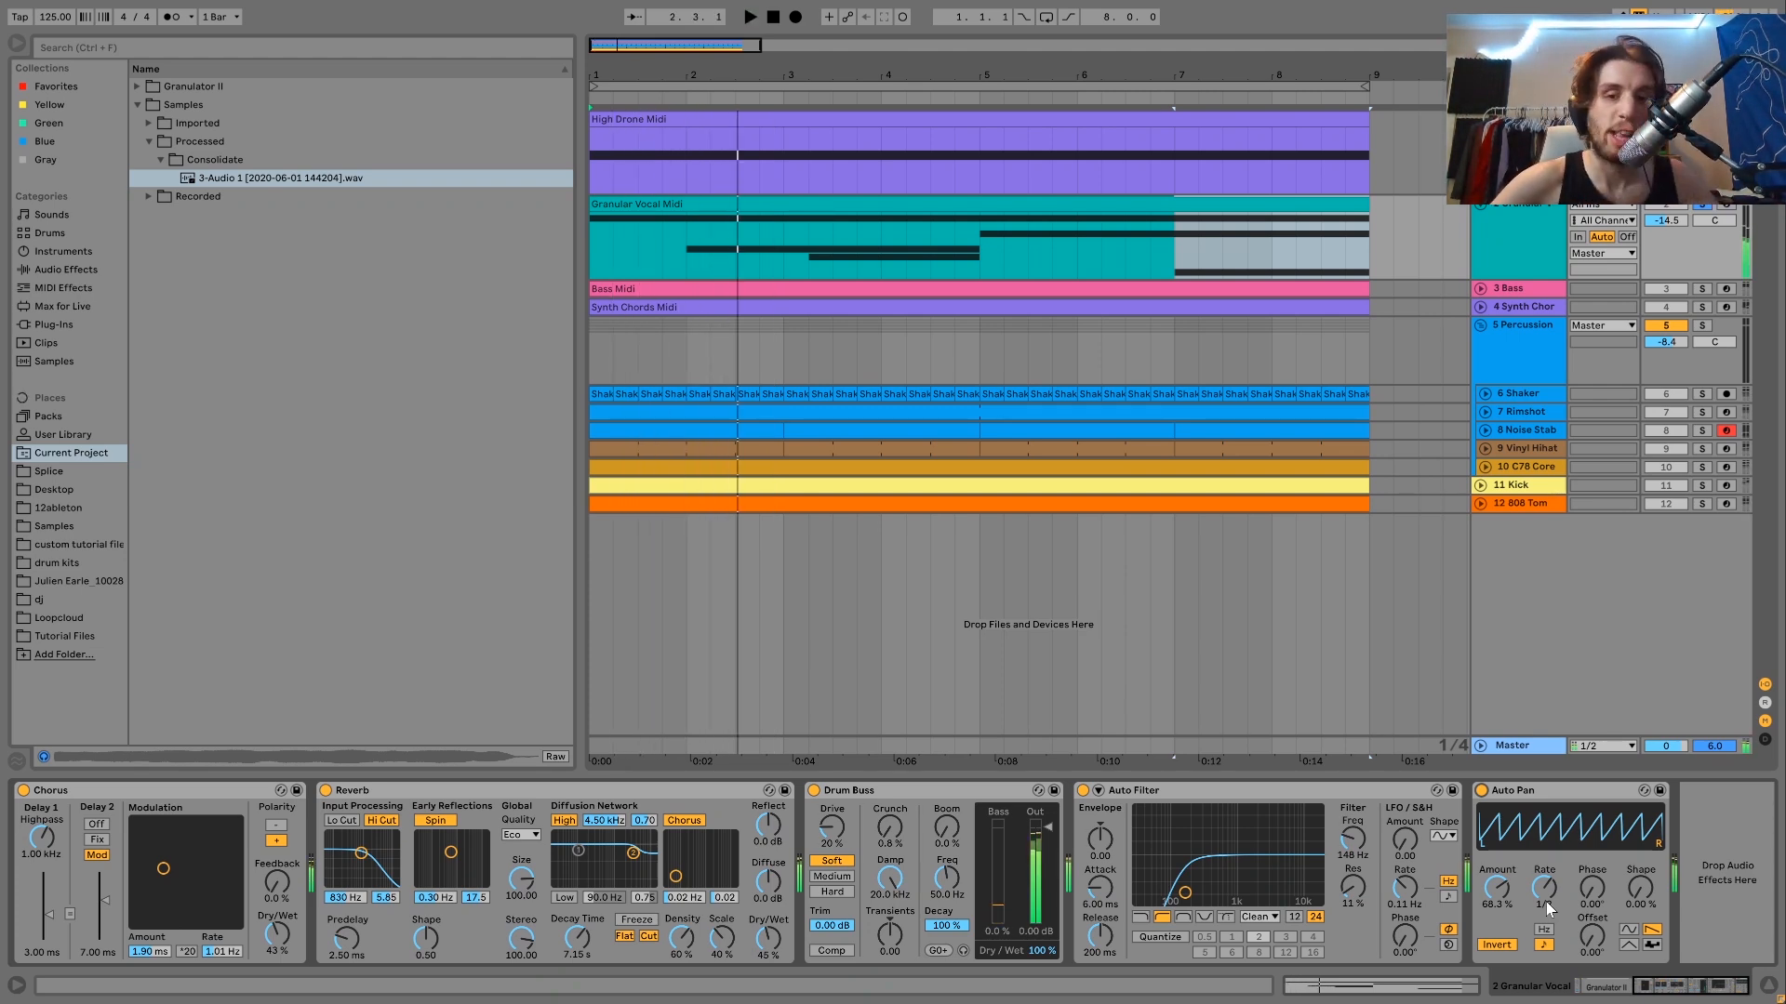
{"action": "key", "text": "space"}
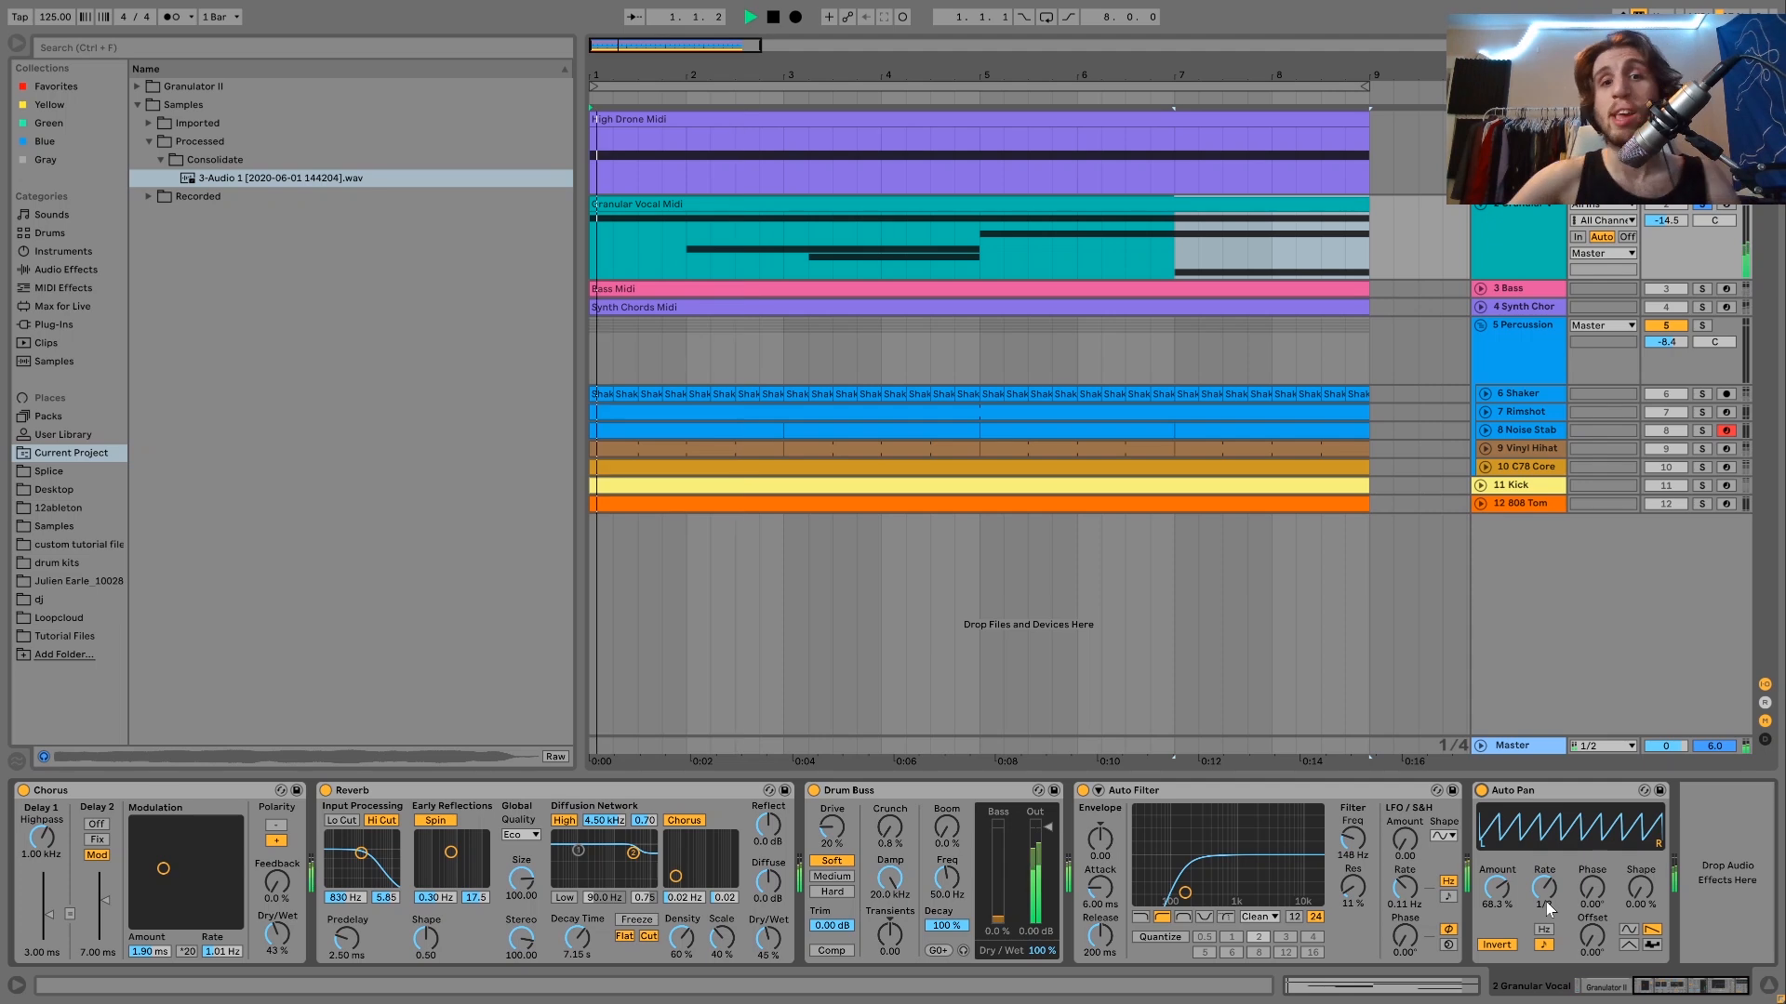
{"action": "key", "text": "space"}
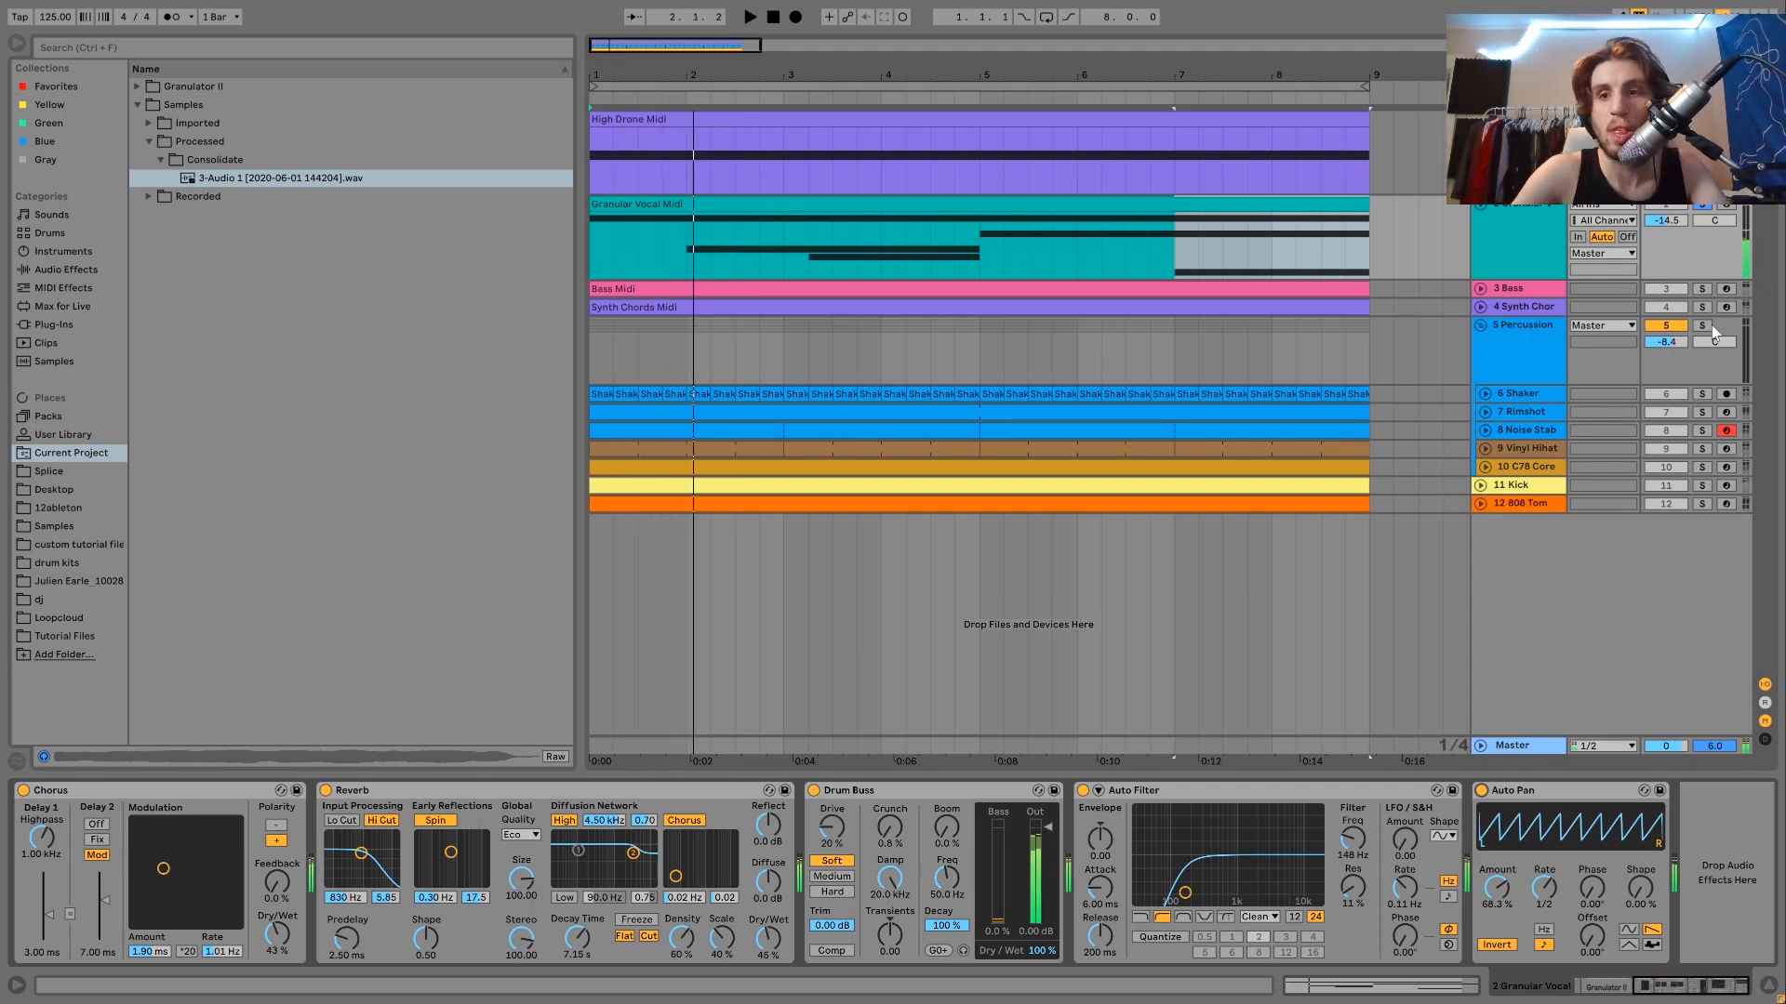
Audition Granular Vocal with Kick and 808 Tom soloed alongside, and clear the solos
{"action": "left_click", "coordinate": [1702, 484]}
{"action": "left_click", "coordinate": [1702, 503], "text": "ctrl"}
{"action": "key", "text": "space"}
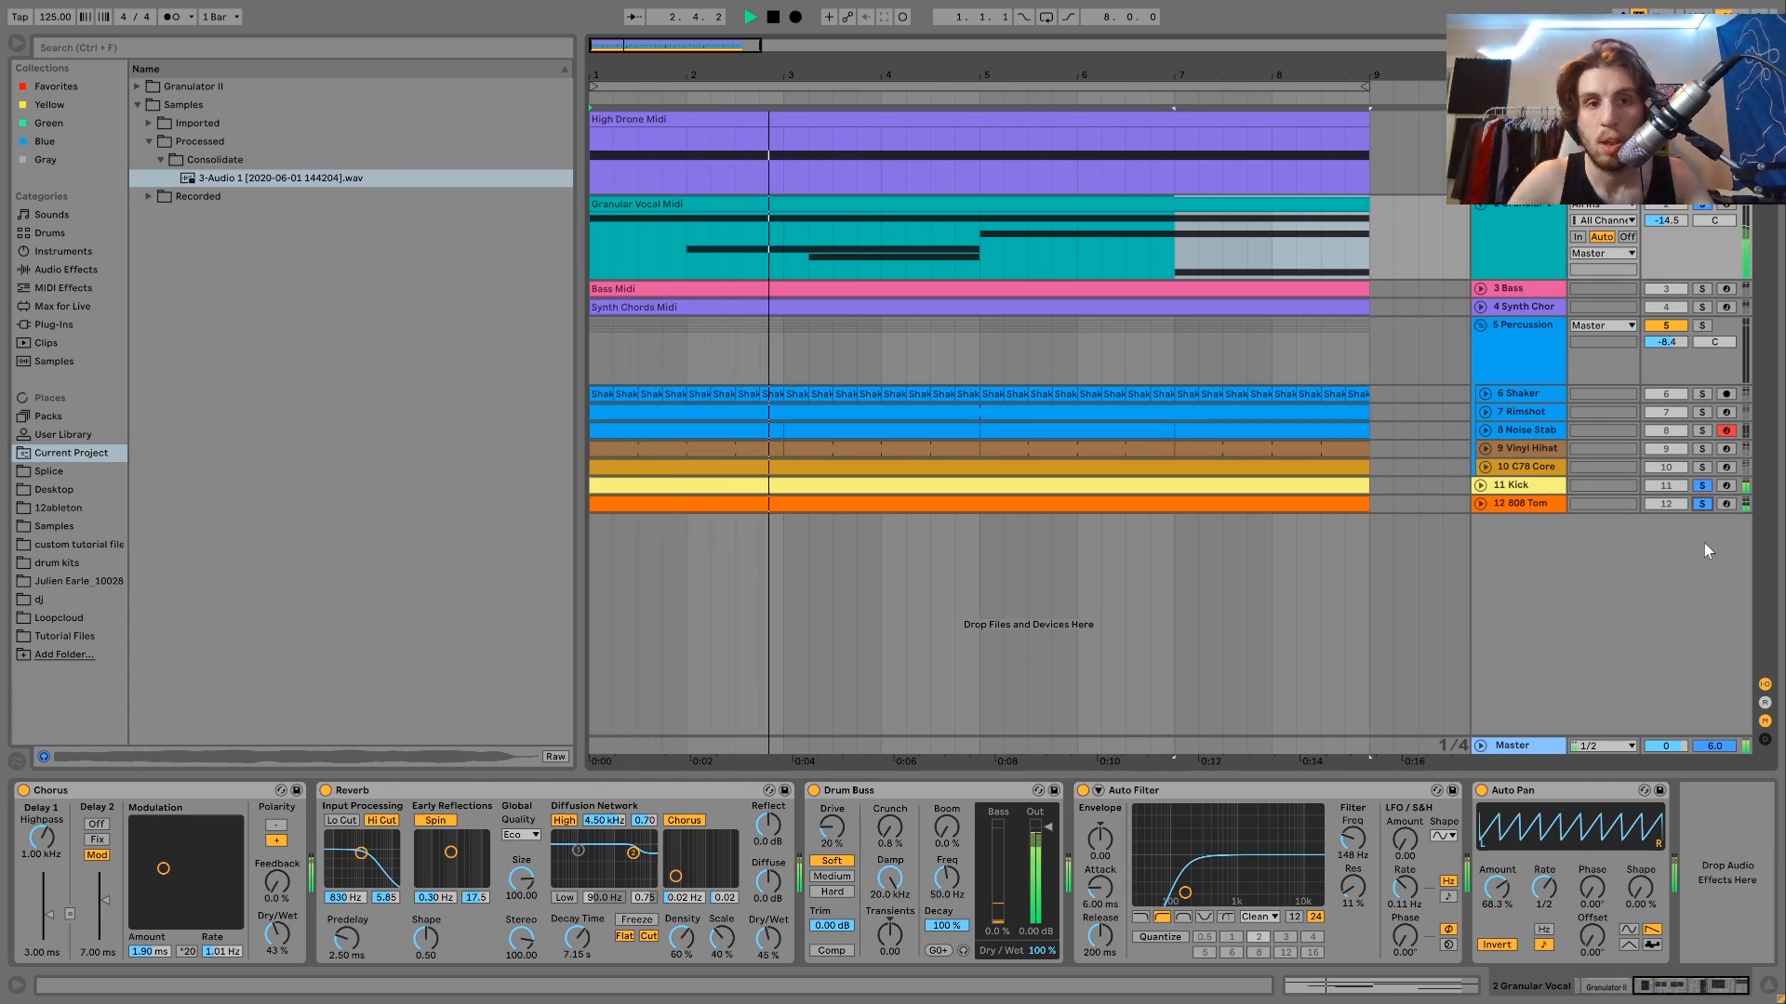
{"action": "key", "text": "space"}
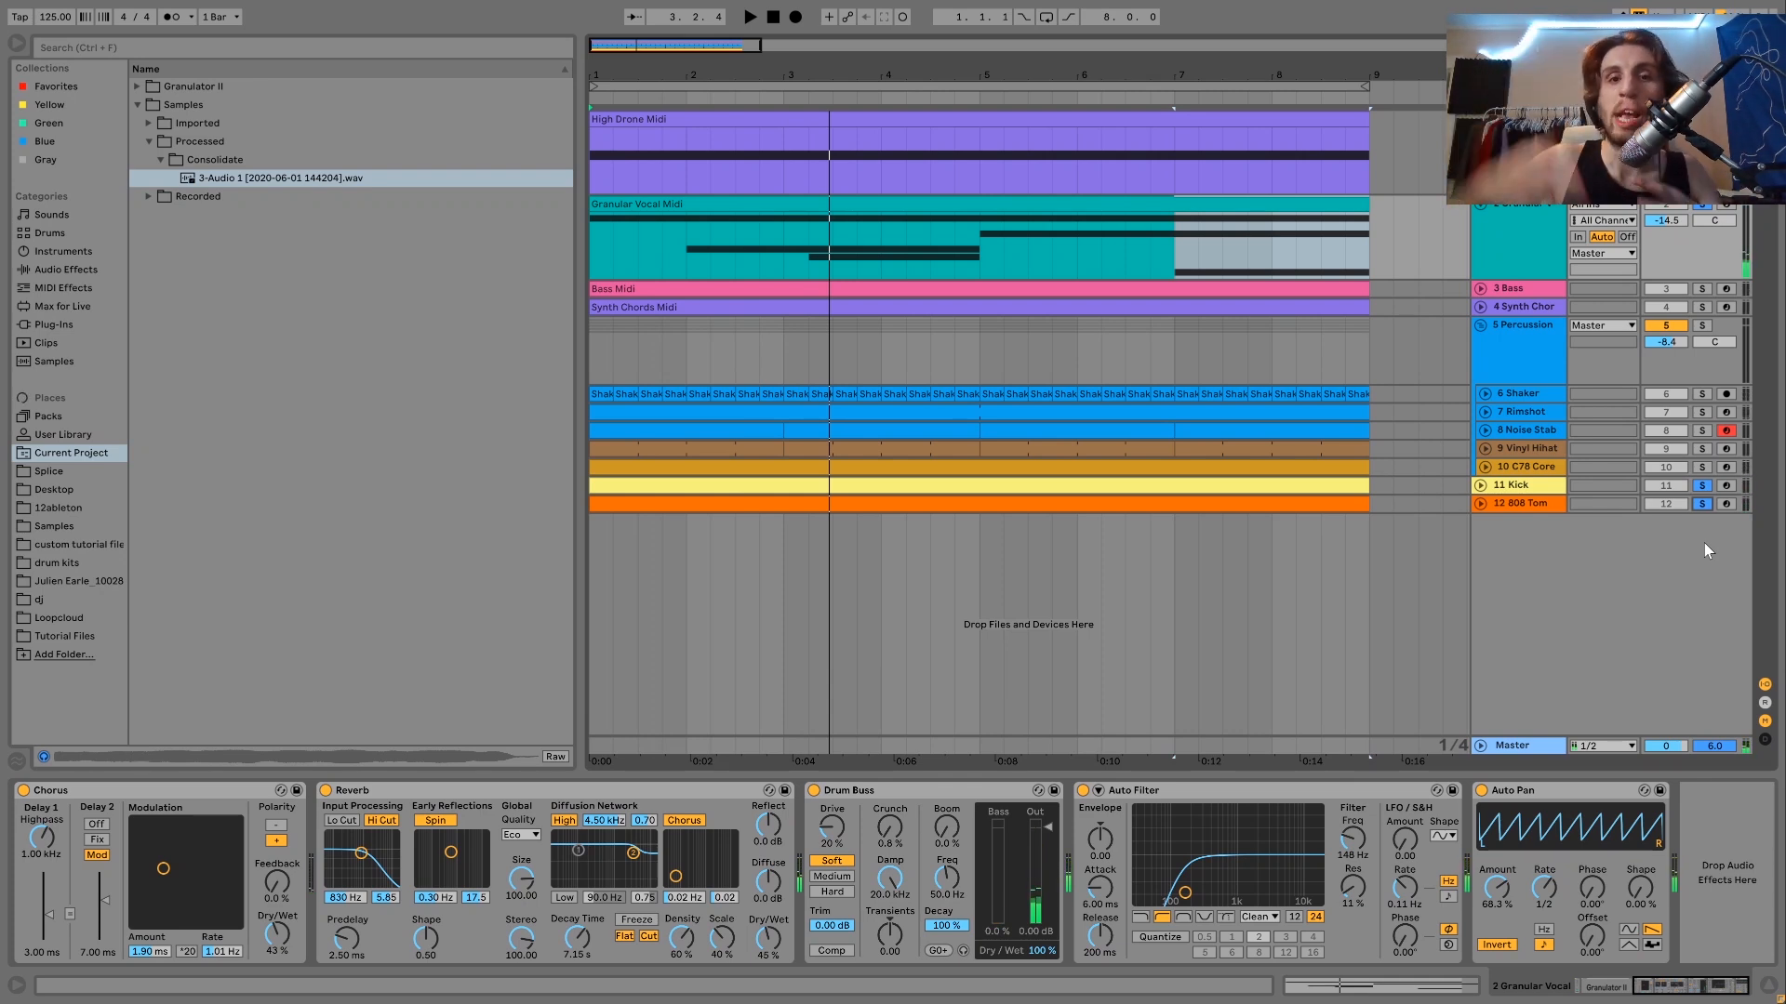
{"action": "key", "text": "space"}
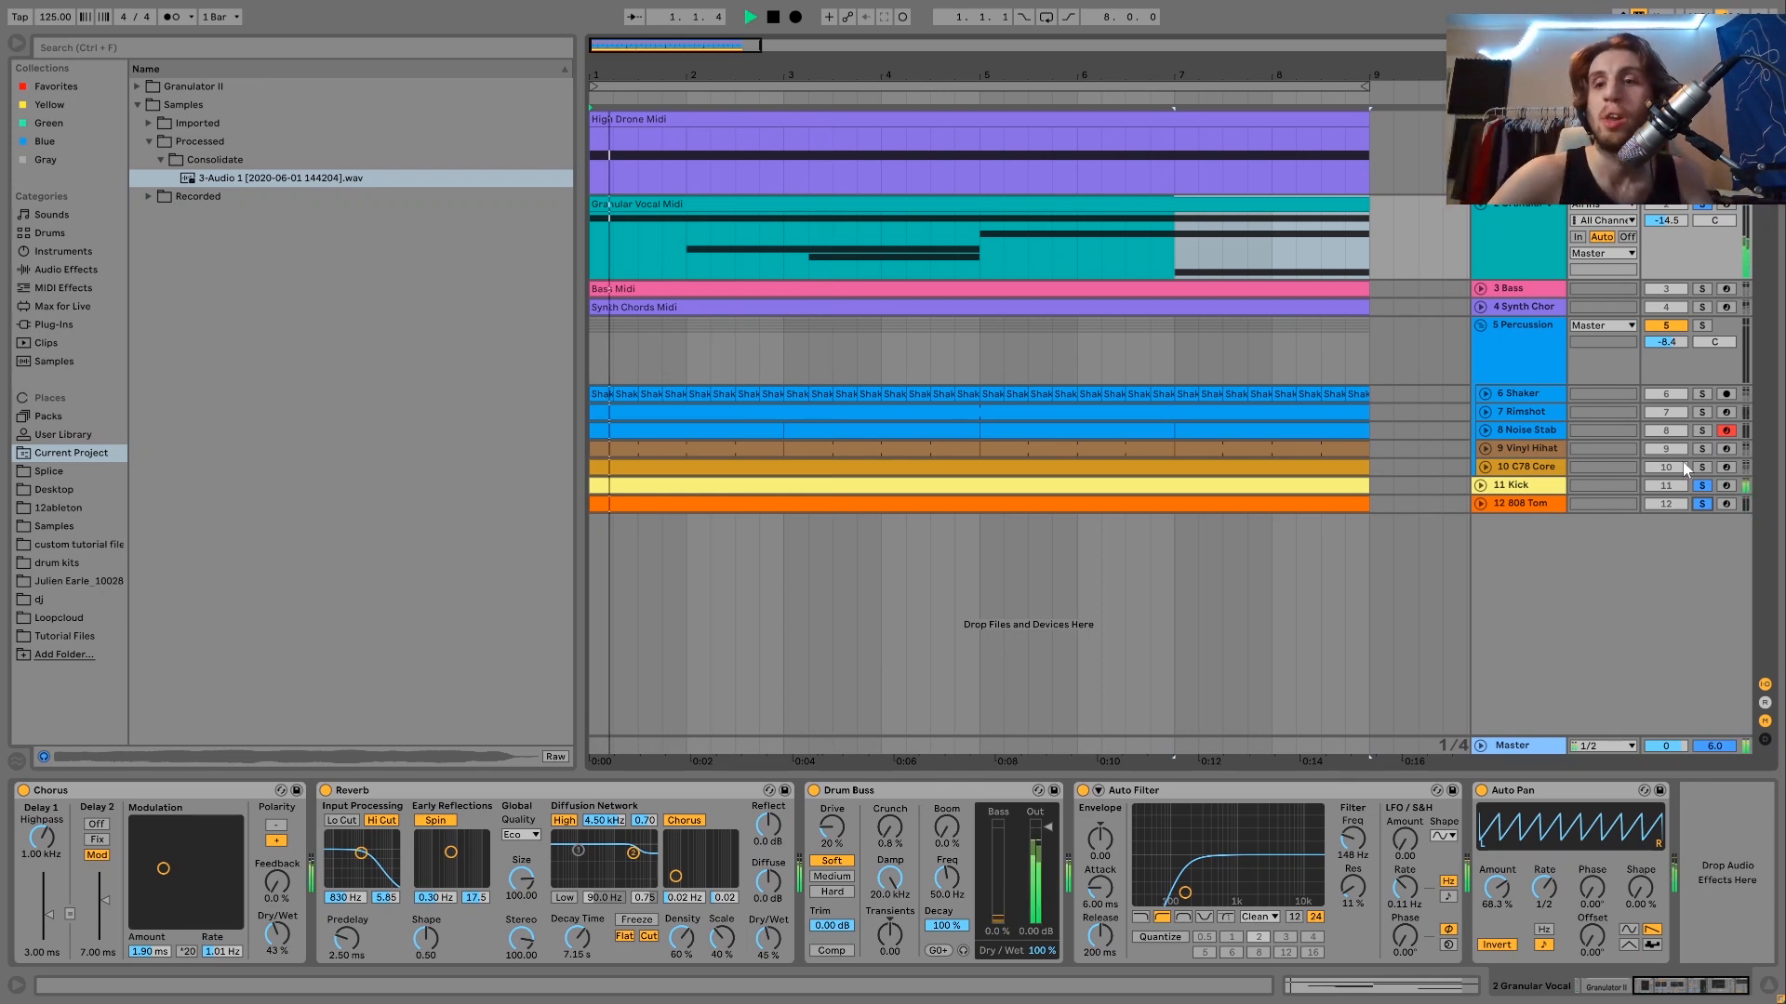
{"action": "left_click", "coordinate": [1700, 491]}
{"action": "key", "text": "space"}
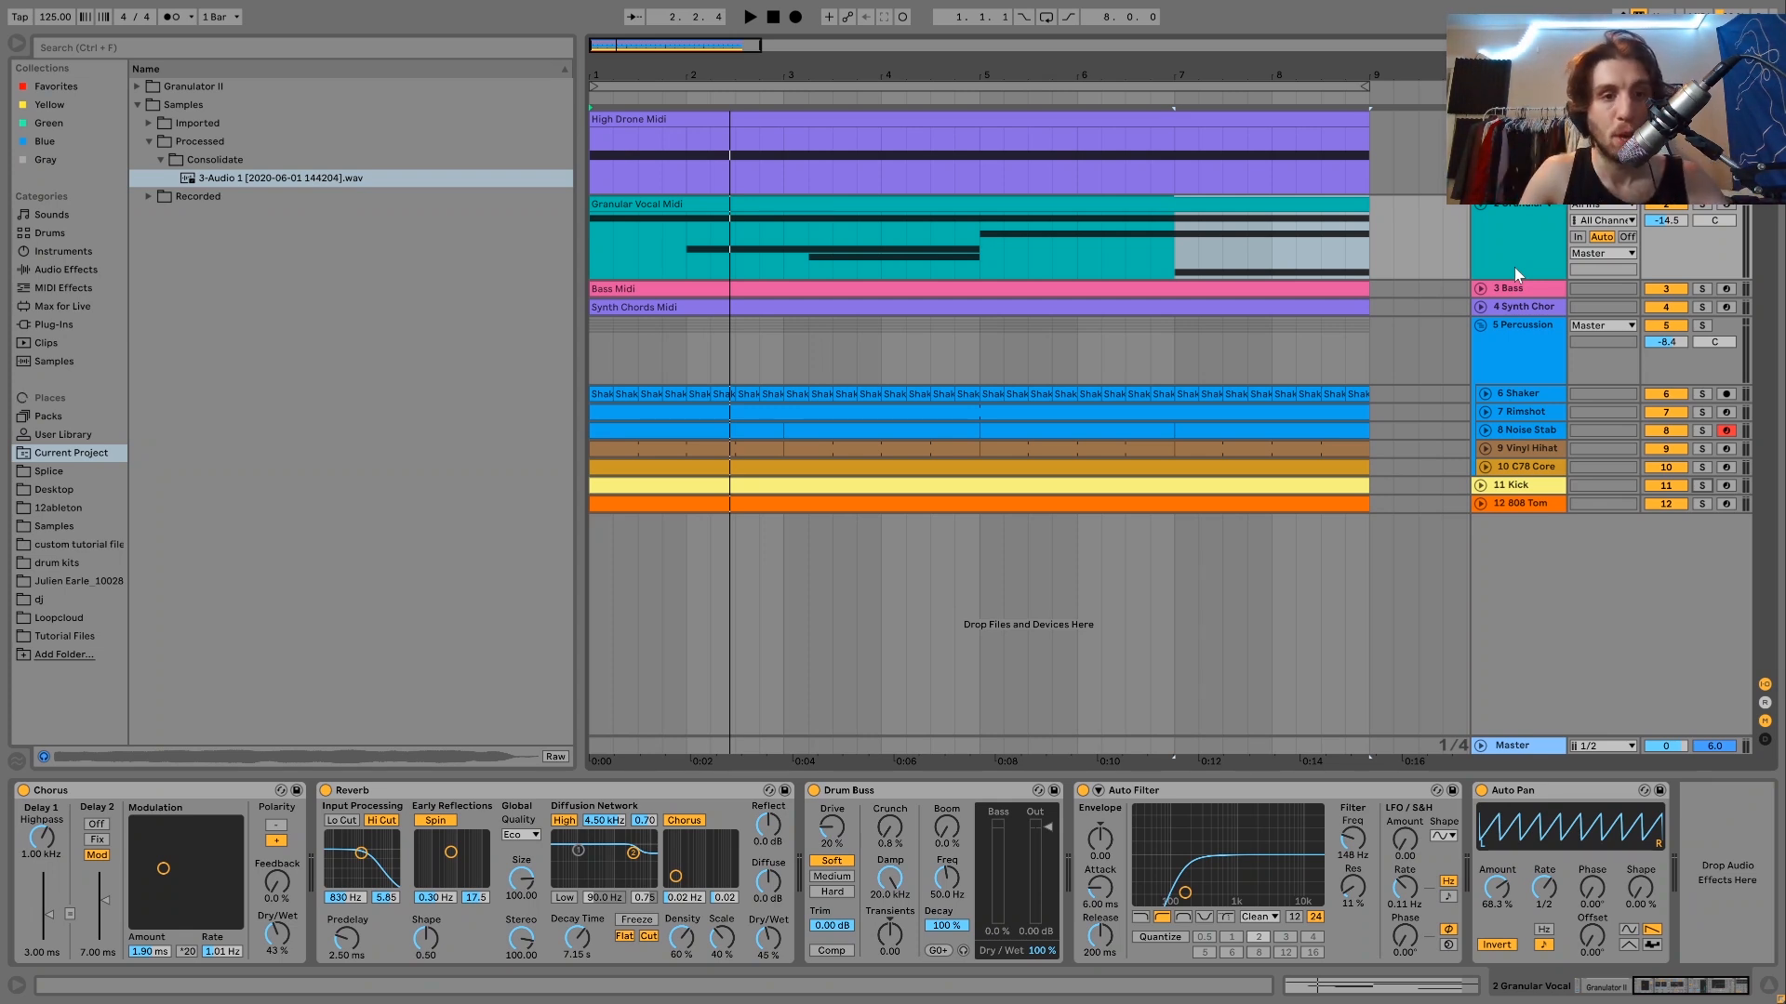
Unfold and solo the Bass track, and open its MIDI clip's notes during playback
{"action": "key", "text": "space"}
{"action": "left_click", "coordinate": [1480, 289]}
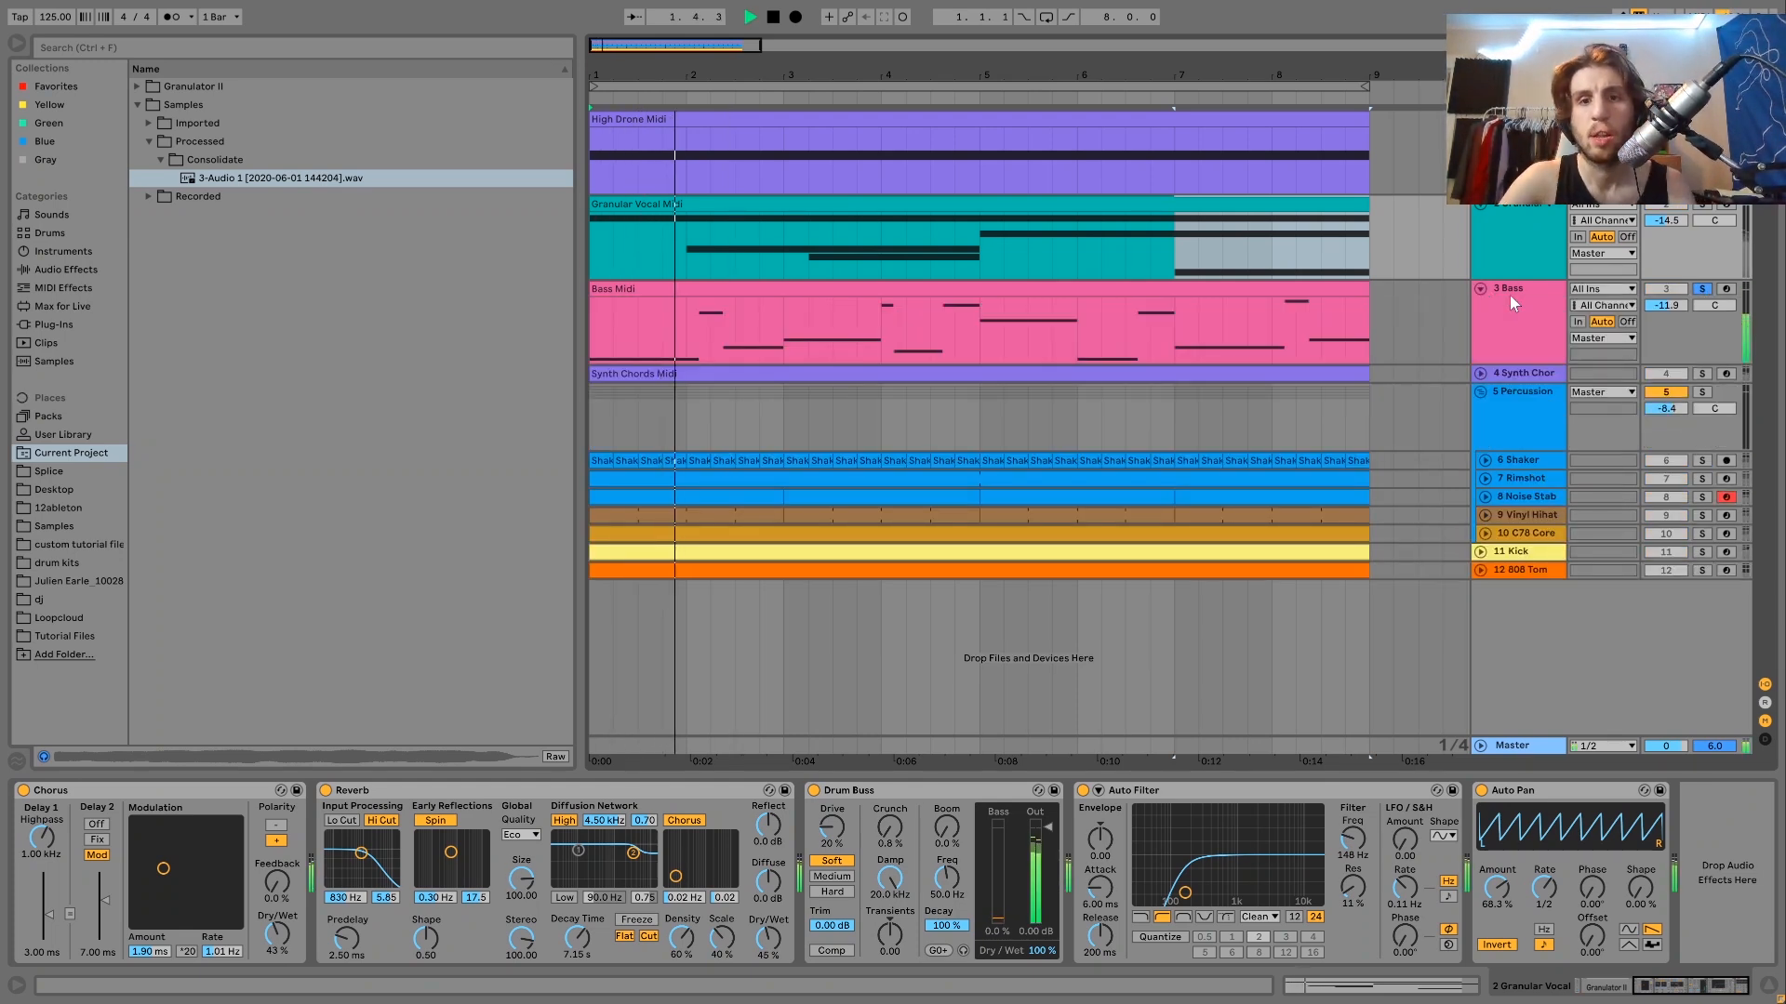
{"action": "left_click", "coordinate": [1509, 294]}
{"action": "double_click", "coordinate": [1218, 288]}
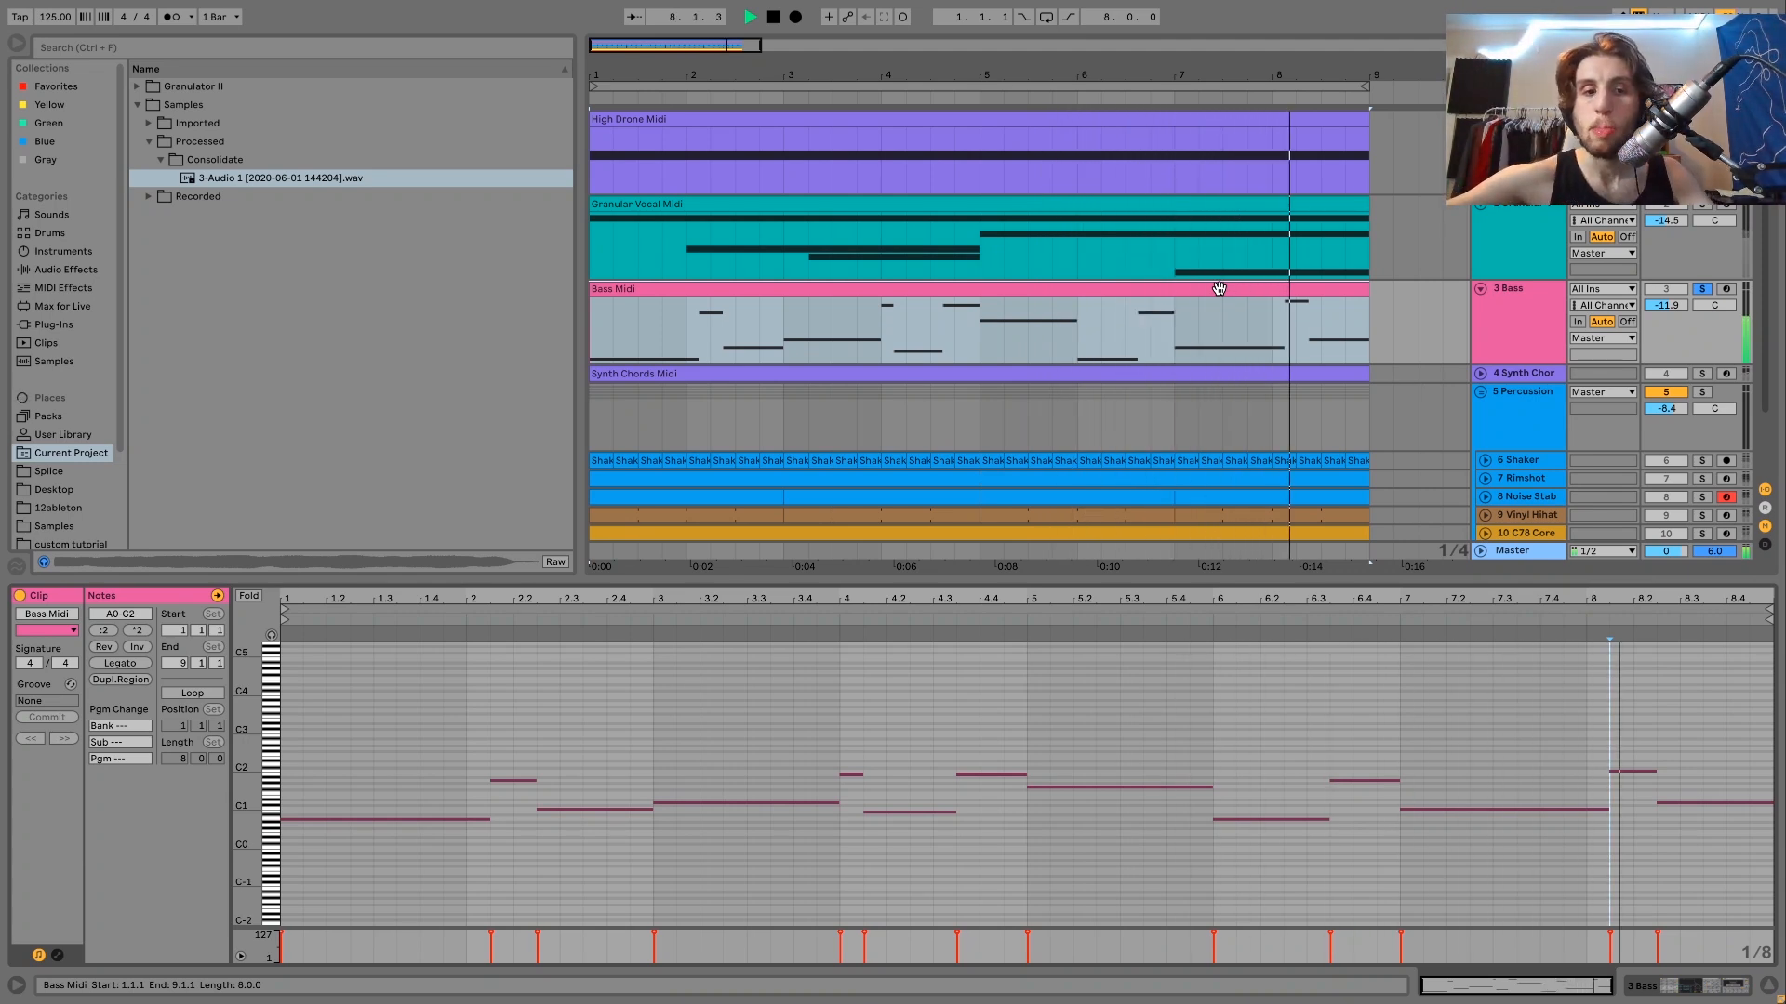
Replay the opening of the soloed Bass part and stop playback
{"action": "key", "text": "space"}
{"action": "key", "text": "space"}
{"action": "key", "text": "space"}
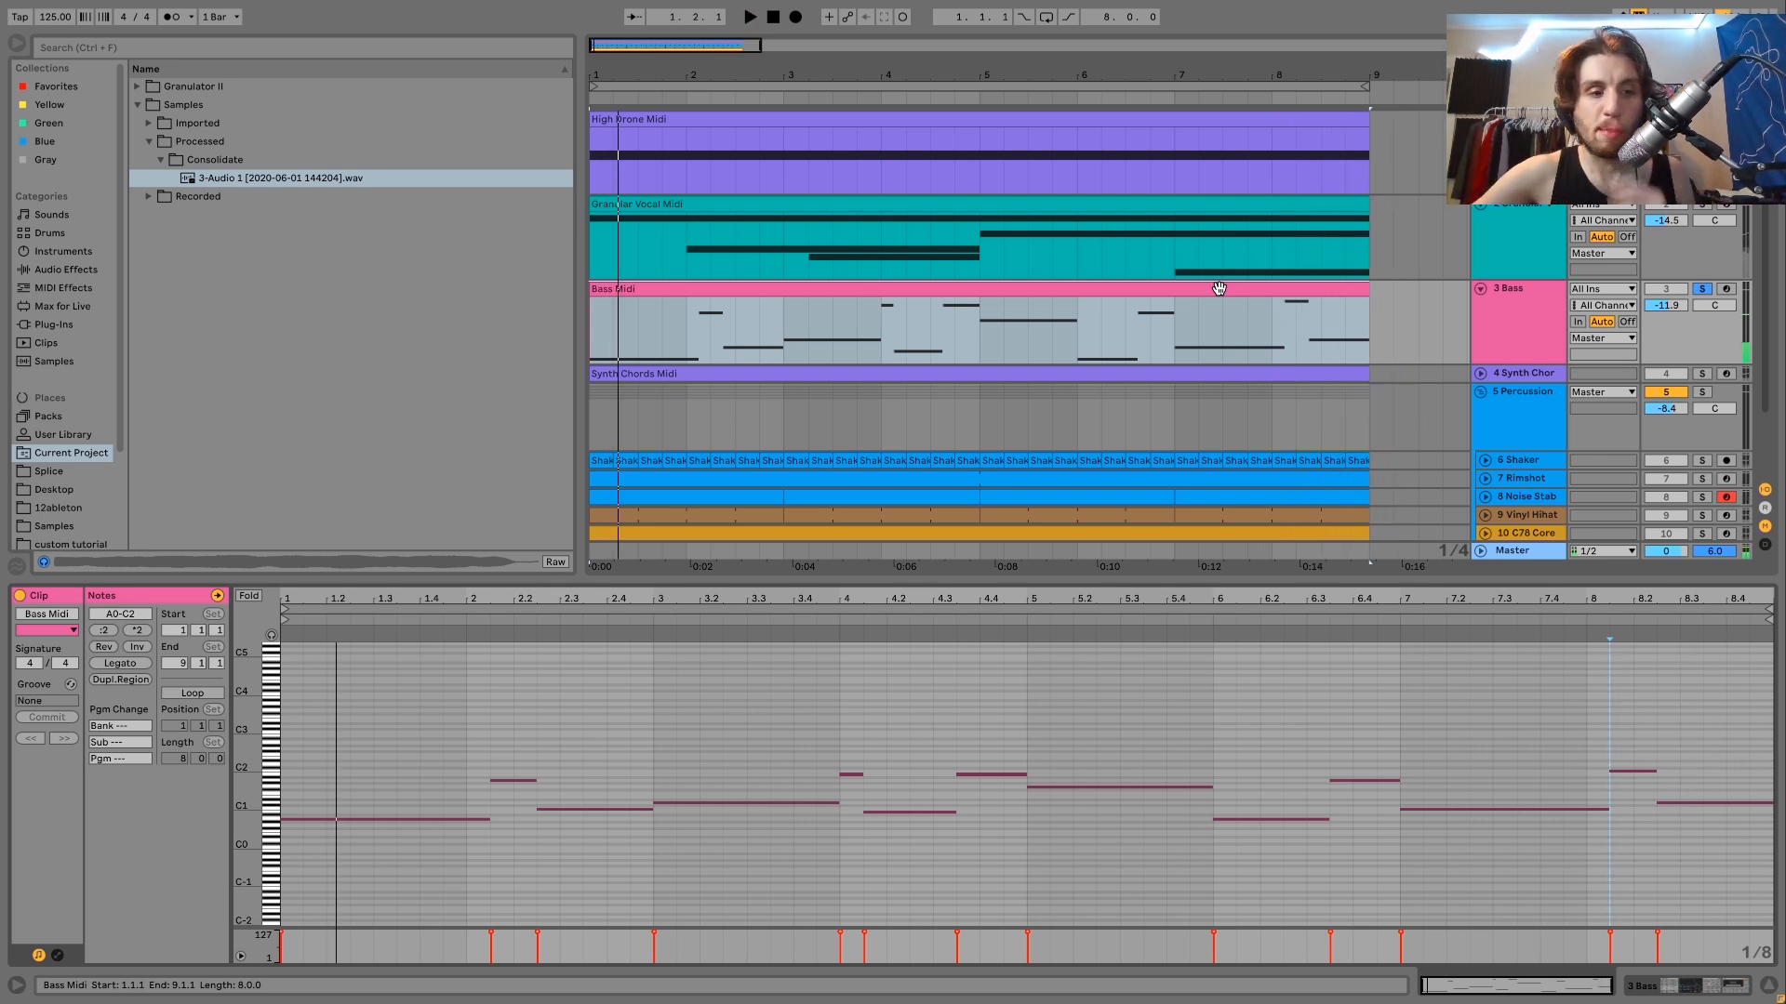
Fold the Bass clip's editor to its used pitches, audition the longer low notes A0, C1, D1, B0 and G1 in sequence, and unfold it
{"action": "left_click", "coordinate": [248, 597]}
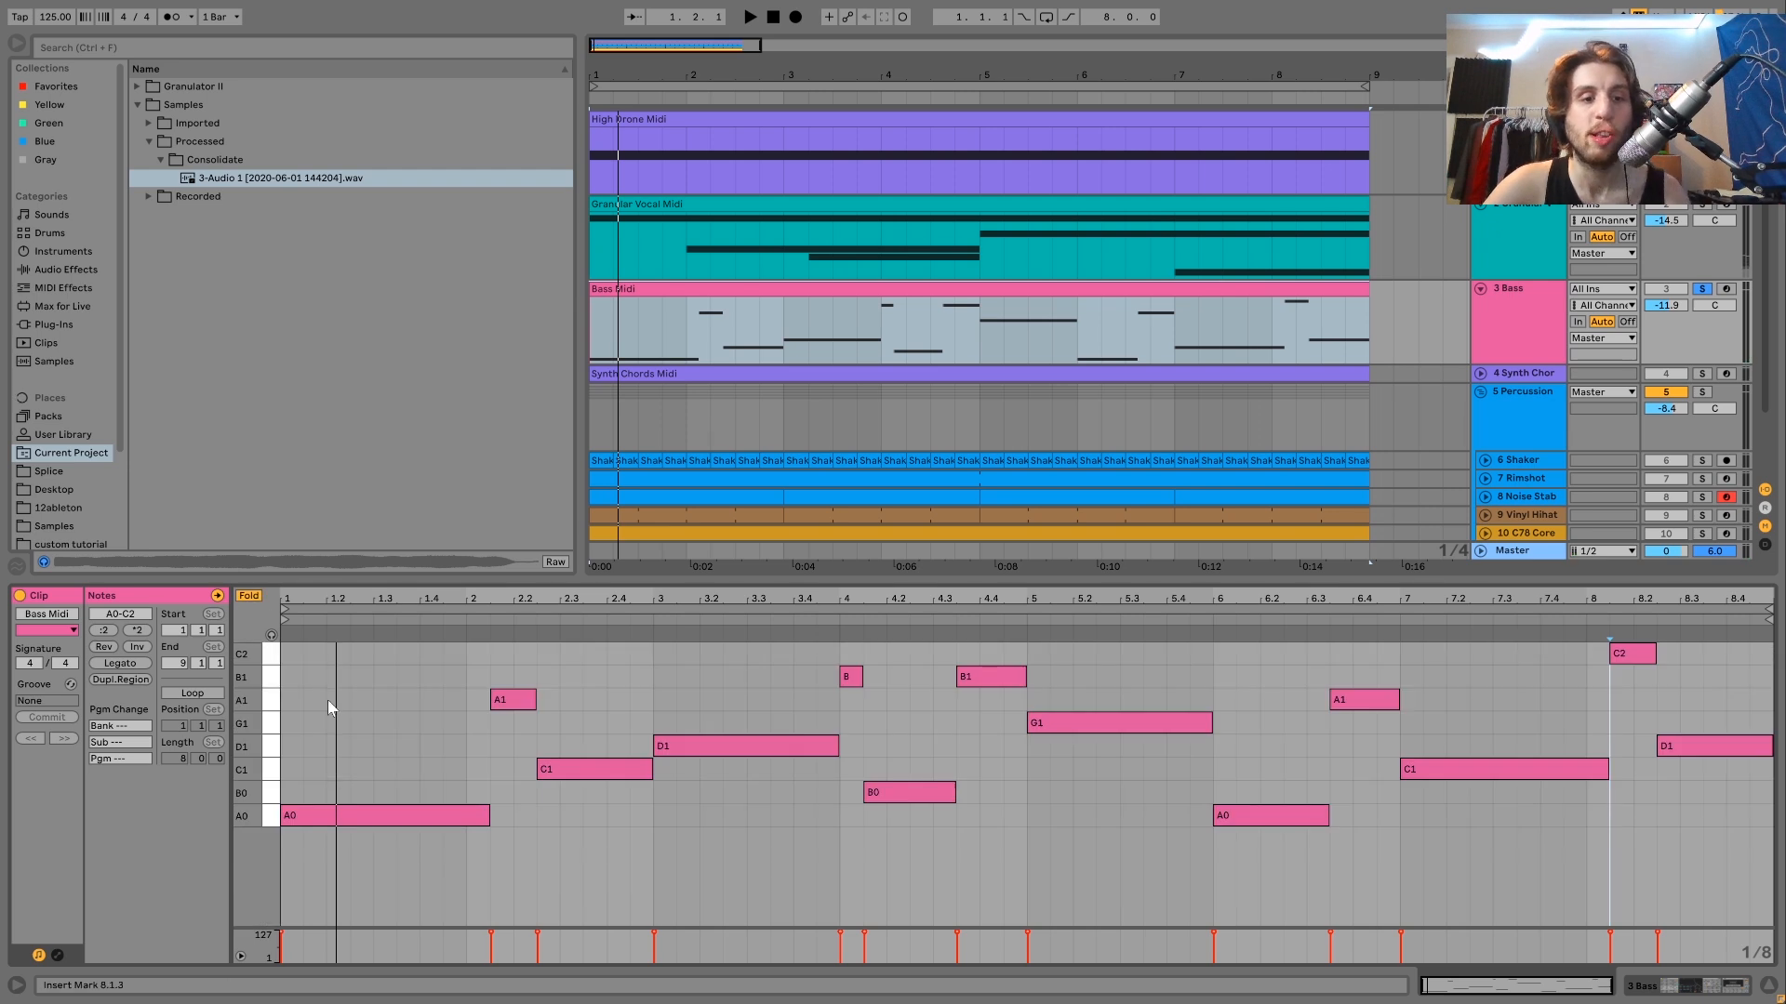
{"action": "left_click", "coordinate": [394, 822]}
{"action": "left_click", "coordinate": [614, 771]}
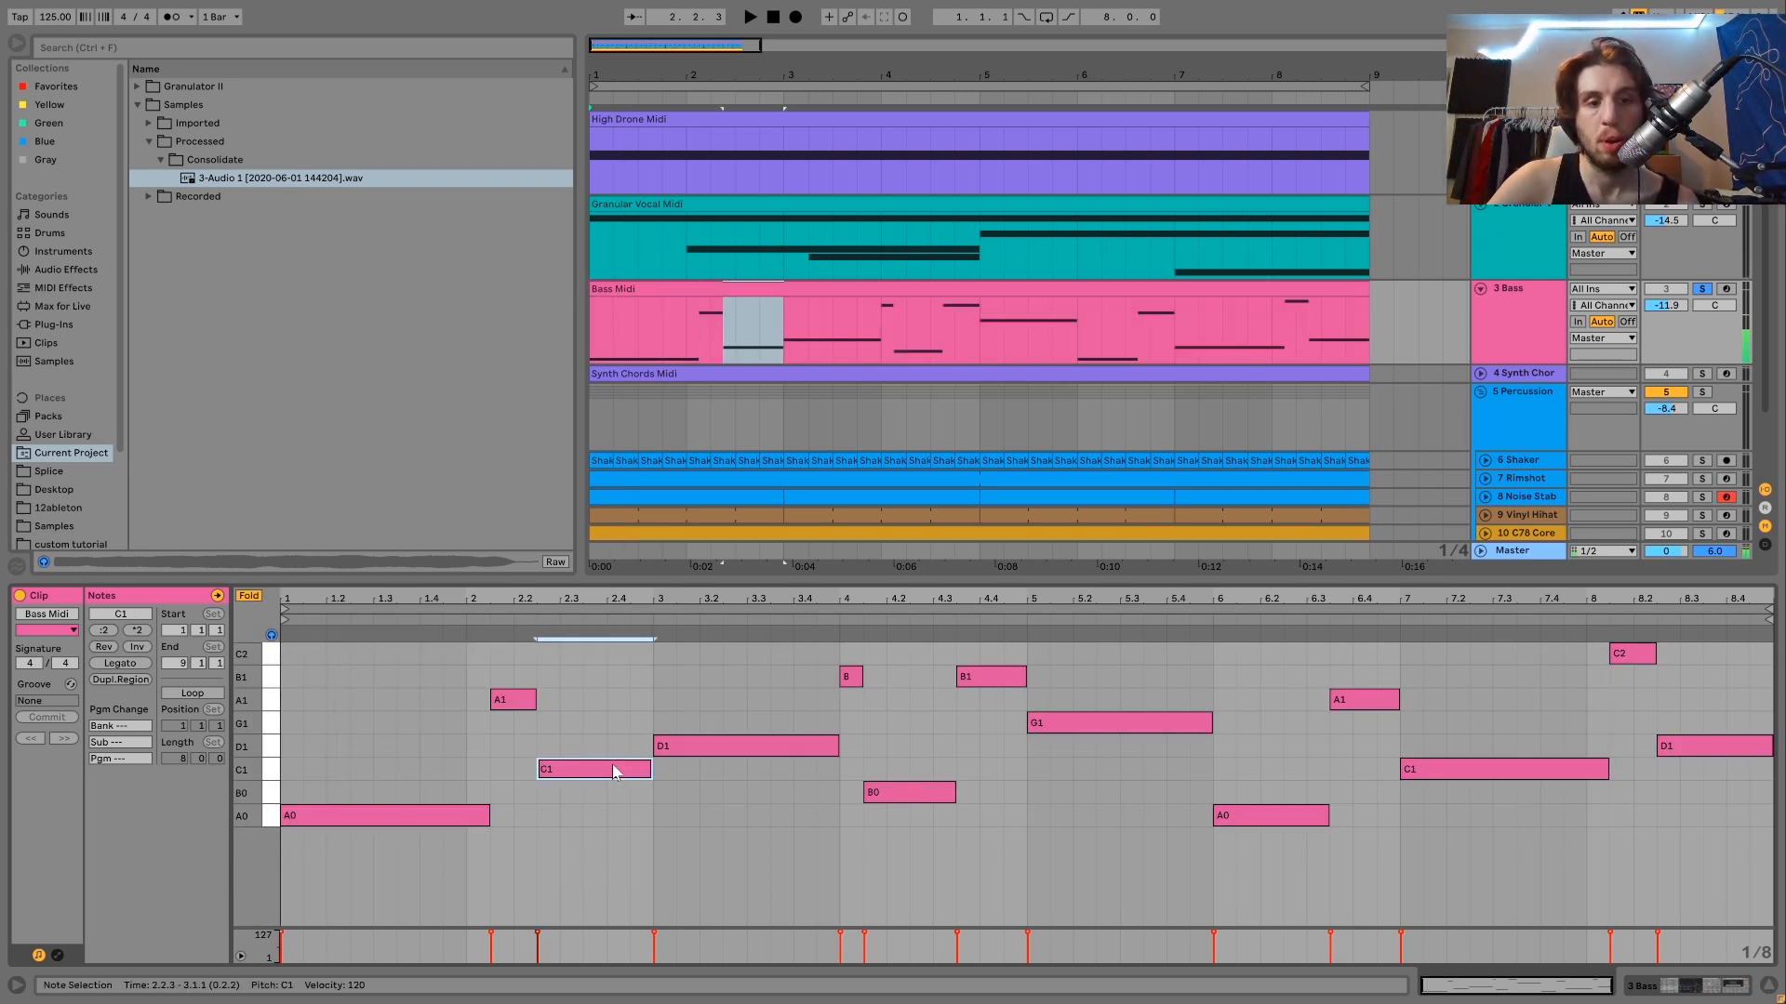
{"action": "left_click", "coordinate": [716, 754]}
{"action": "left_click", "coordinate": [875, 796]}
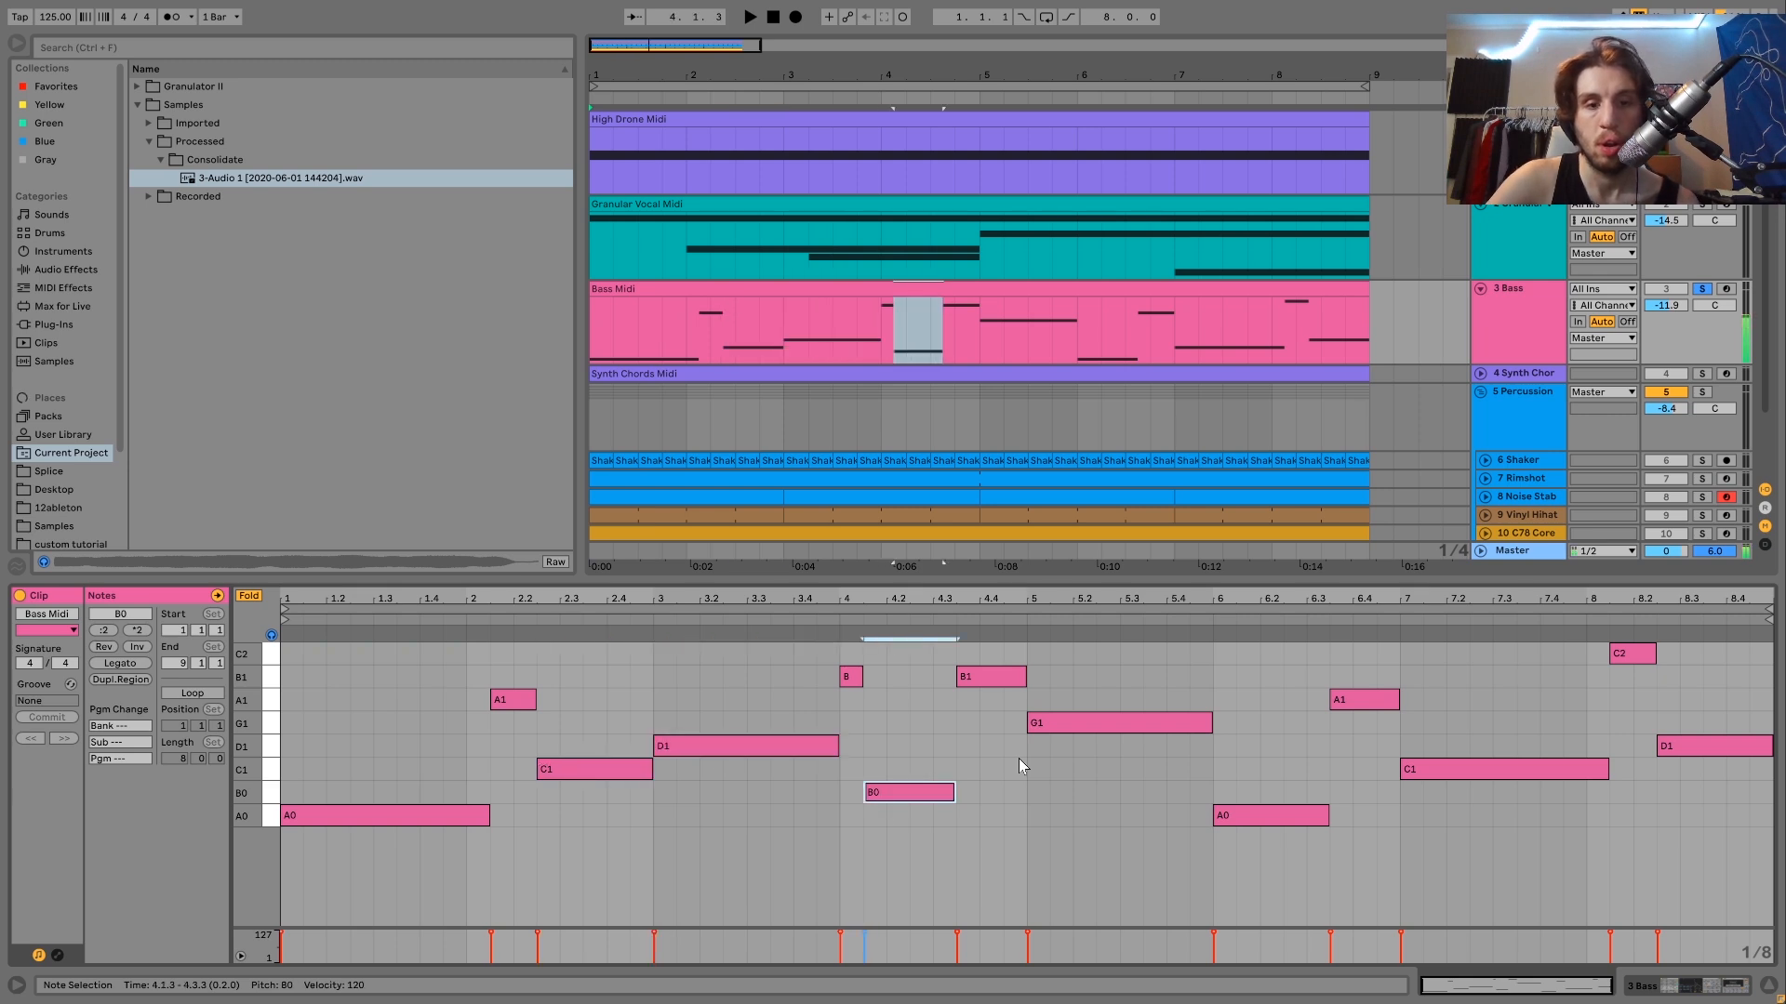
{"action": "left_click", "coordinate": [1070, 722]}
{"action": "left_click", "coordinate": [1263, 813]}
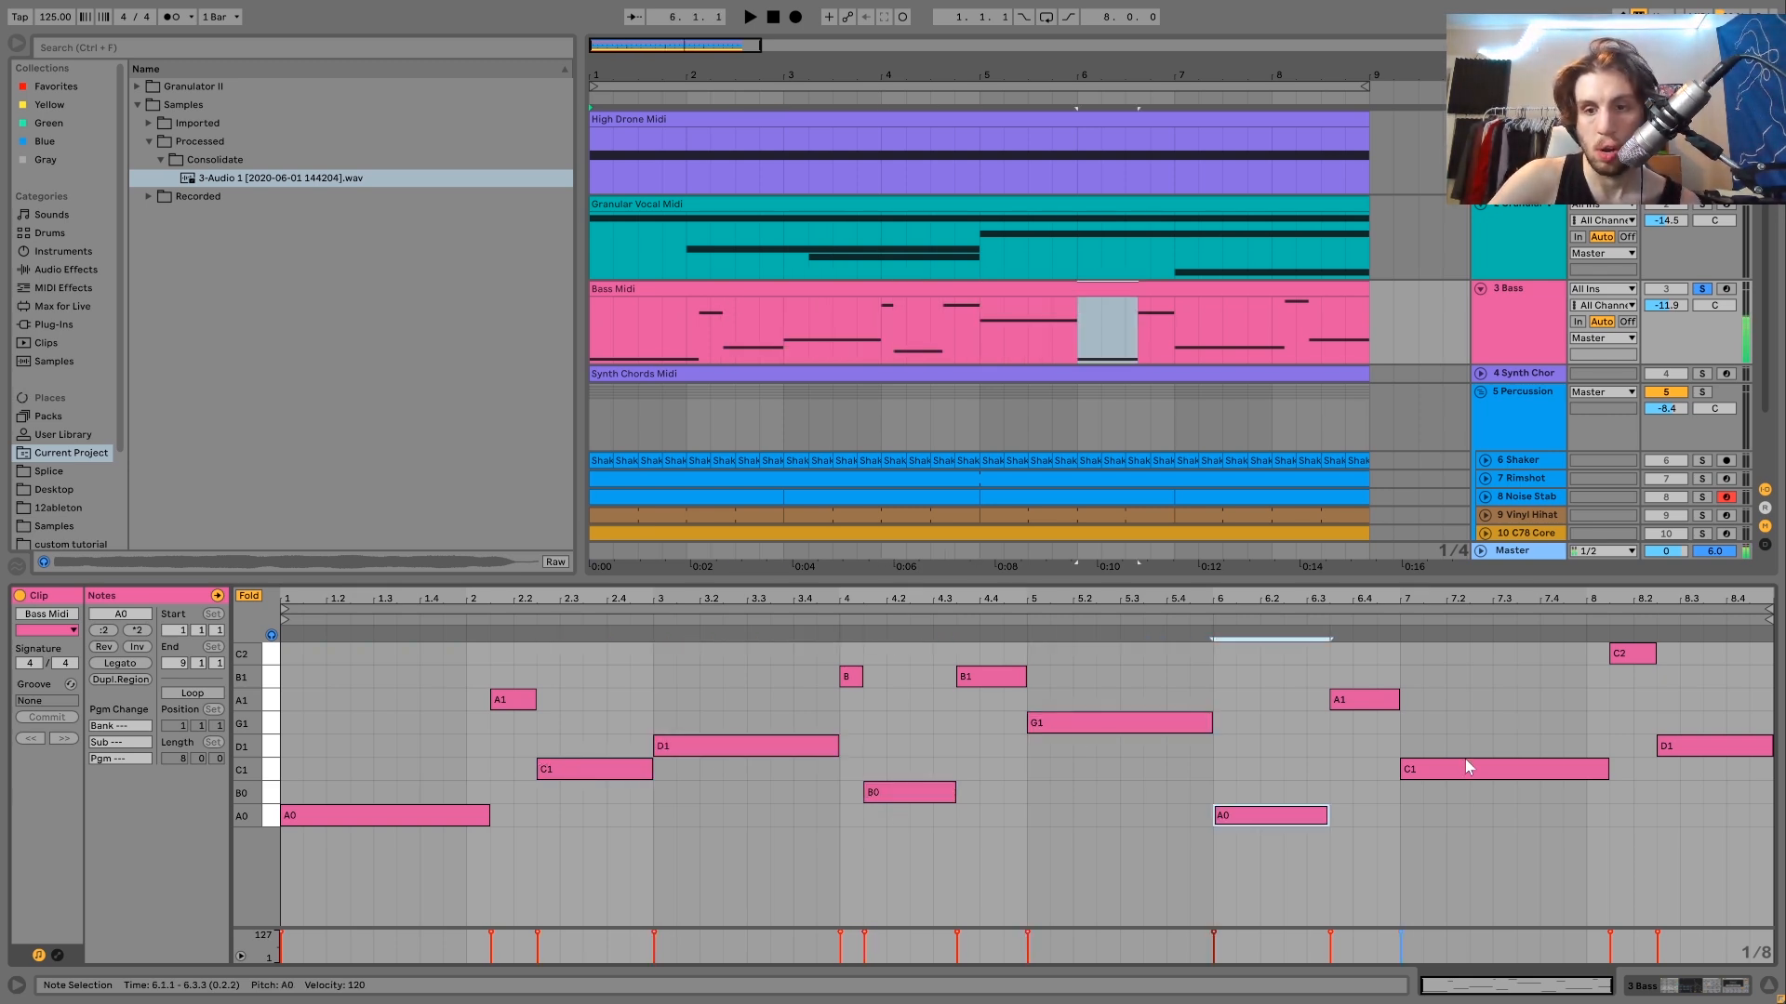
{"action": "left_click", "coordinate": [1465, 762]}
{"action": "left_click", "coordinate": [1705, 750]}
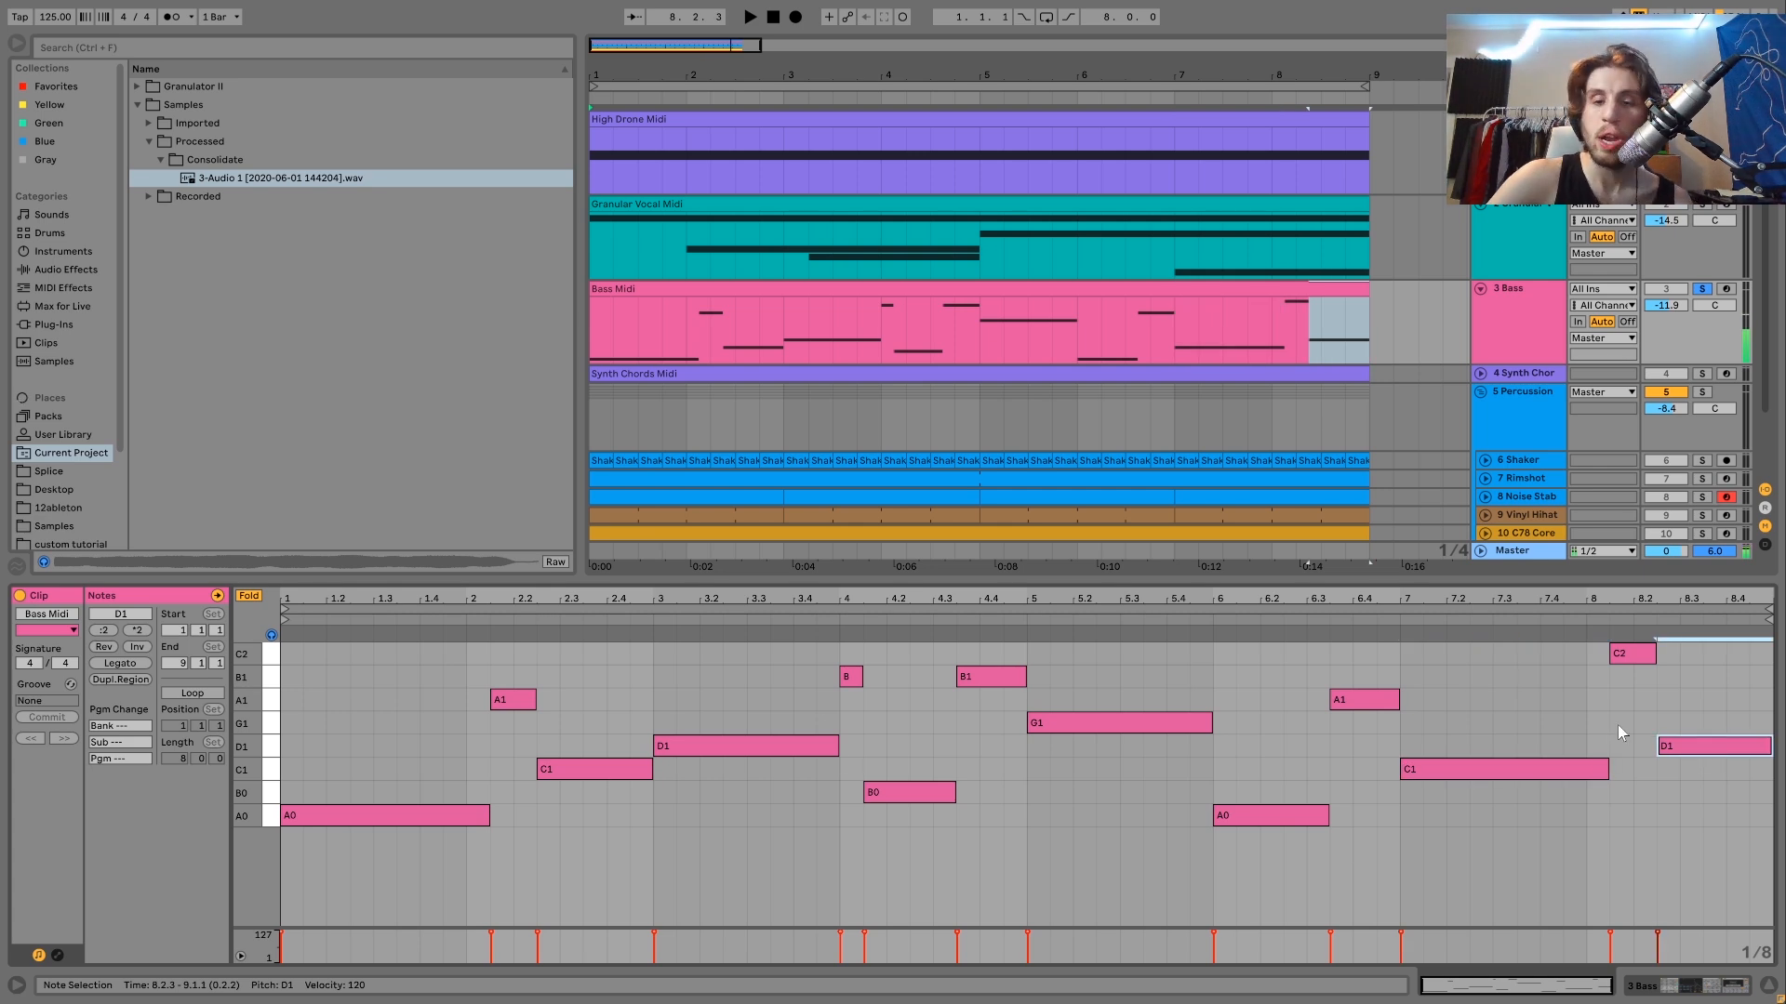
{"action": "left_click", "coordinate": [247, 596]}
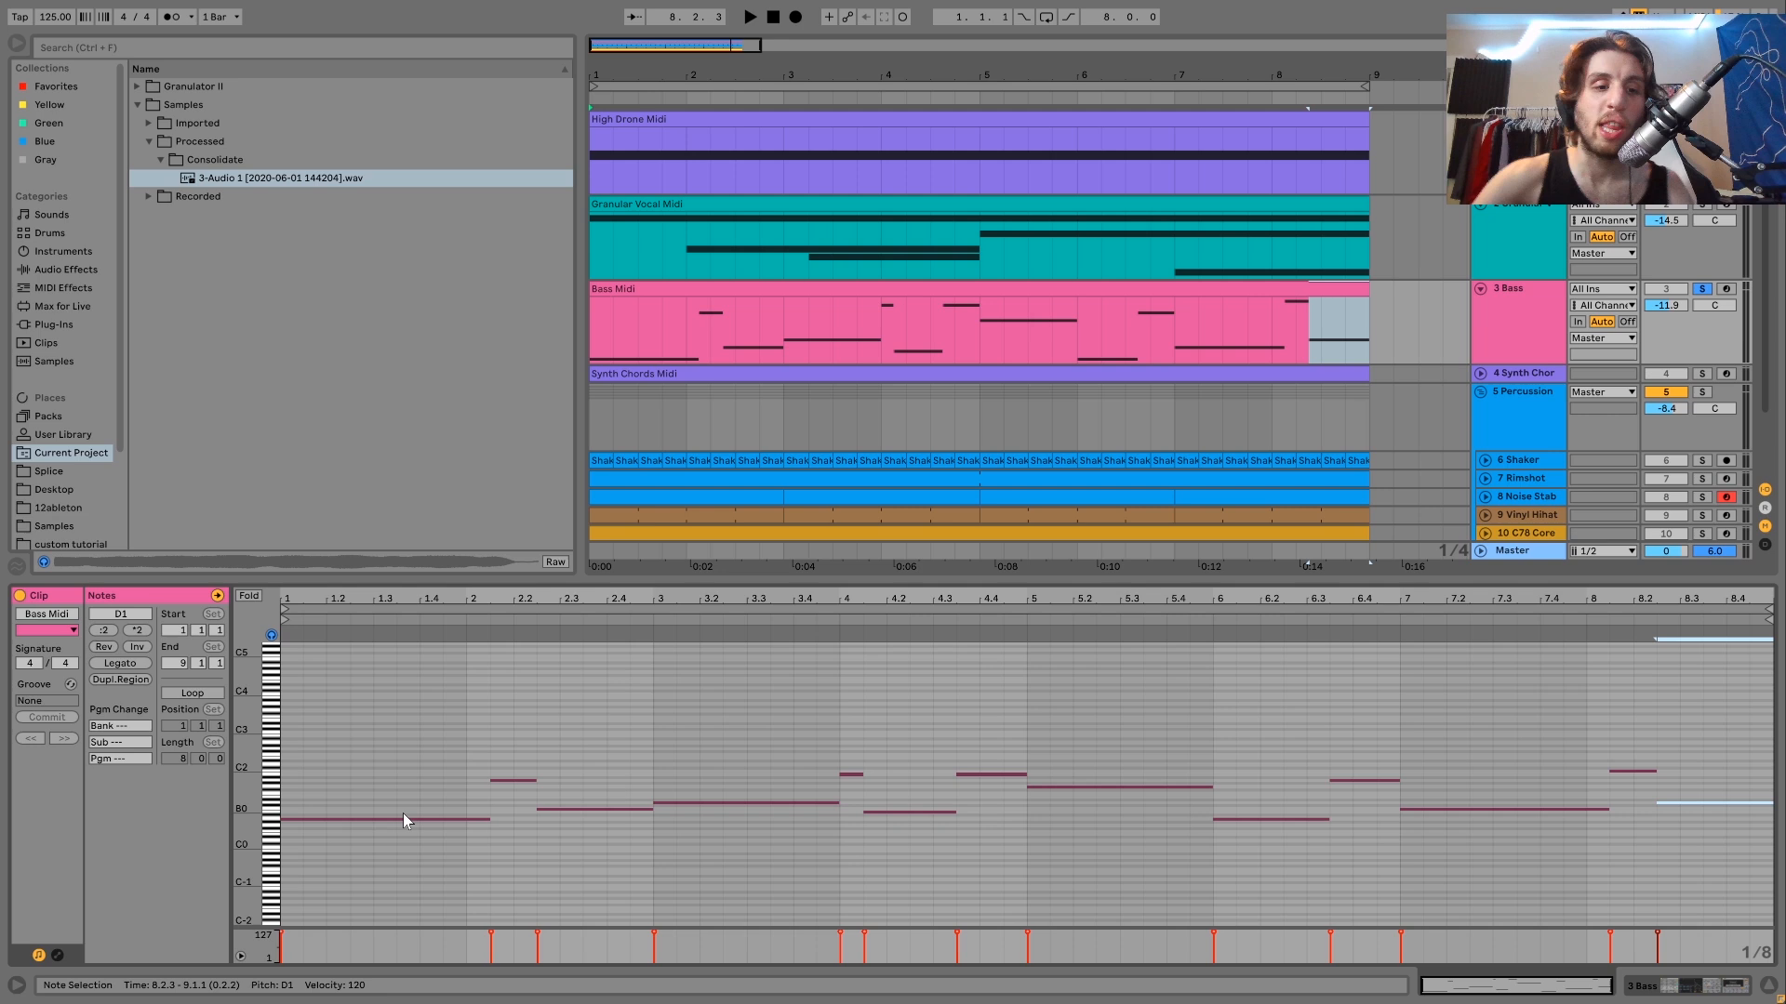
Audition the bass line around the short A1 note in bar 2, first soloed and again in the full mix
{"action": "left_click", "coordinate": [497, 780]}
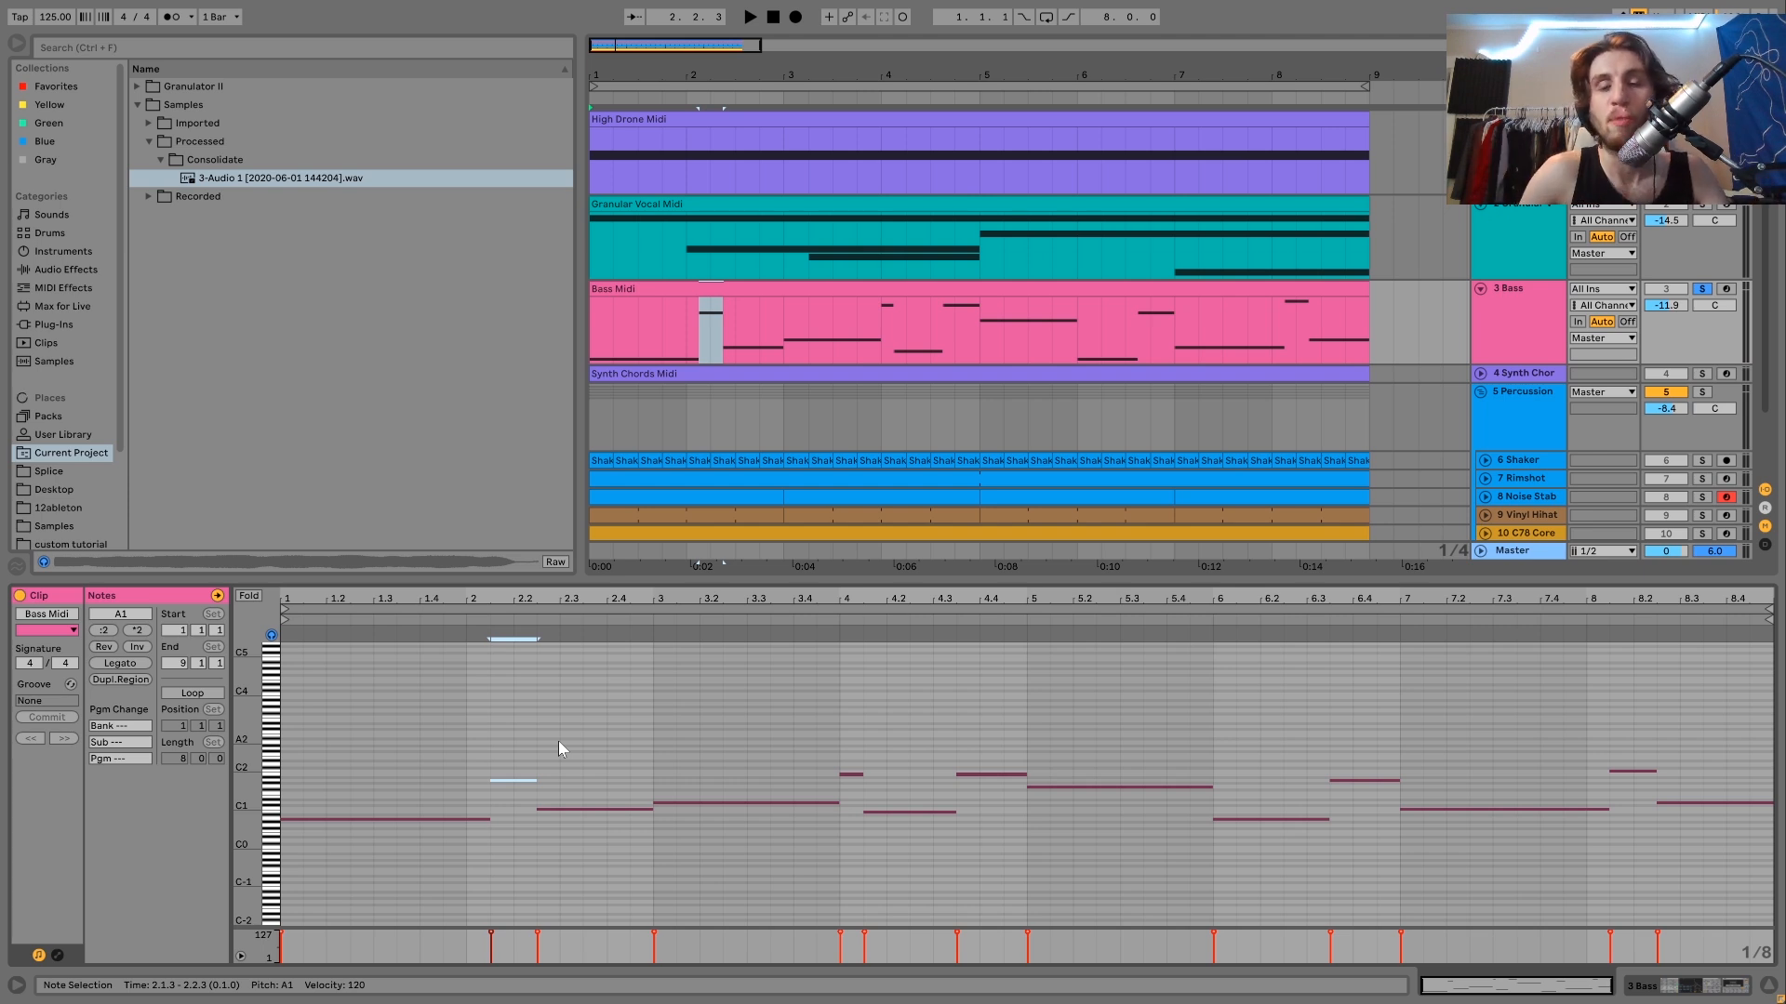
{"action": "key", "text": "space"}
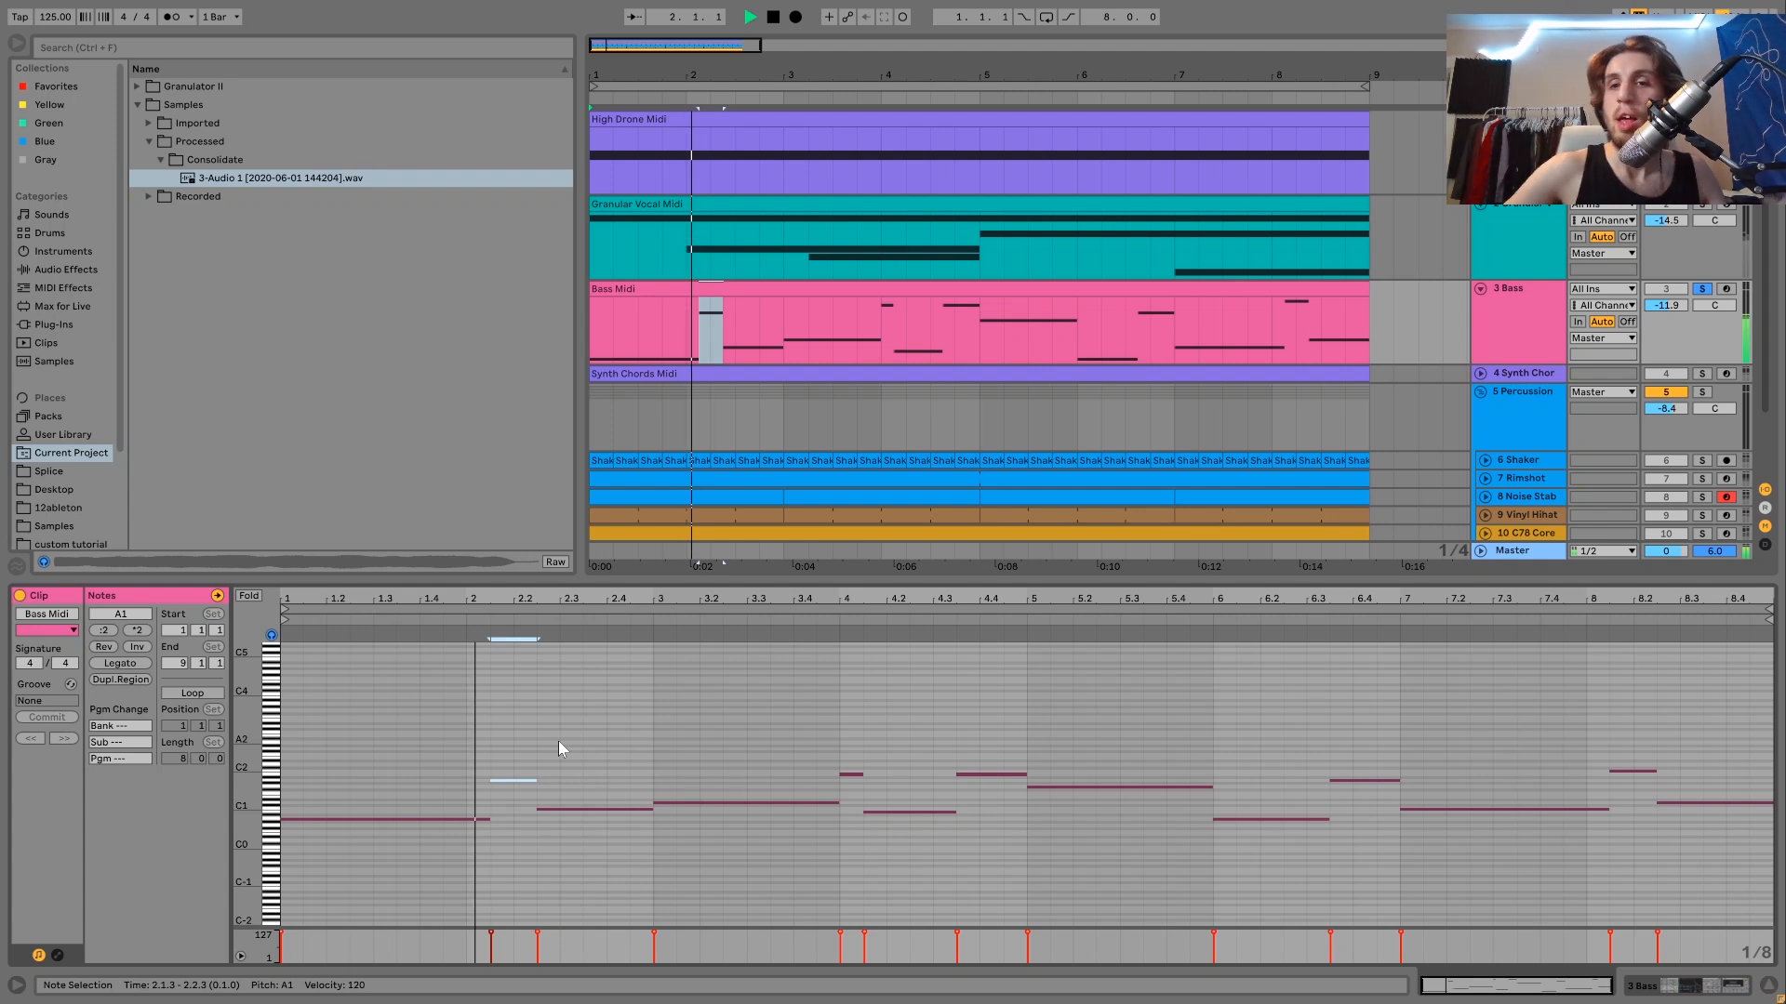
{"action": "left_click", "coordinate": [1703, 289]}
{"action": "left_click", "coordinate": [1531, 304]}
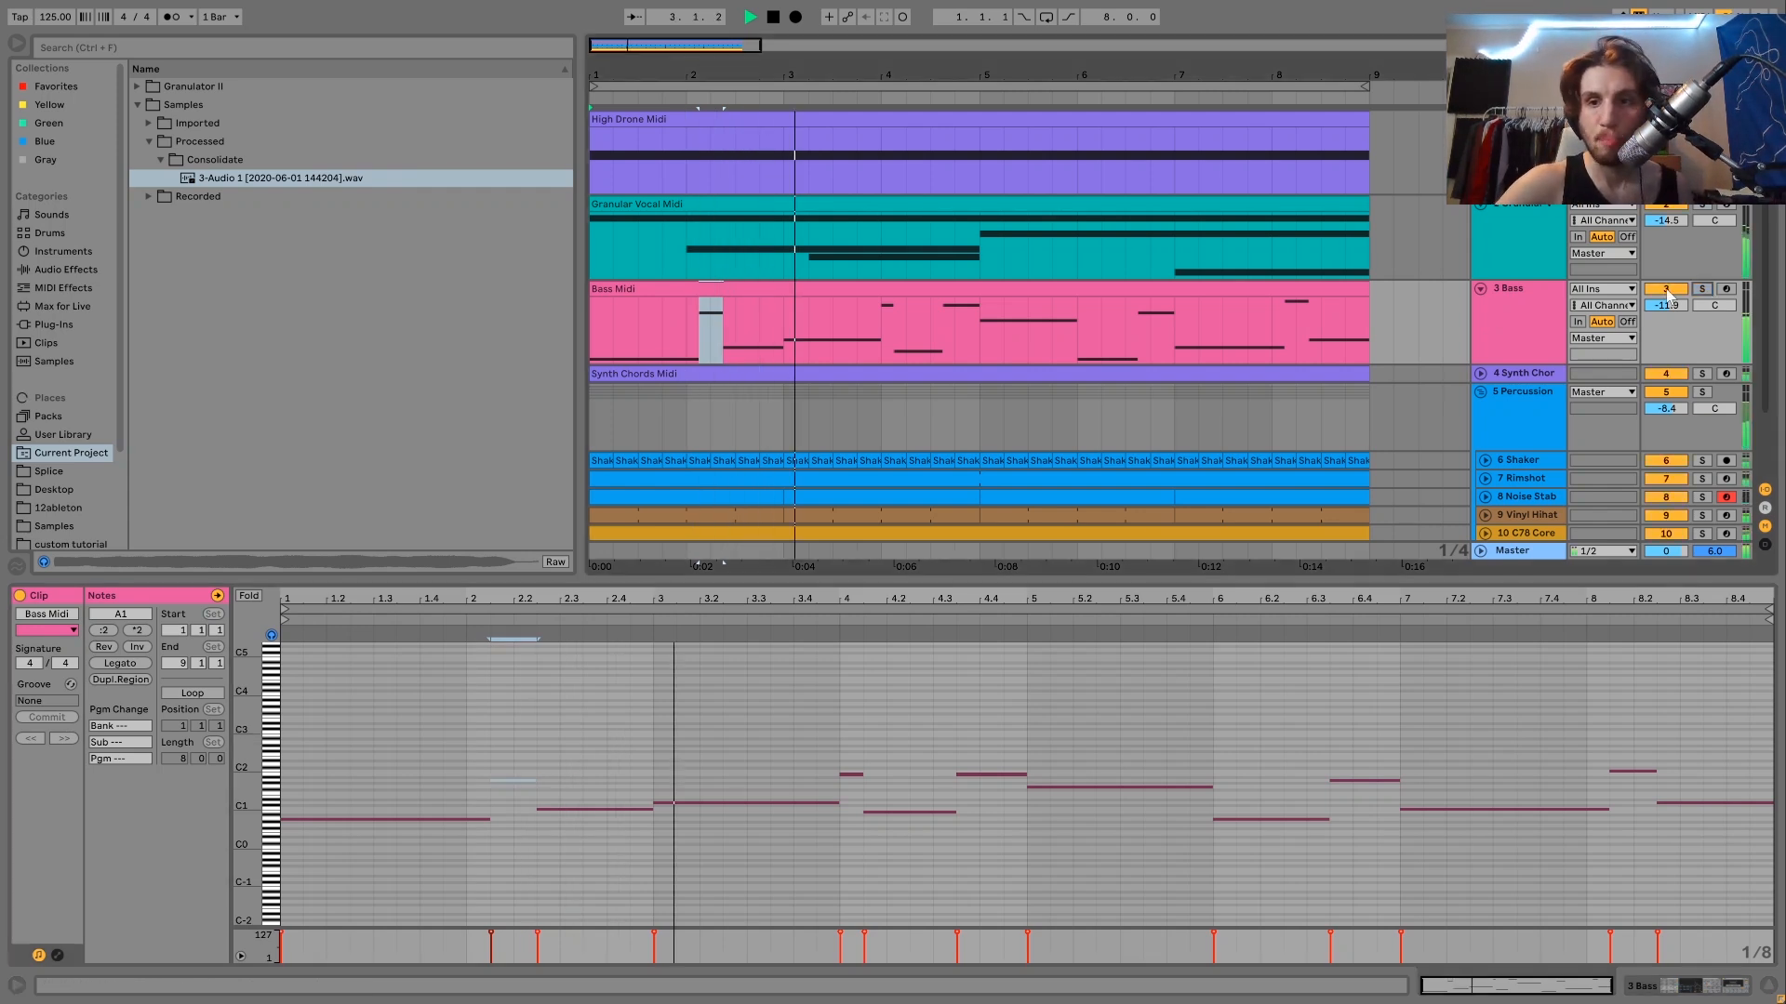
{"action": "key", "text": "space"}
Display the Bass track's devices, solo the track again, and examine Operator's oscillator level and coarse tuning settings with playback stopped
{"action": "left_click", "coordinate": [1526, 305]}
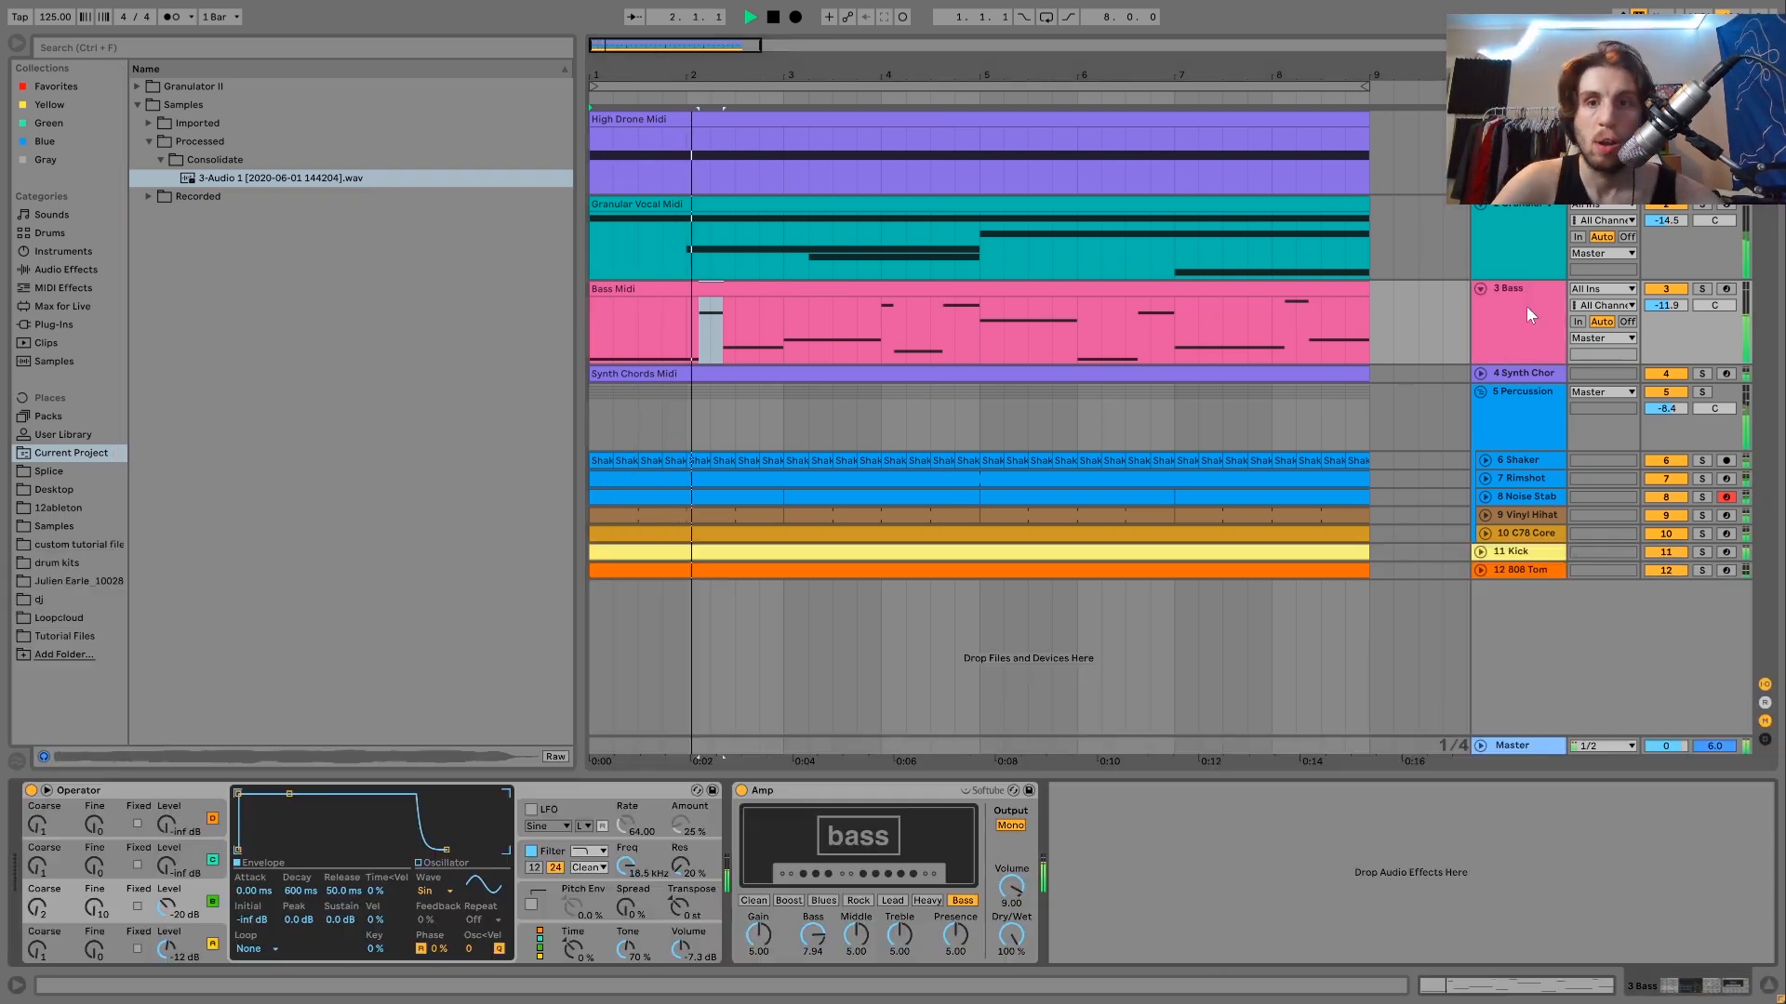
{"action": "left_click", "coordinate": [1702, 288]}
{"action": "key", "text": "space"}
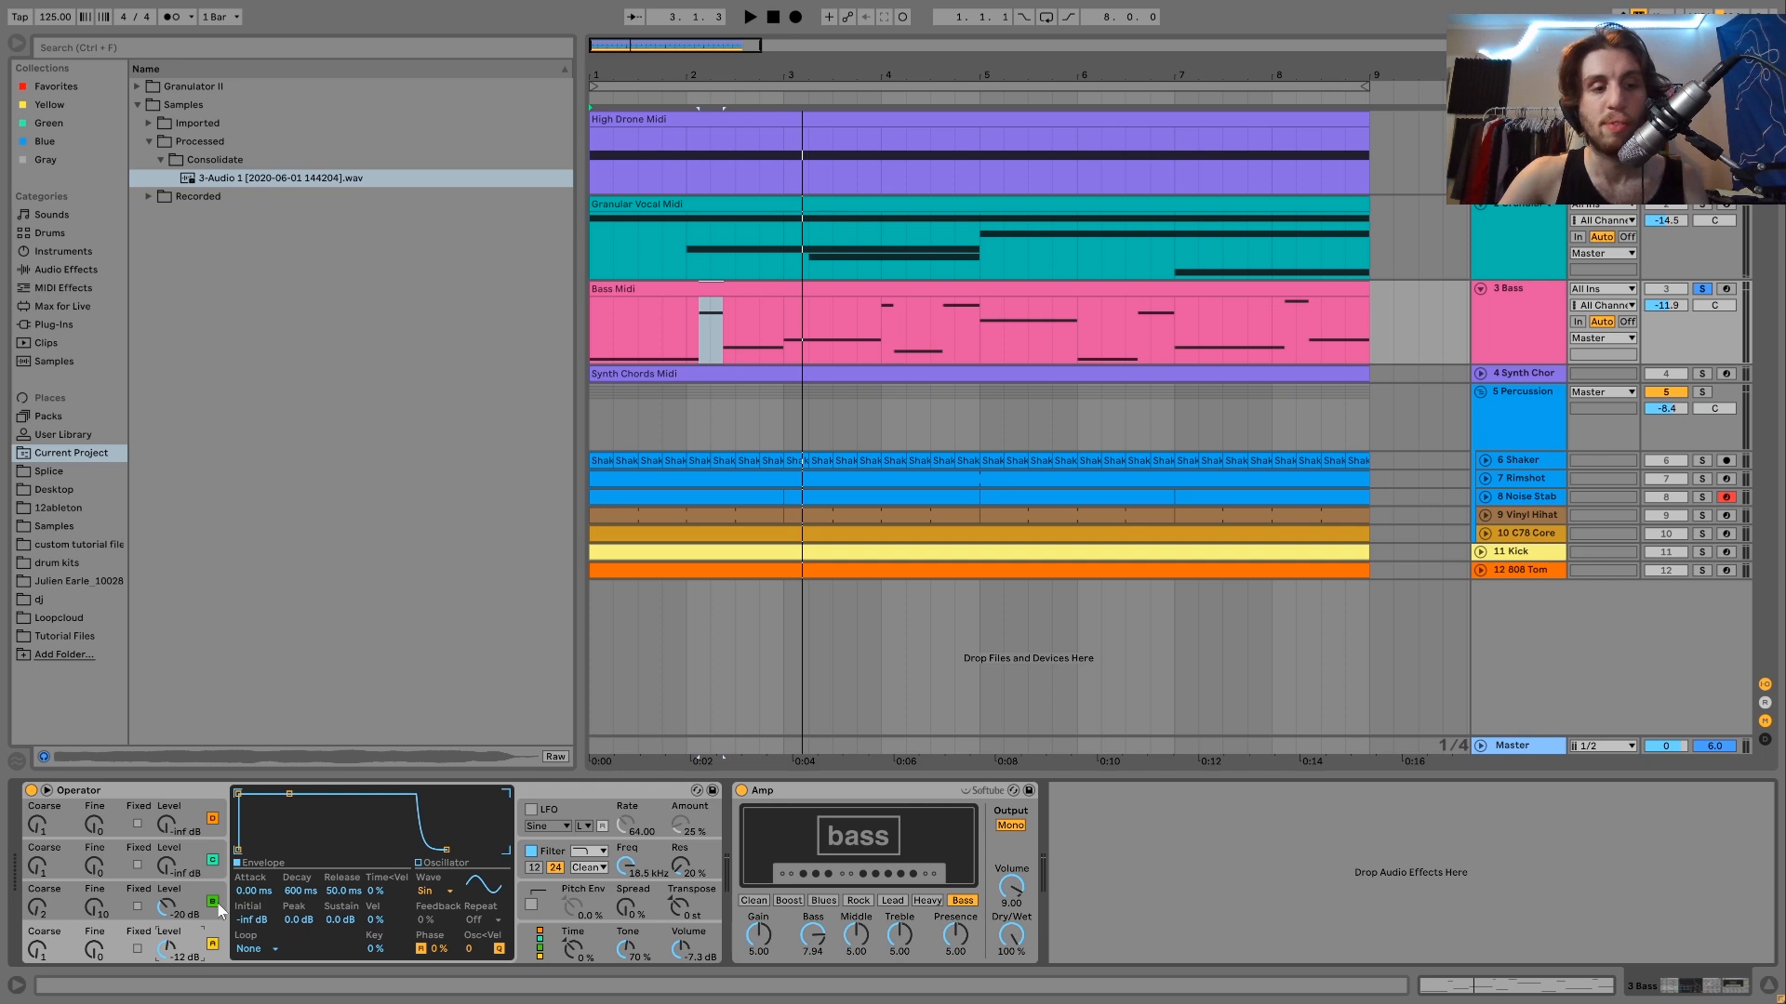
{"action": "left_click", "coordinate": [192, 896]}
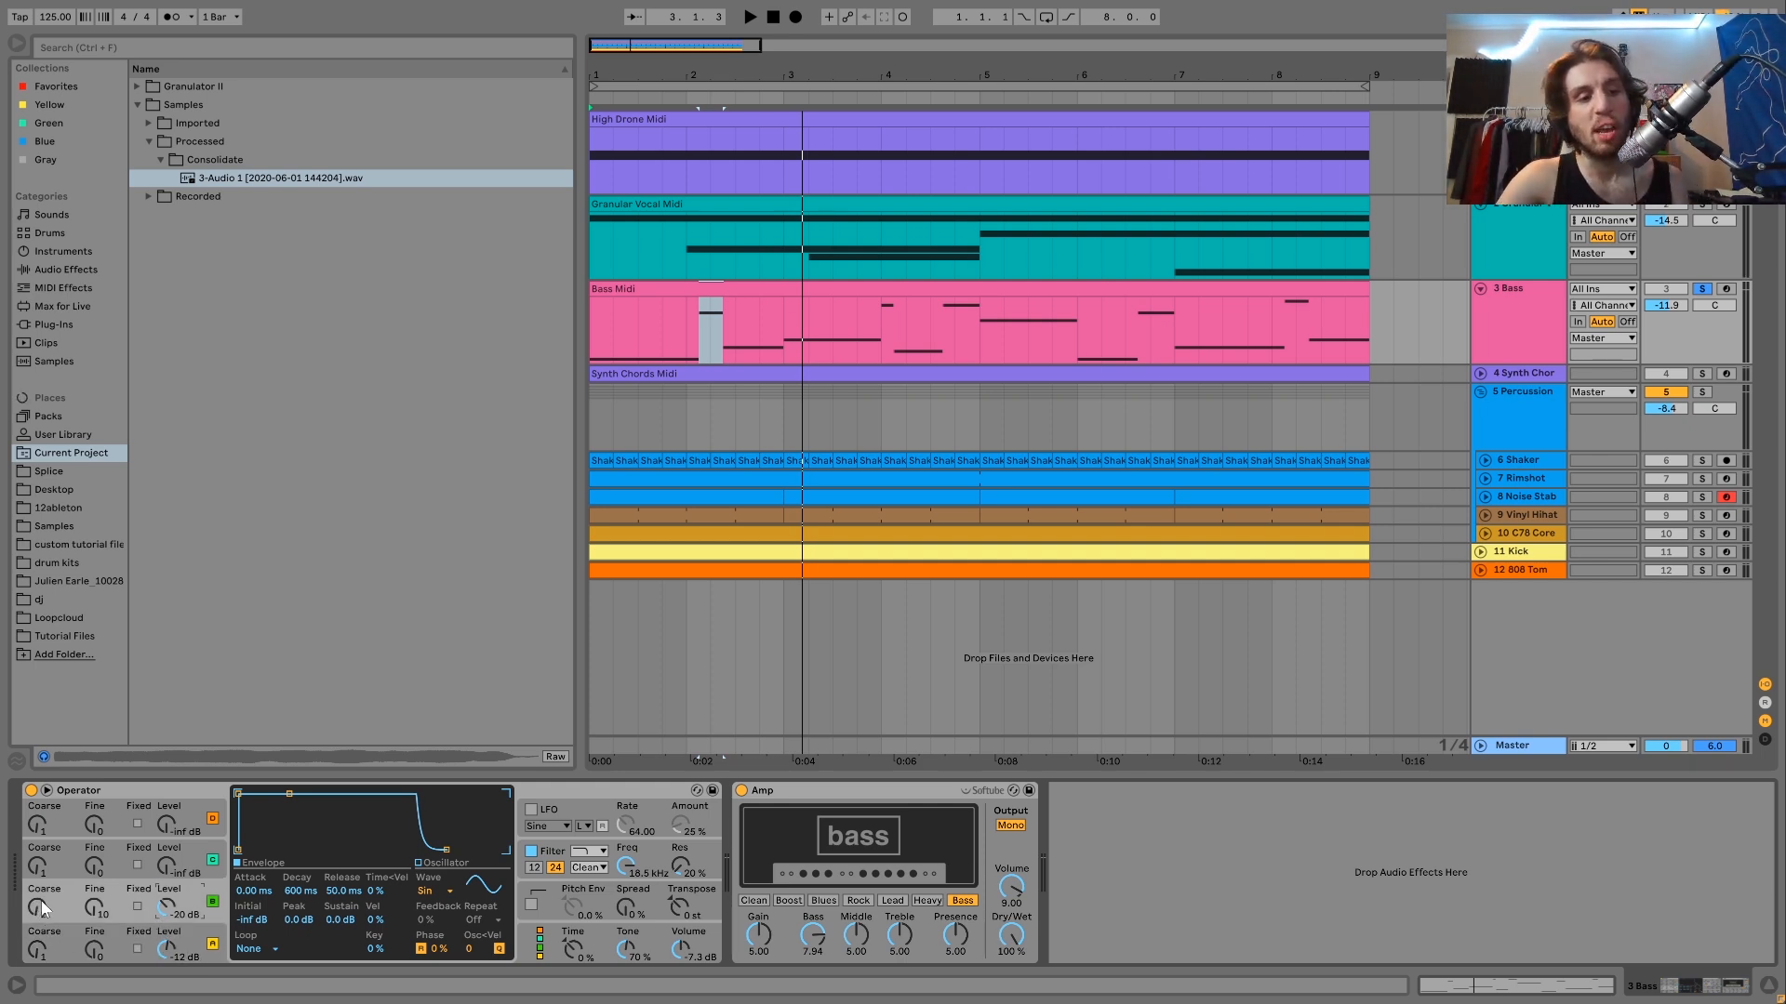
{"action": "left_click_drag", "start_coordinate": [44, 905], "coordinate": [44, 899]}
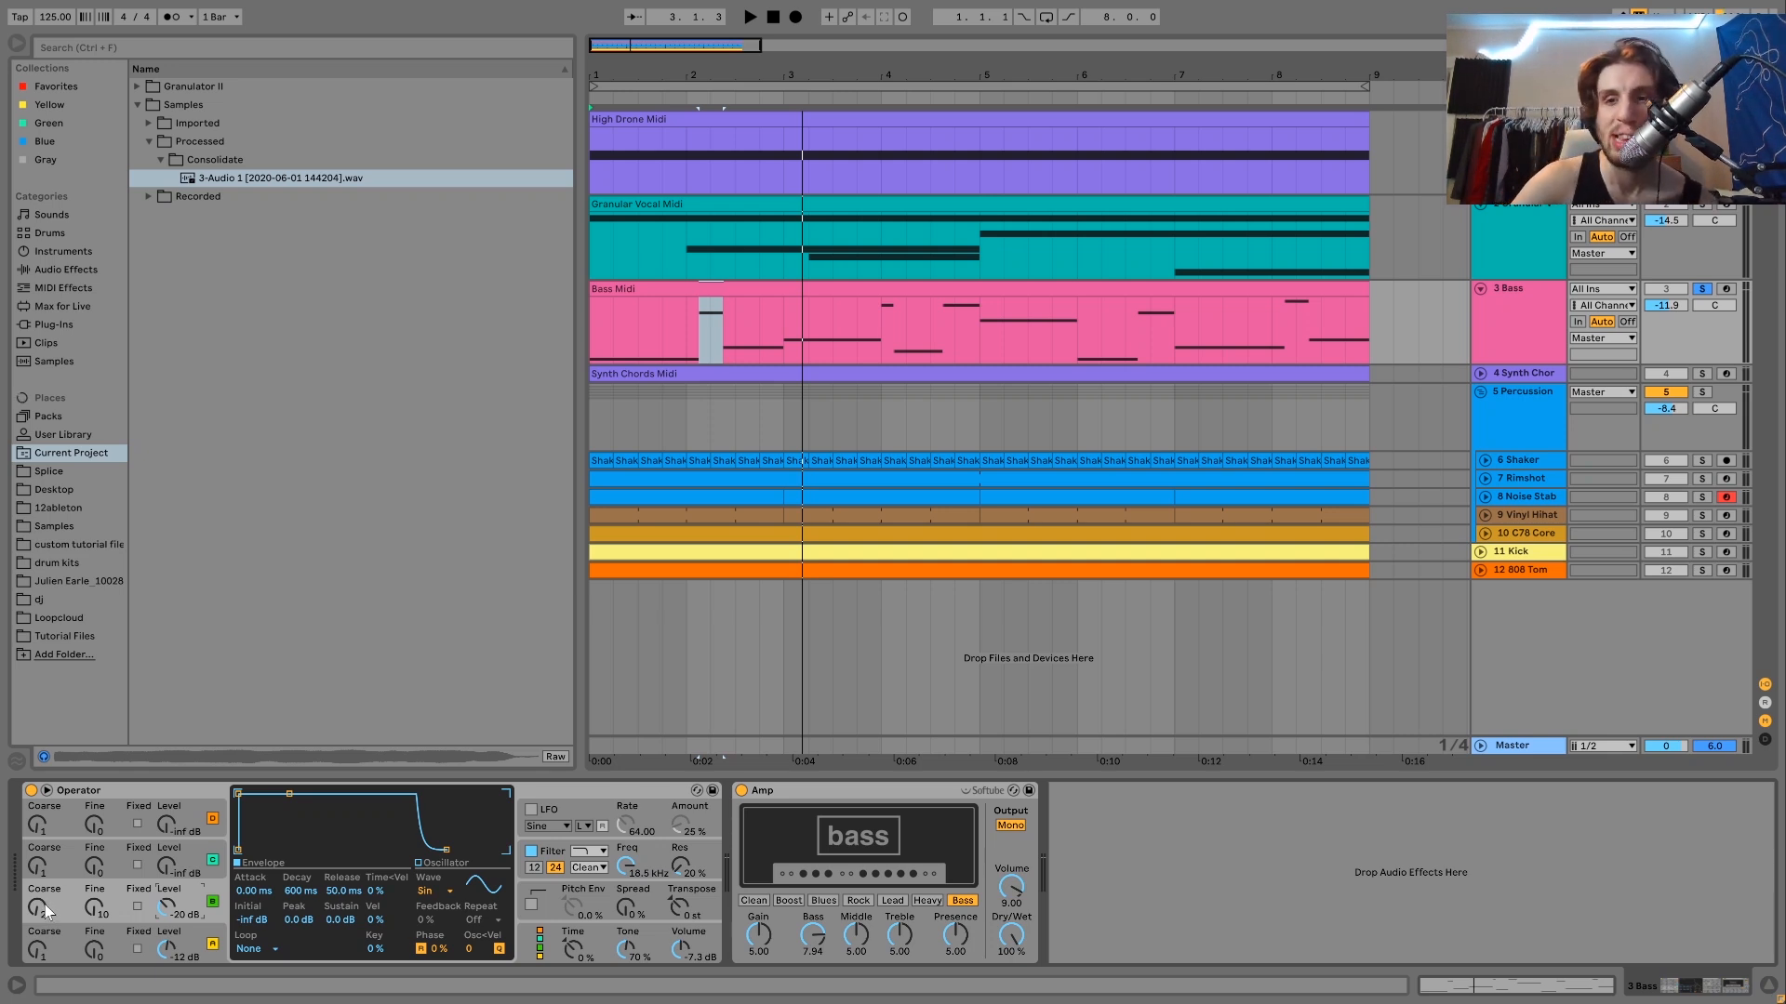
Arm the Bass track and compare its sound with Amp bypassed and re-enabled during playback
{"action": "left_click", "coordinate": [1727, 289]}
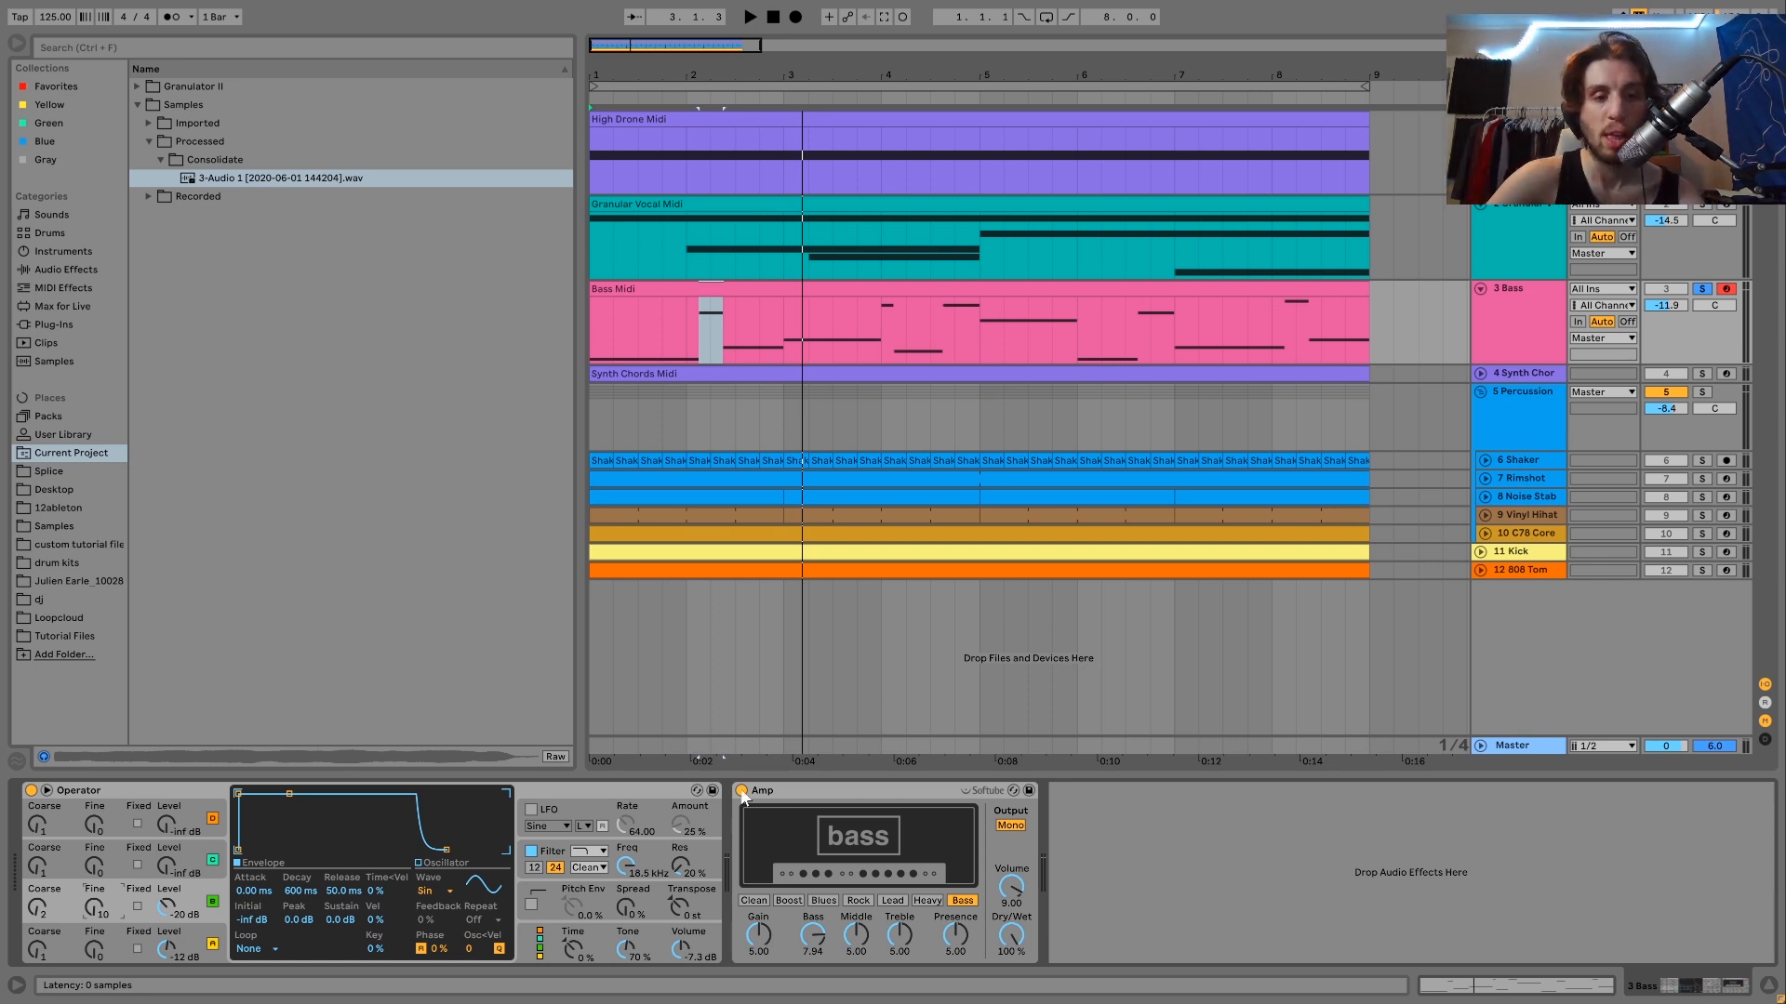
{"action": "key", "text": "space"}
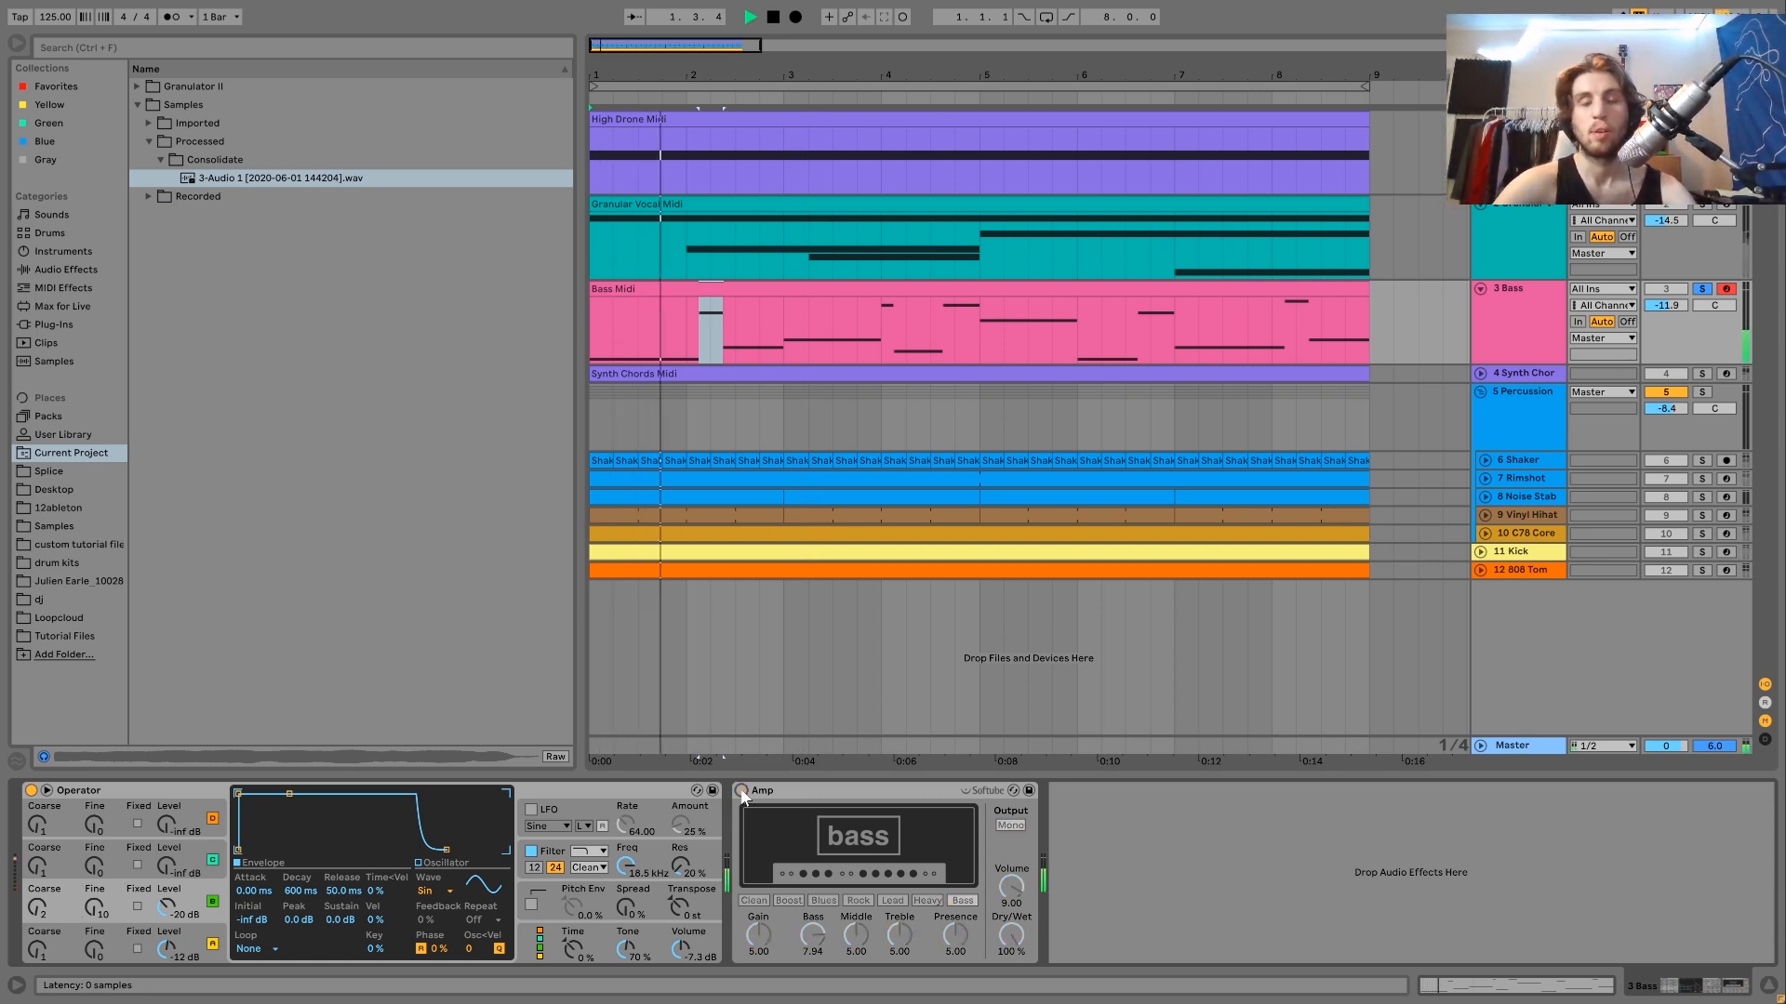
{"action": "left_click", "coordinate": [741, 791]}
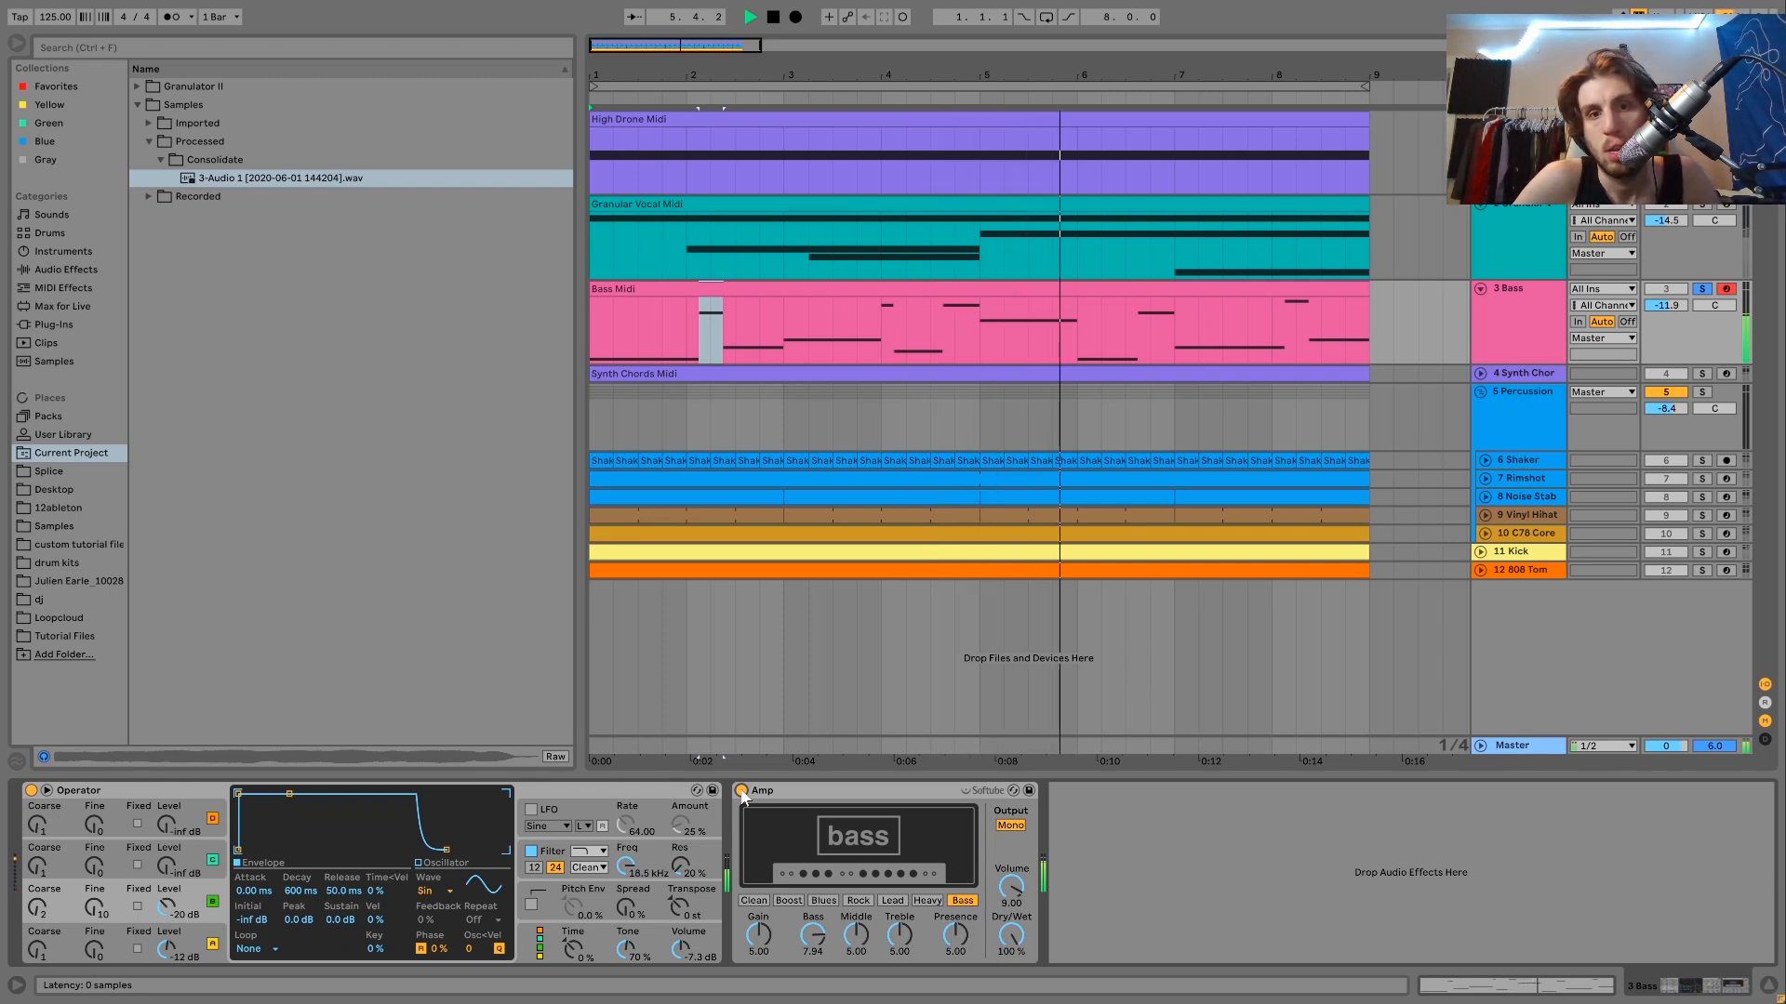
{"action": "key", "text": "space"}
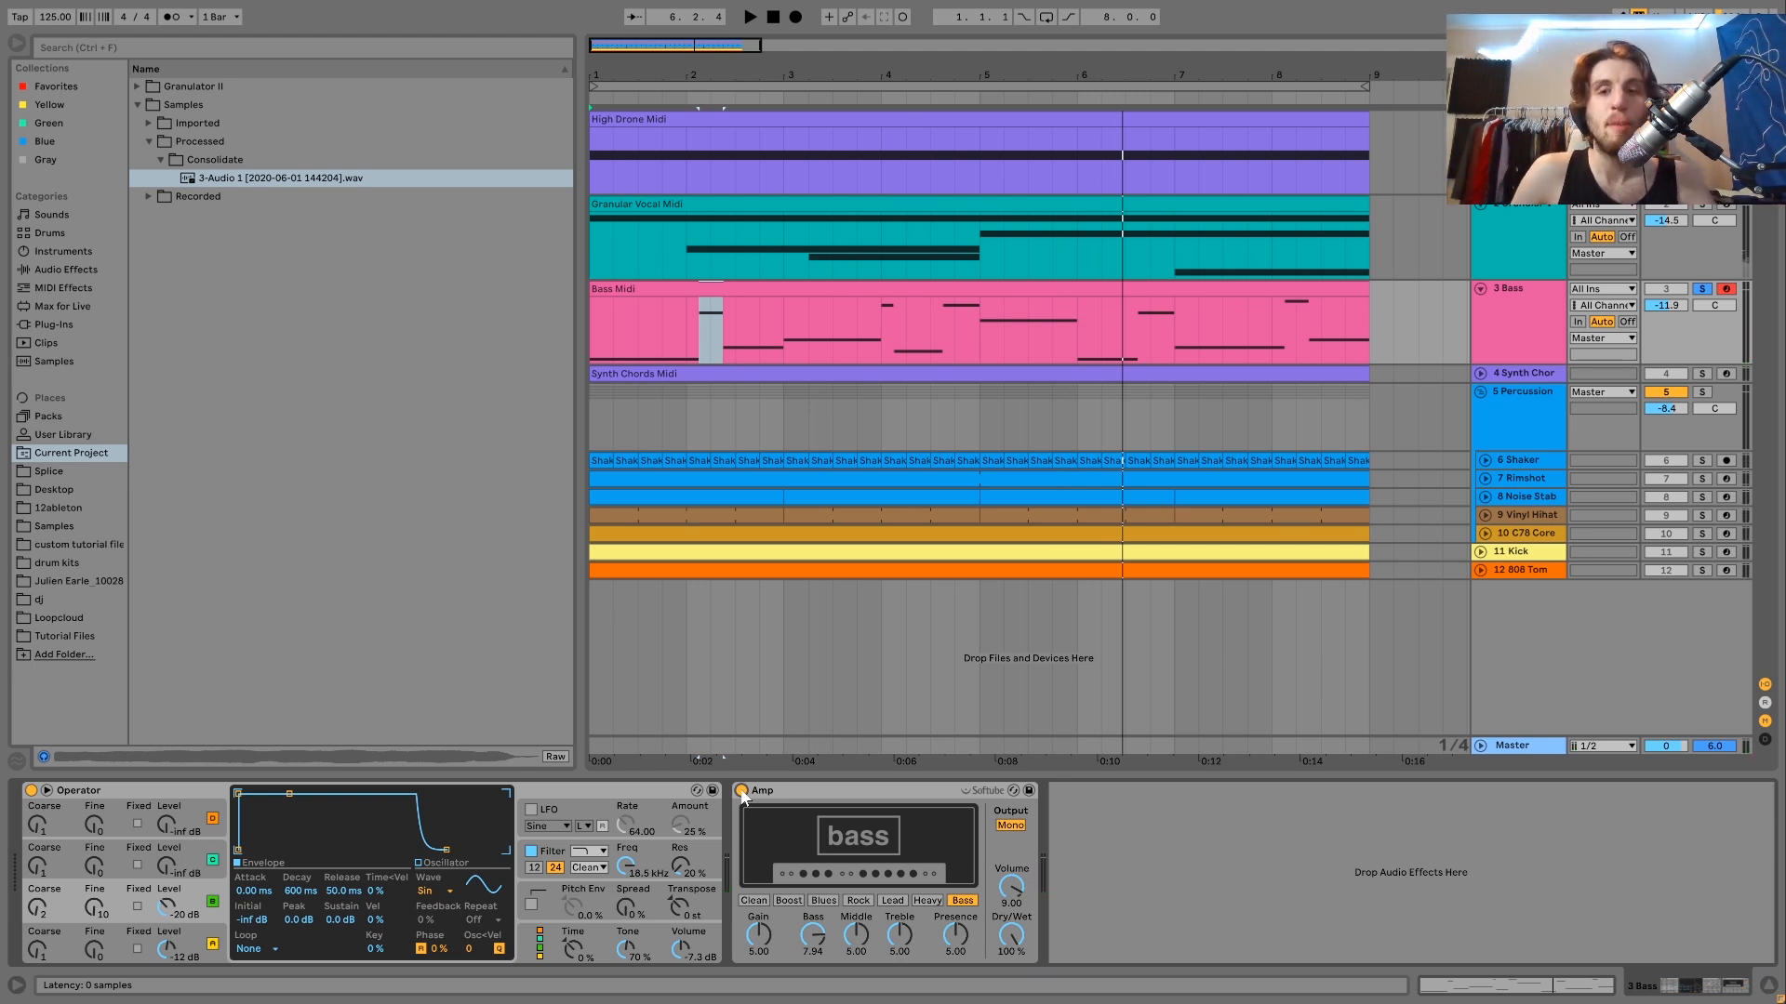
{"action": "key", "text": "space"}
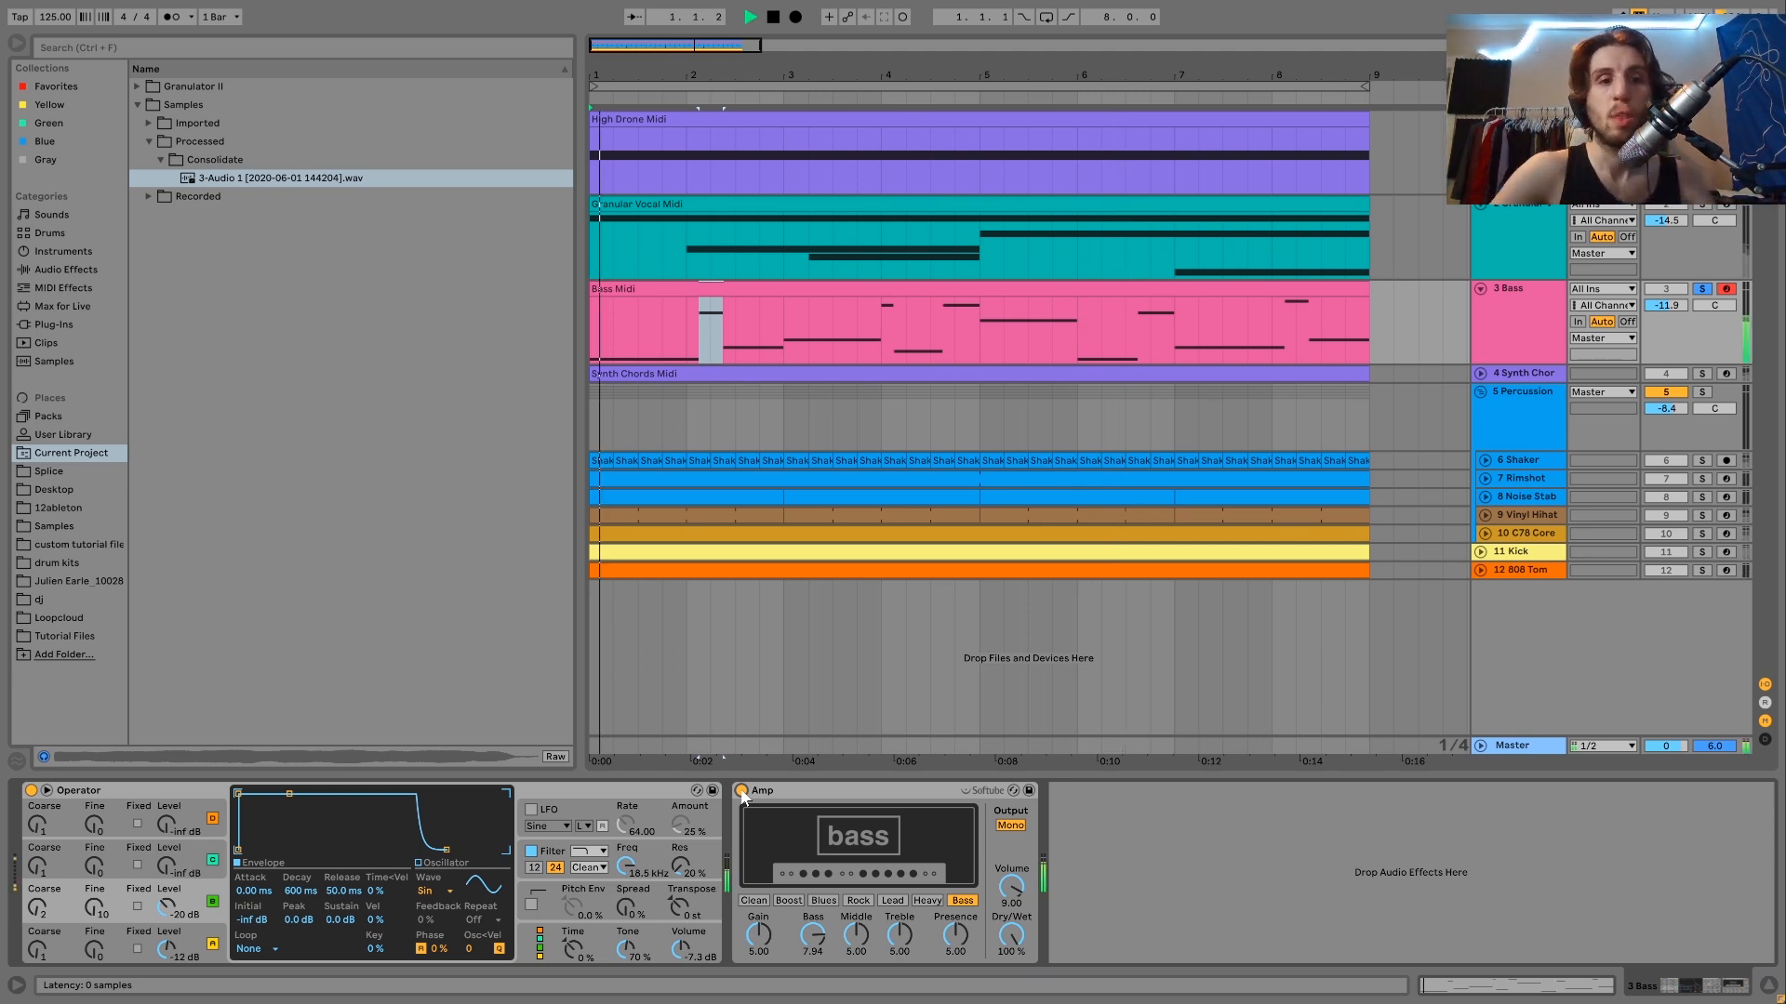
Solo and unfold the Synth Chords track, and examine its MIDI clip's notes during playback
{"action": "left_click", "coordinate": [1526, 376]}
{"action": "key", "text": "space"}
{"action": "left_click", "coordinate": [1702, 373]}
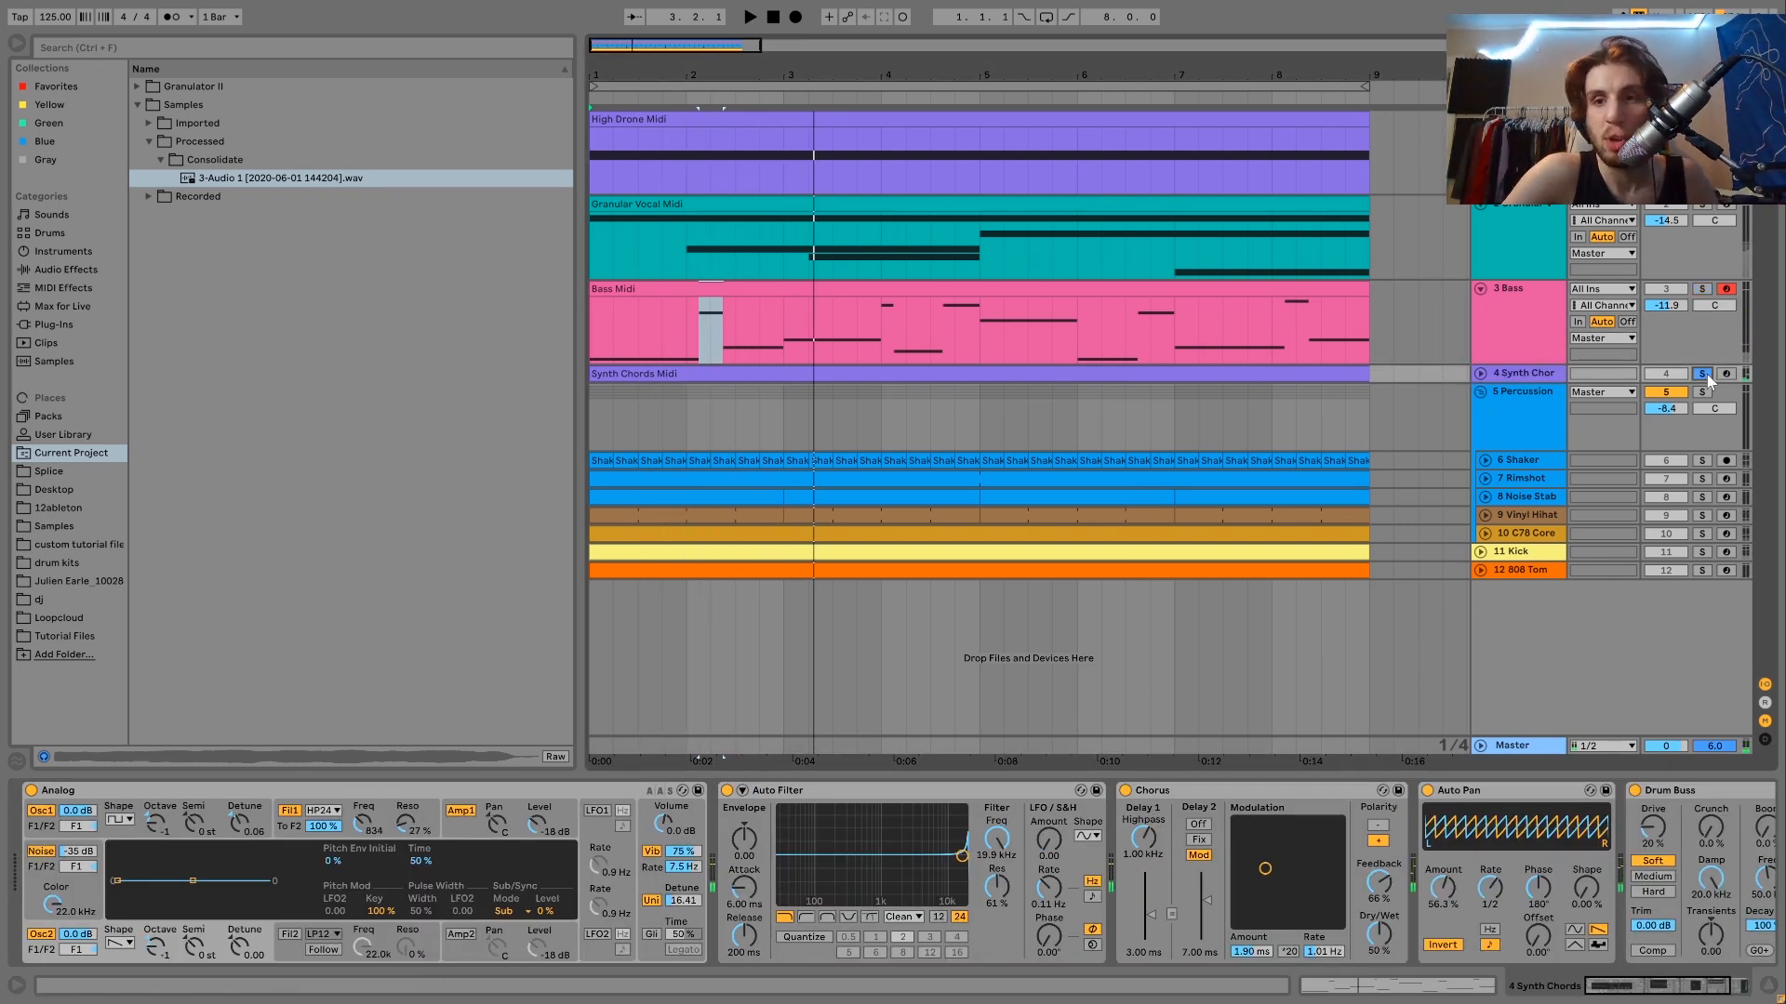
{"action": "left_click", "coordinate": [1479, 373]}
{"action": "key", "text": "space"}
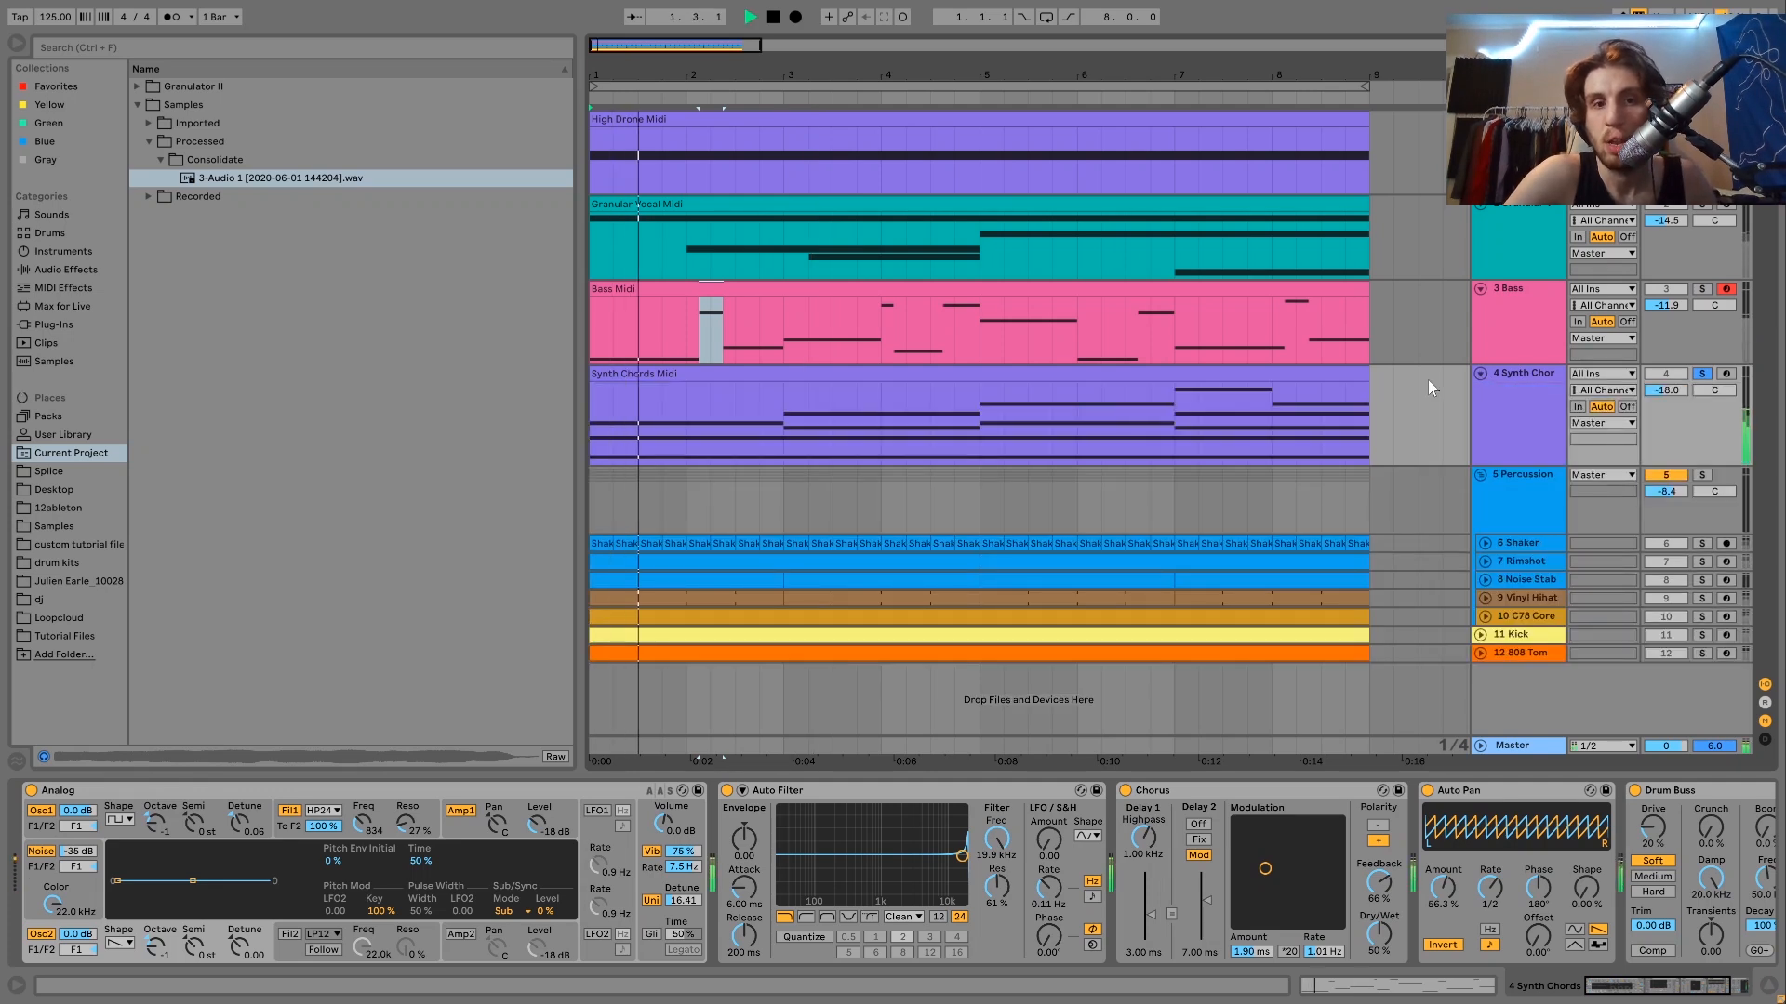
{"action": "double_click", "coordinate": [1254, 373]}
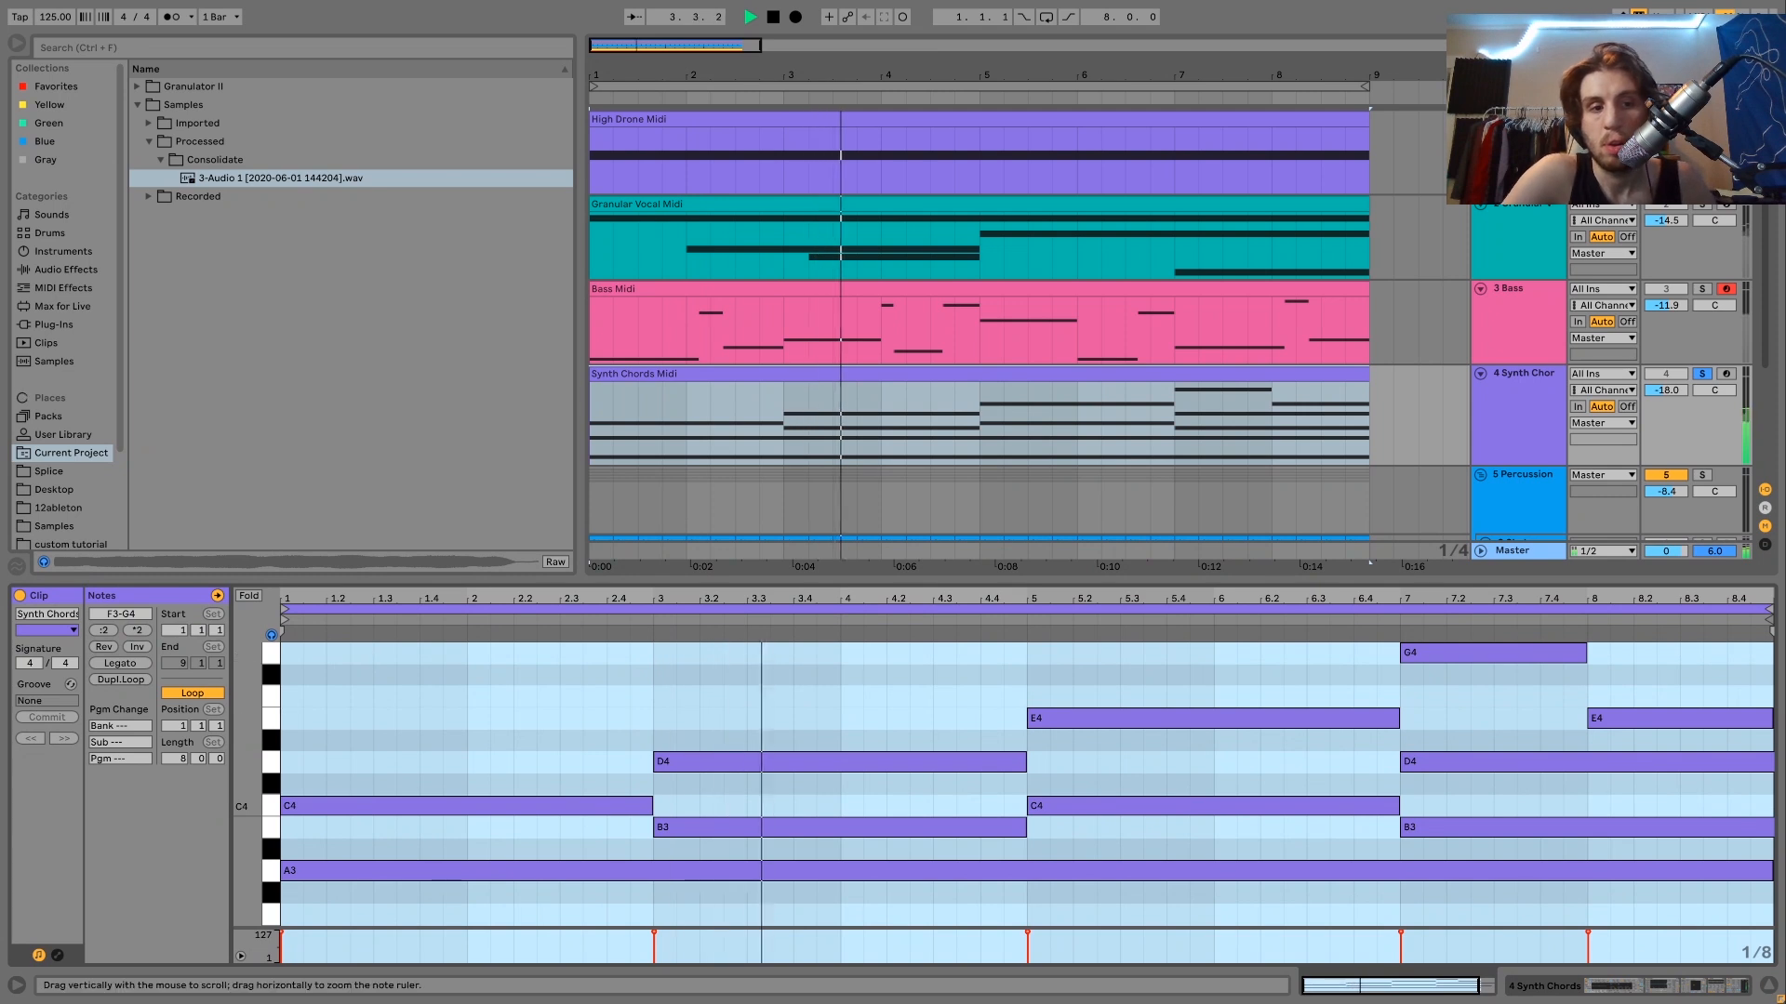
{"action": "left_click_drag", "start_coordinate": [250, 727], "coordinate": [242, 725]}
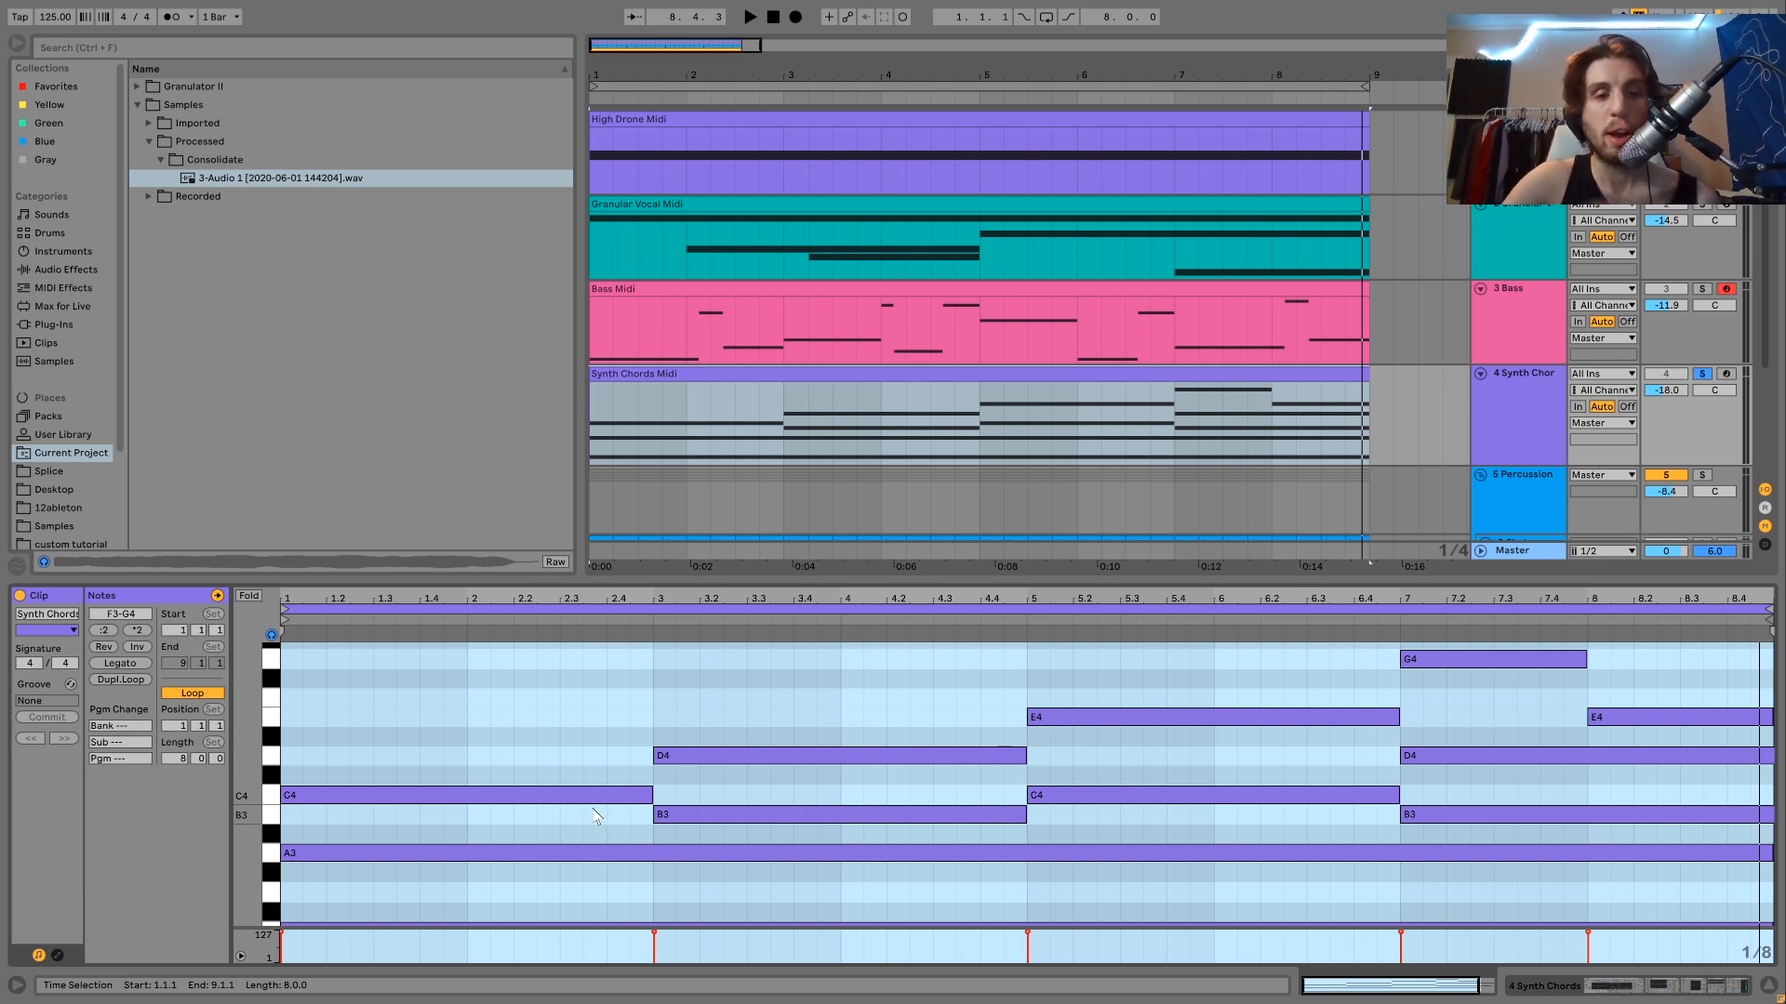
Audition the individual Synth Chords notes A3, B3, C4, D4 and E4 in the clip
{"action": "left_click", "coordinate": [618, 854]}
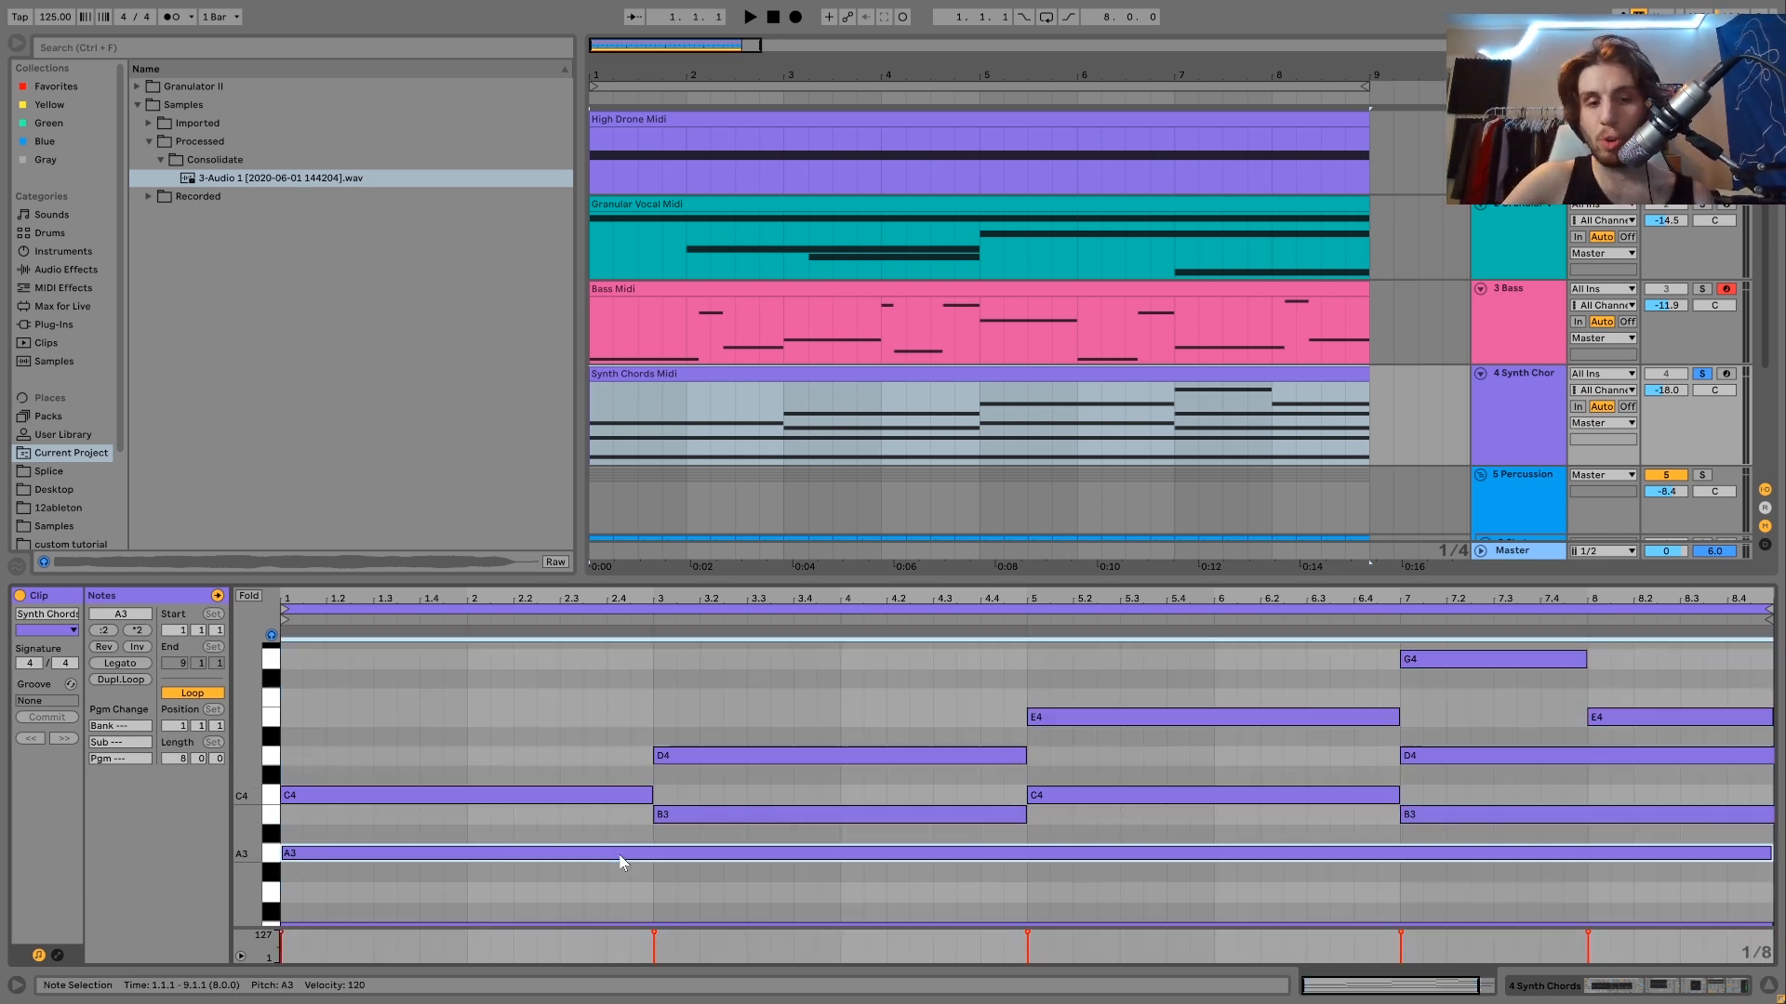
{"action": "left_click", "coordinate": [671, 818]}
{"action": "left_click", "coordinate": [626, 799]}
{"action": "left_click", "coordinate": [722, 754]}
{"action": "left_click", "coordinate": [1254, 718]}
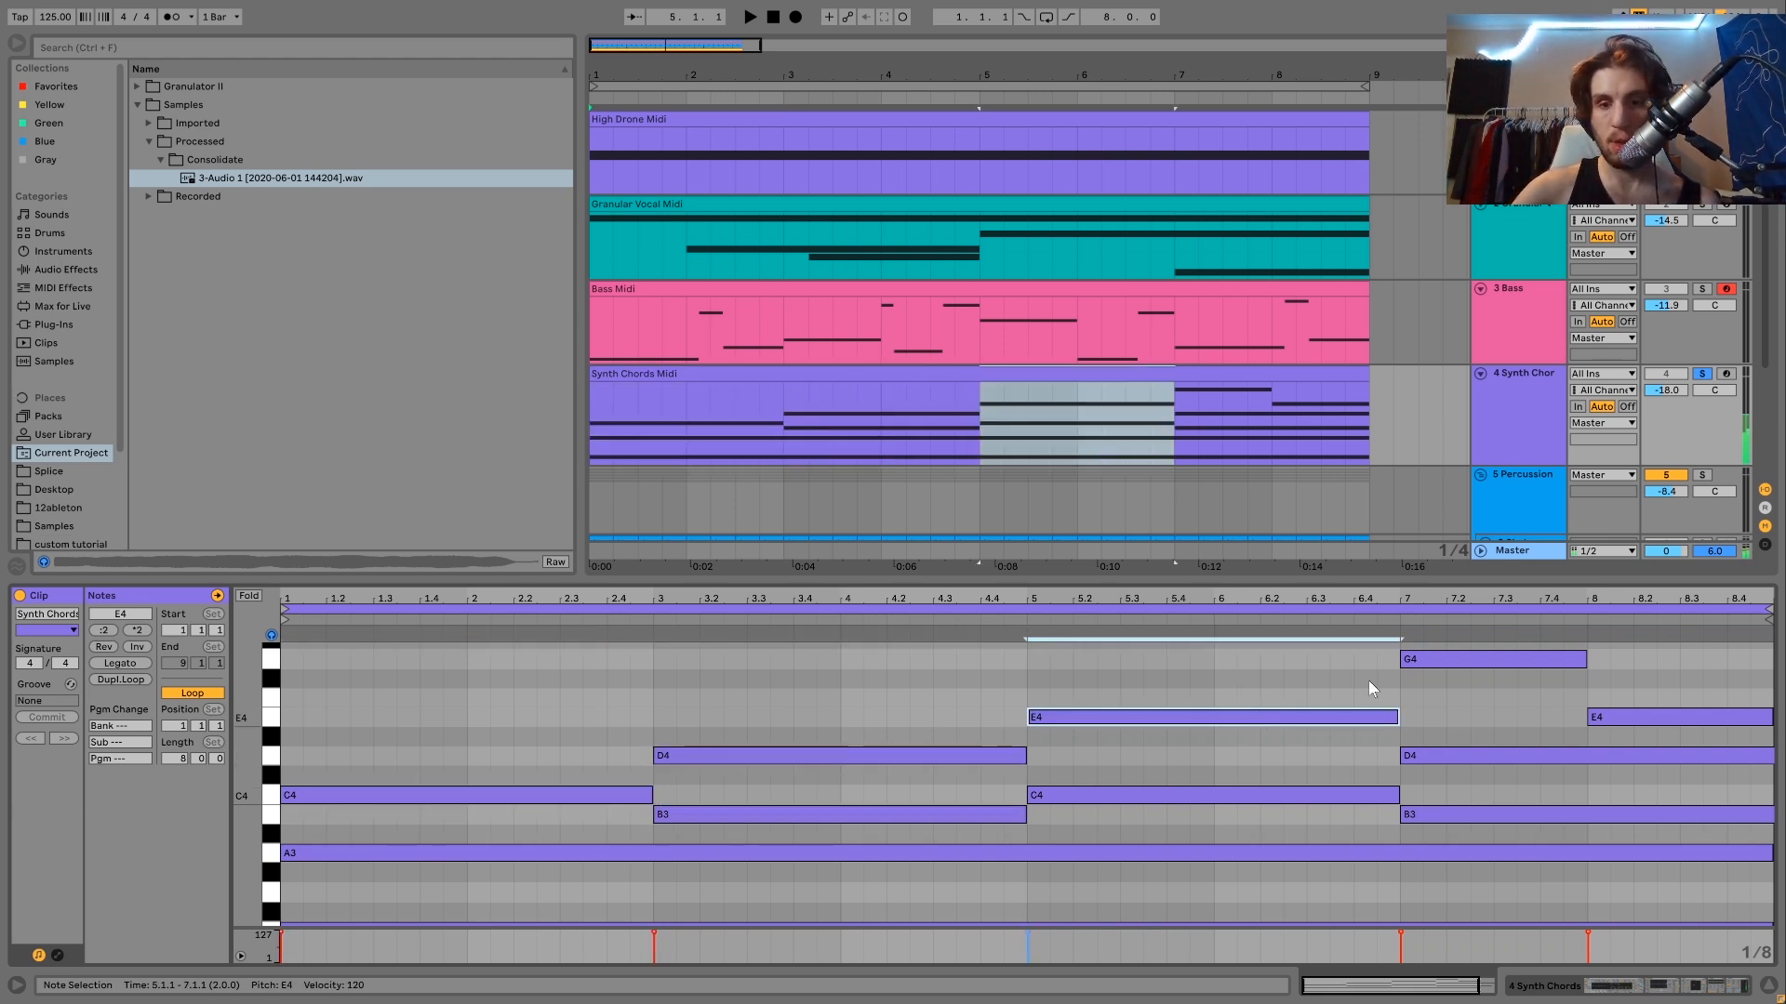
Transpose the Synth Chords note G4 in bar 7 down an octave to G3 and back up to G4
{"action": "left_click", "coordinate": [1424, 659]}
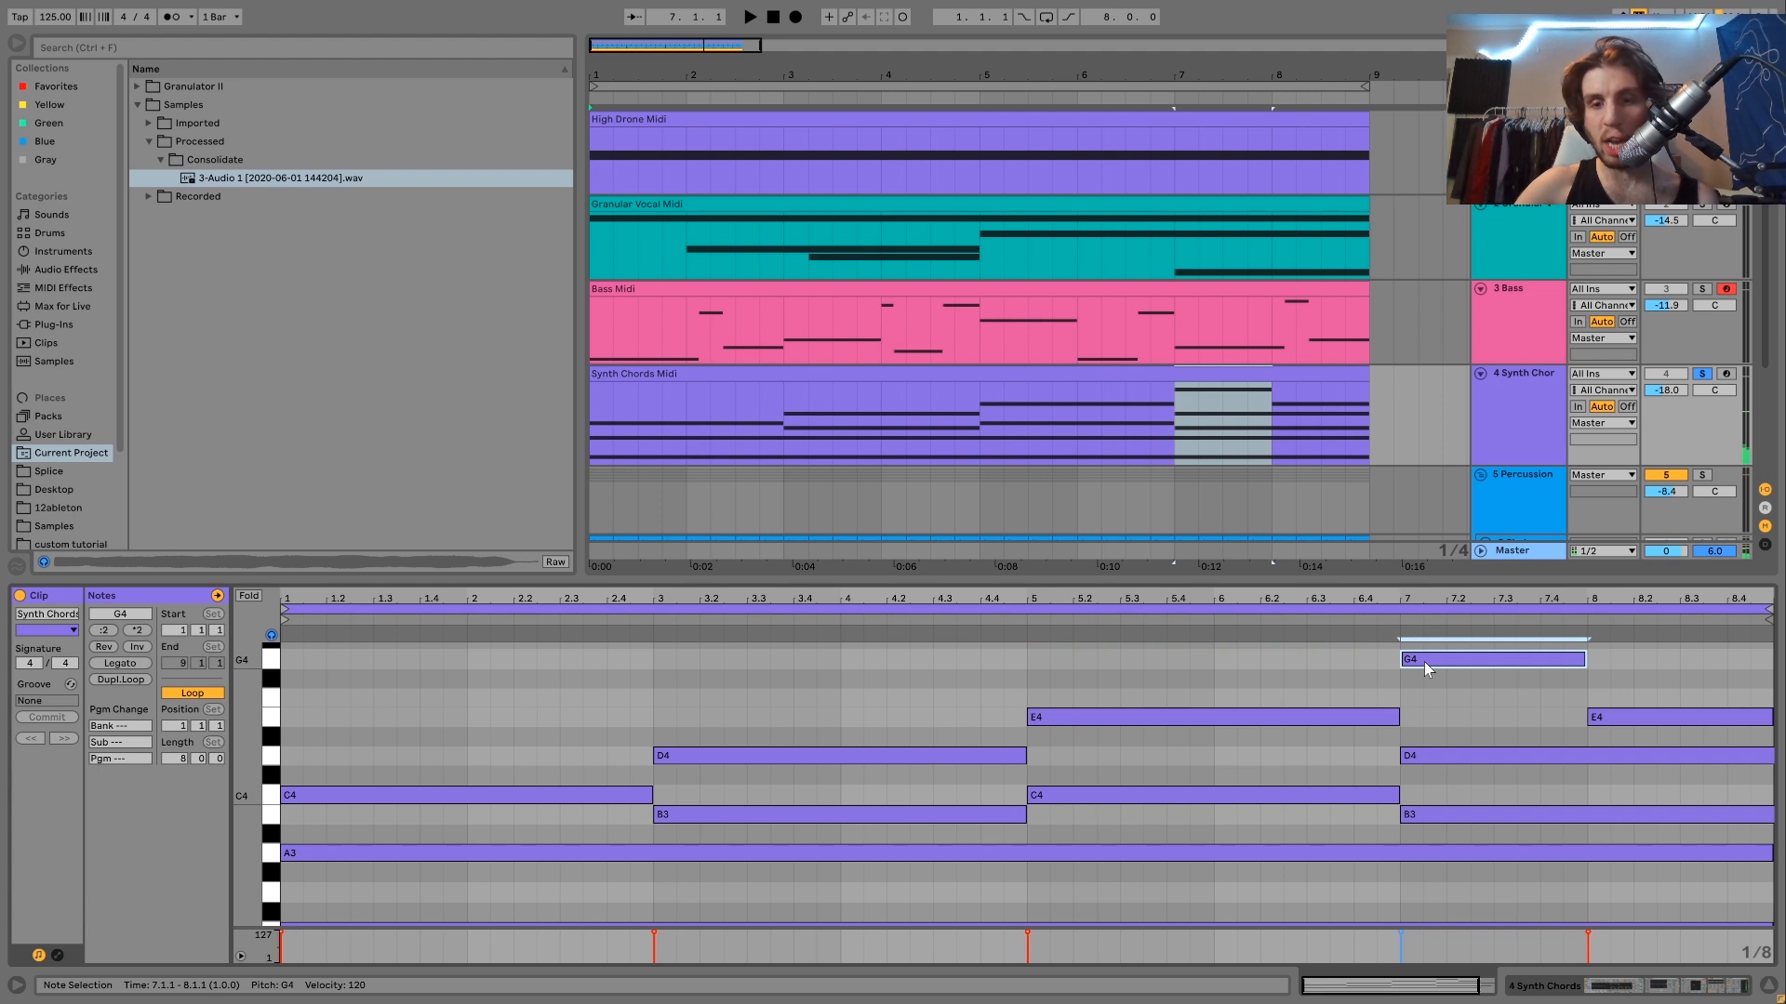
{"action": "key", "text": "shift+Down"}
{"action": "left_click", "coordinate": [1425, 661]}
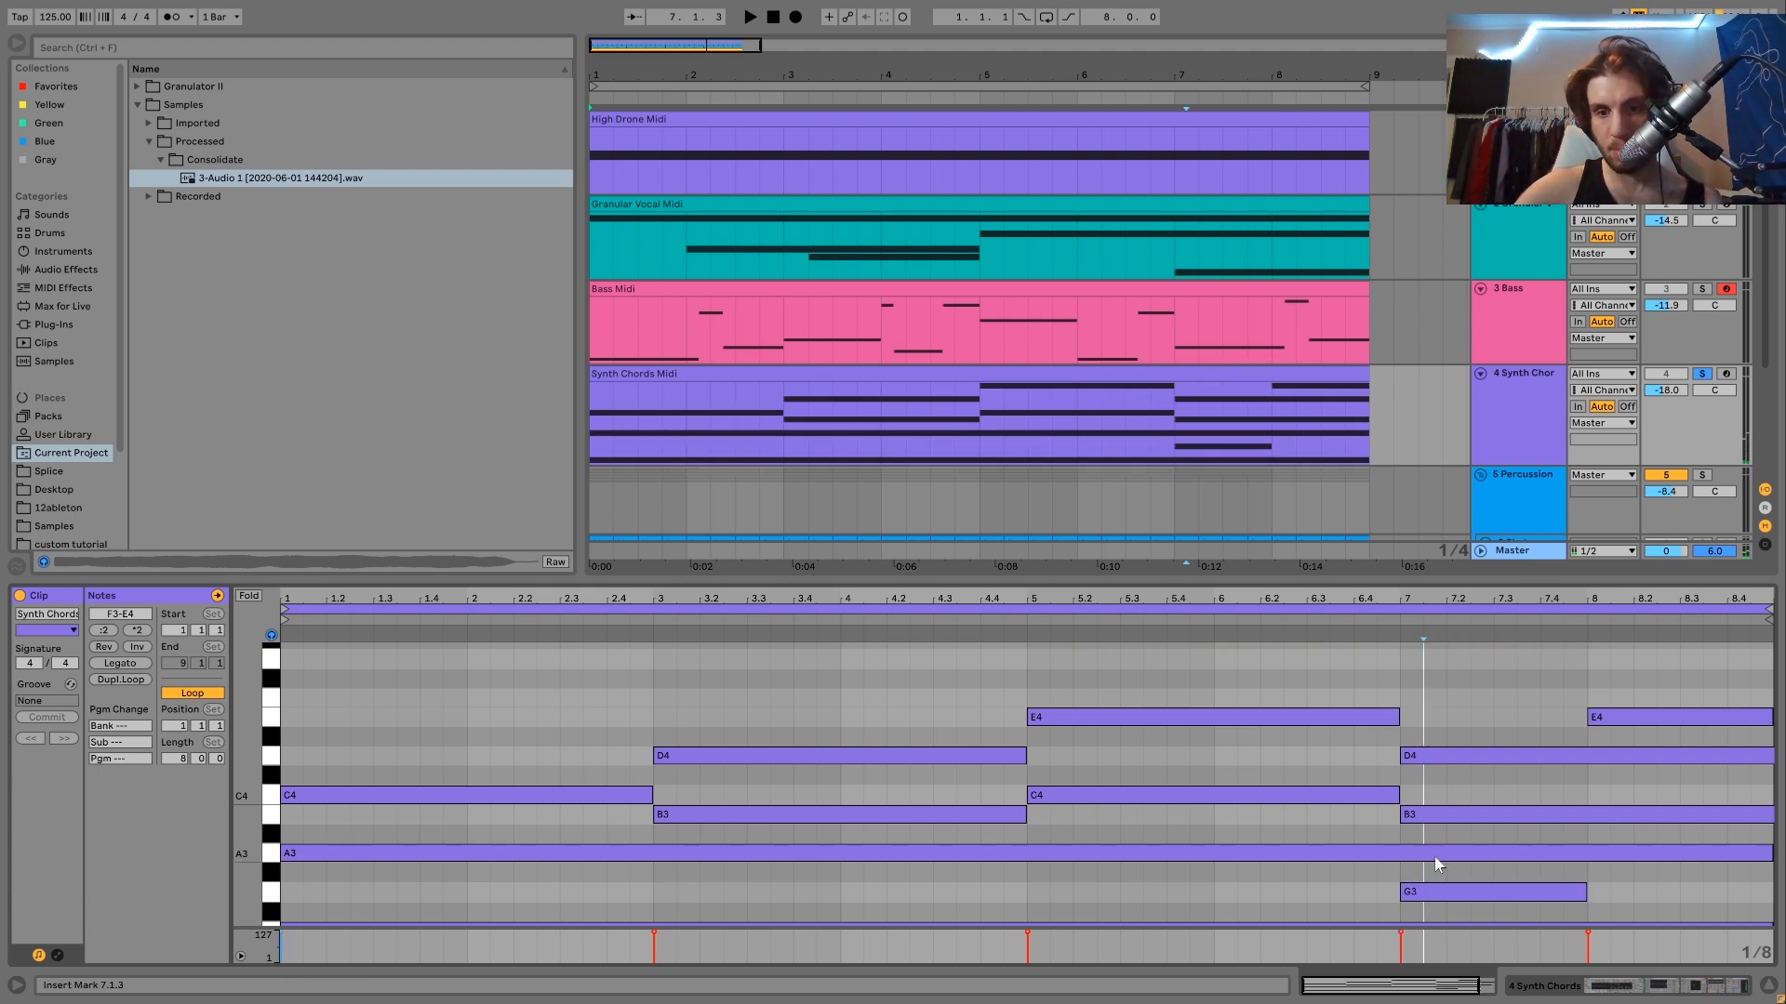
{"action": "left_click", "coordinate": [1432, 894]}
{"action": "key", "text": "shift+Up"}
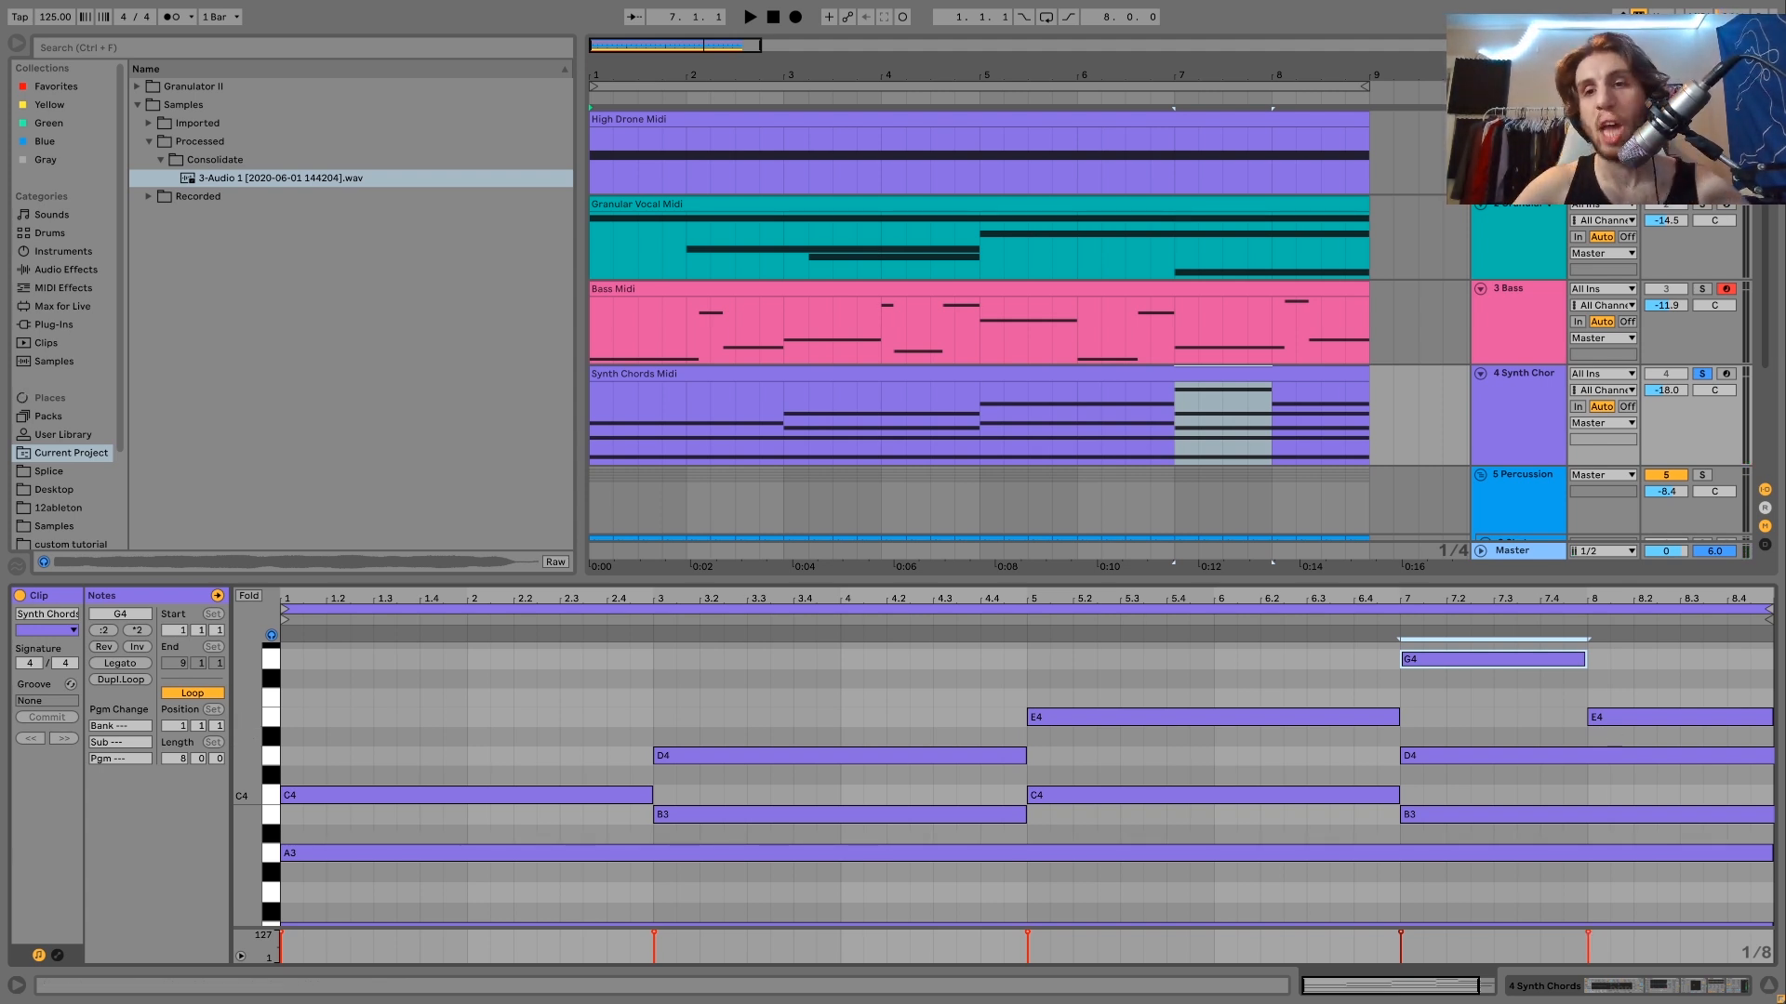
Audition Synth Chords with Granular Vocal and Bass soloed alongside, and stop playback
{"action": "key", "text": "space"}
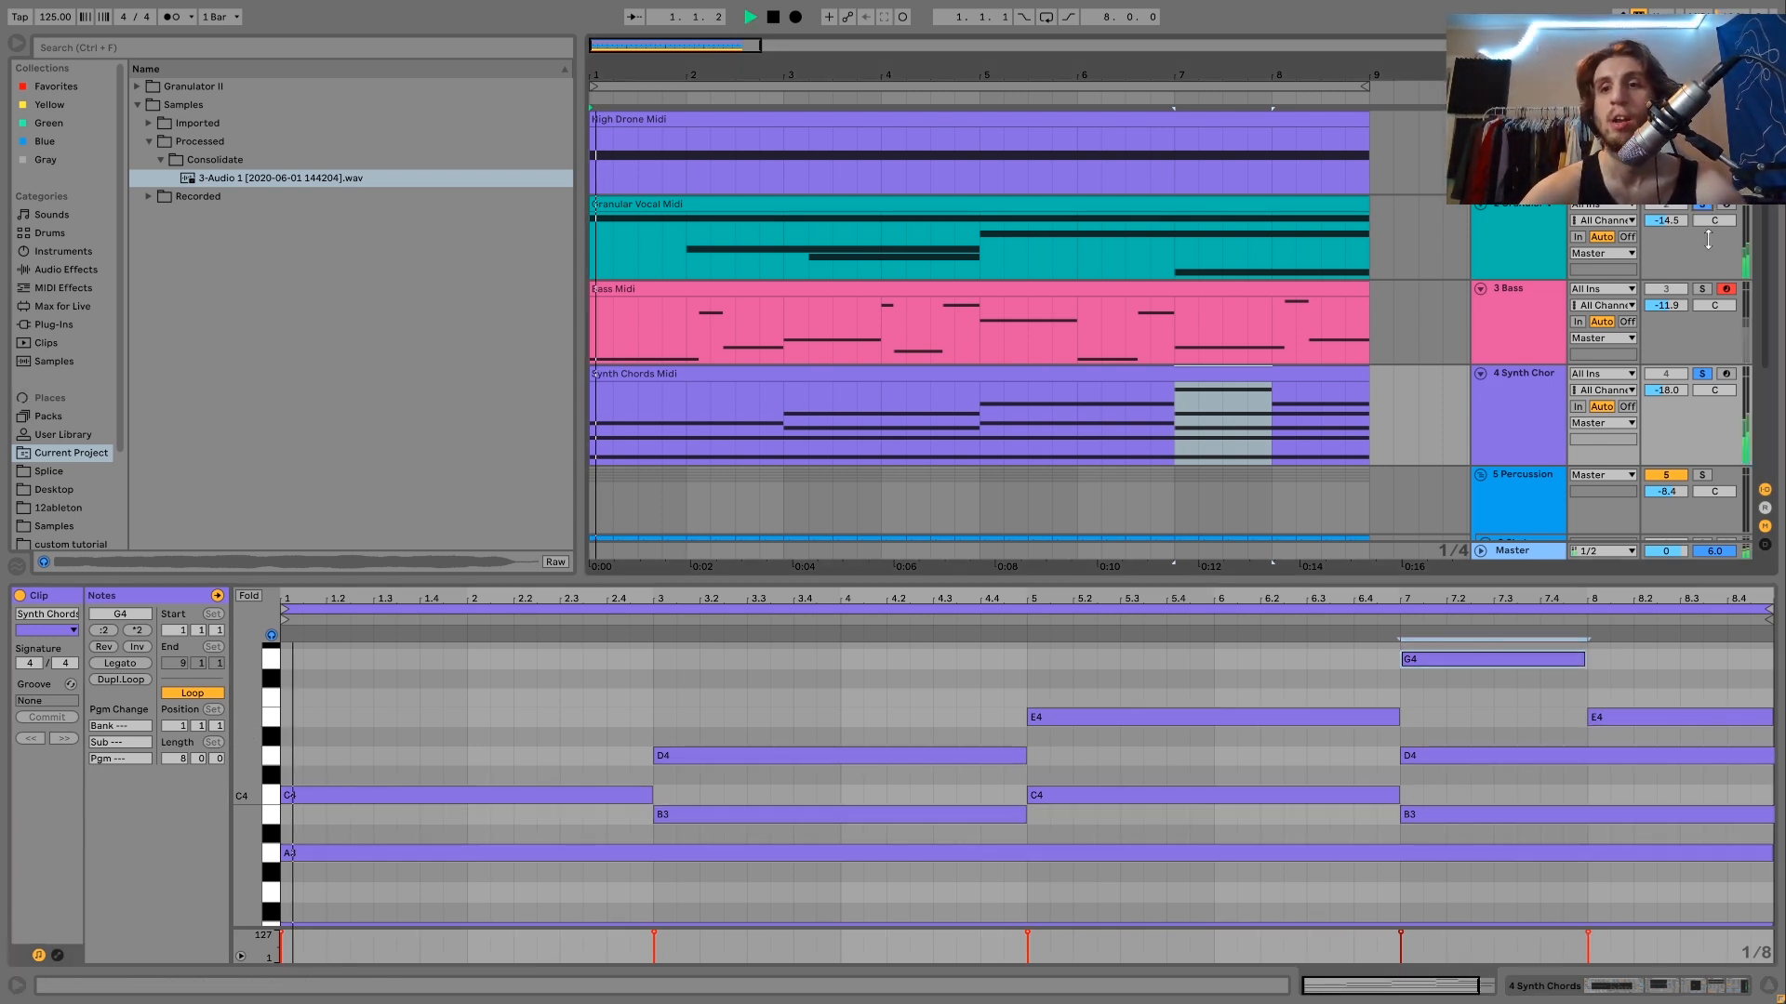
{"action": "left_click", "coordinate": [1701, 289], "text": "ctrl"}
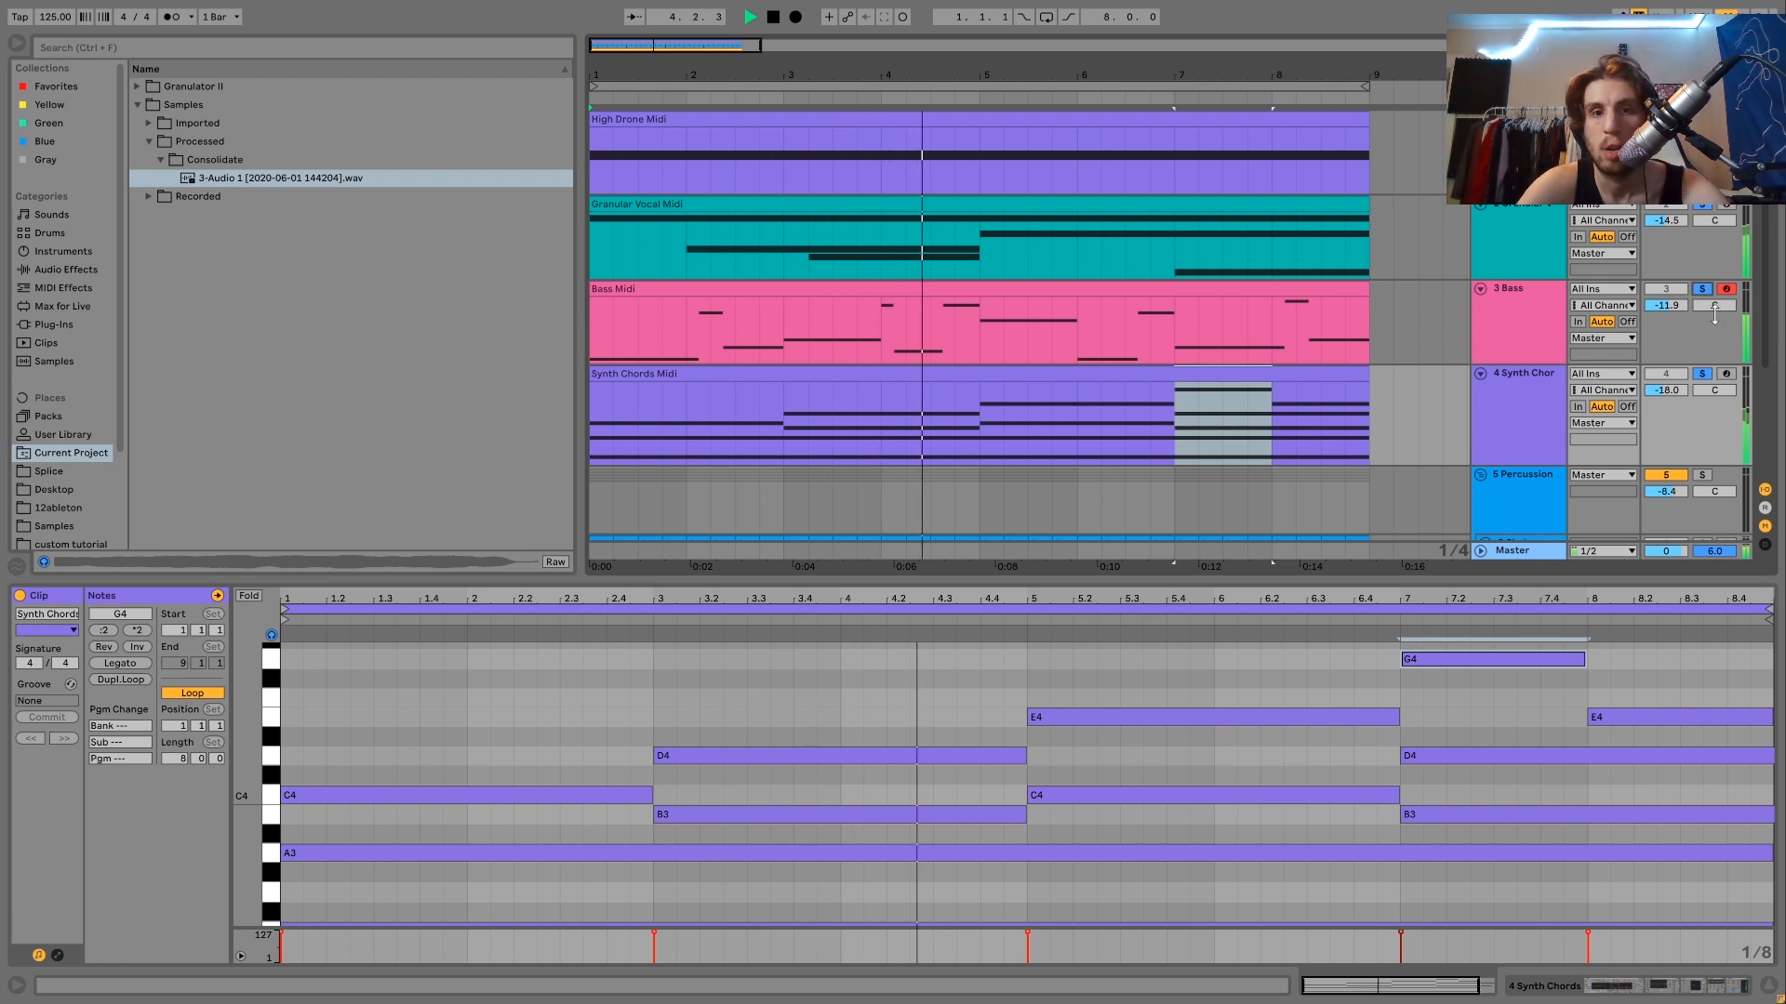
{"action": "key", "text": "space"}
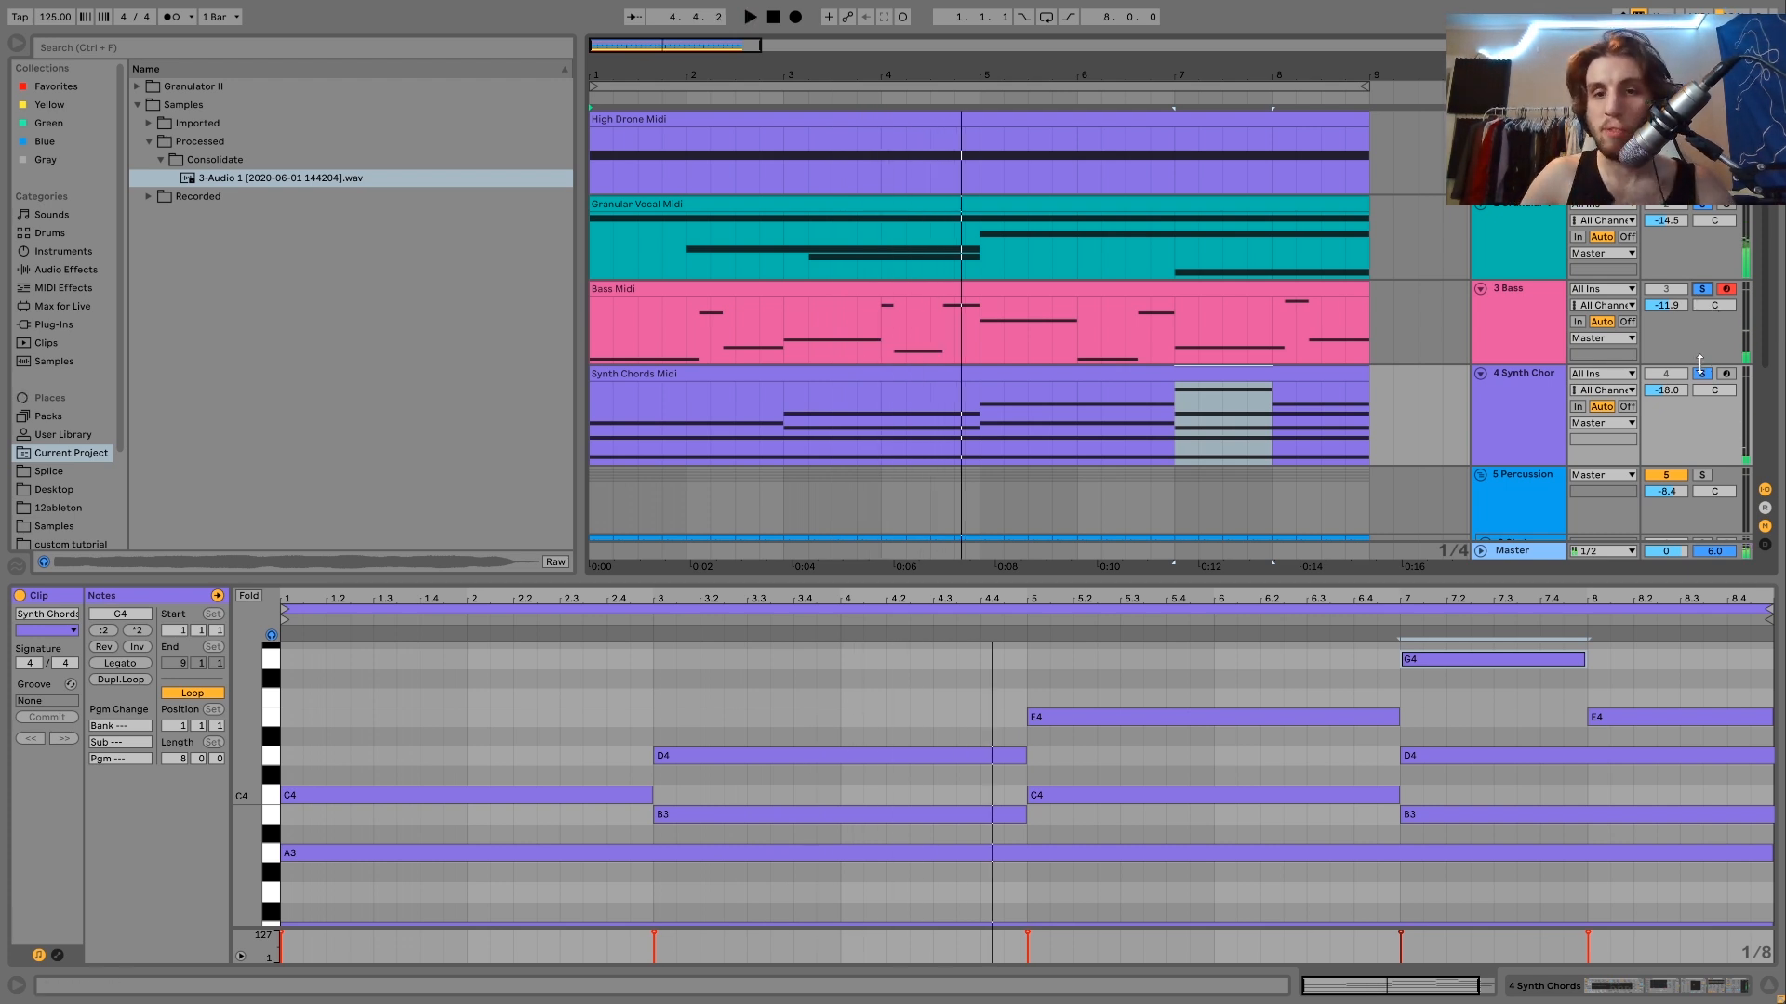
{"action": "left_click", "coordinate": [1701, 373]}
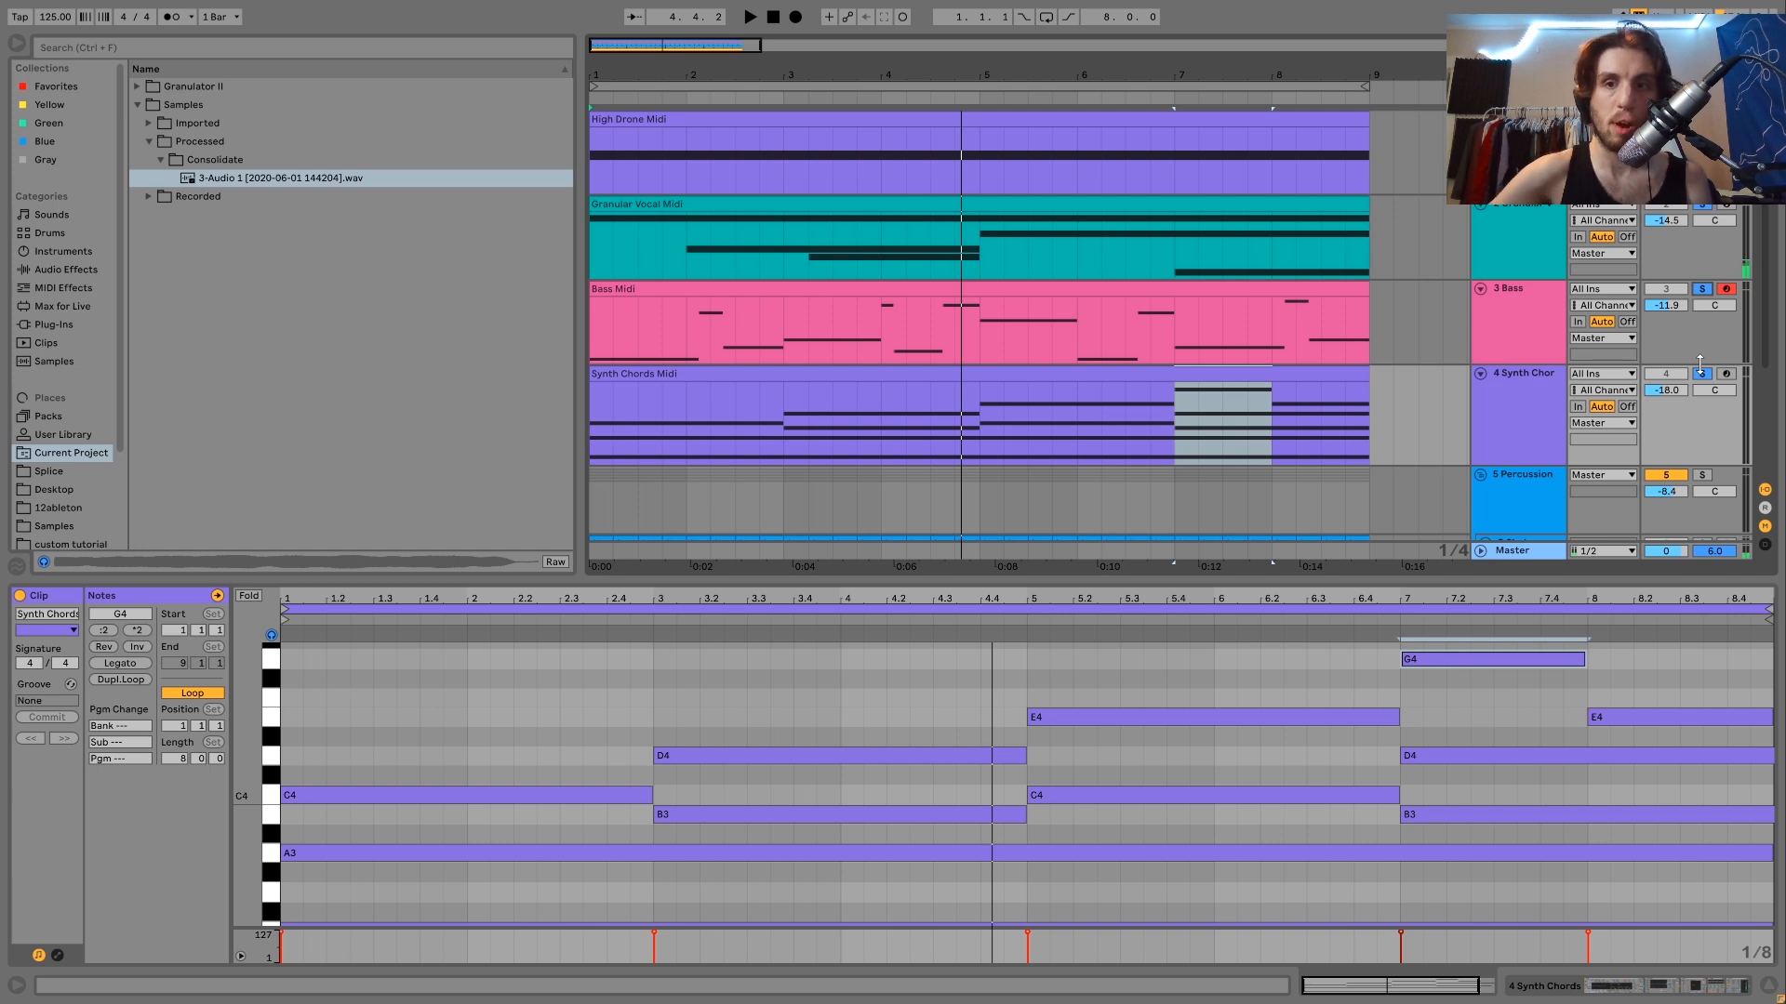
Display the Synth Chords track's device chain, solo the track alone, and select its Auto Filter
{"action": "left_click", "coordinate": [1497, 409]}
{"action": "key", "text": "shift+Tab"}
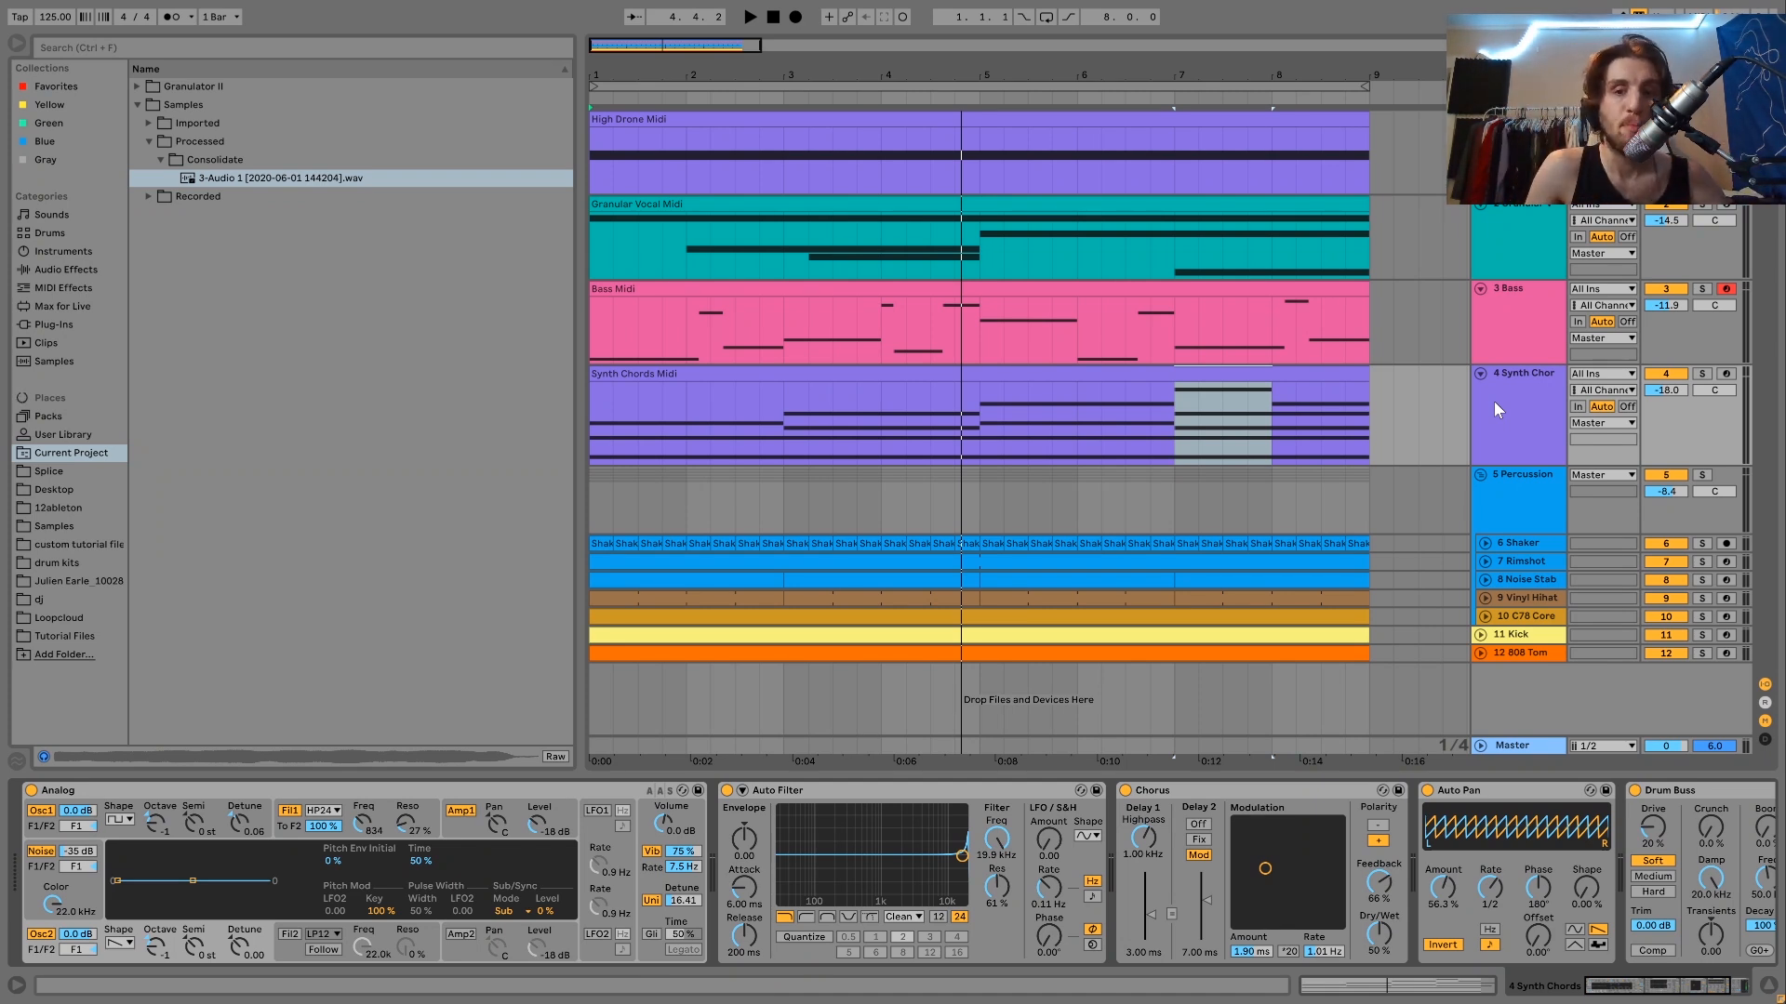
{"action": "left_click", "coordinate": [1701, 373]}
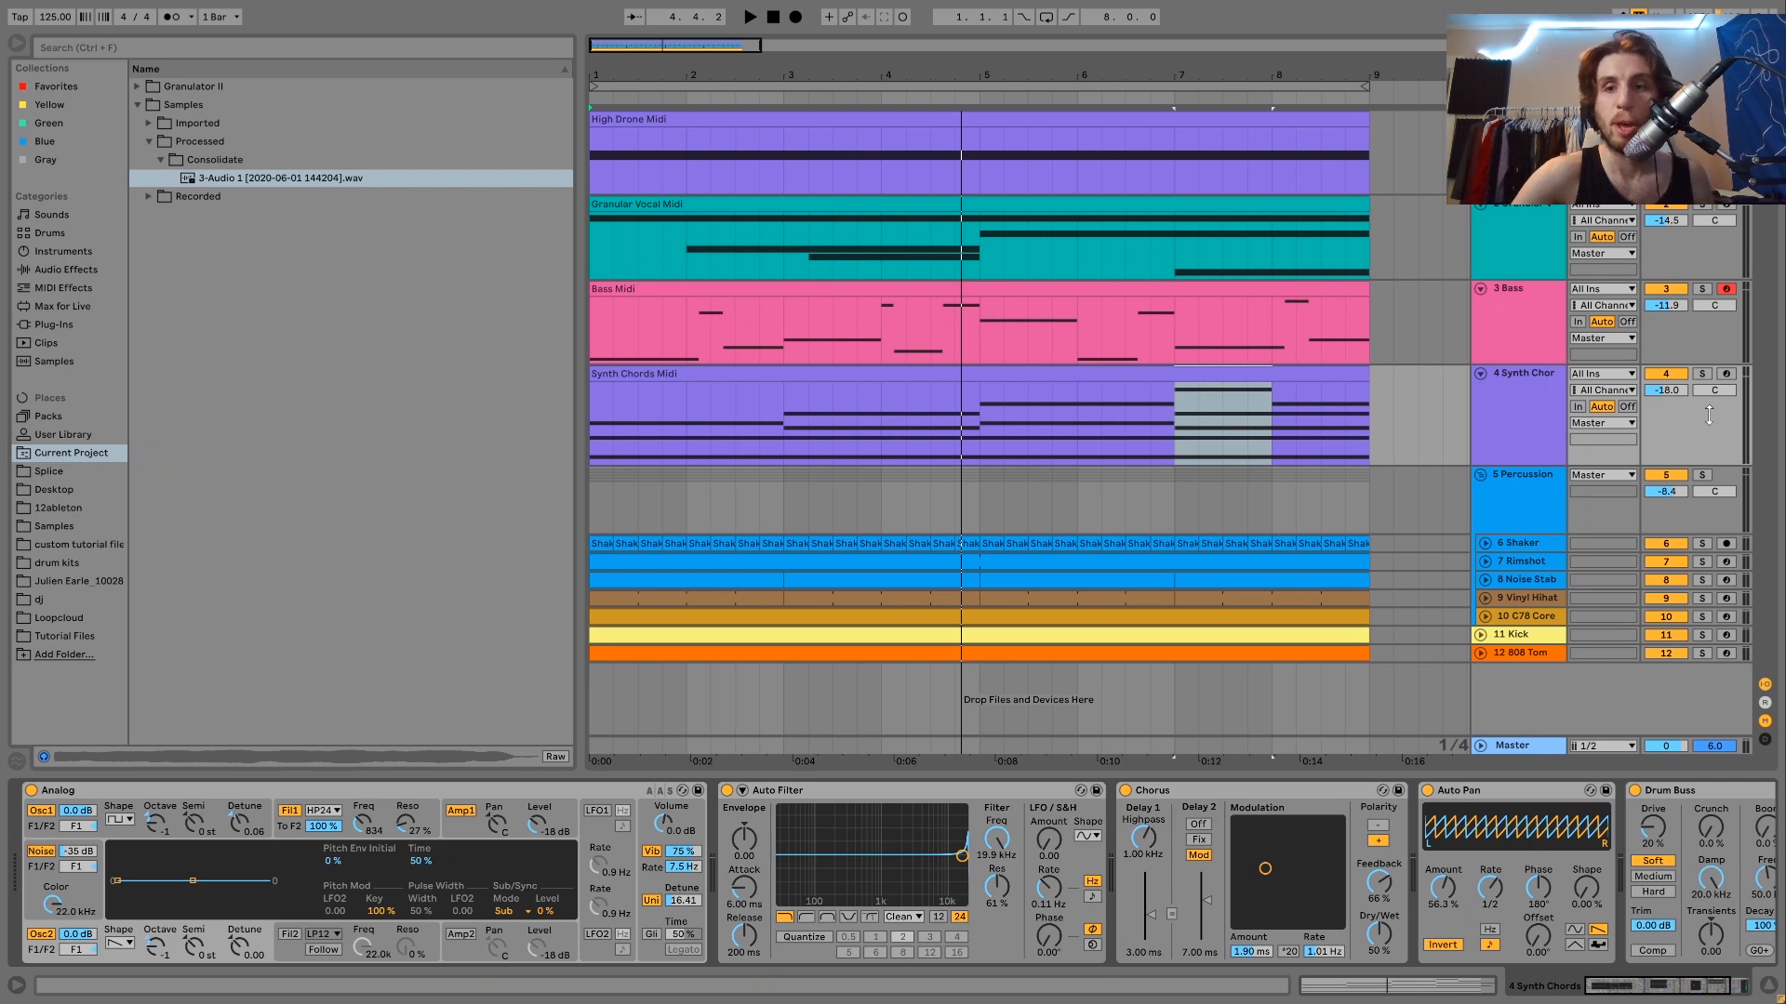
{"action": "left_click", "coordinate": [860, 797]}
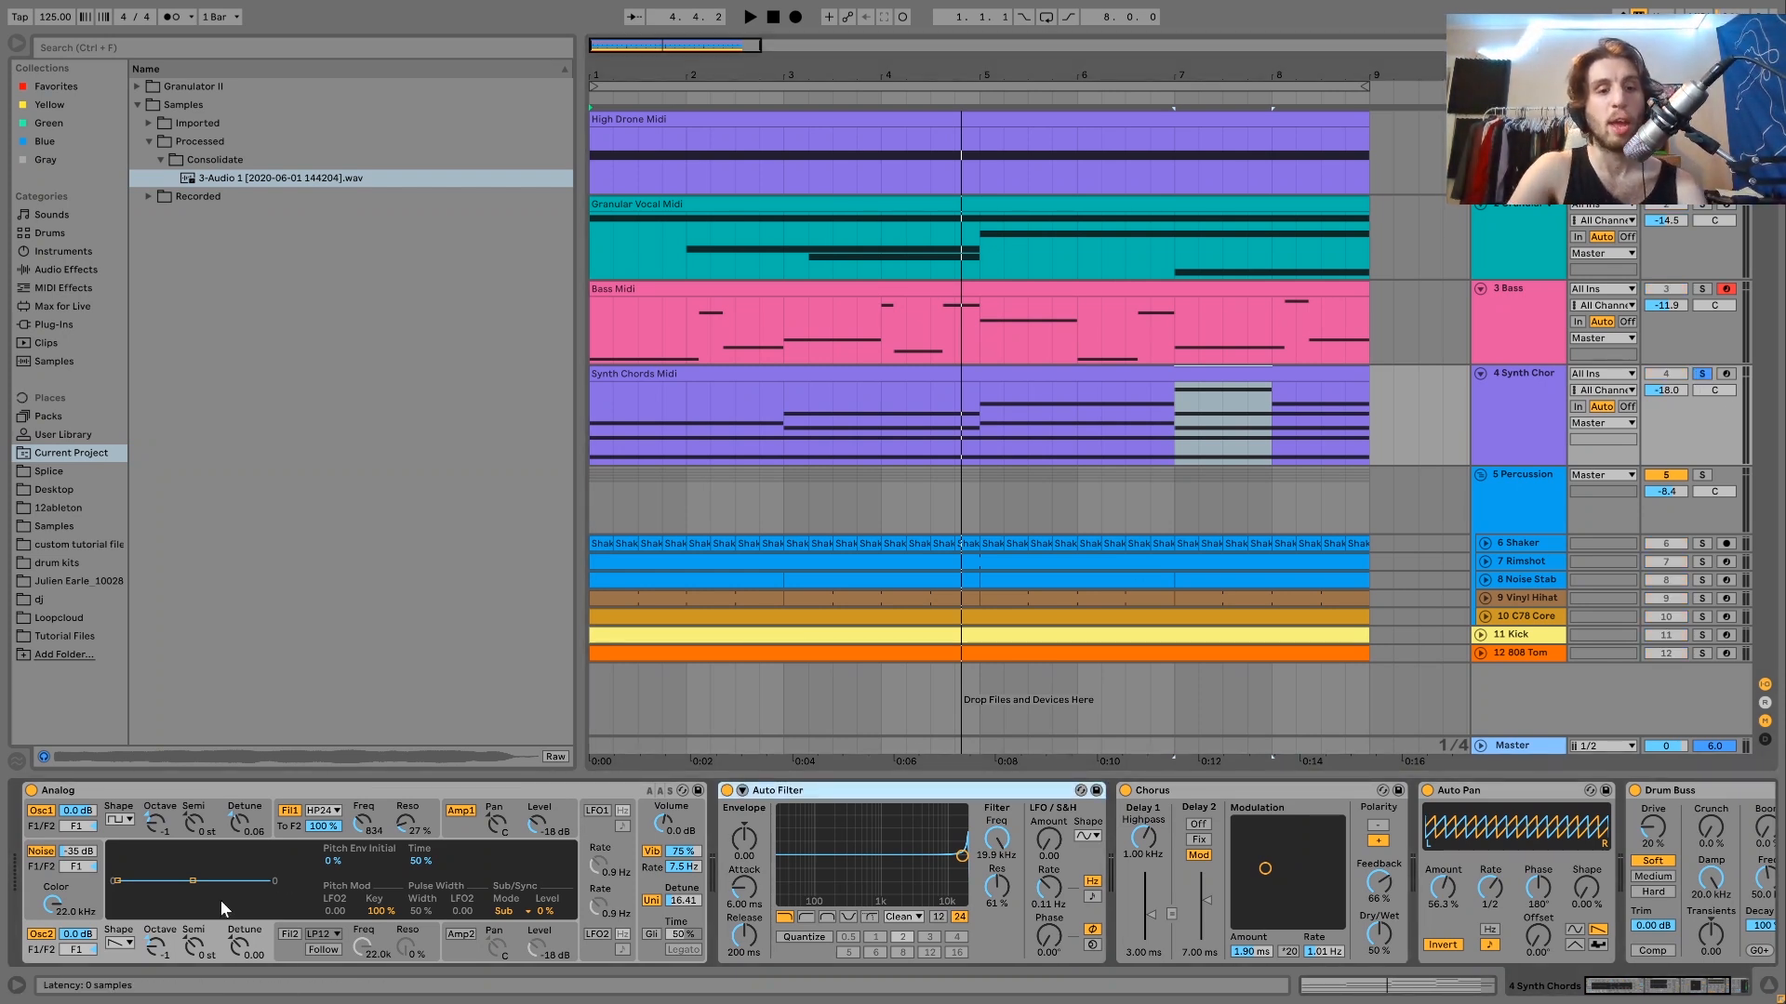
Remove the Auto Filter from the Synth Chords chain and display the Analog synth's Filter 1 settings
{"action": "key", "text": "Delete"}
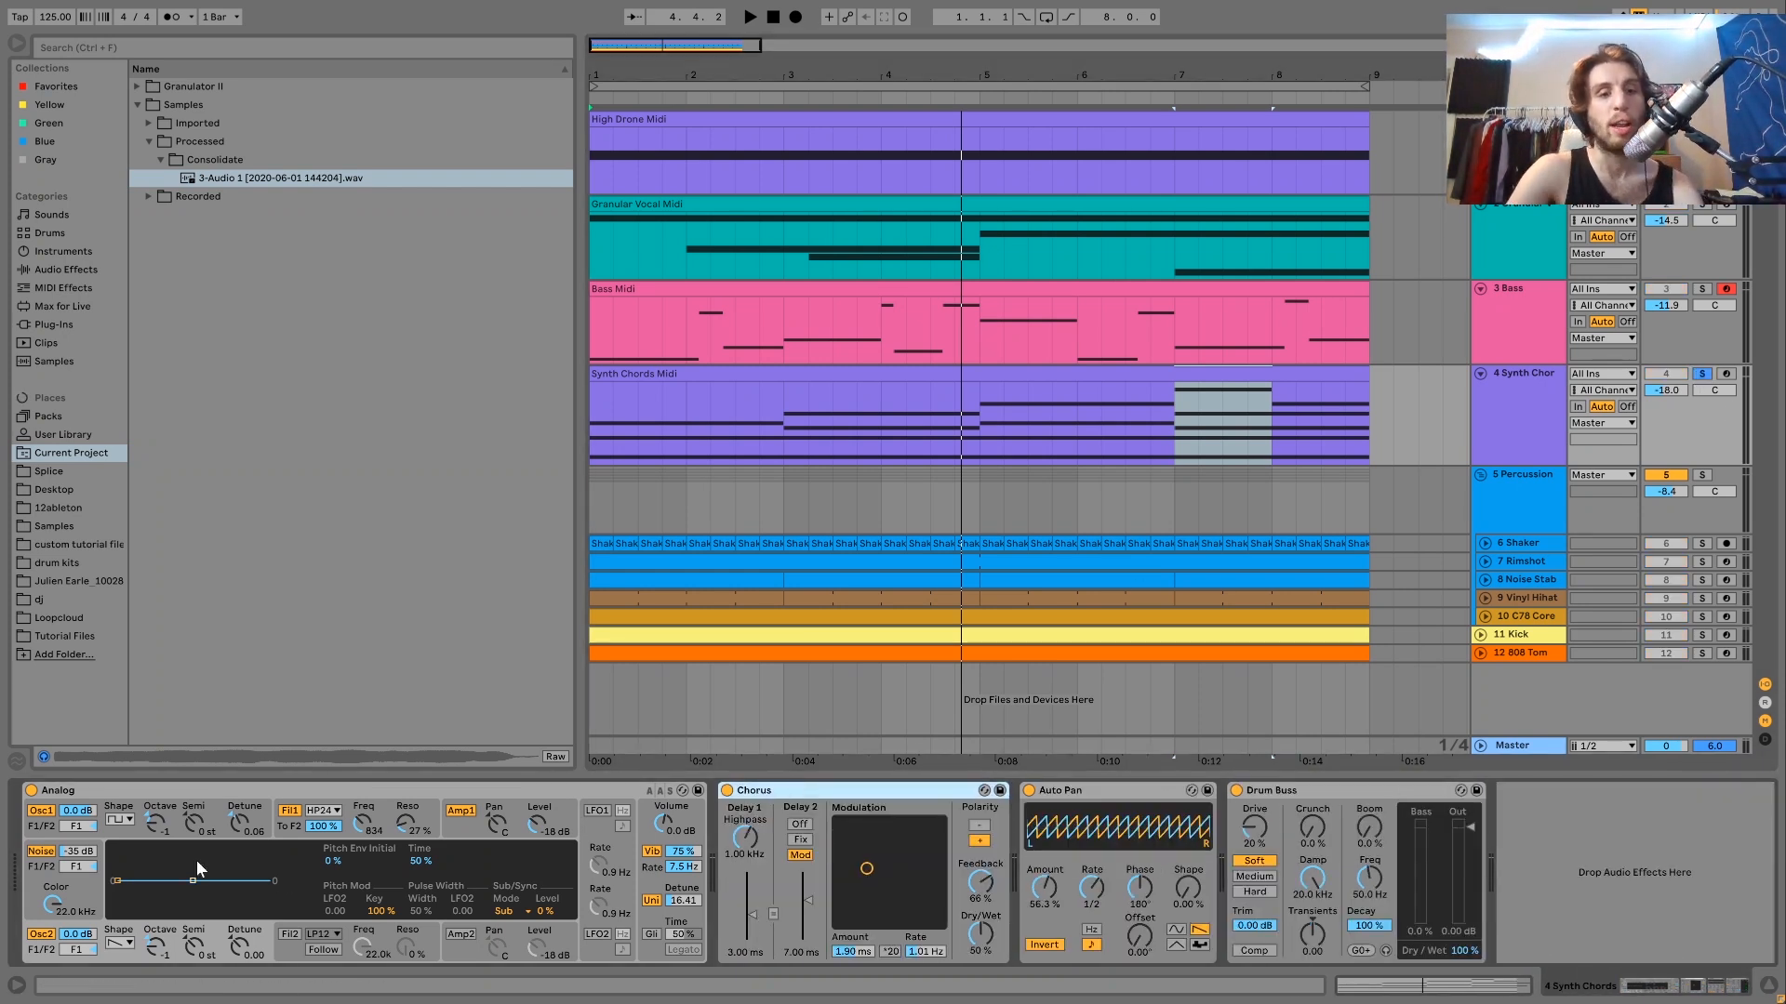
{"action": "left_click", "coordinate": [121, 836]}
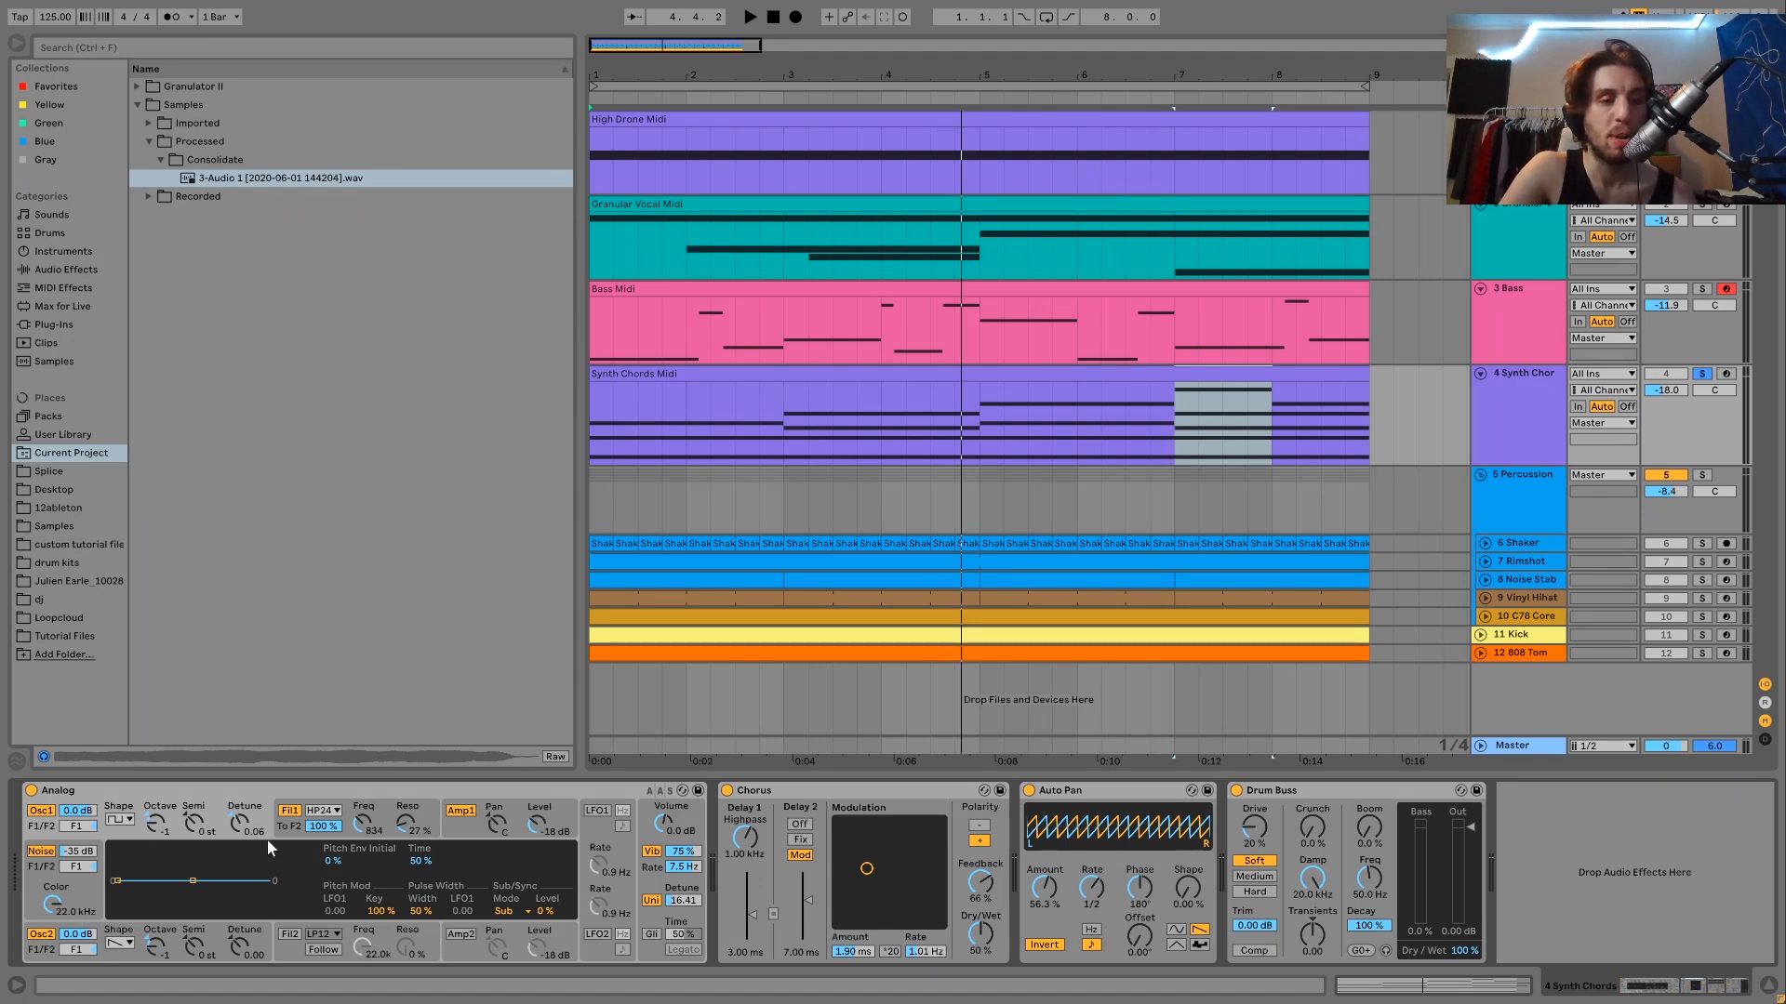
{"action": "left_click", "coordinate": [288, 814]}
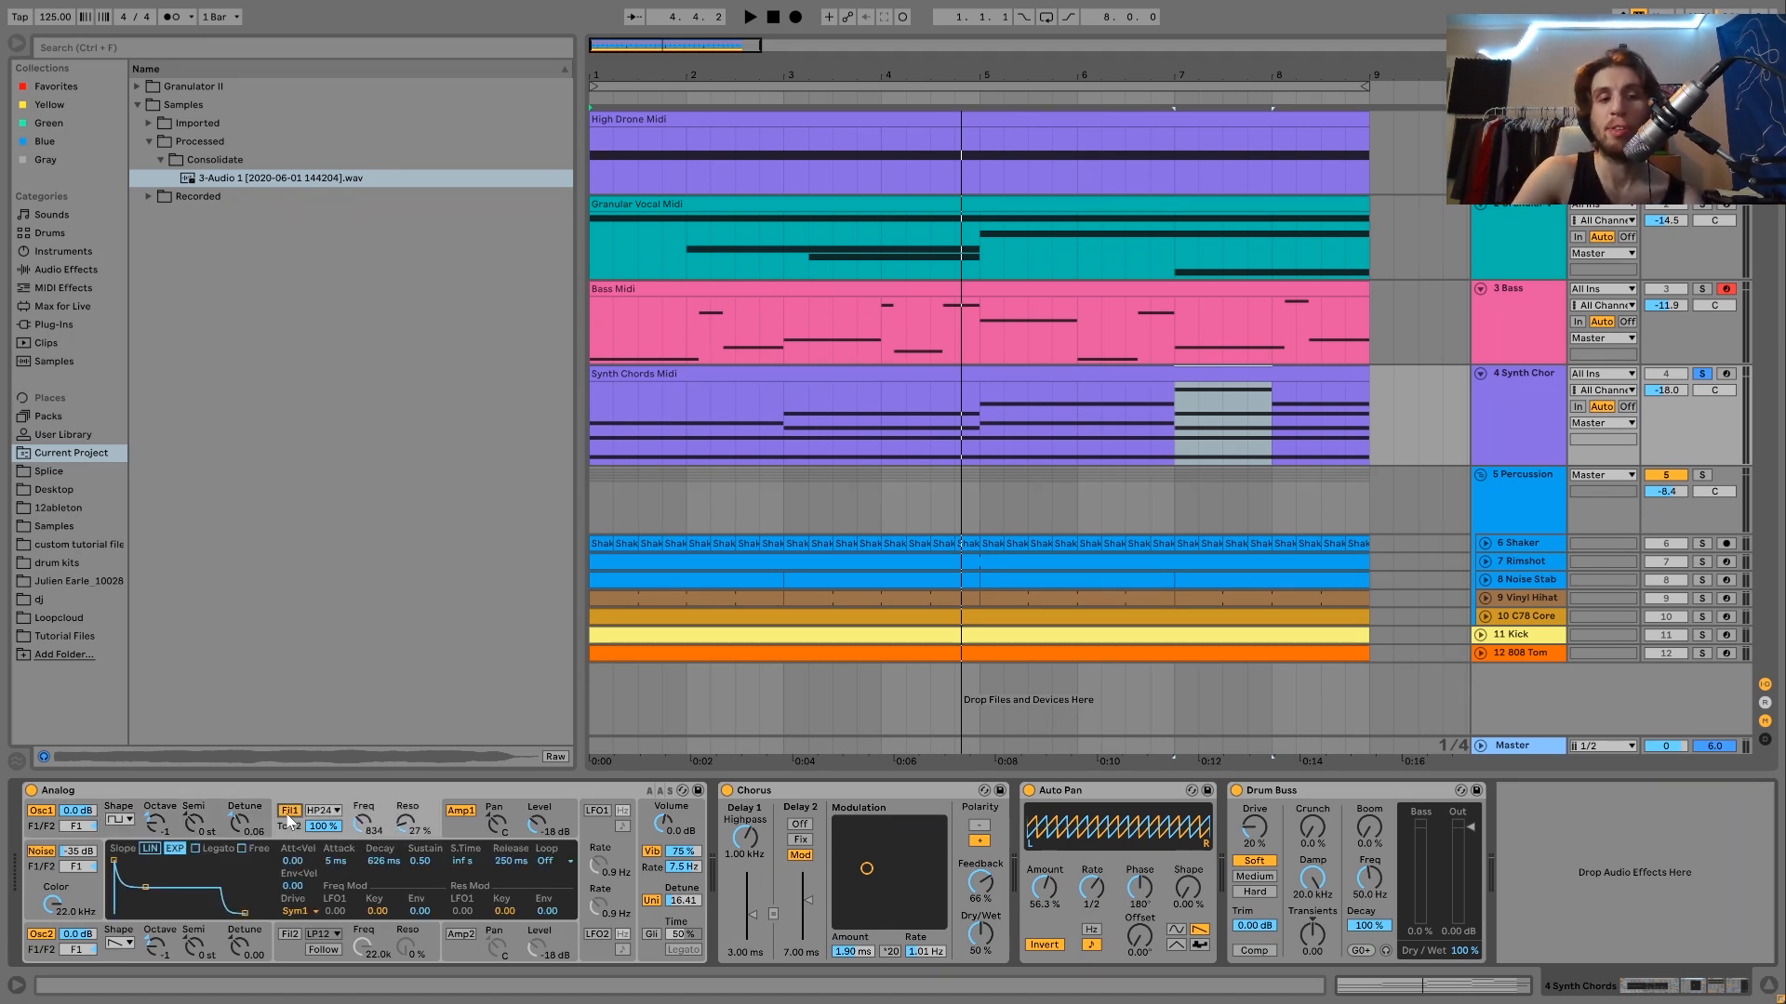
Audition Synth Chords with the Analog's Filter 1 toggled off and on, adding Bass to the solo, and stop playback
{"action": "key", "text": "space"}
{"action": "left_click", "coordinate": [289, 814]}
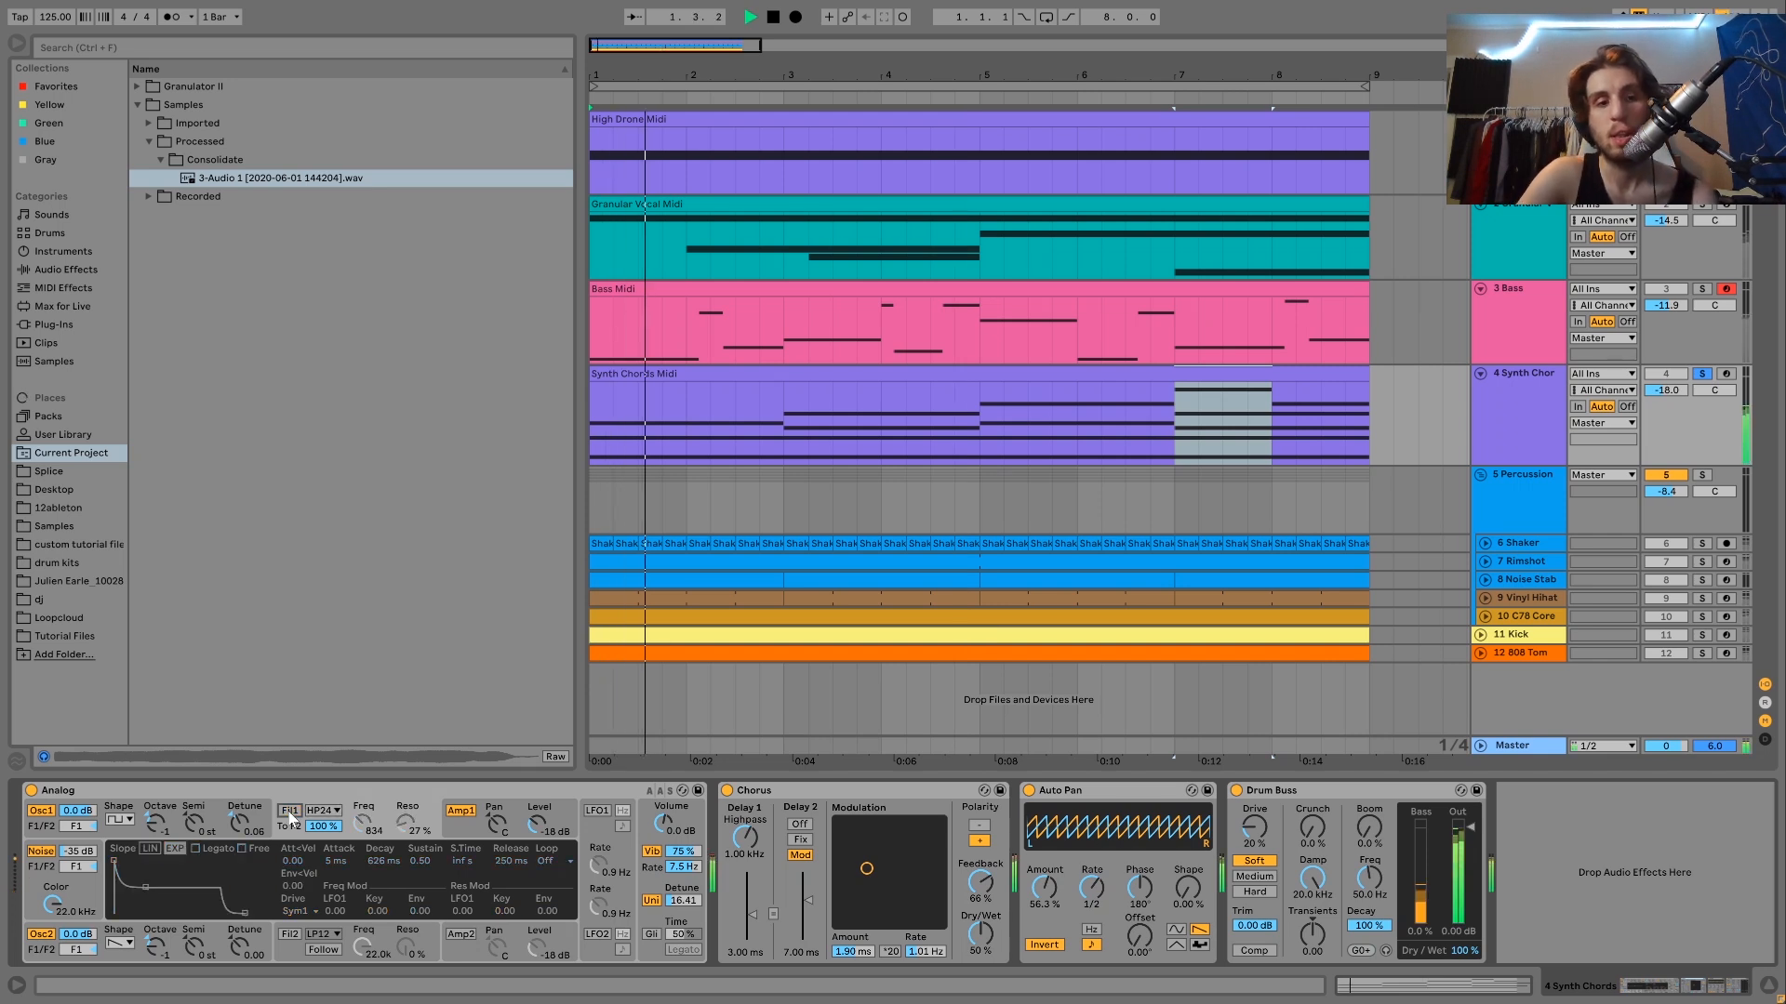
{"action": "left_click", "coordinate": [288, 813]}
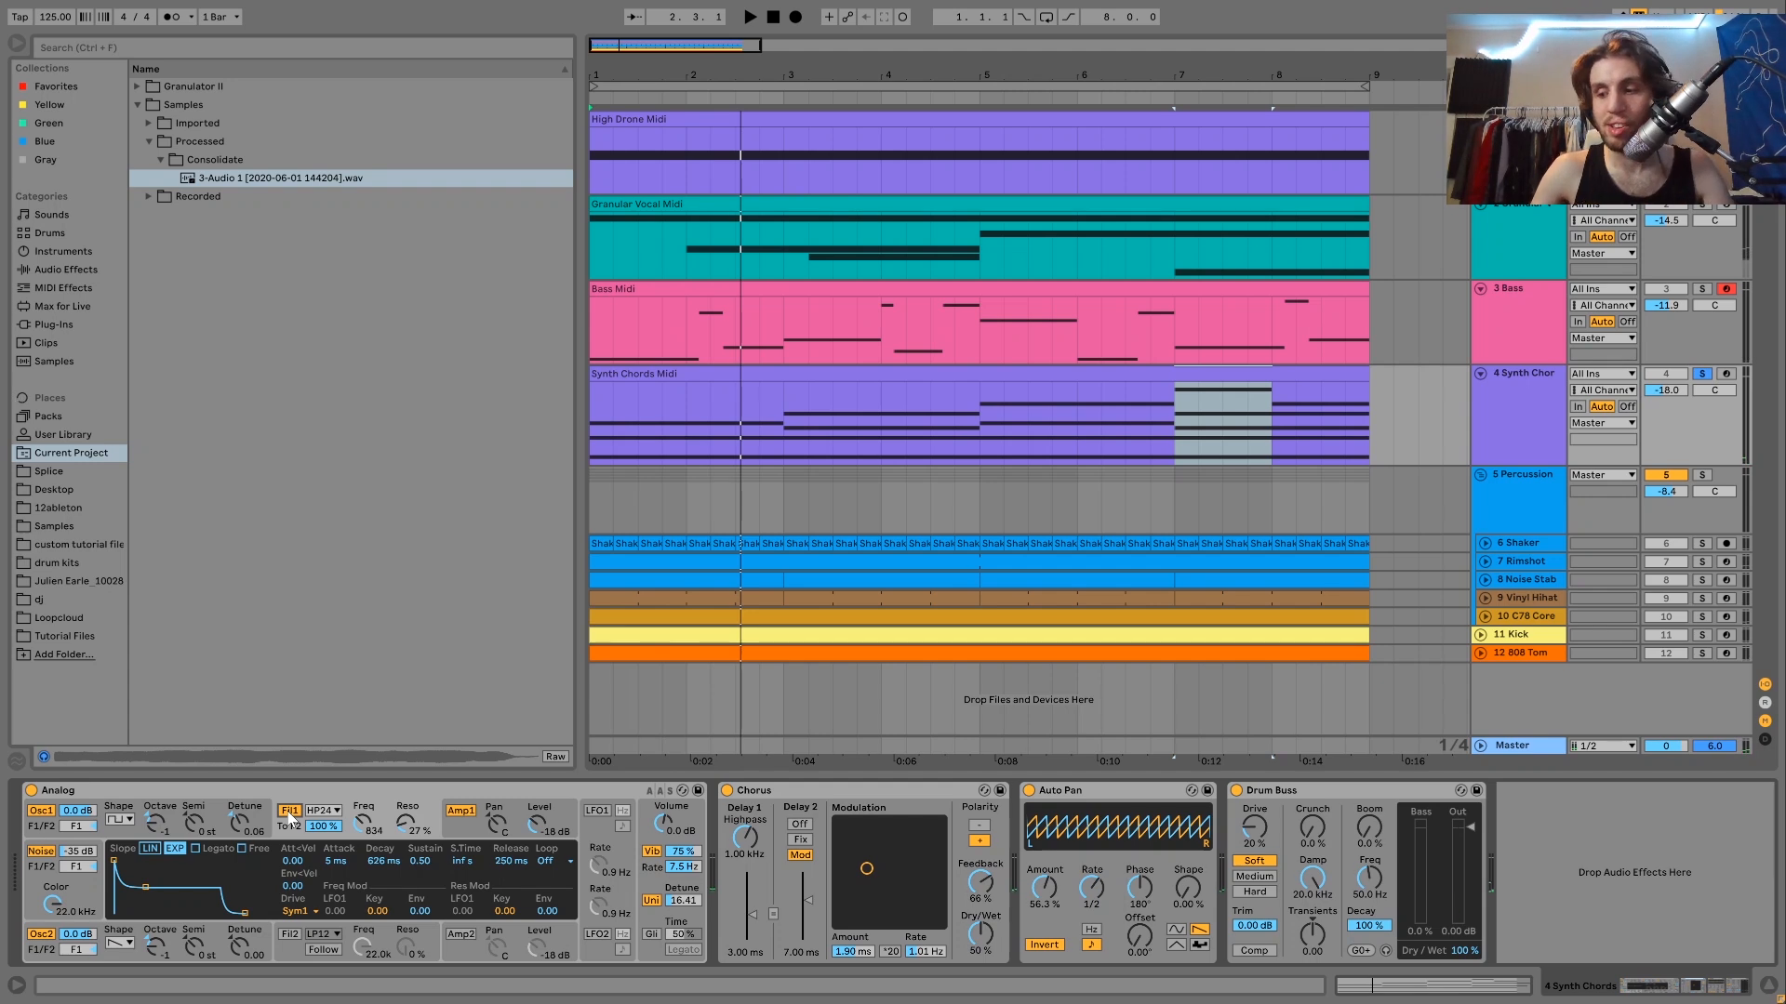
{"action": "key", "text": "space"}
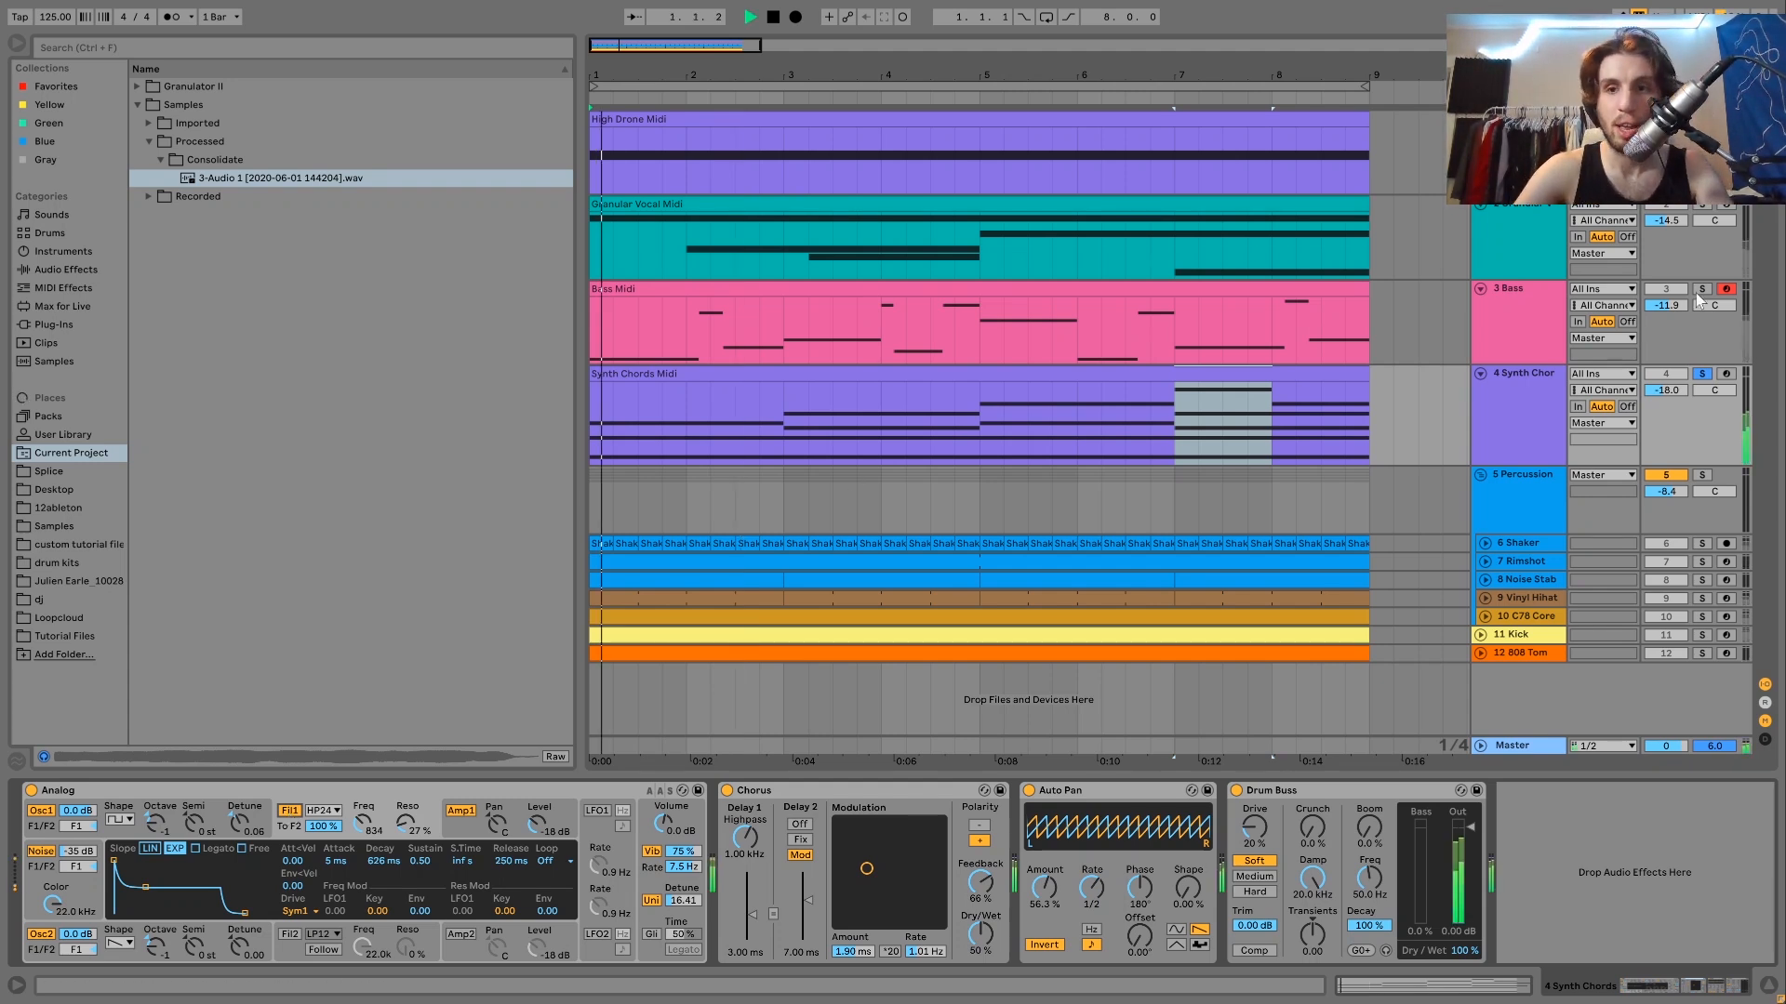
{"action": "left_click", "coordinate": [1702, 289]}
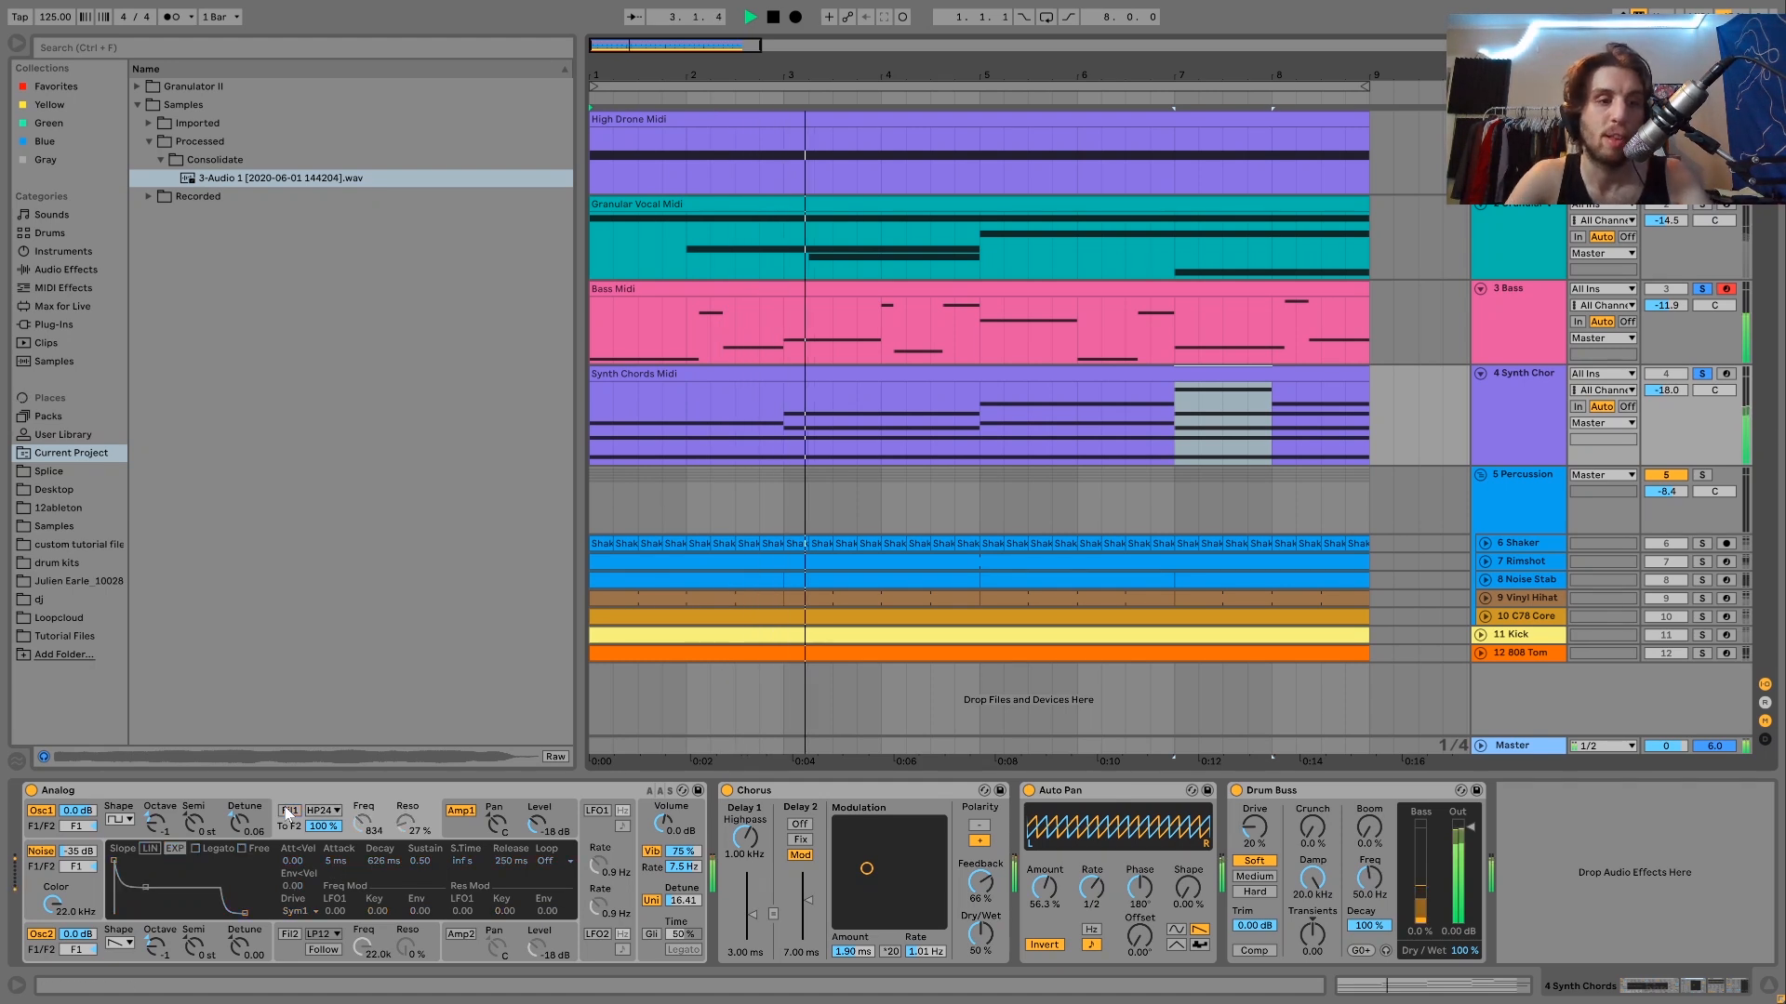
{"action": "key", "text": "space"}
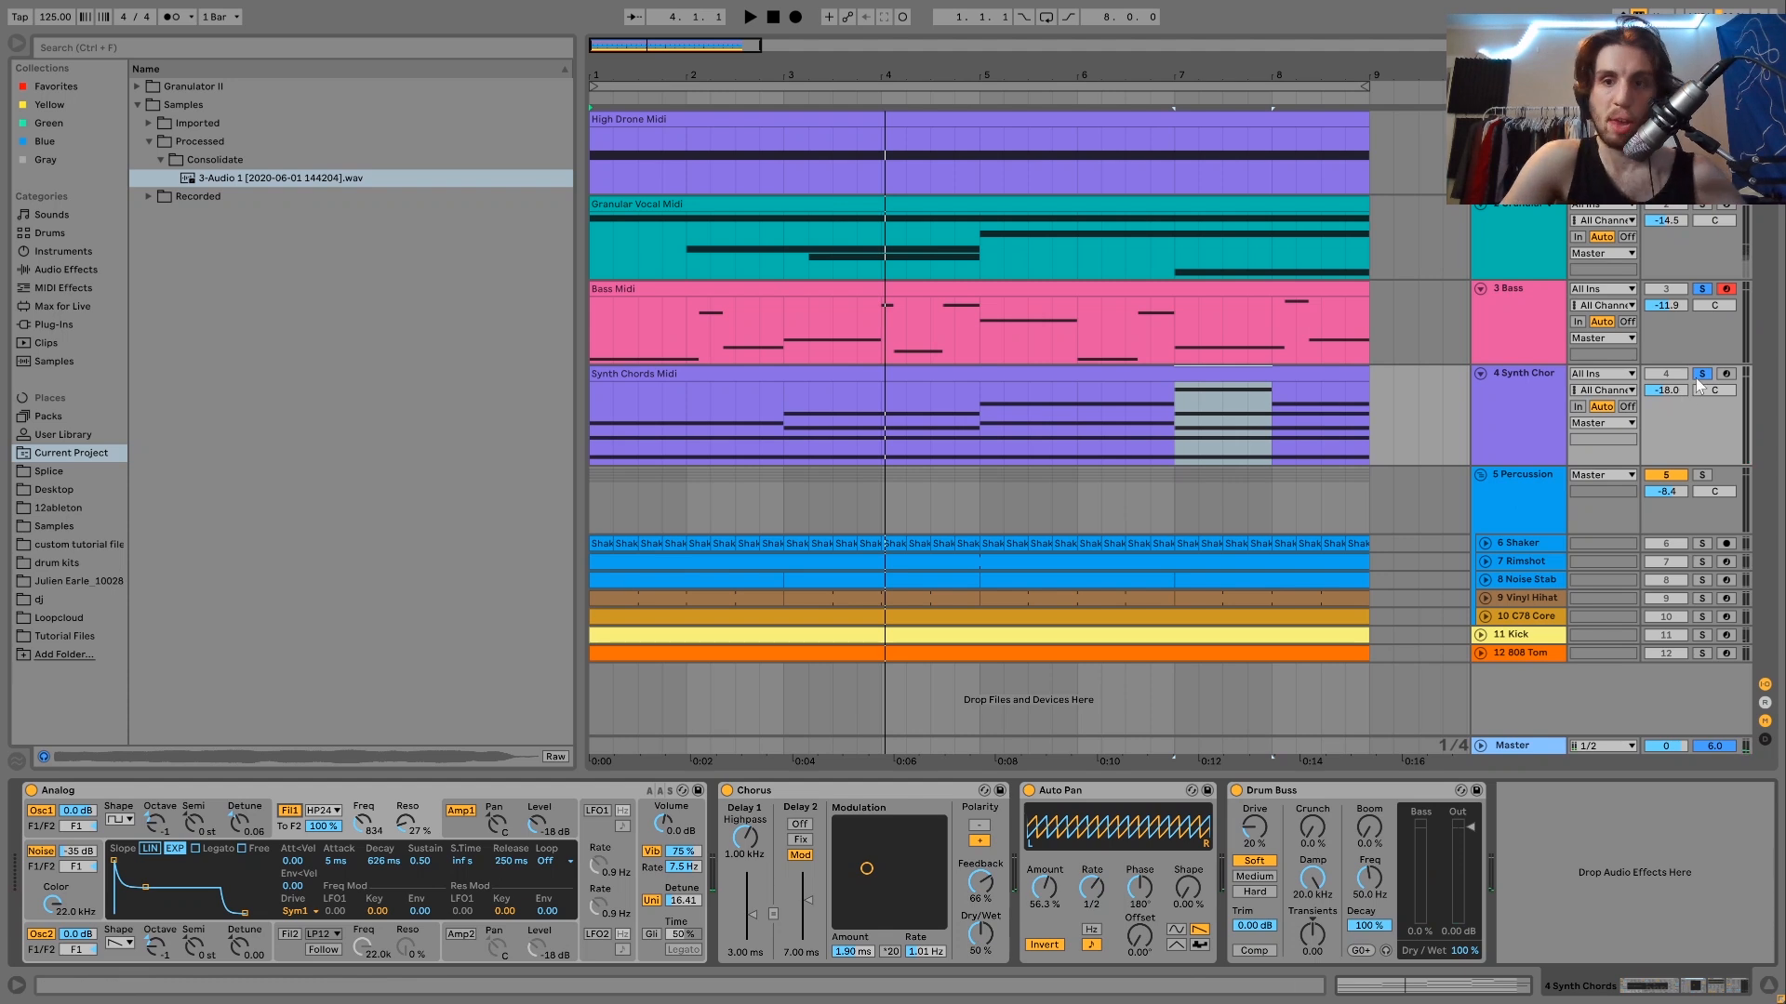
Examine the Analog's Amp 1 envelope and global voice settings, and compare the Synth Chords effects with the Granular Vocal chain
{"action": "left_click", "coordinate": [470, 828]}
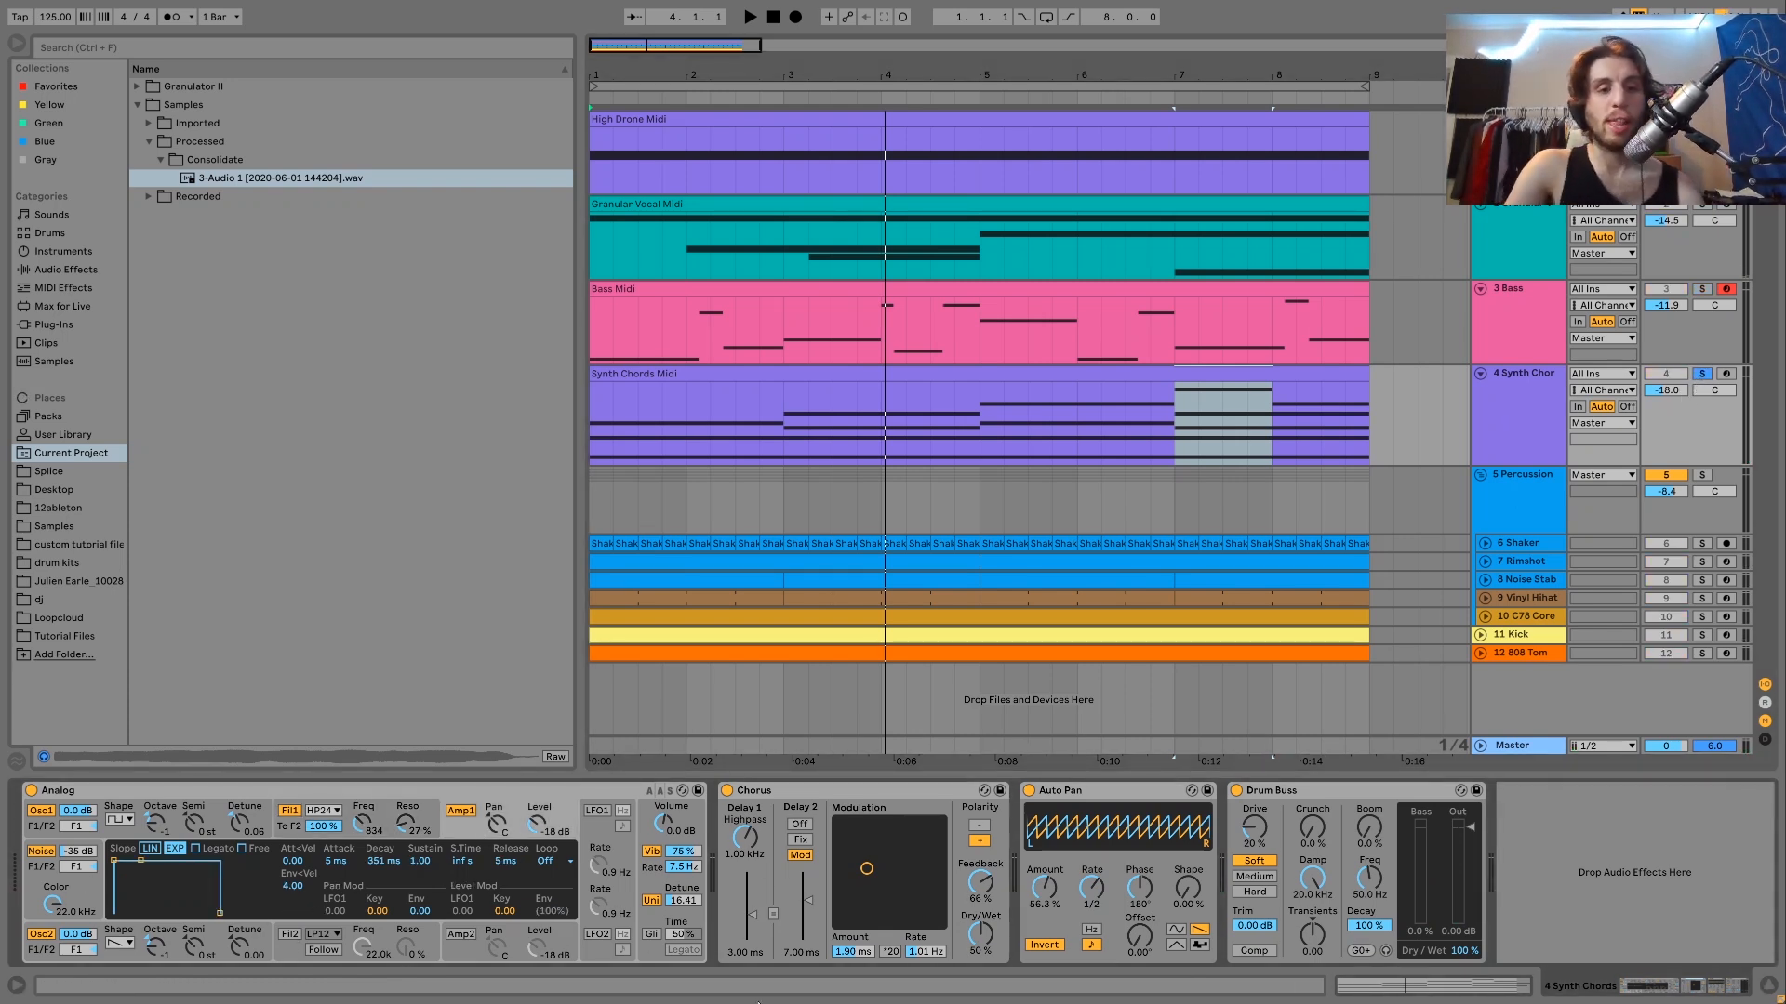
{"action": "left_click", "coordinate": [664, 886]}
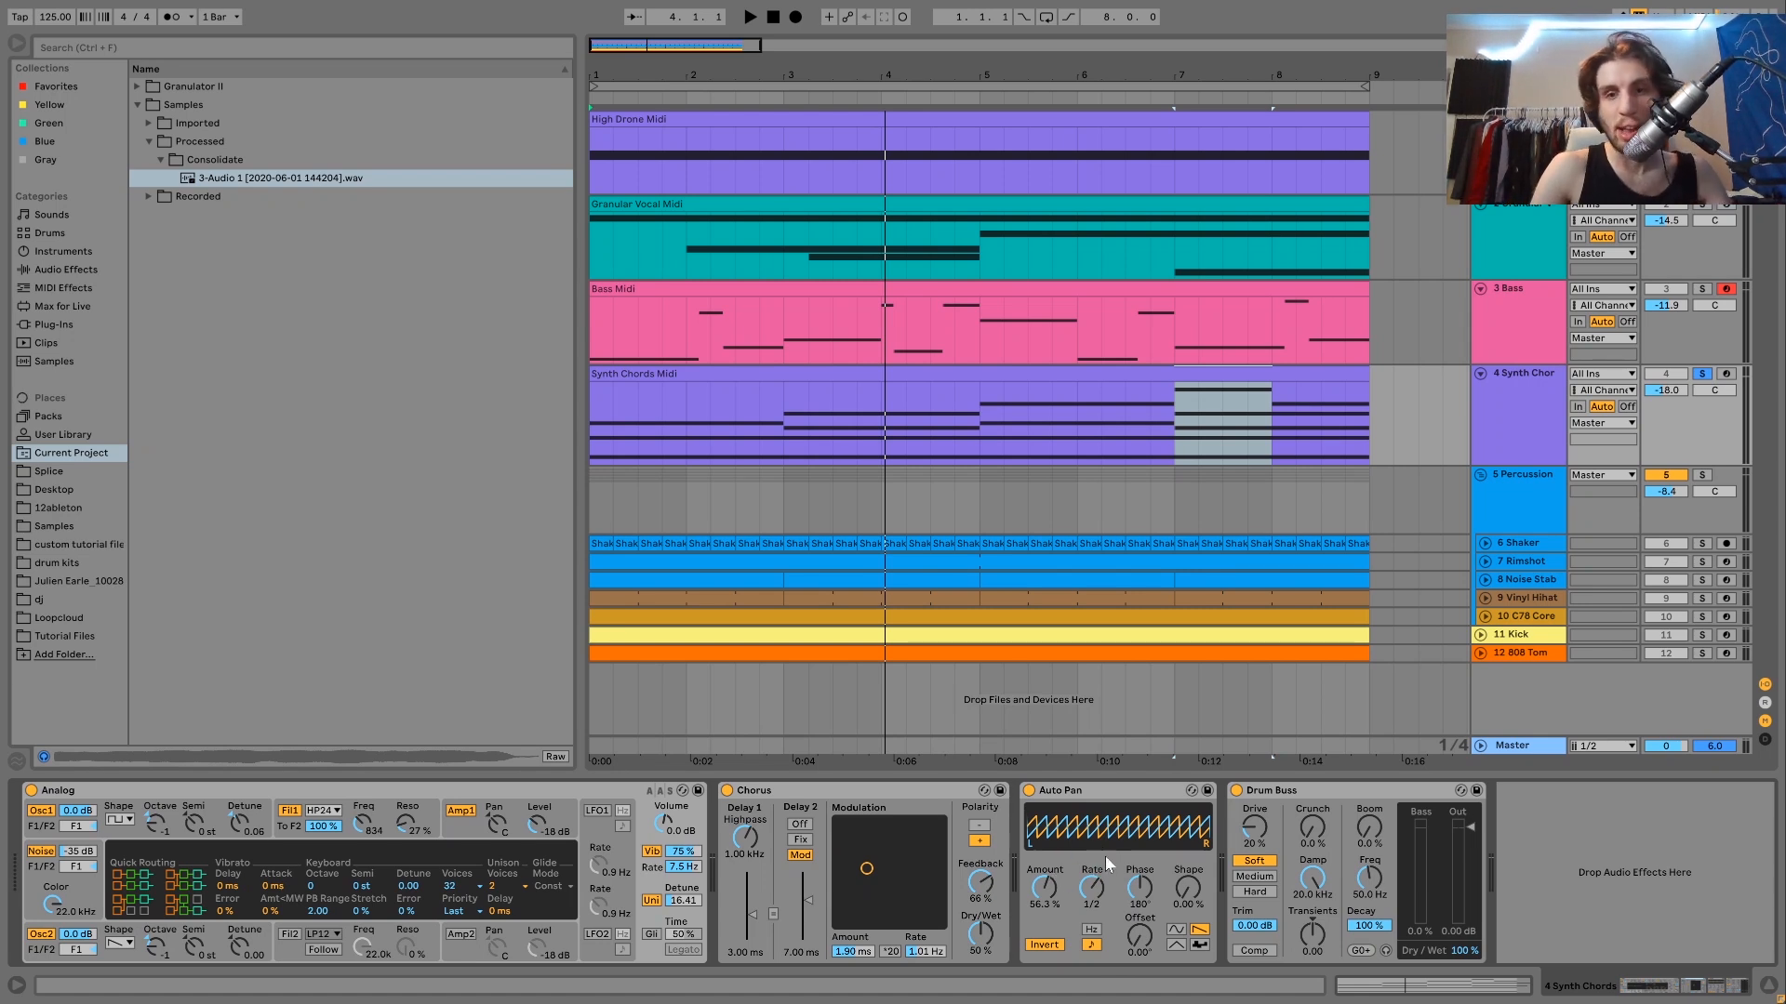
{"action": "left_click", "coordinate": [1508, 230]}
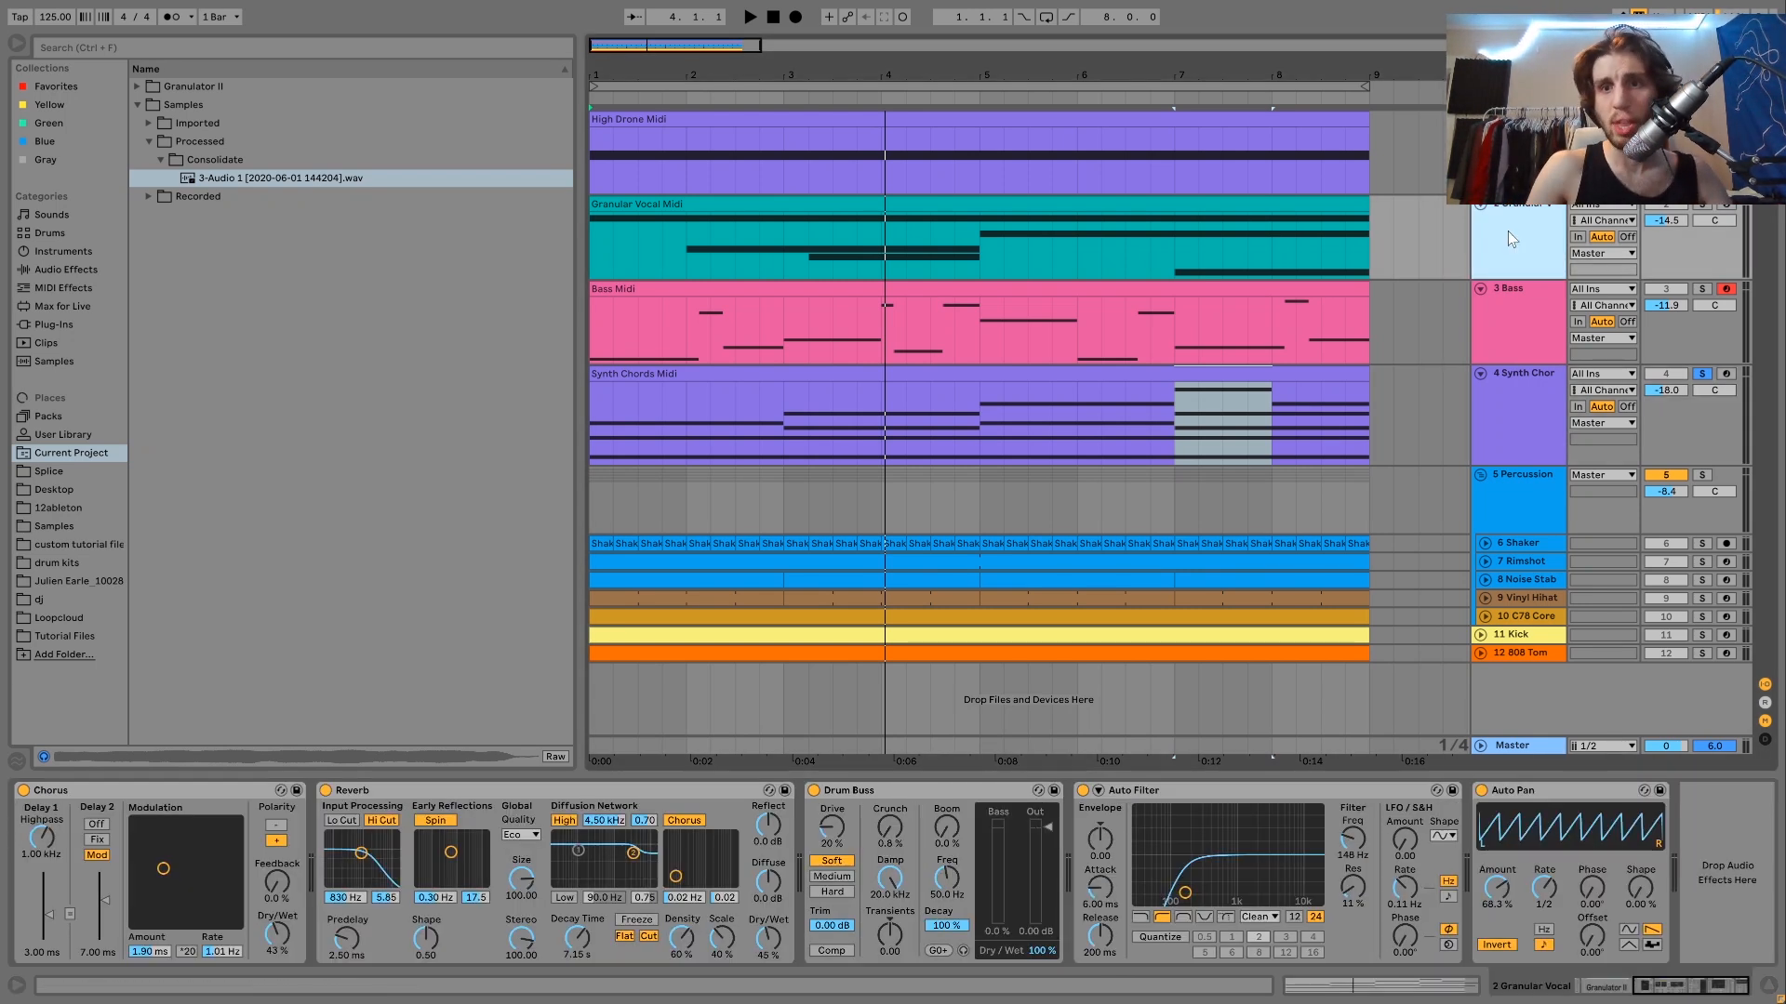
{"action": "left_click", "coordinate": [1532, 387]}
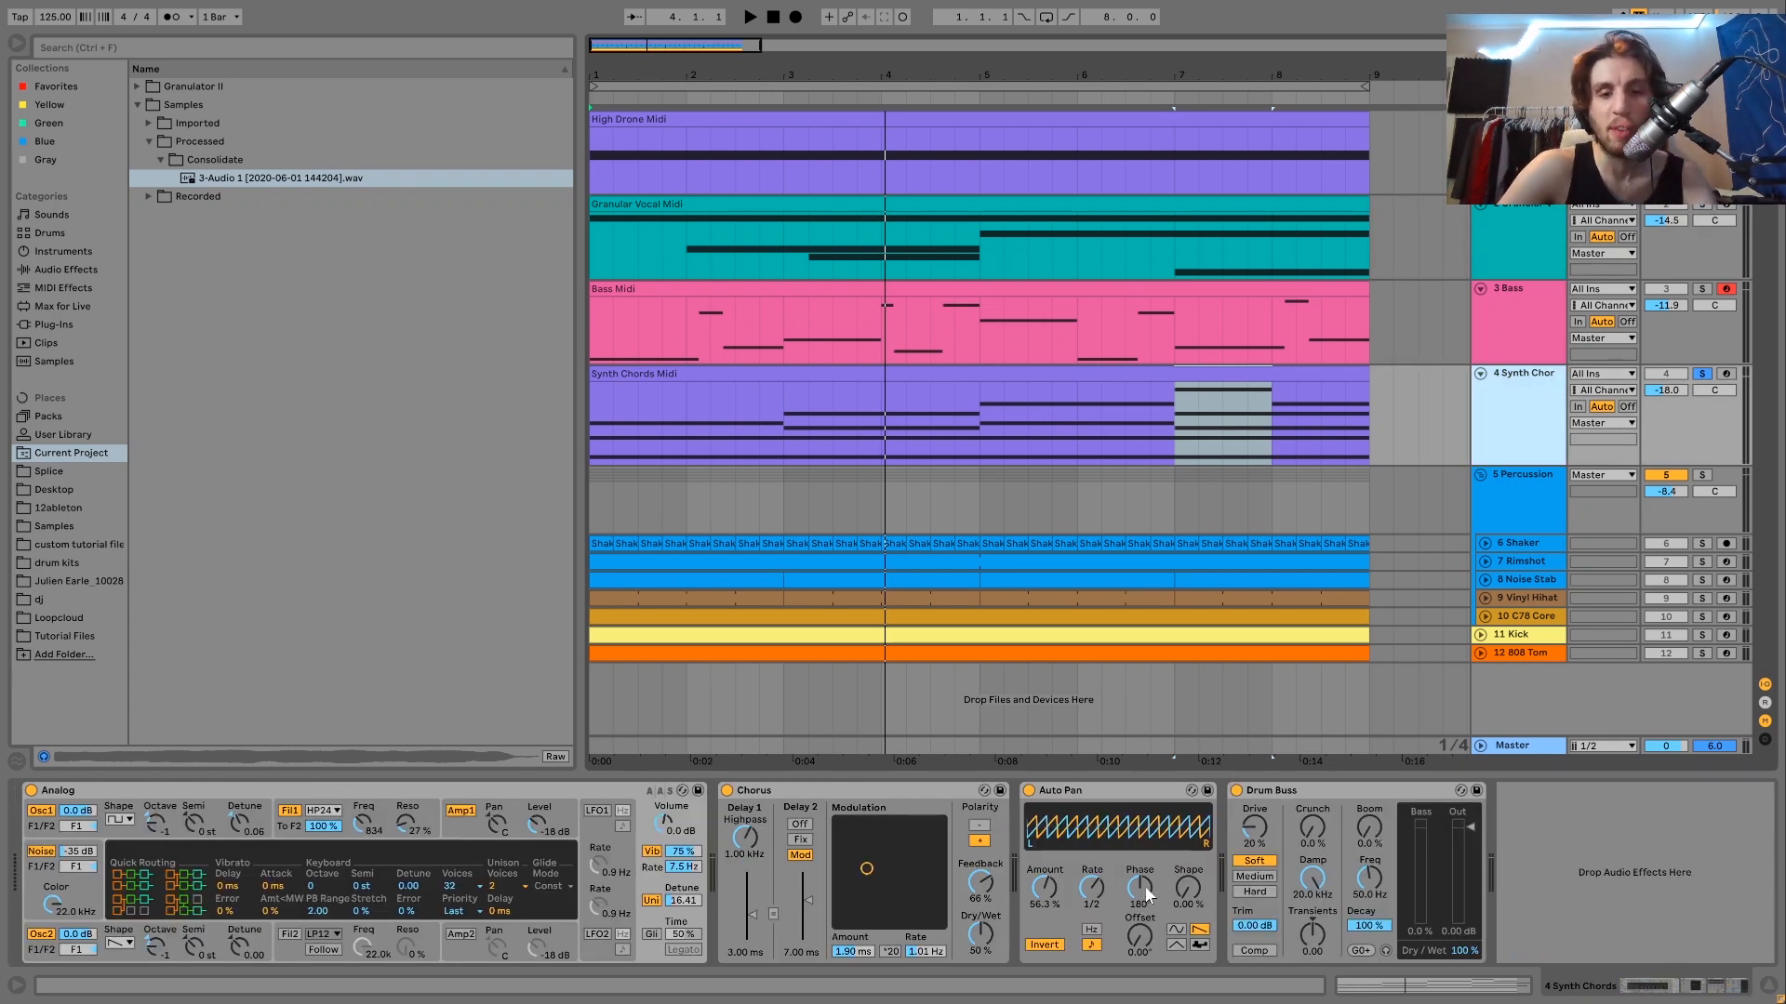
Audition Synth Chords, High Drone, Granular Vocal and Bass soloed one at a time, ending on Synth Chords
{"action": "key", "text": "space"}
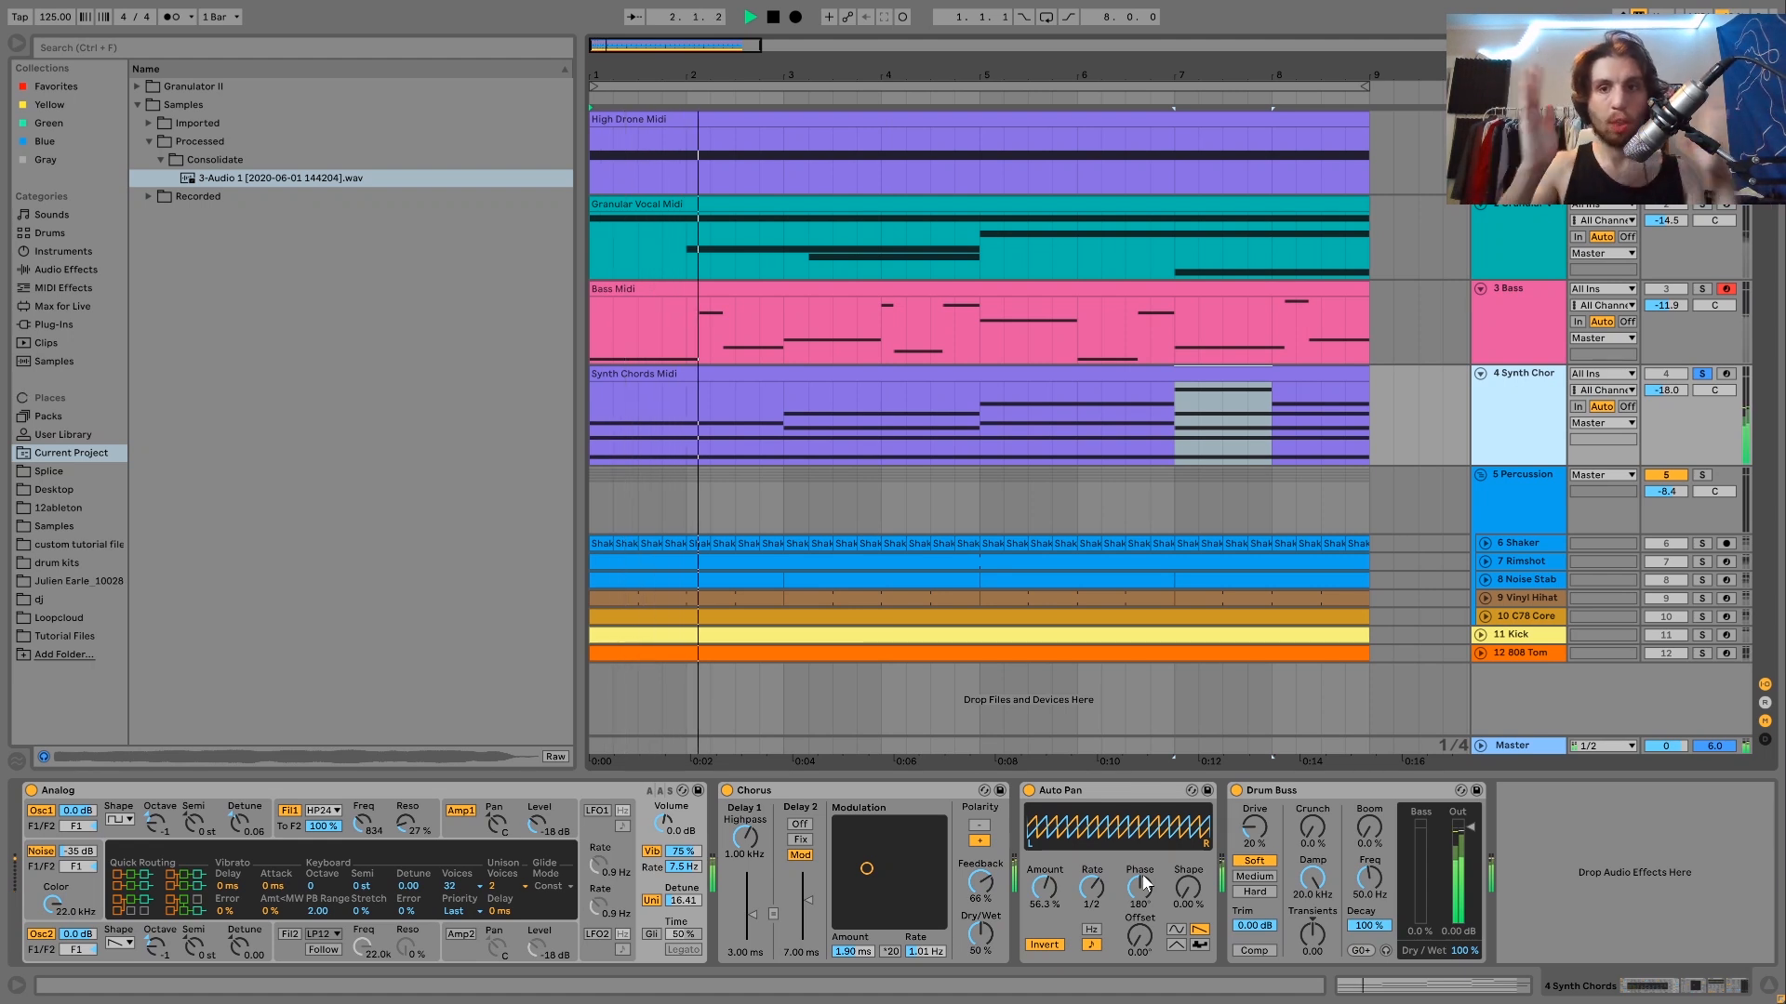
{"action": "key", "text": "space"}
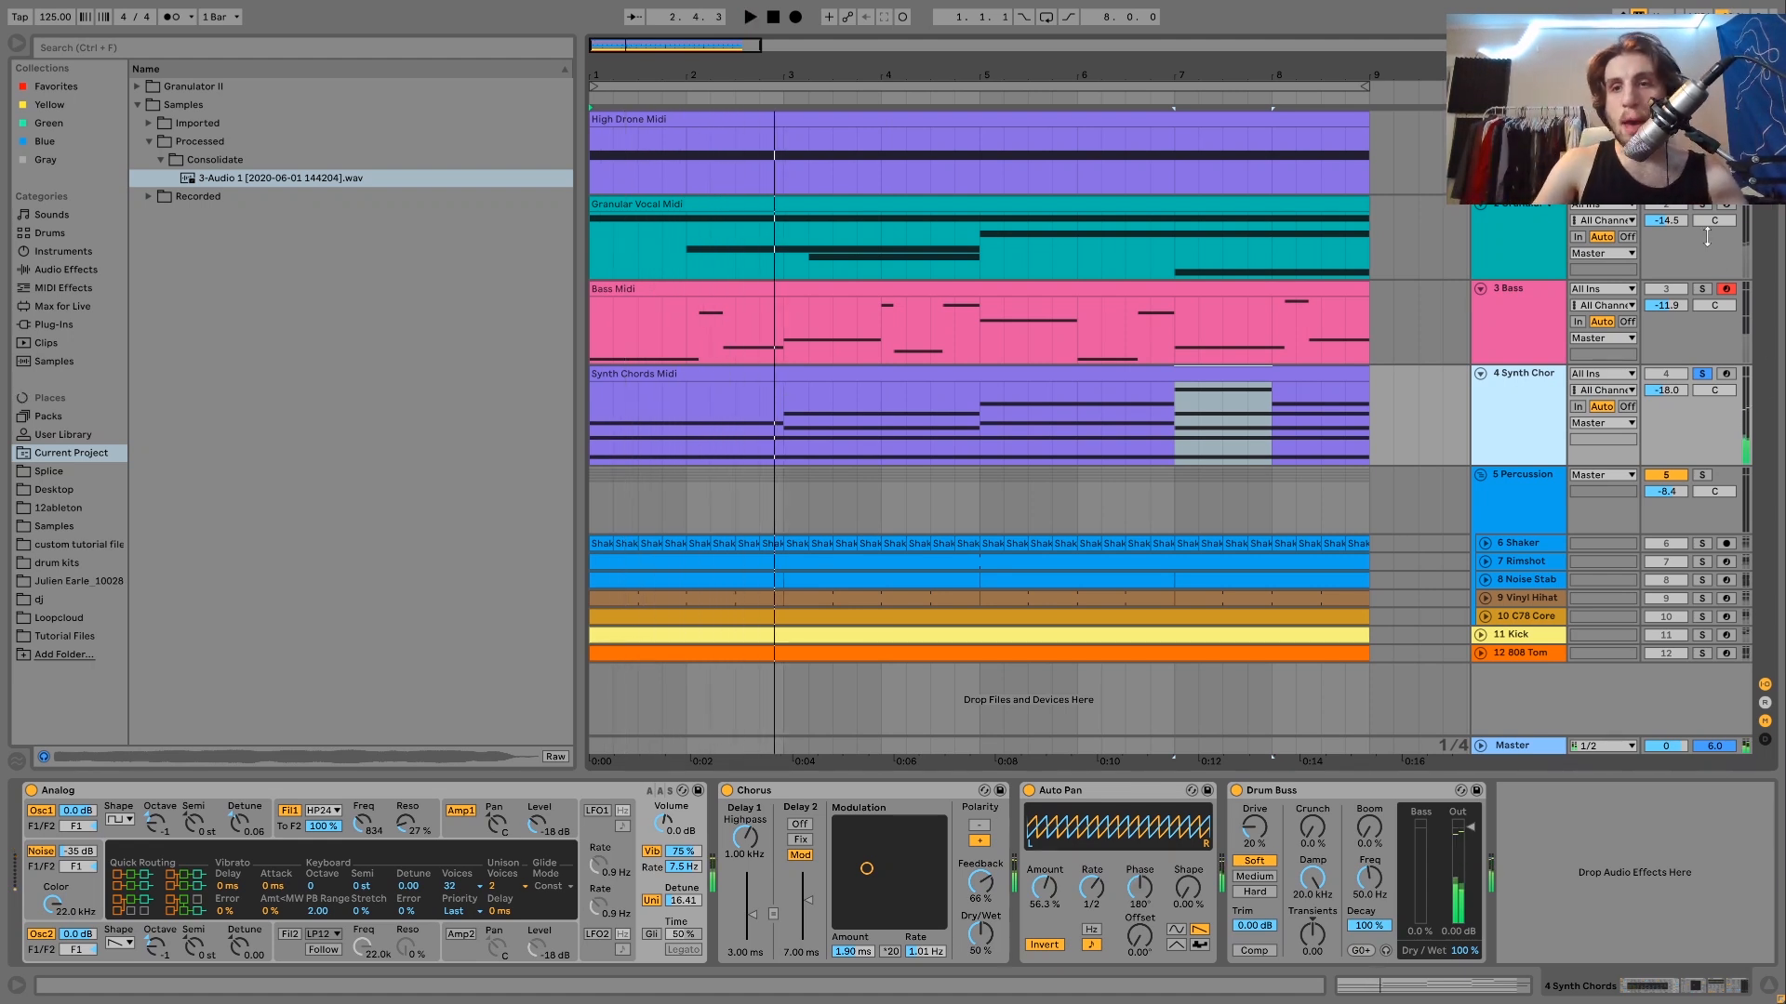
{"action": "left_click", "coordinate": [1703, 374]}
{"action": "left_click", "coordinate": [1702, 119]}
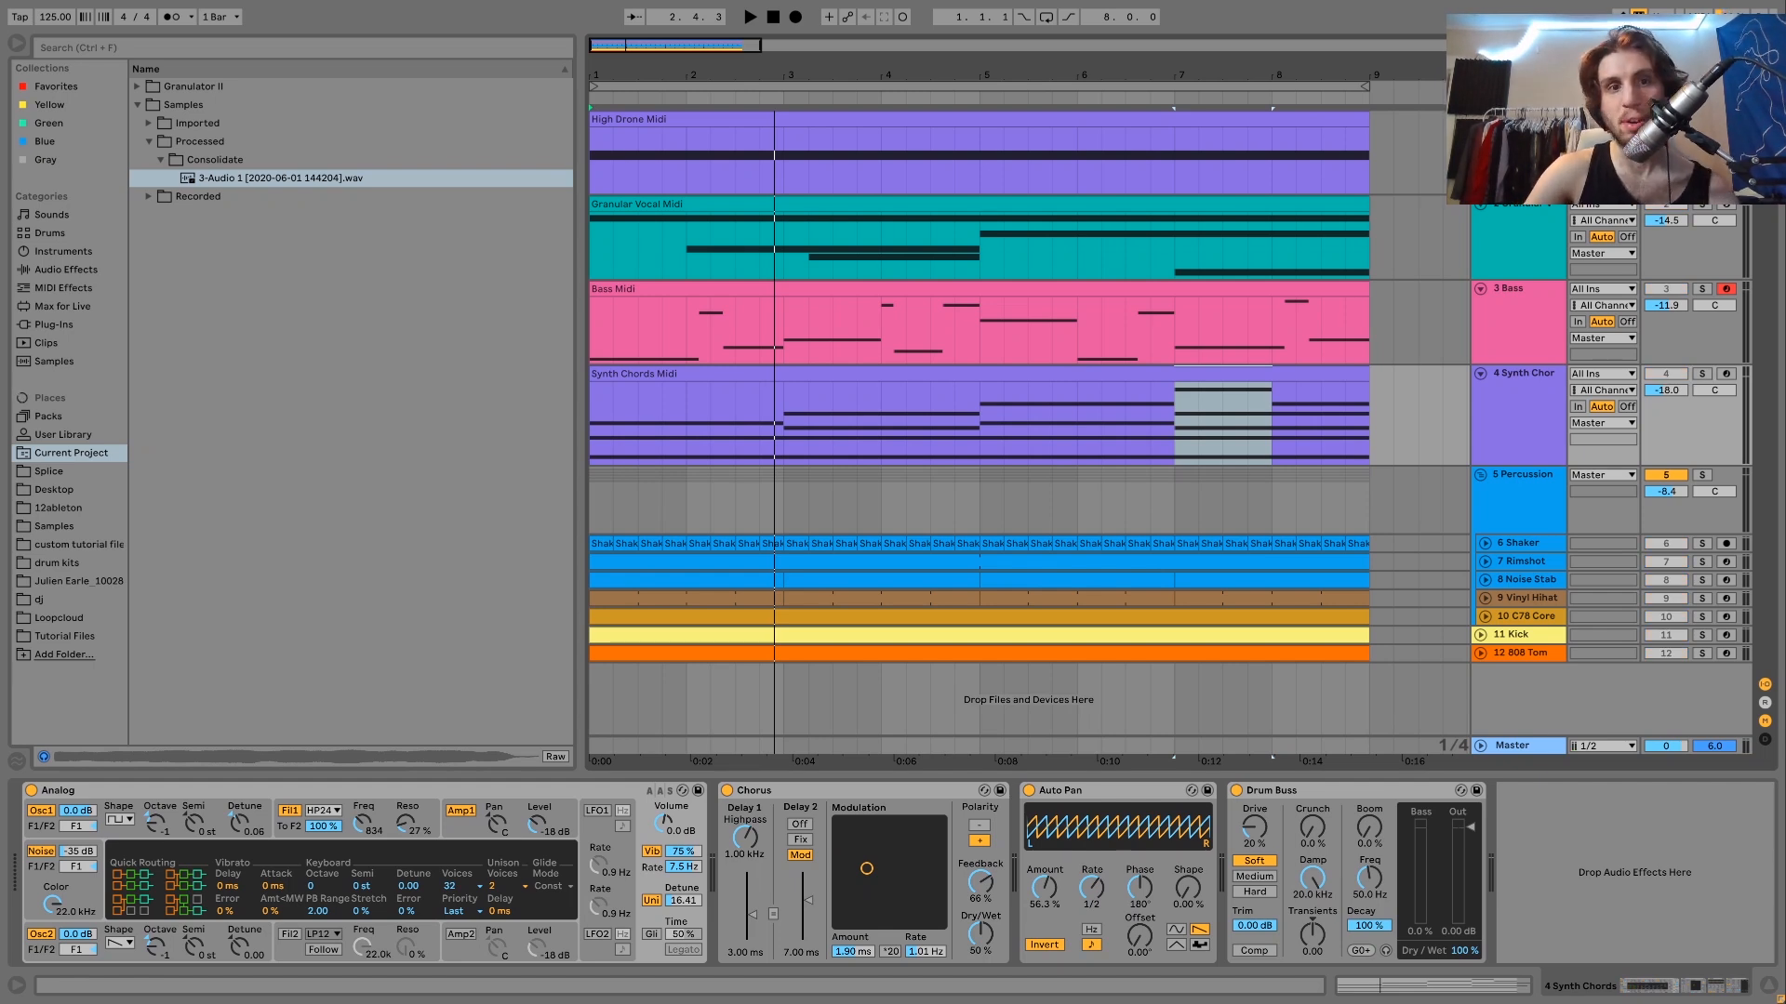
{"action": "key", "text": "space"}
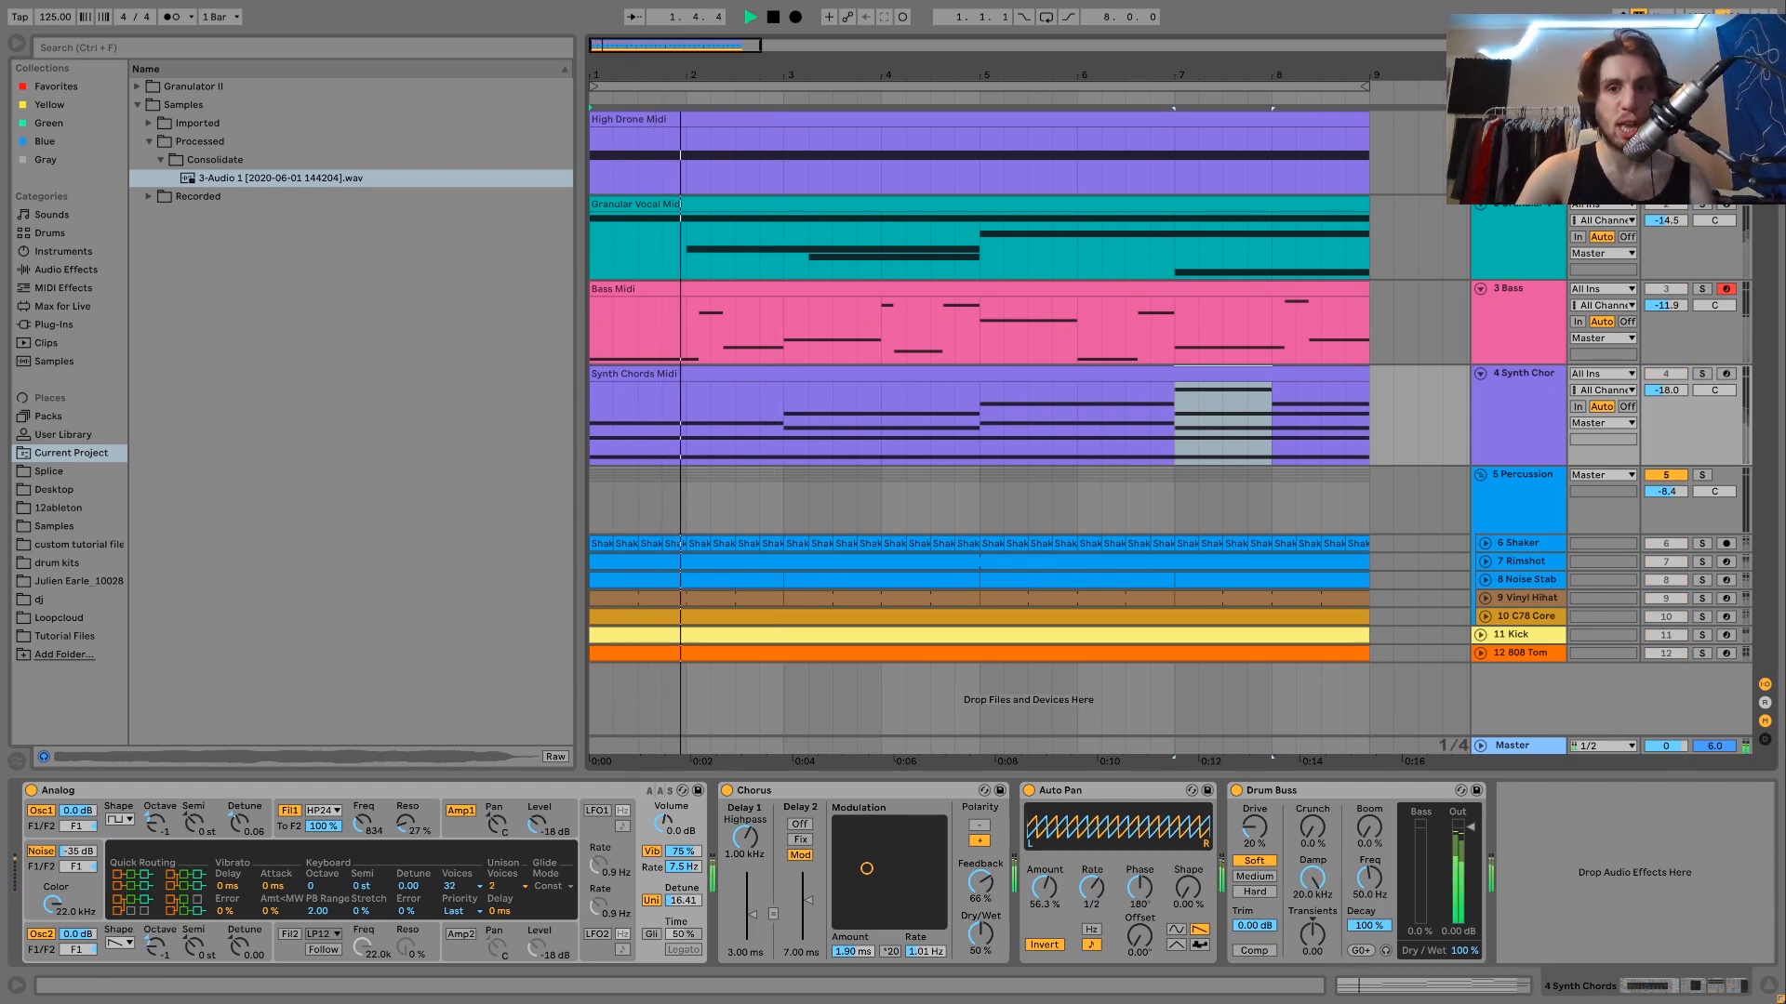
{"action": "left_click", "coordinate": [1704, 205]}
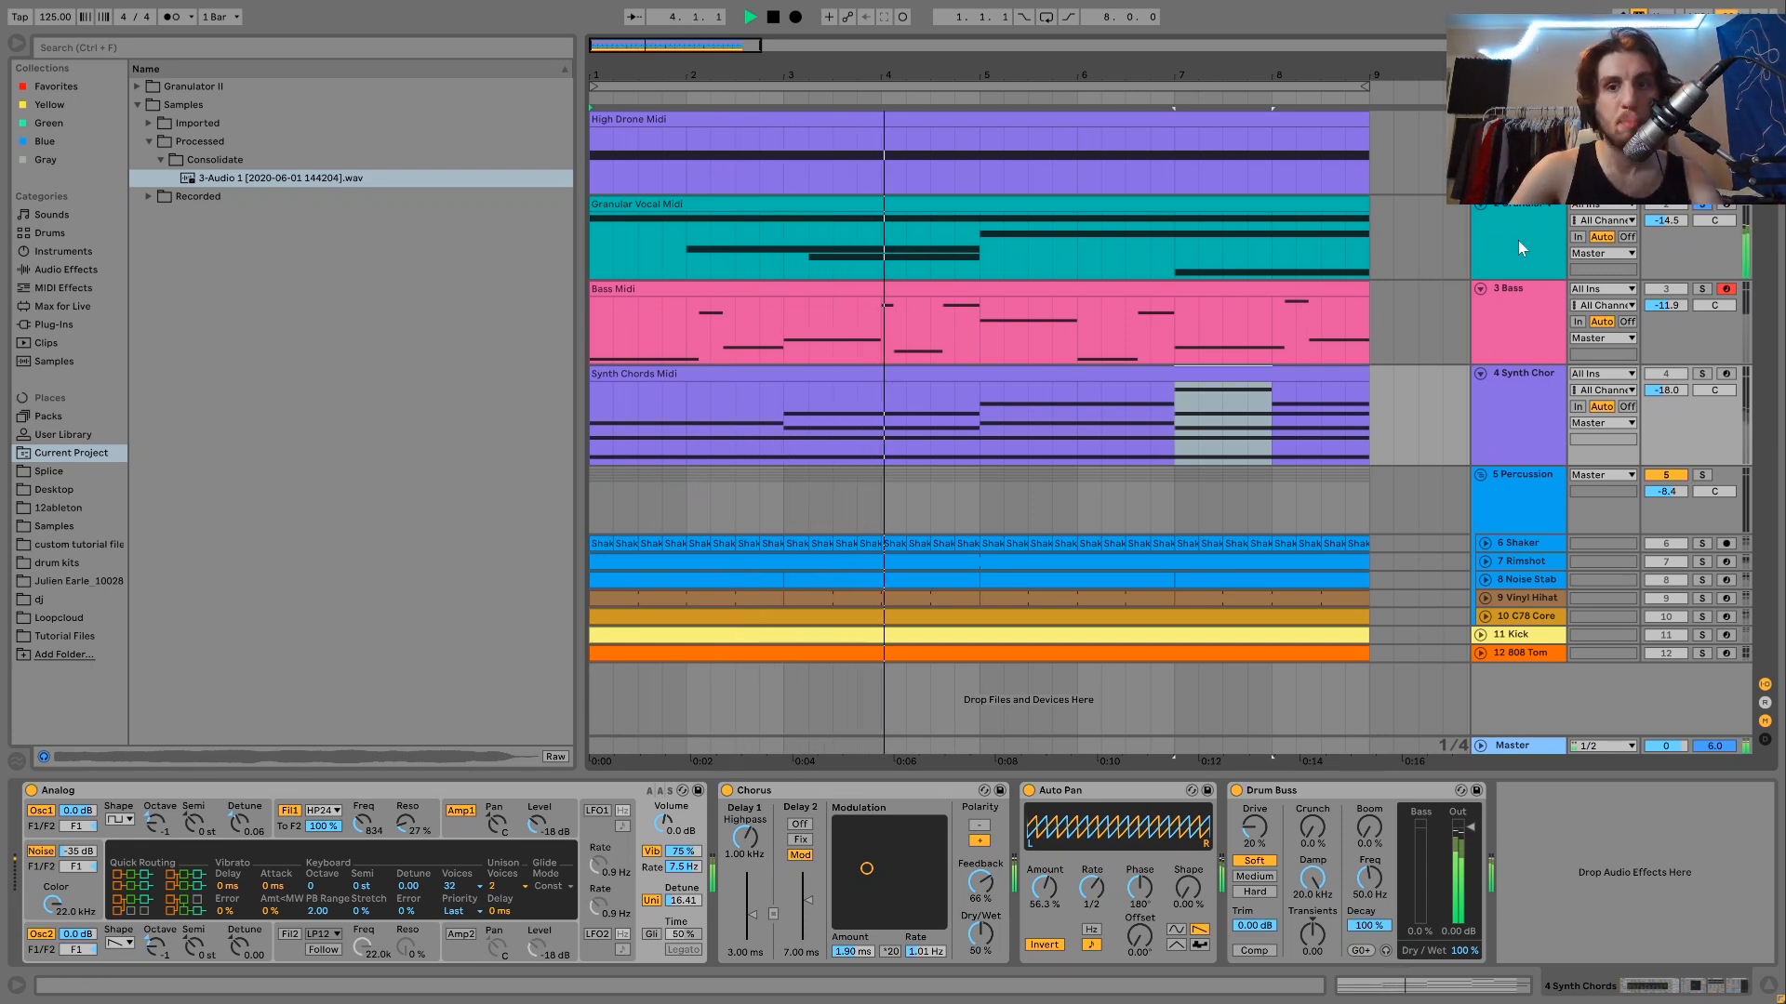
{"action": "left_click", "coordinate": [1701, 289]}
{"action": "left_click", "coordinate": [1702, 374]}
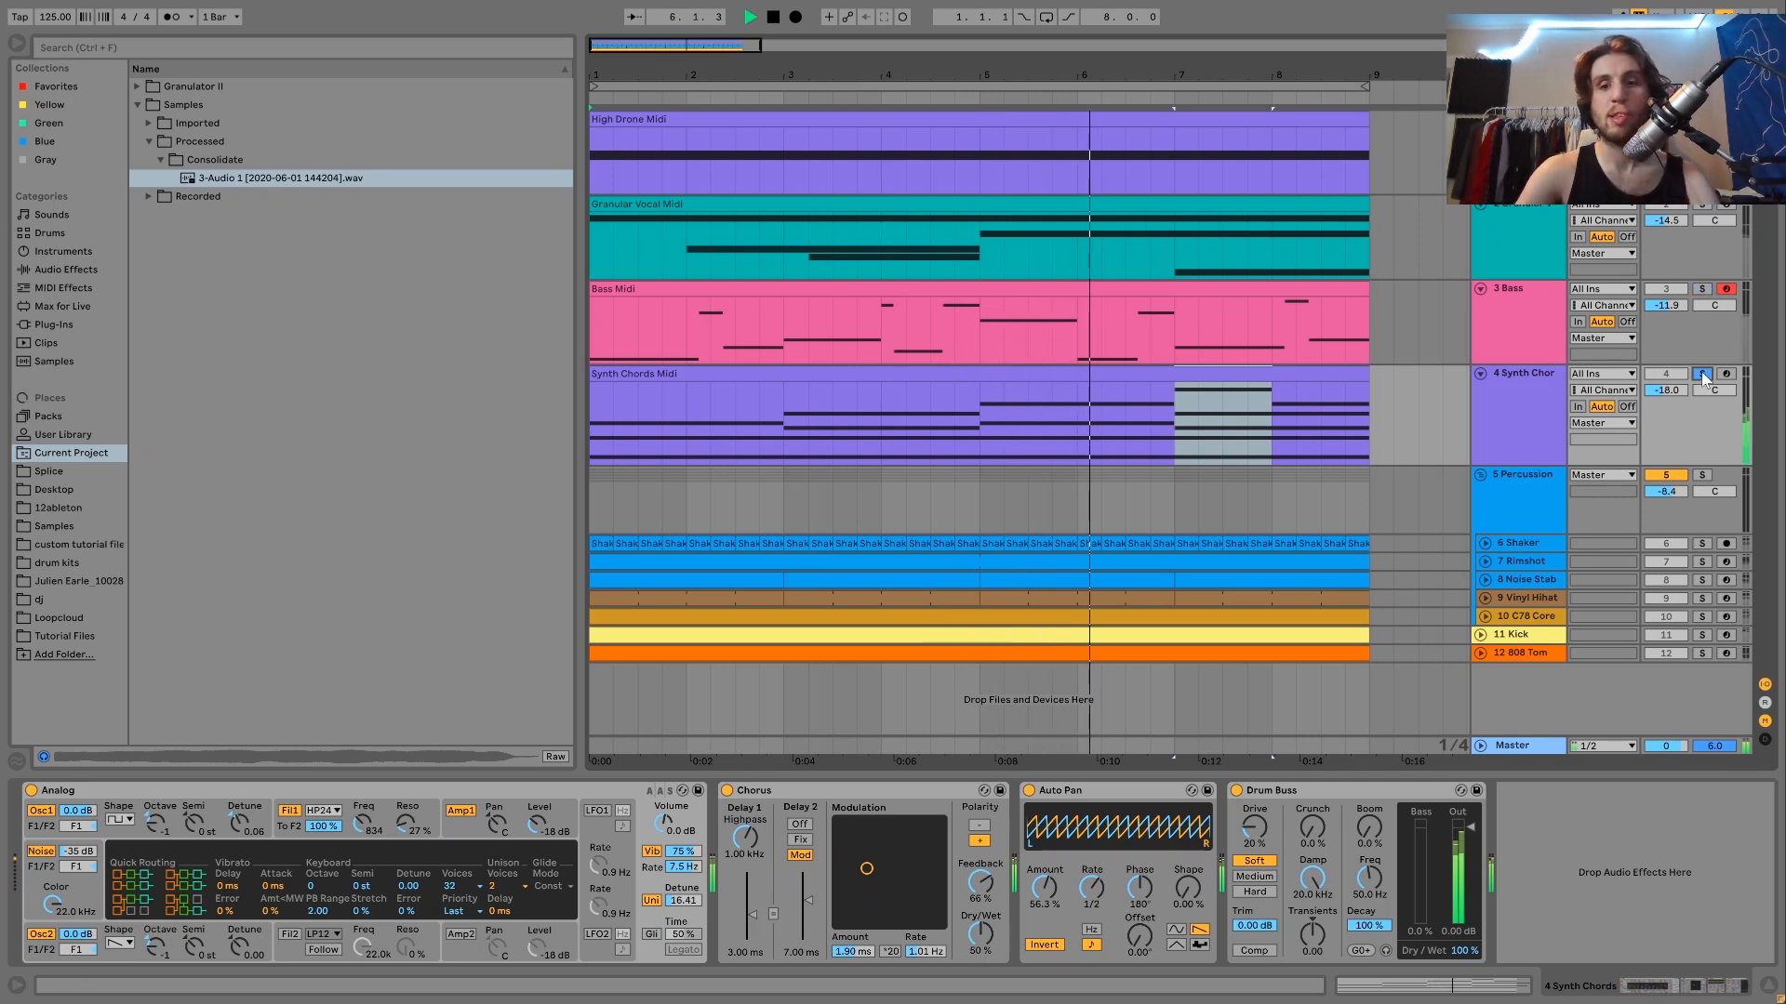
{"action": "left_click", "coordinate": [1520, 386]}
{"action": "key", "text": "space"}
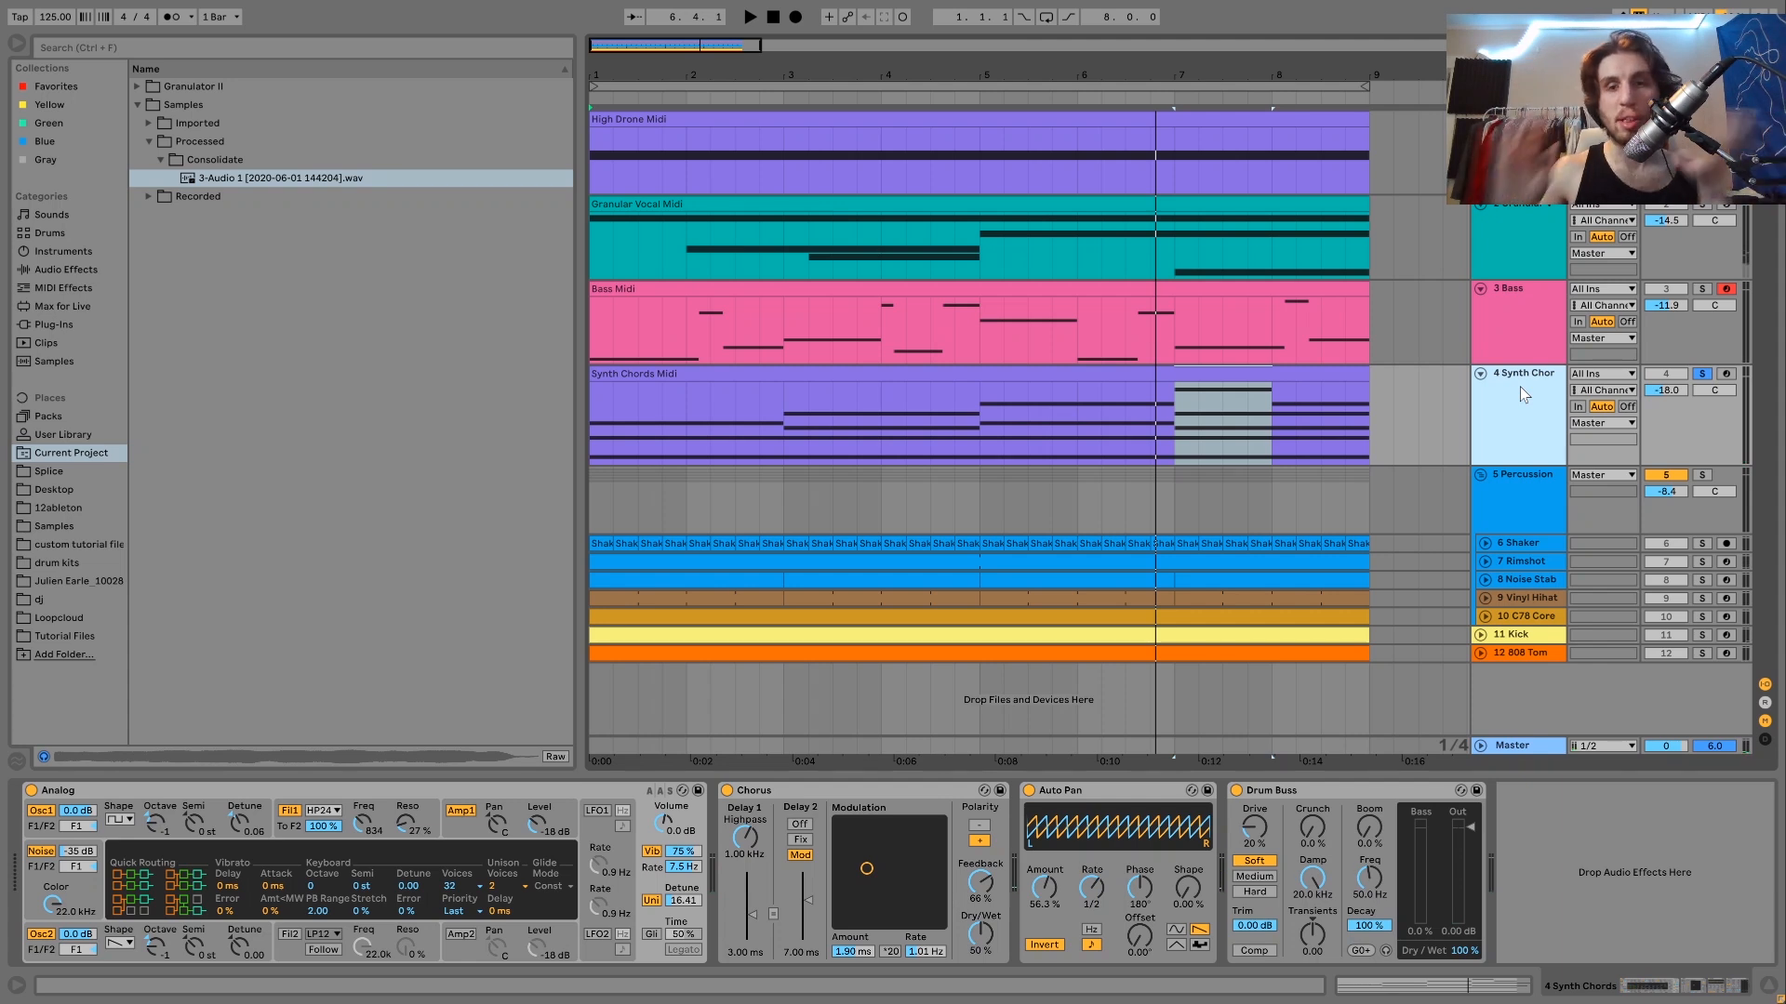
Compare the full mix with Synth Chords soloed alone, alternating between the two during playback
{"action": "left_click", "coordinate": [1700, 375]}
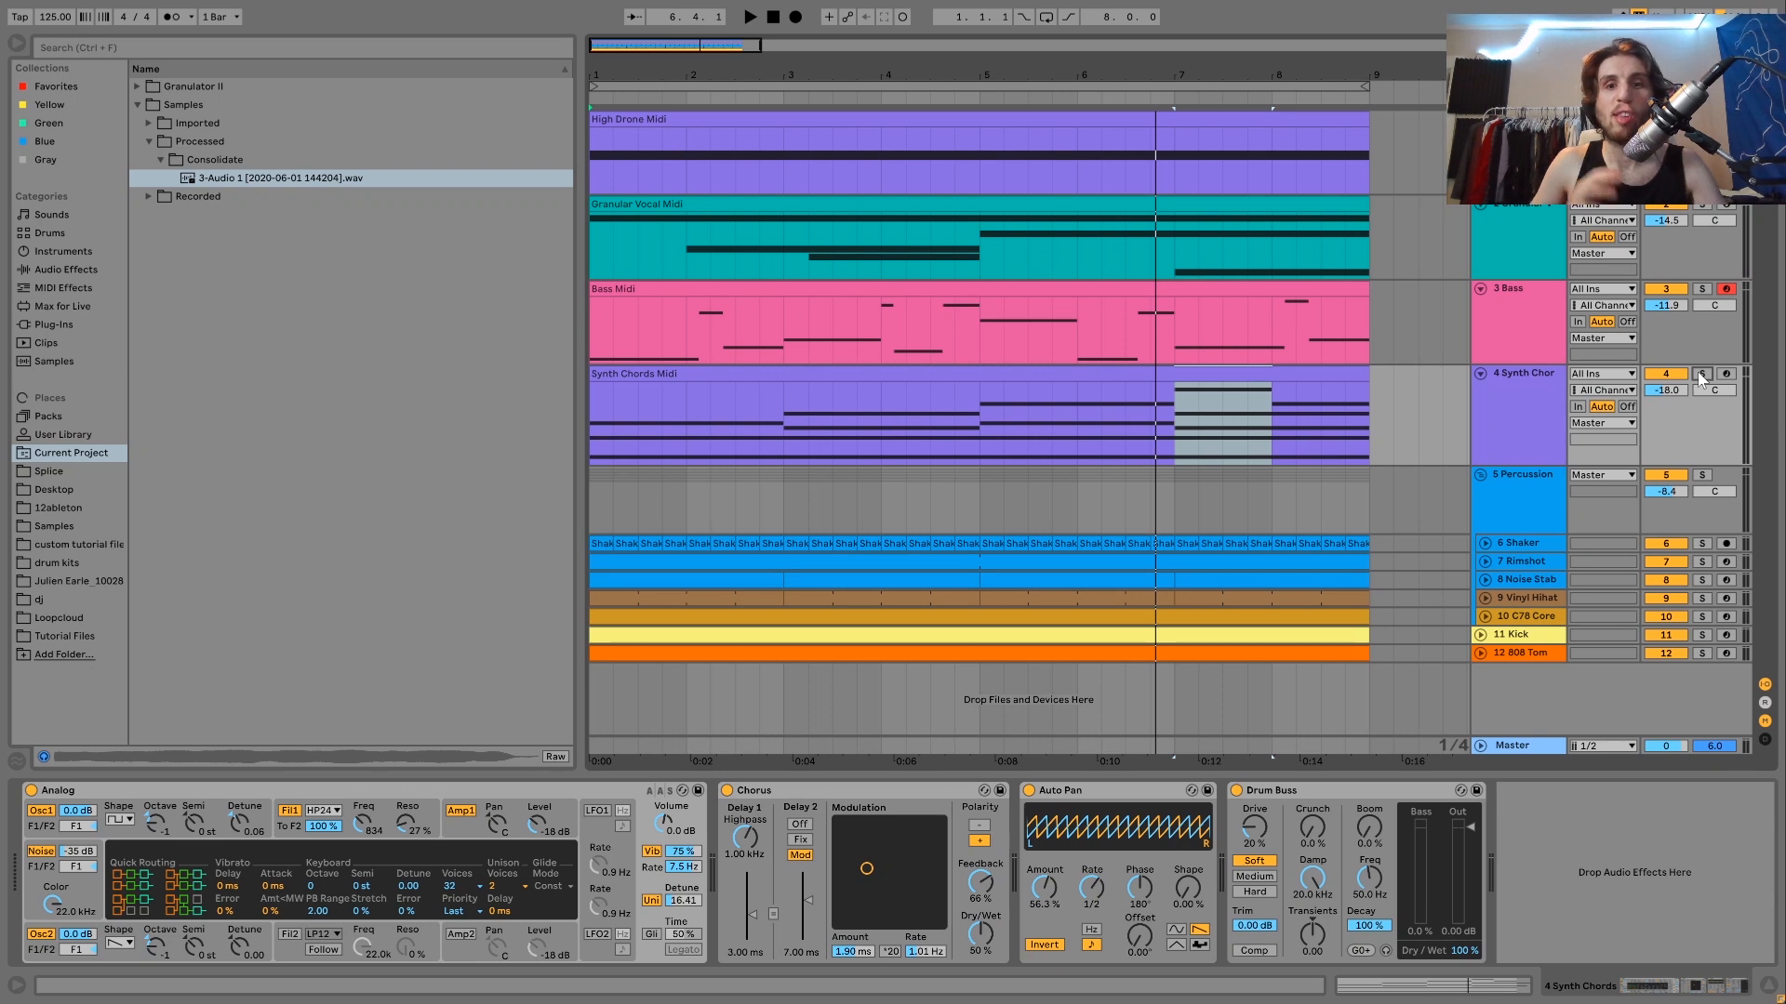
{"action": "key", "text": "space"}
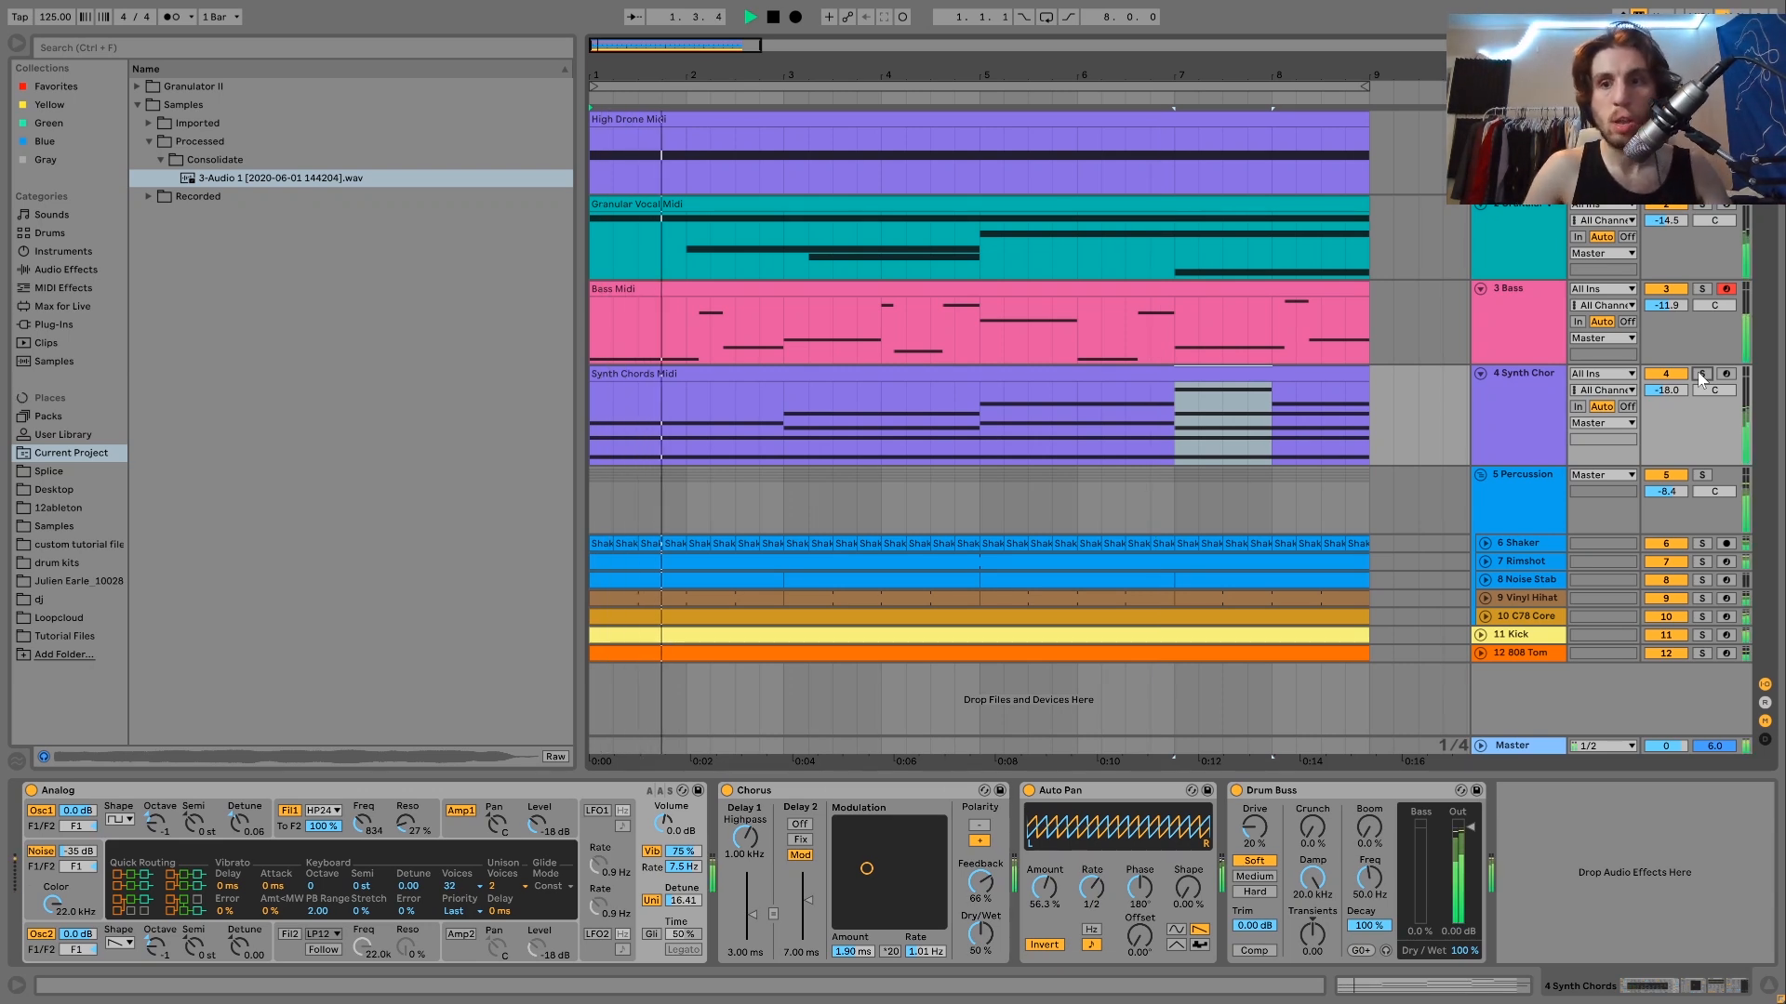
{"action": "left_click", "coordinate": [1701, 374]}
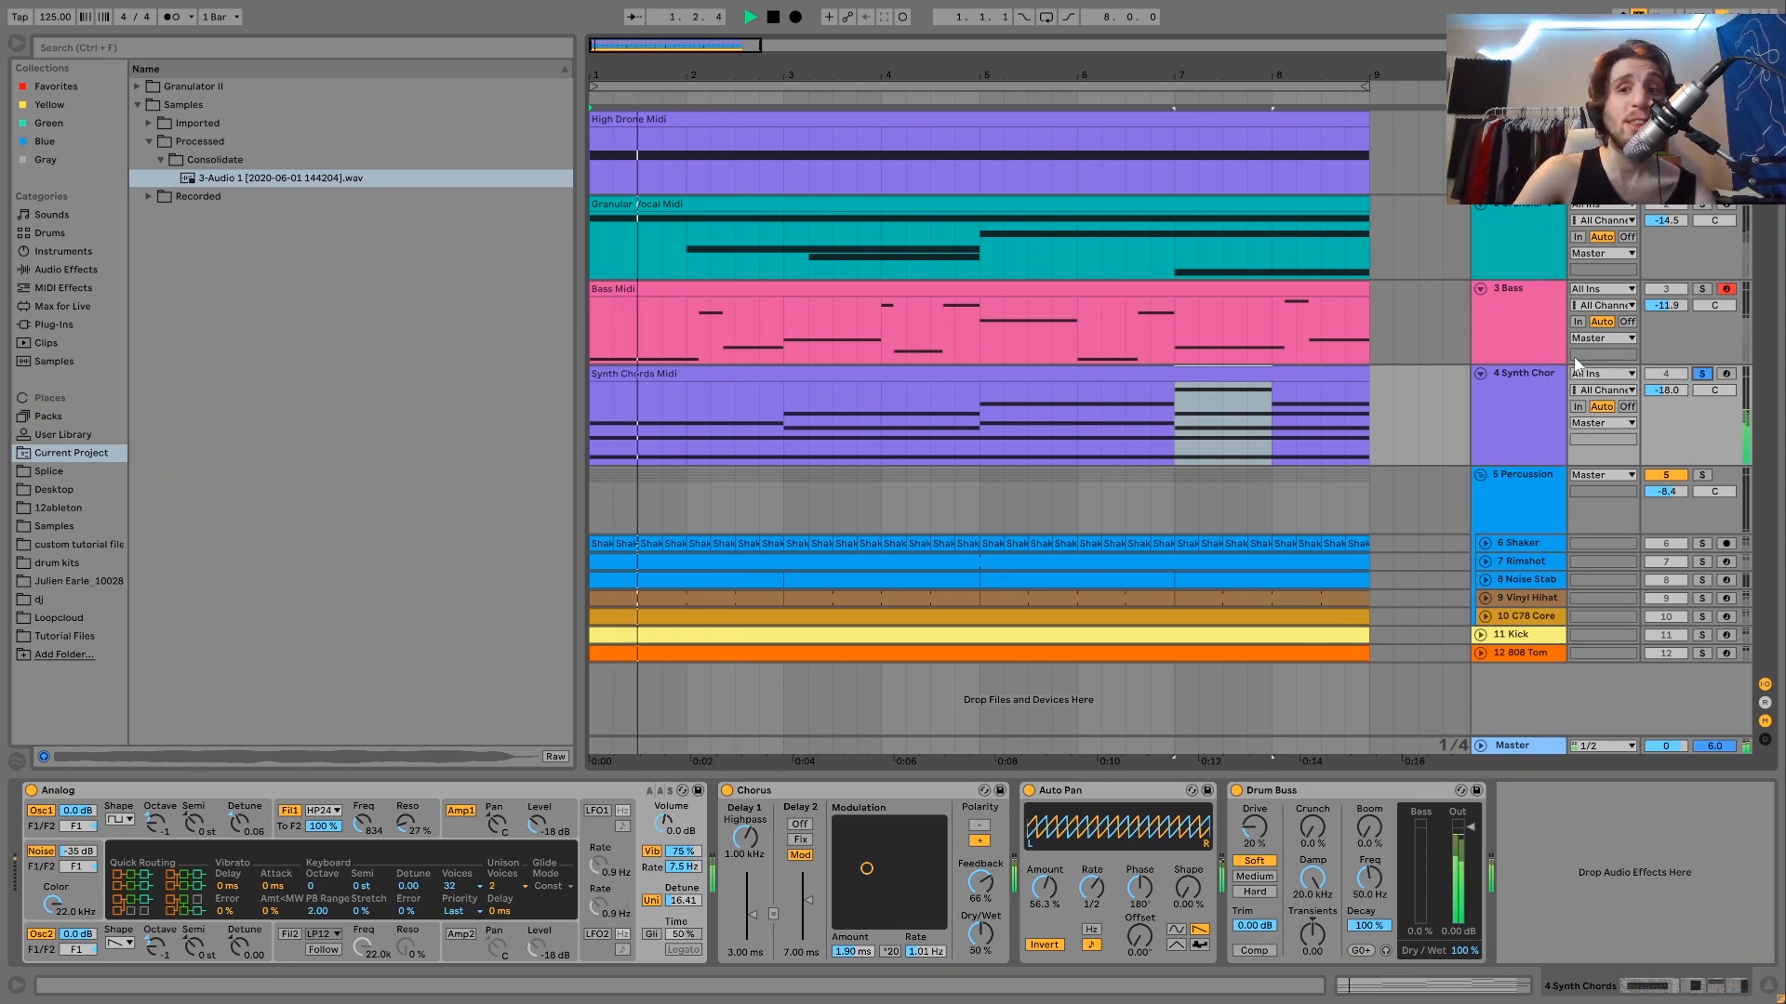
{"action": "left_click", "coordinate": [1701, 374]}
{"action": "key", "text": "space"}
{"action": "key", "text": "space"}
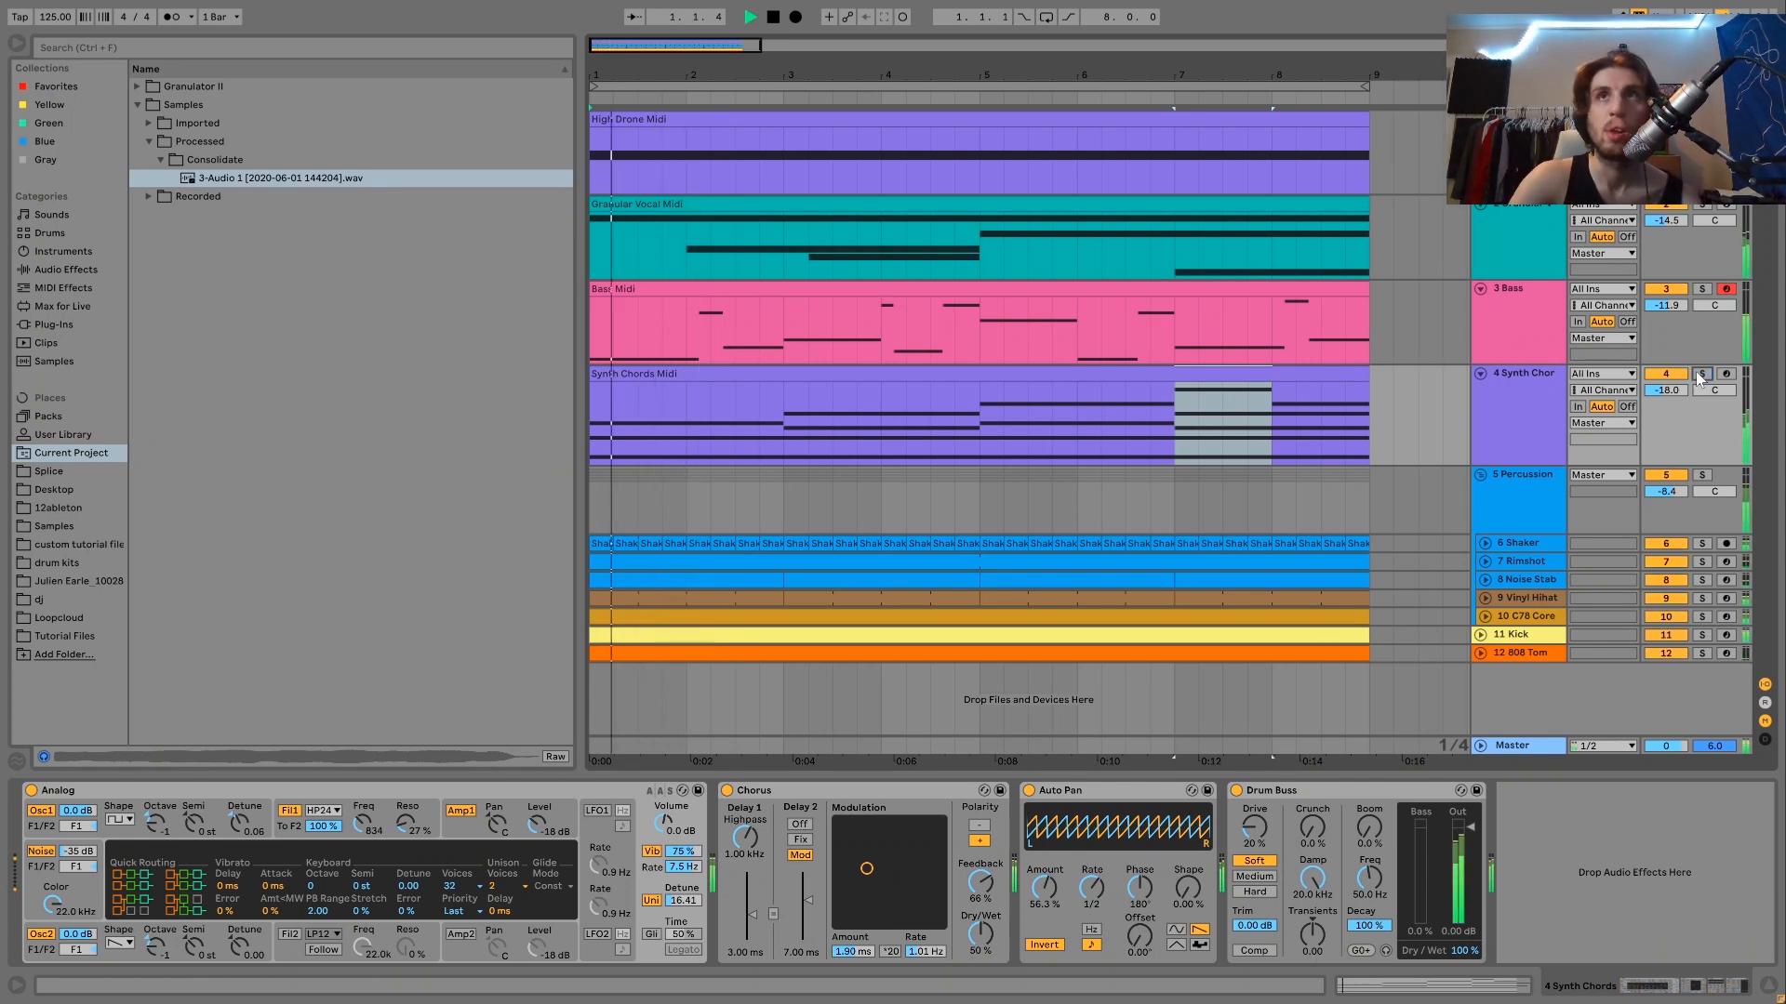
{"action": "key", "text": "space"}
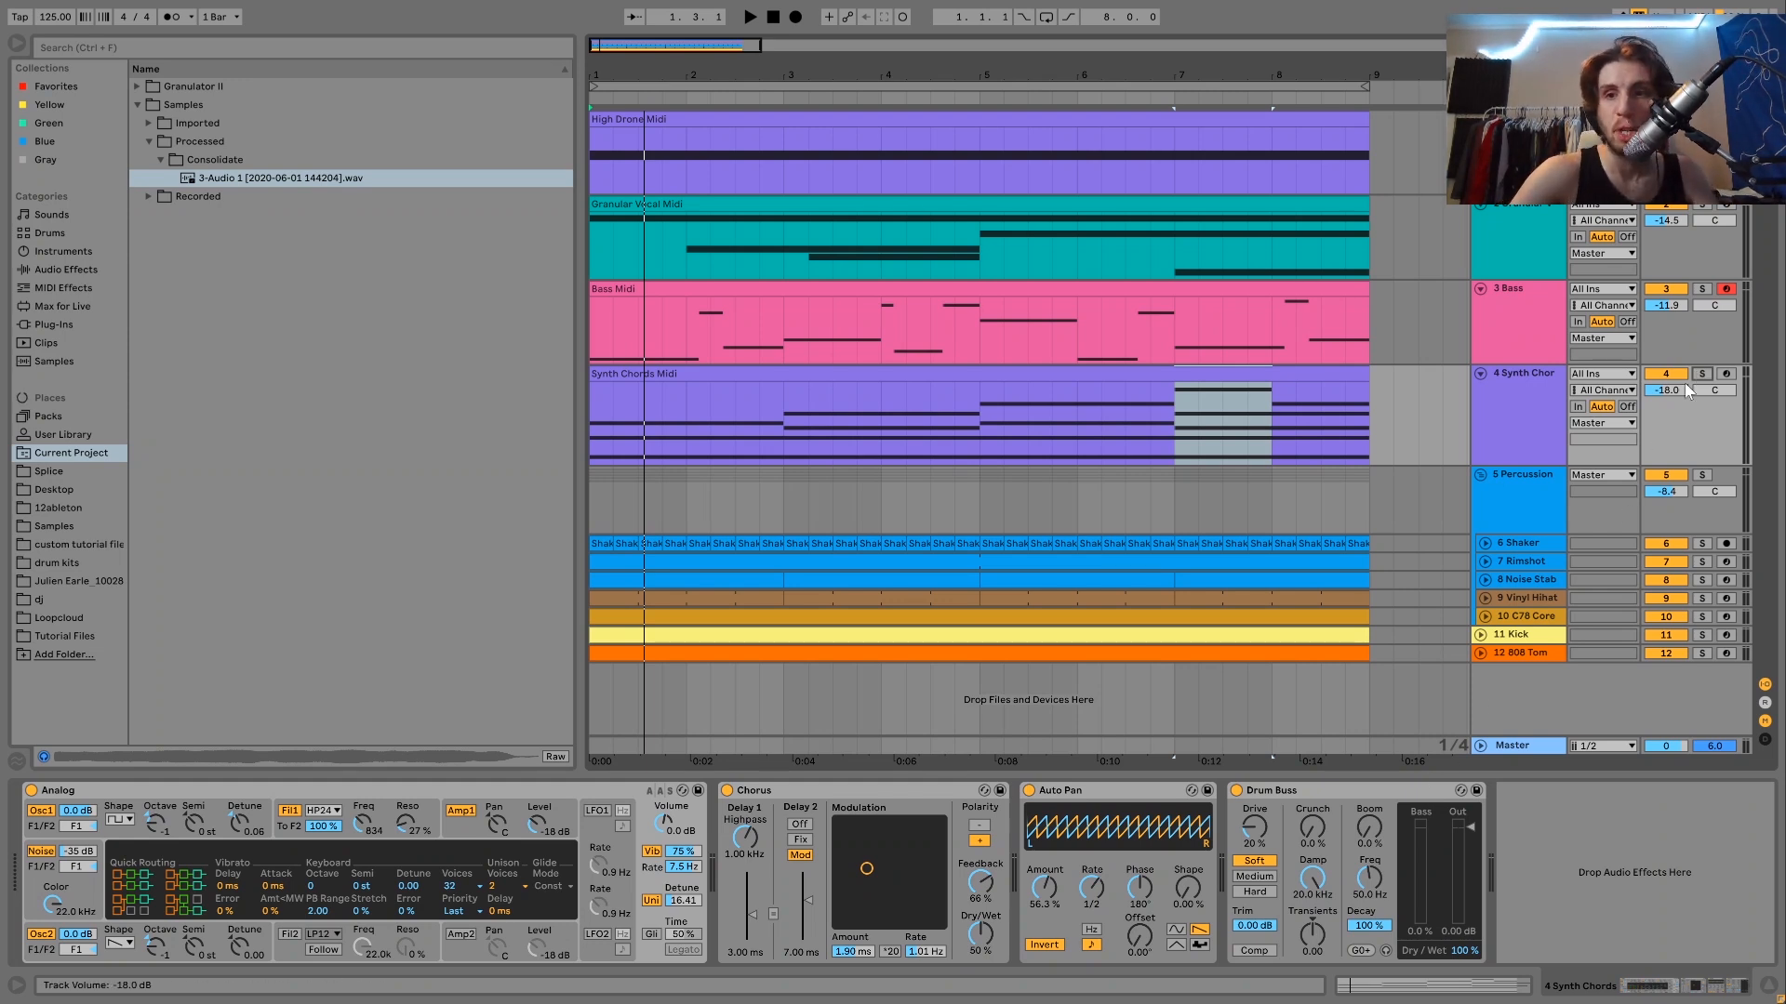
{"action": "key", "text": "space"}
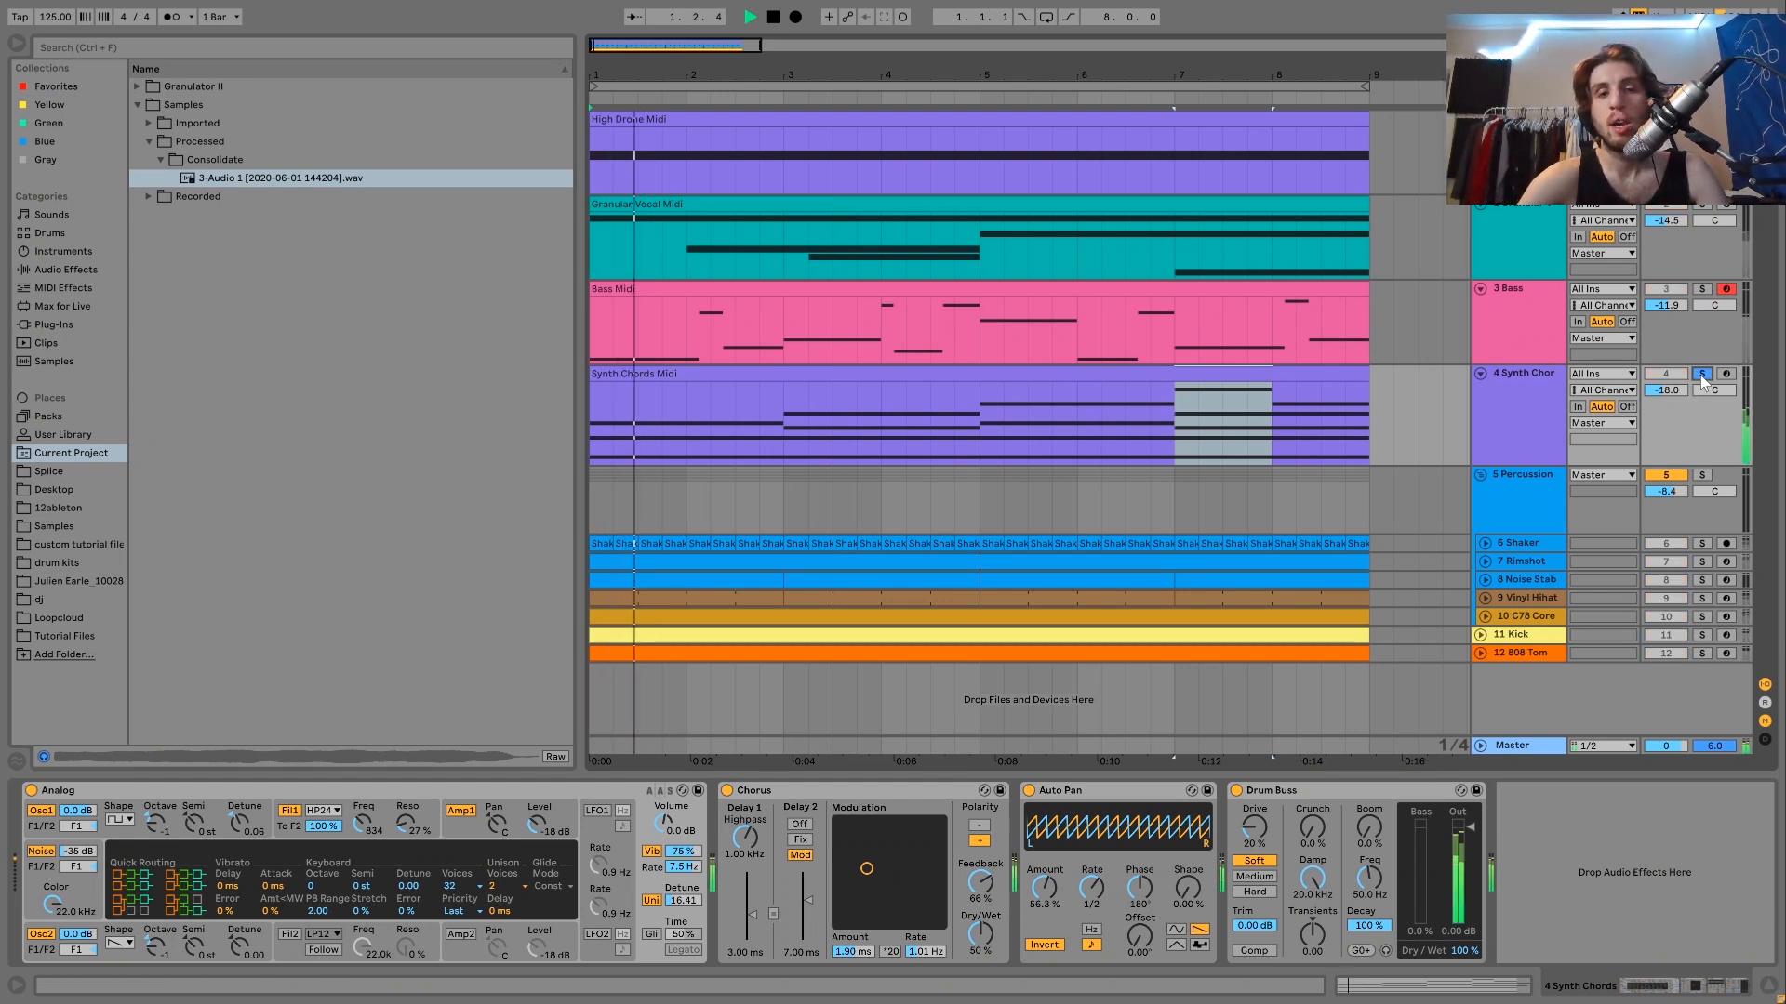
{"action": "key", "text": "space"}
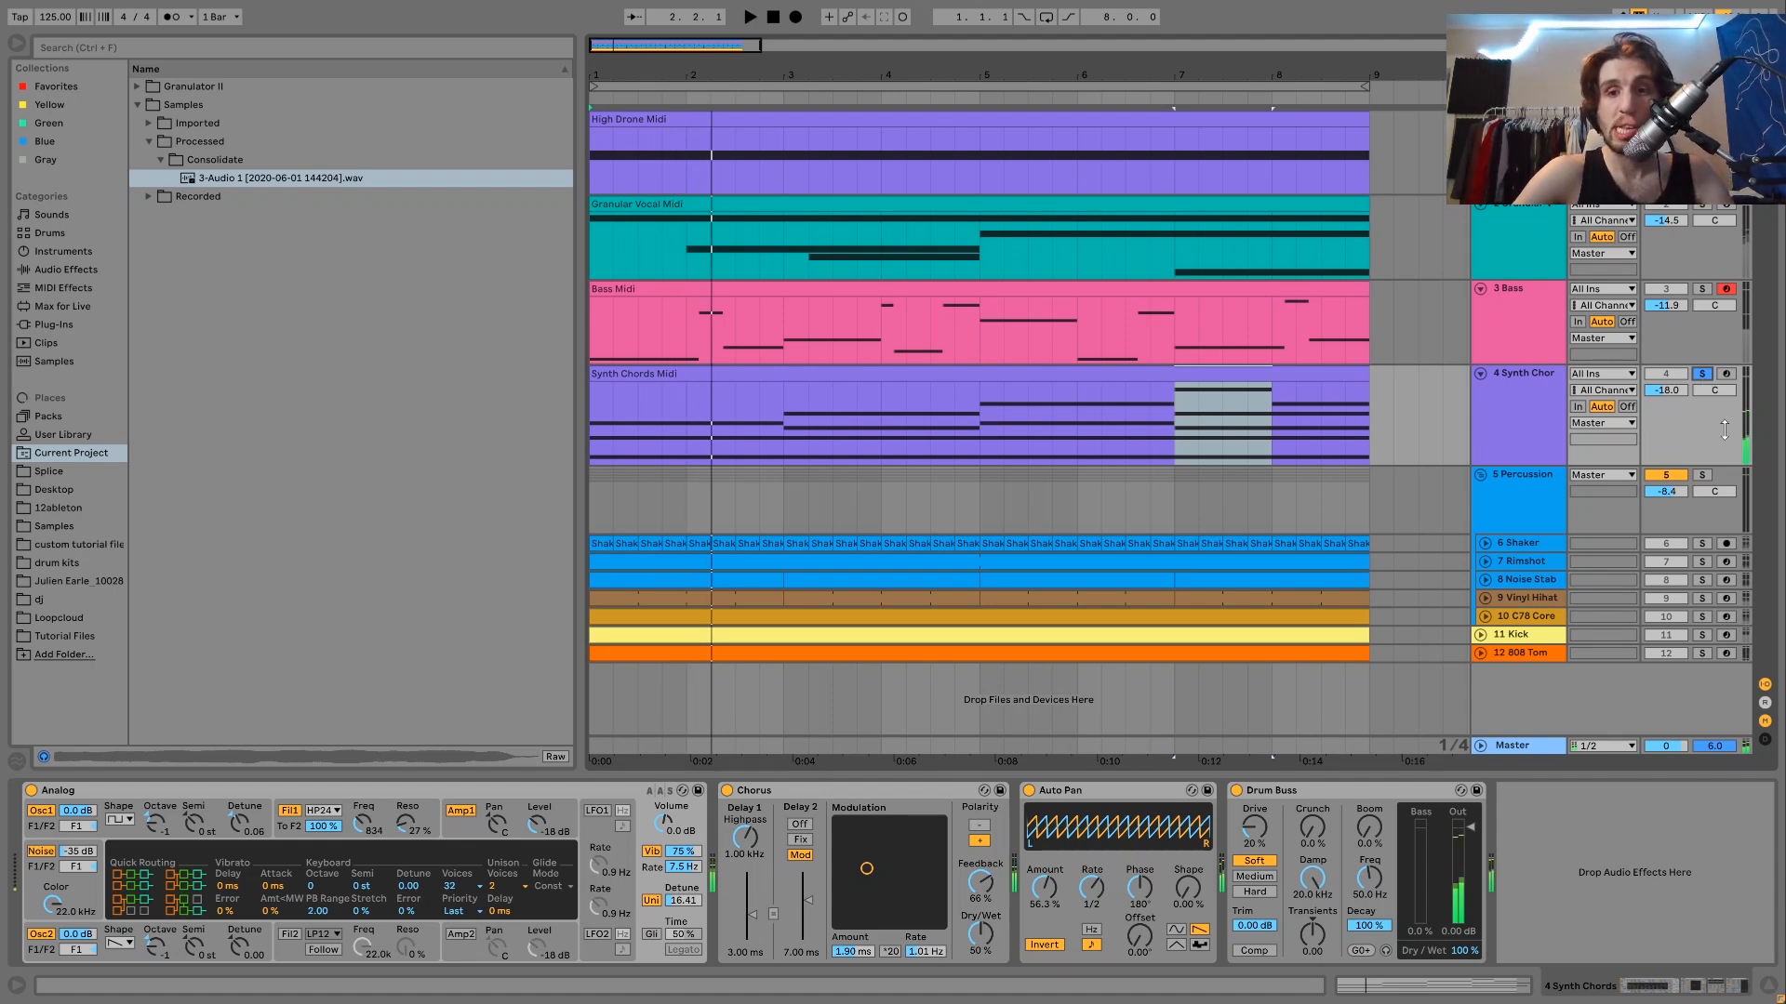
Solo the Percussion group and unfold its Shaker, Rimshot, Noise Stab, Vinyl Hihat and C78 Core tracks while it plays
{"action": "left_click", "coordinate": [1701, 475]}
{"action": "key", "text": "space"}
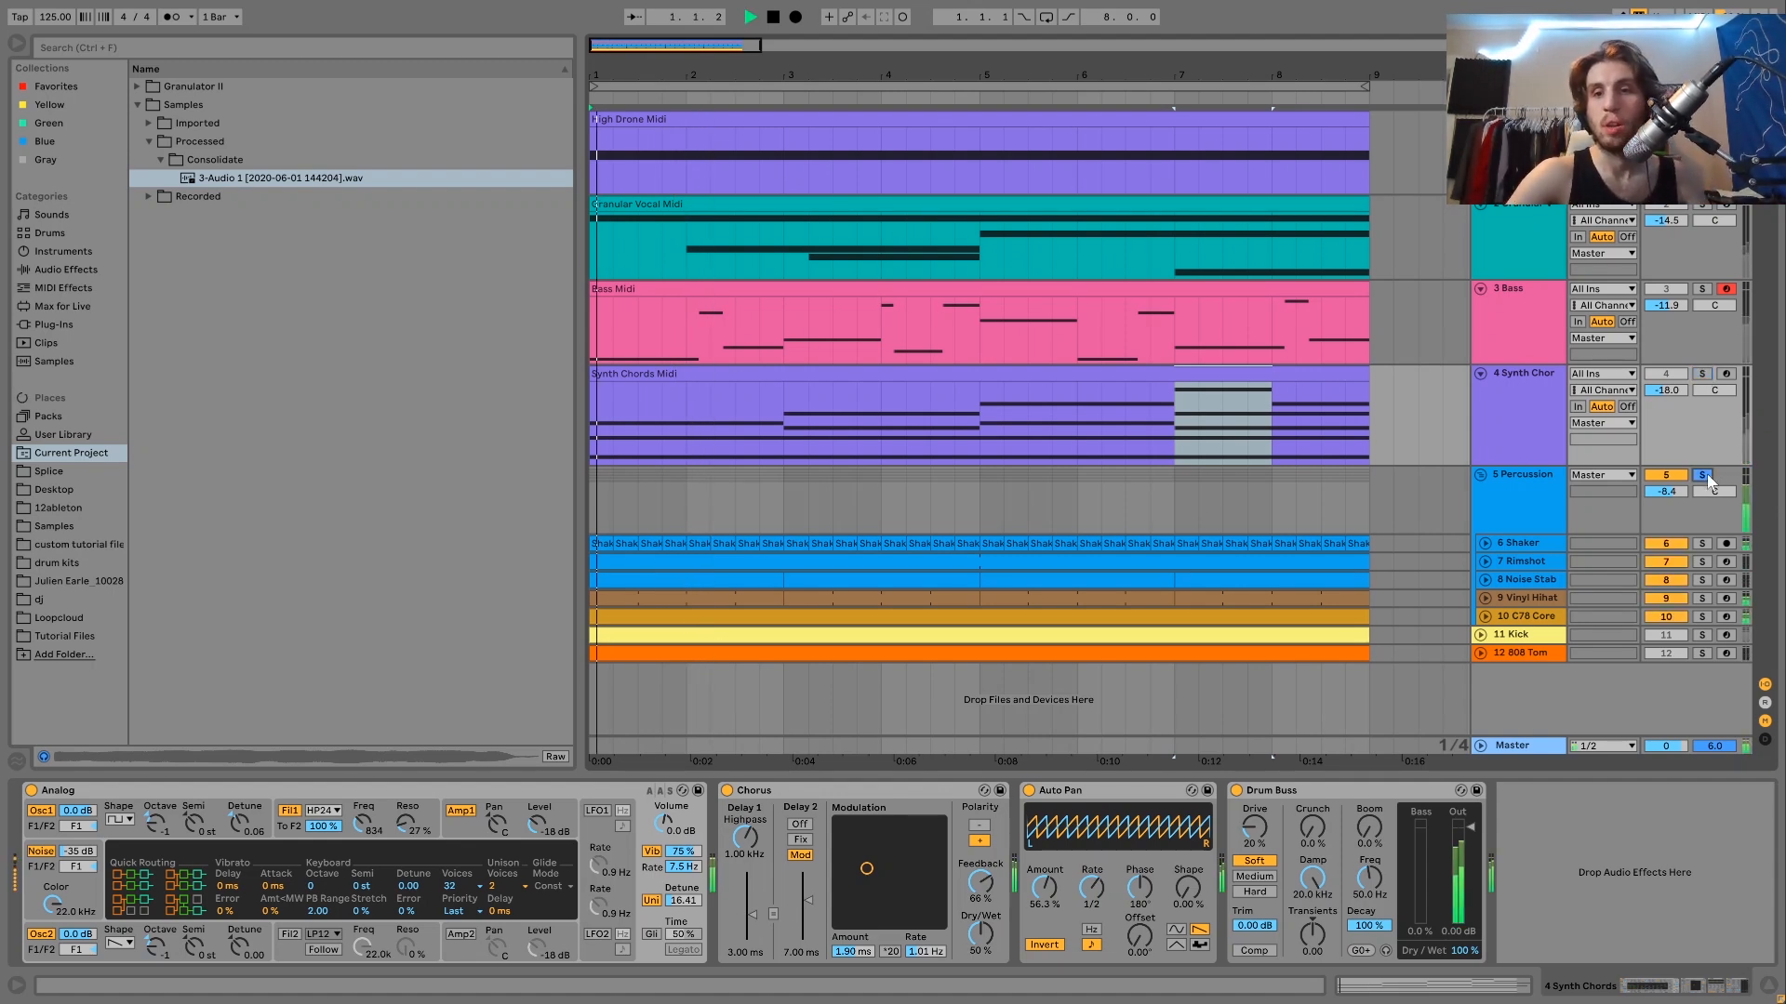
{"action": "left_click", "coordinate": [1485, 617]}
{"action": "left_click", "coordinate": [1486, 599]}
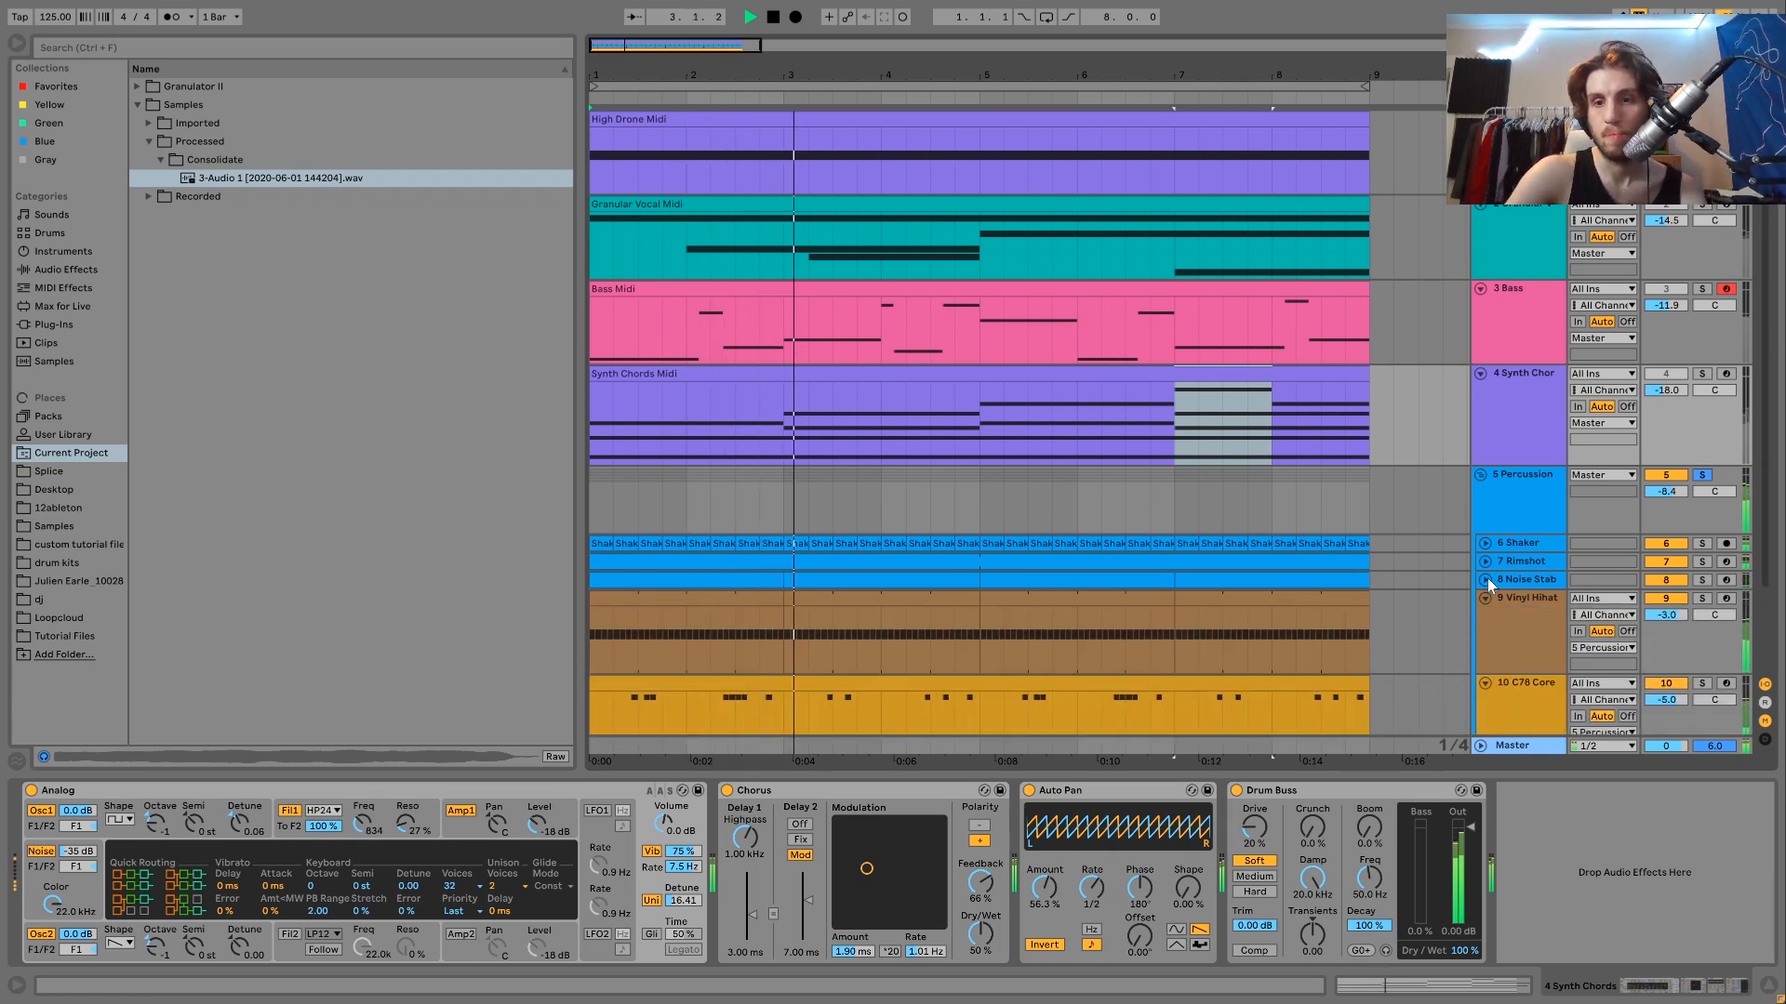
{"action": "left_click", "coordinate": [1486, 579]}
{"action": "left_click", "coordinate": [1483, 558]}
{"action": "left_click", "coordinate": [1486, 541]}
{"action": "key", "text": "space"}
{"action": "scroll", "coordinate": [1486, 541], "scroll_direction": "down", "scroll_amount": 5}
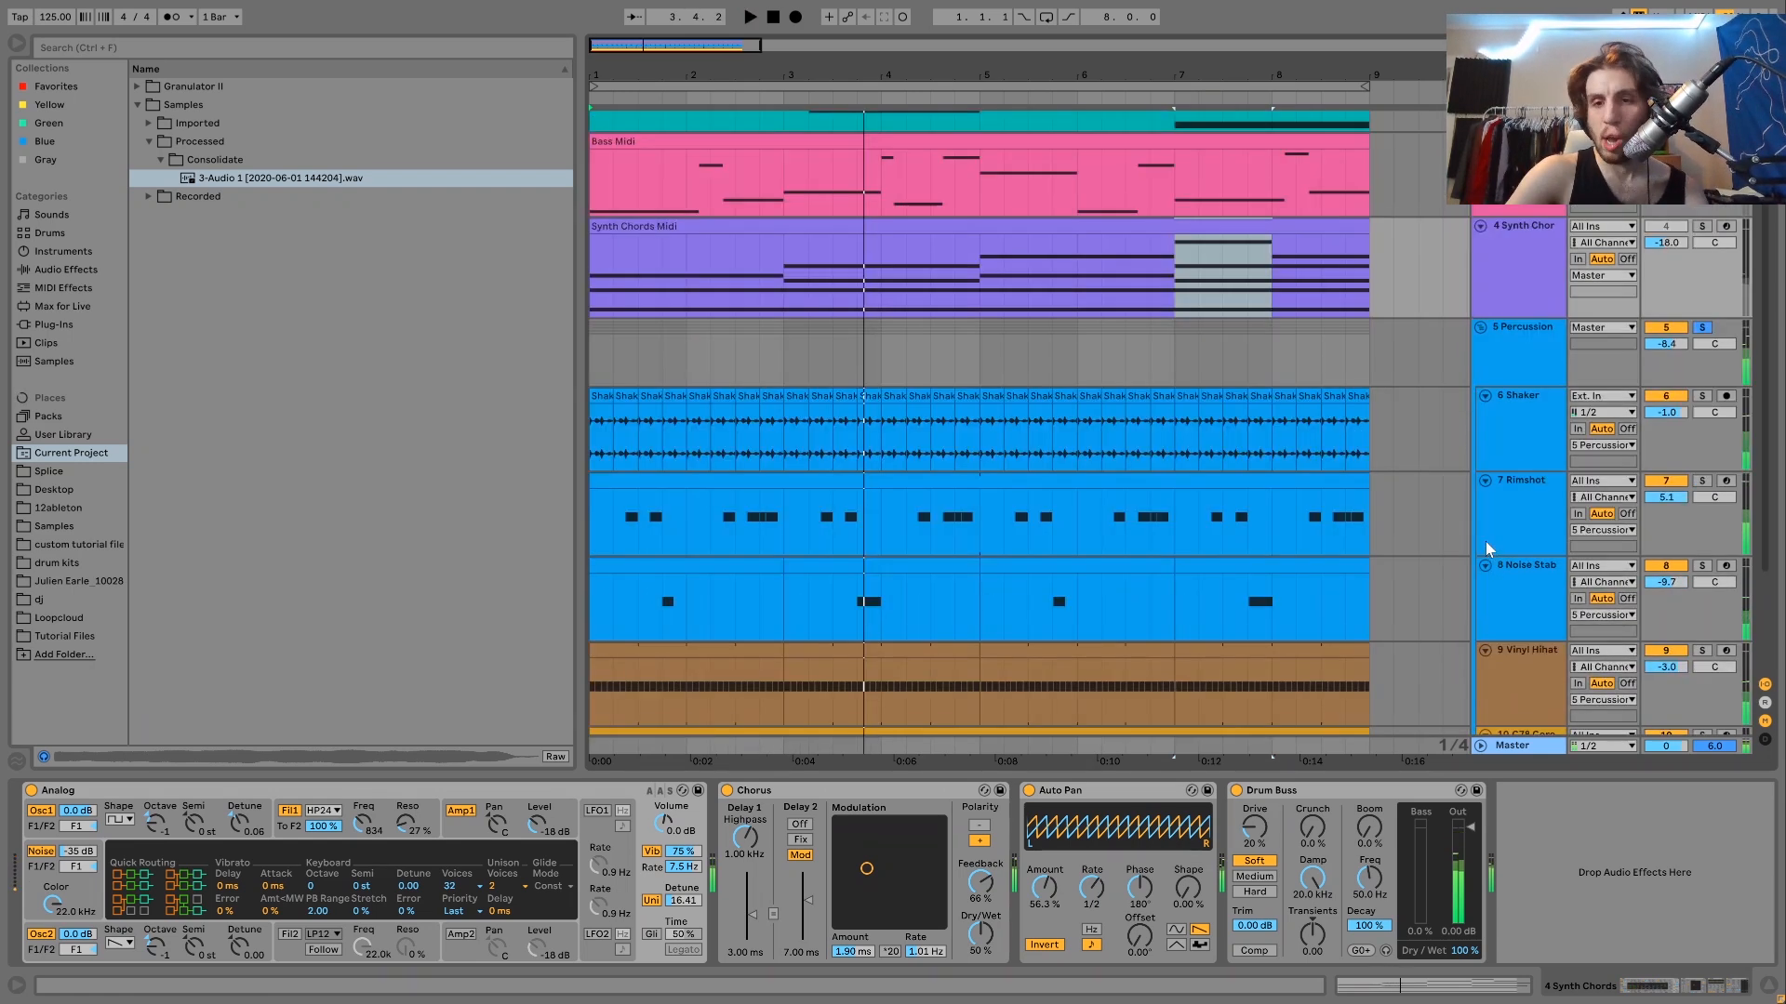
Audition the Shaker track soloed within the Percussion group and display its device chain
{"action": "left_click", "coordinate": [1703, 330]}
{"action": "key", "text": "space"}
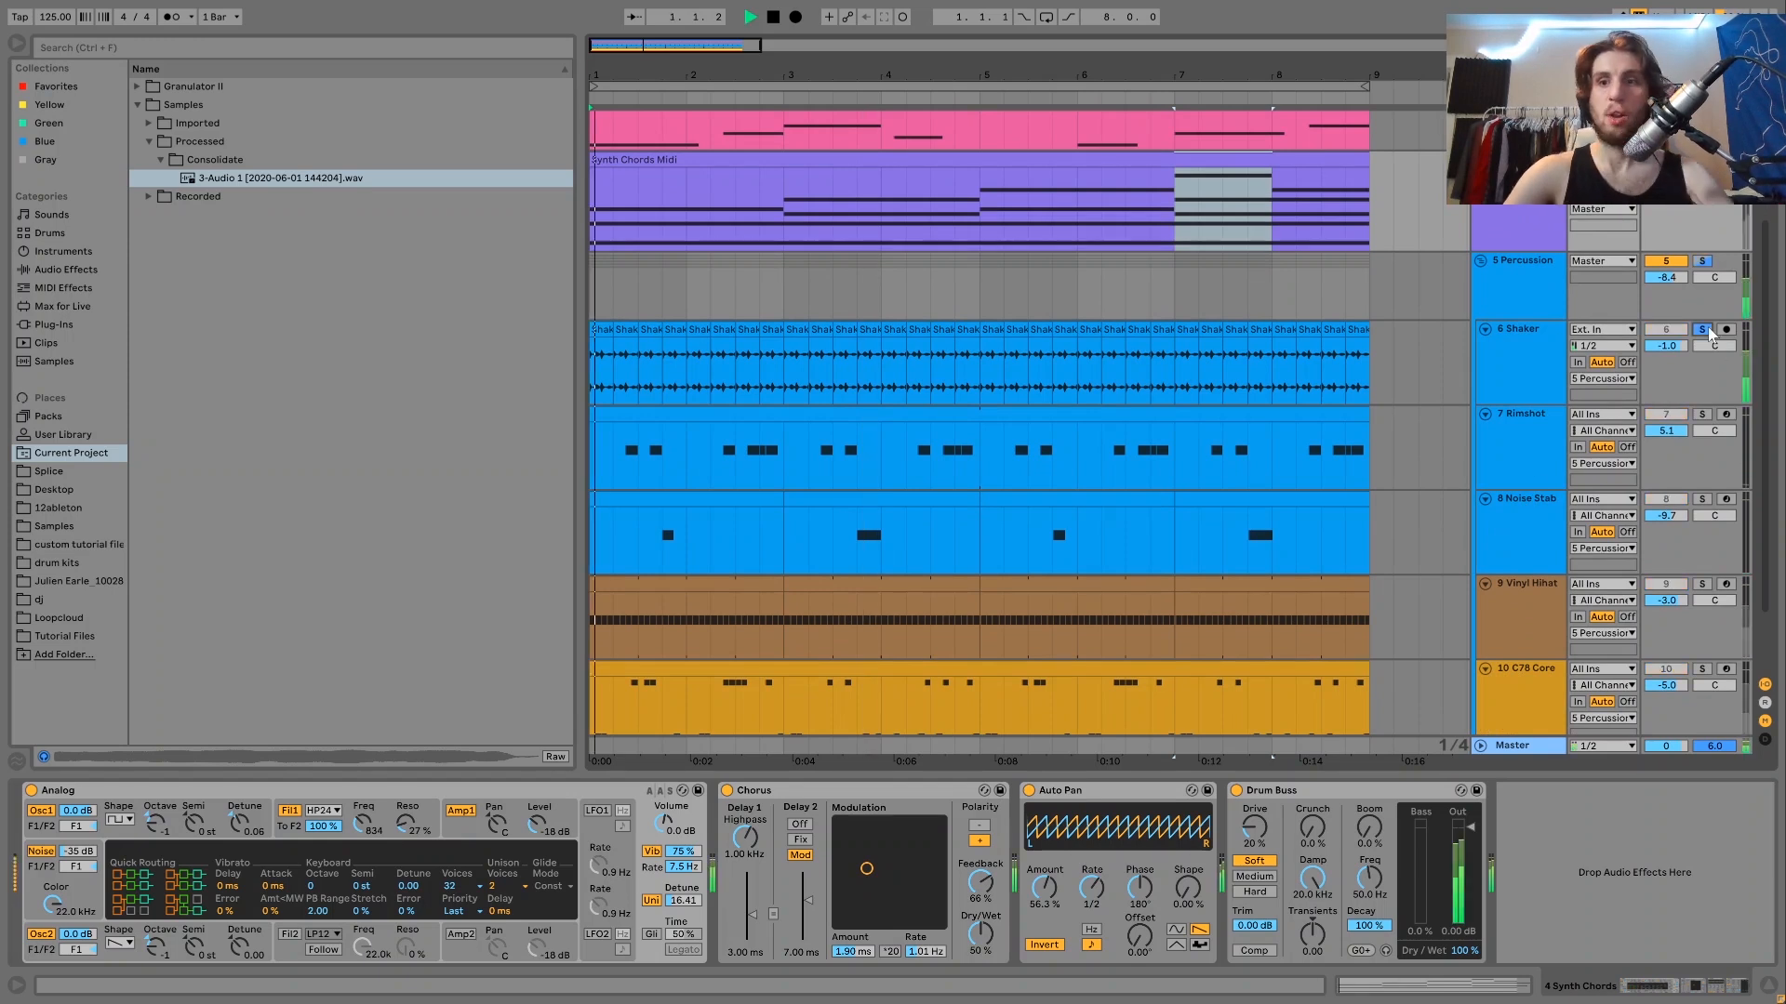
{"action": "left_click", "coordinate": [1486, 367]}
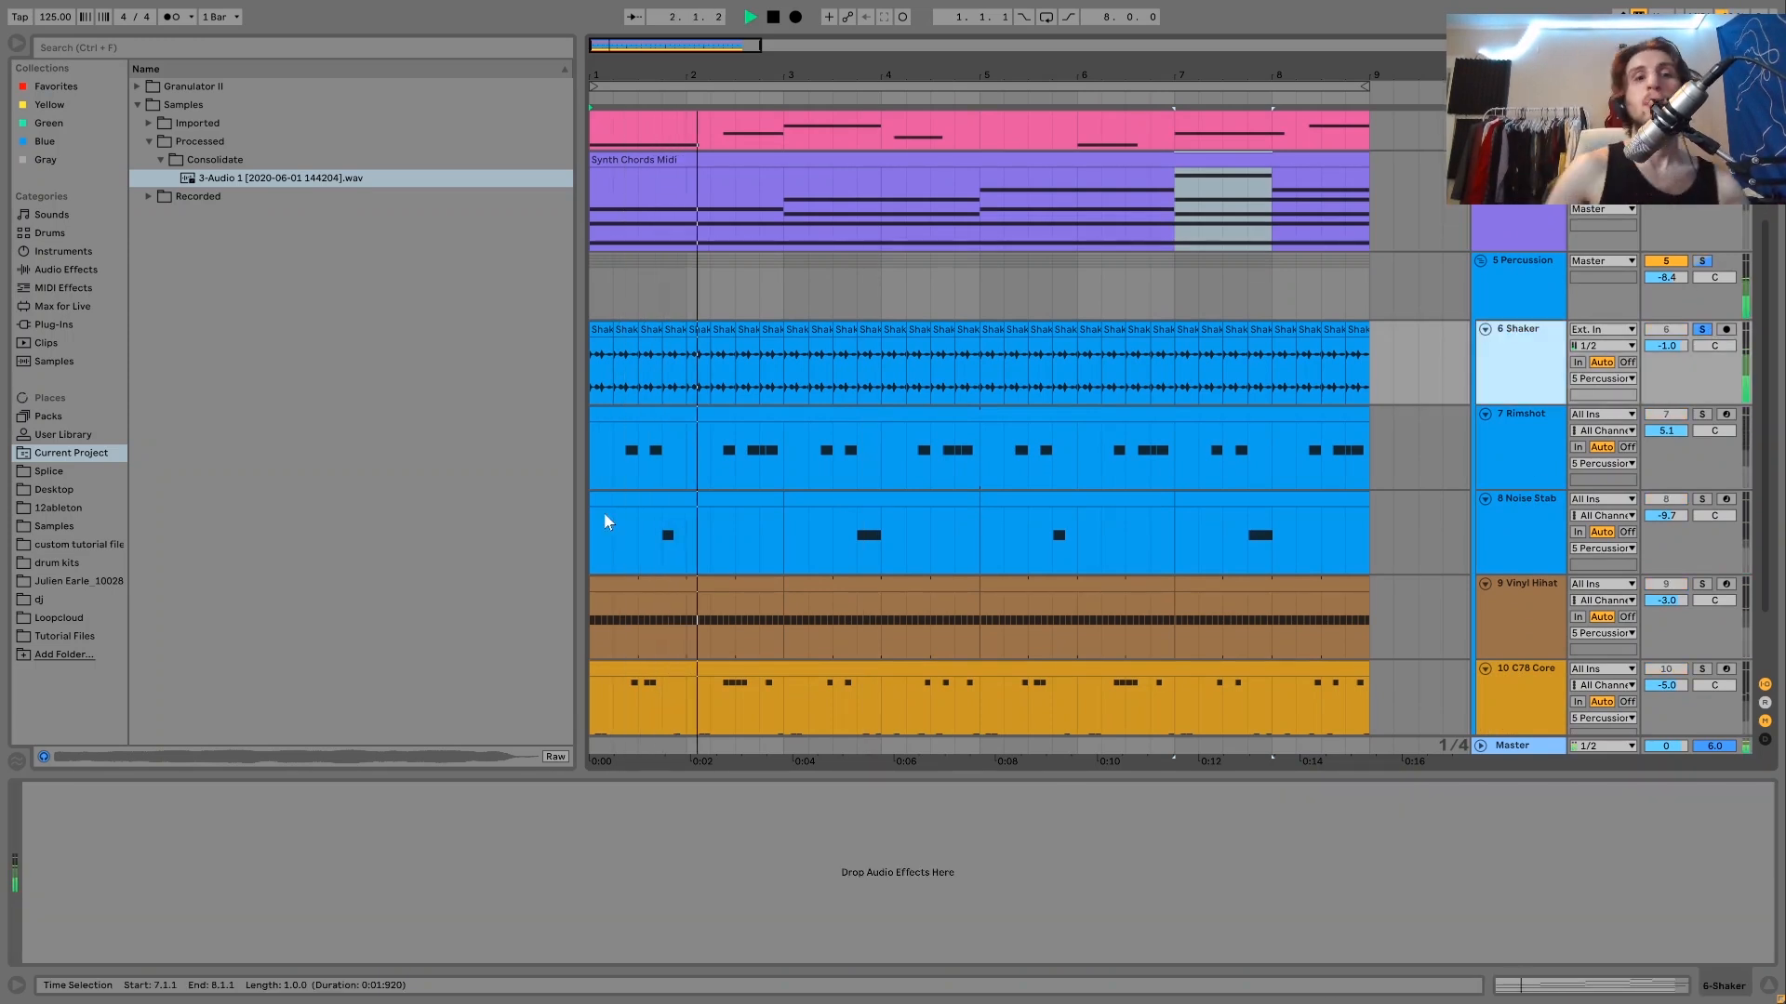
Display the first Shaker clip's sample settings and select its source Shaker.wav among the project's imported samples
{"action": "double_click", "coordinate": [603, 329]}
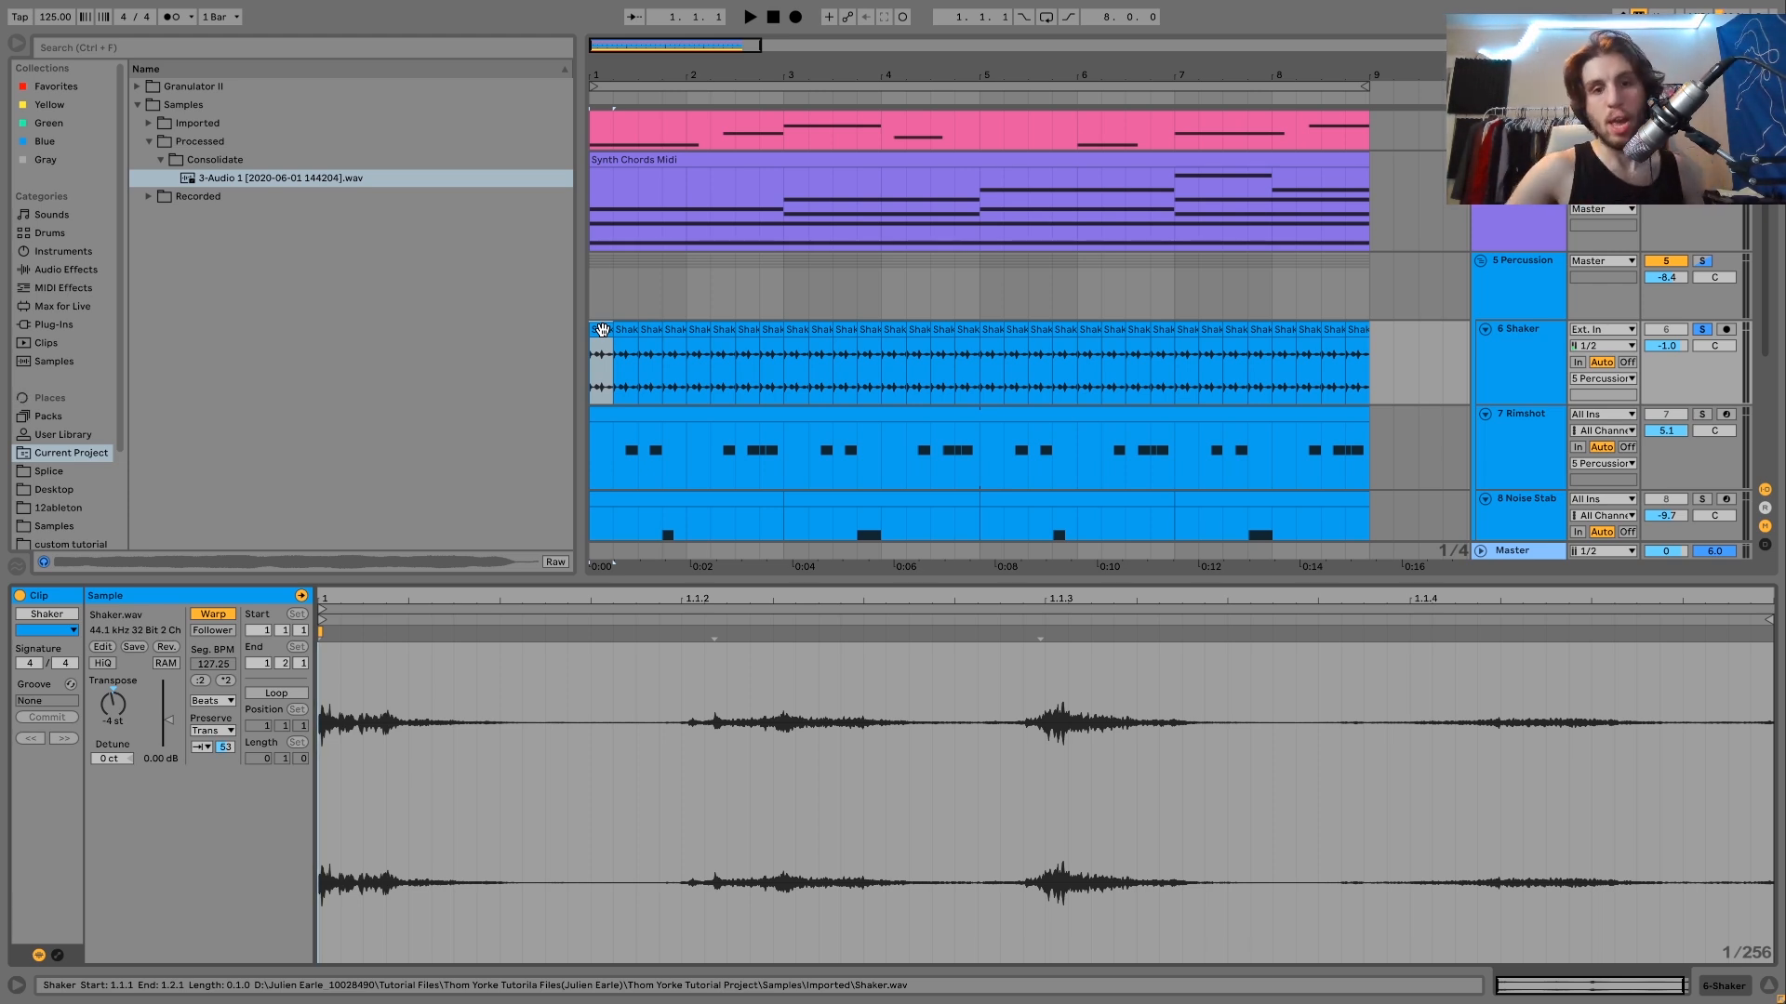
{"action": "left_click", "coordinate": [144, 124]}
{"action": "left_click", "coordinate": [220, 436]}
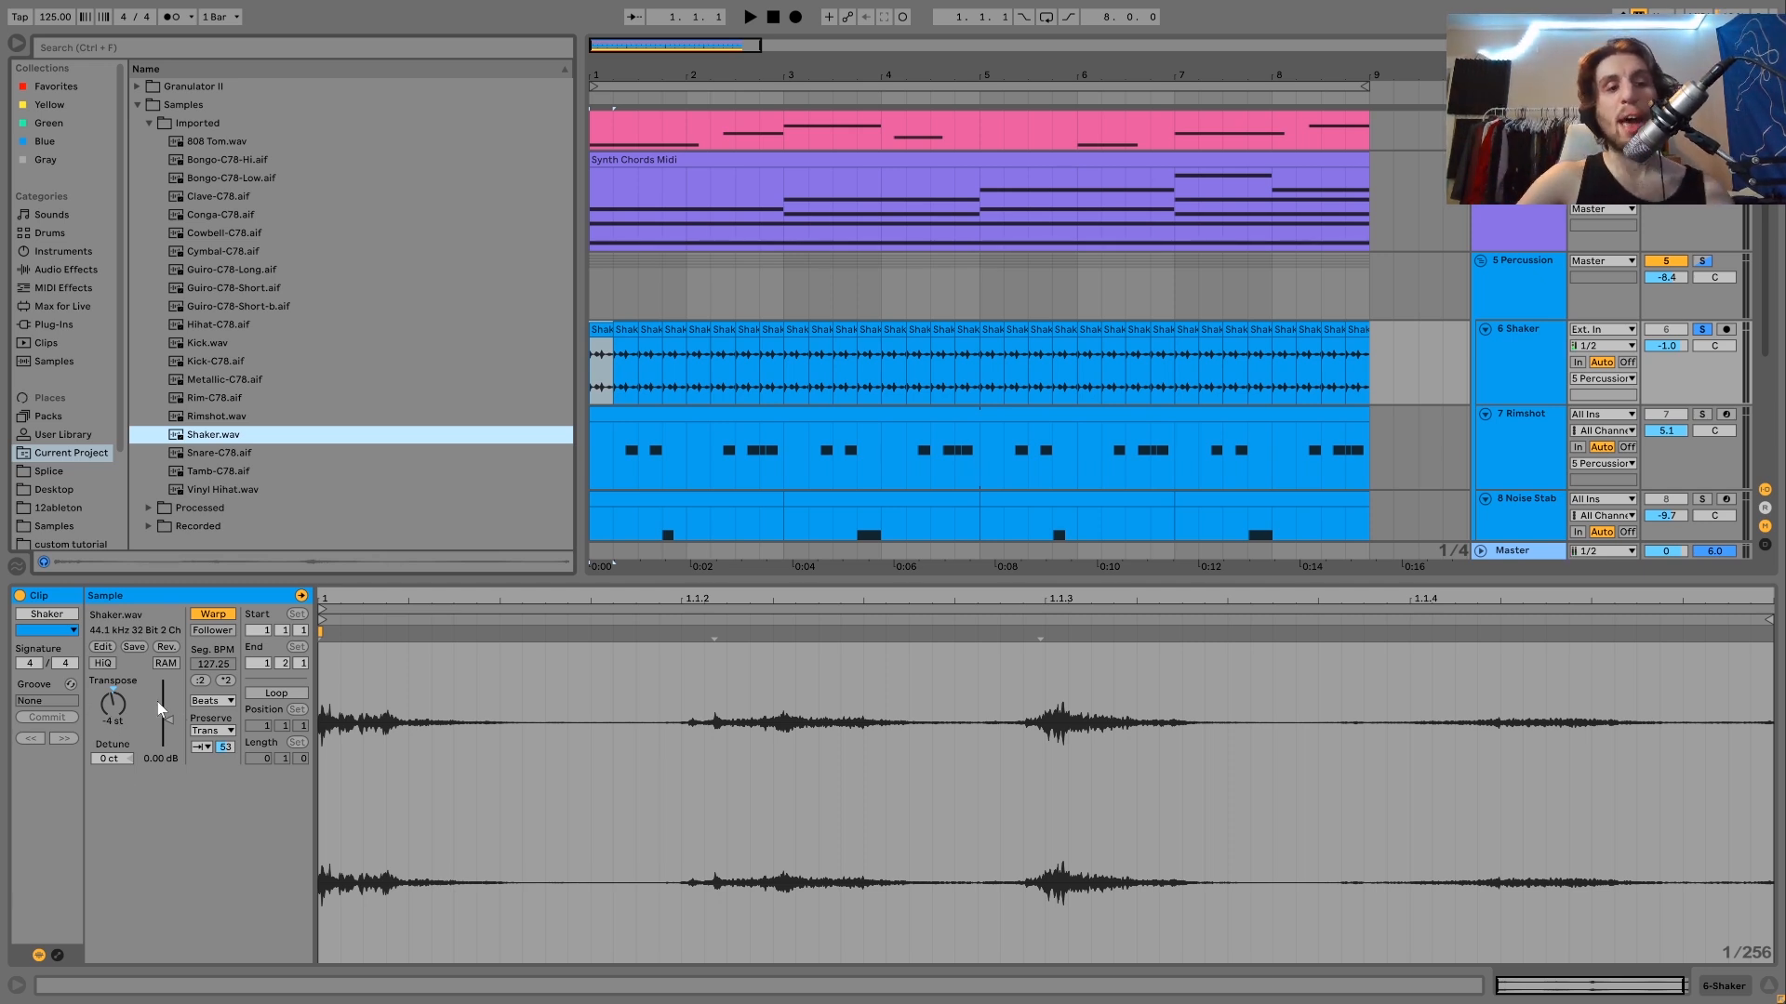
Set the first Shaker clip's Beats transient envelope to 100 and play back the change
{"action": "left_click", "coordinate": [203, 751]}
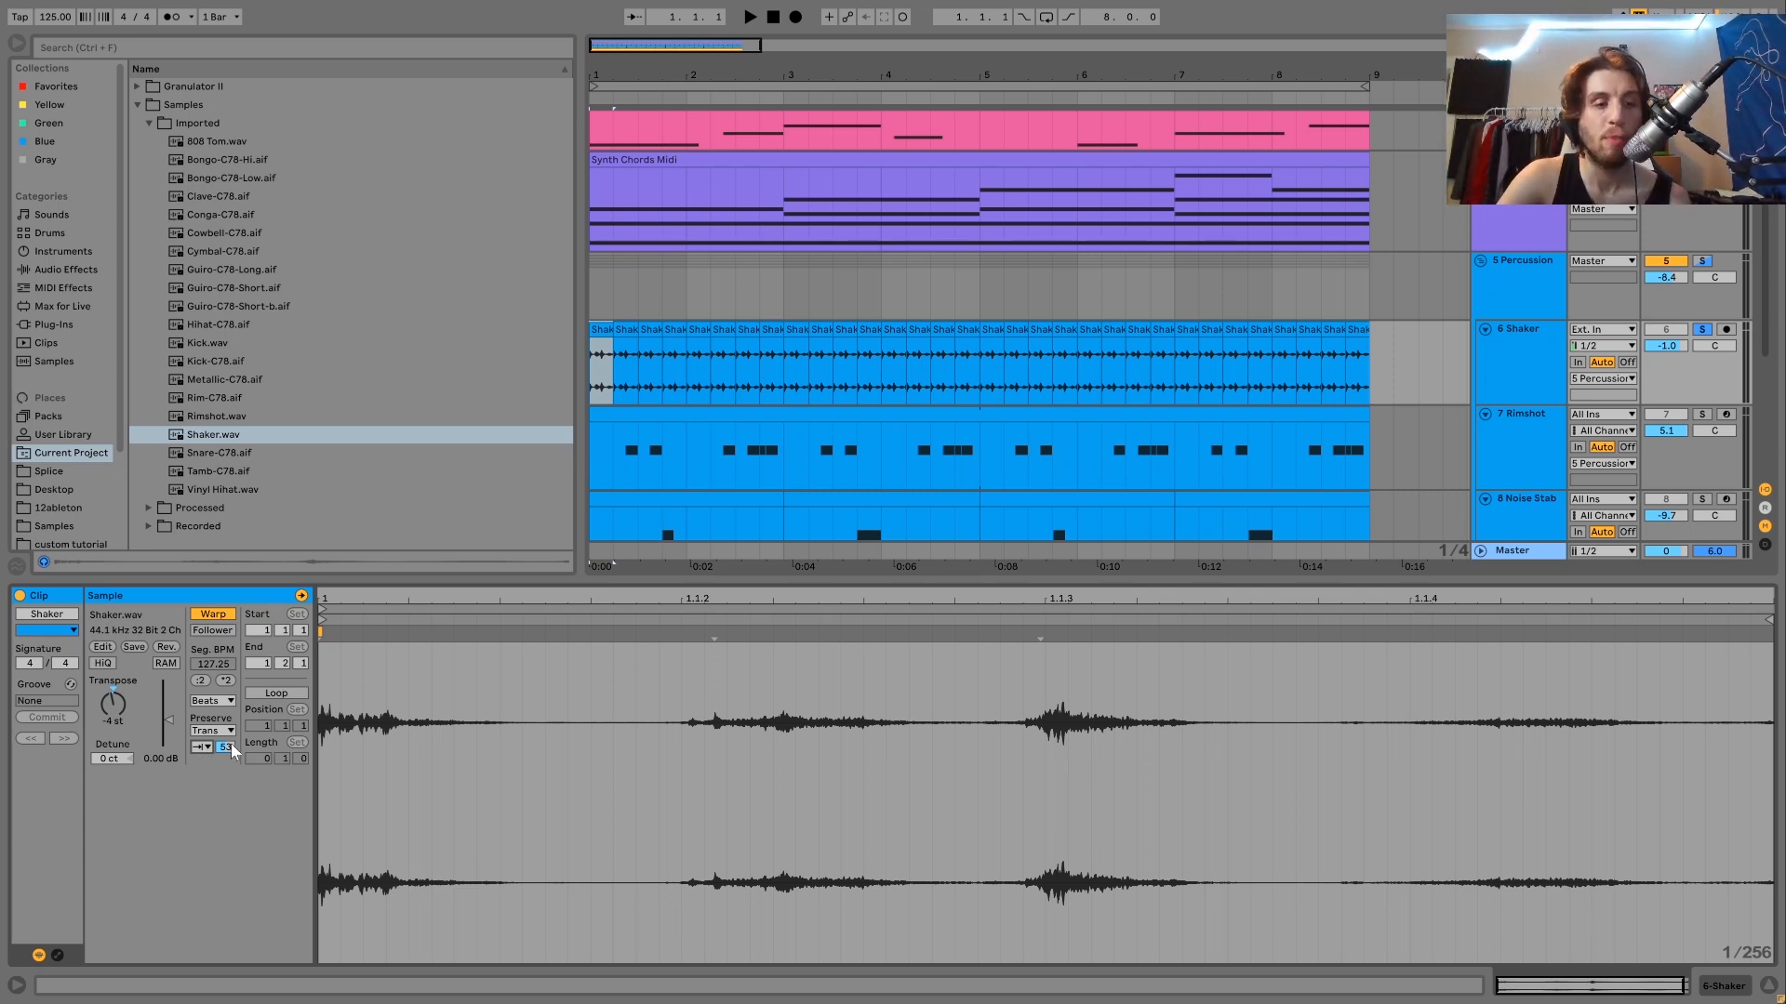
{"action": "left_click_drag", "start_coordinate": [229, 748], "coordinate": [229, 702]}
{"action": "key", "text": "space"}
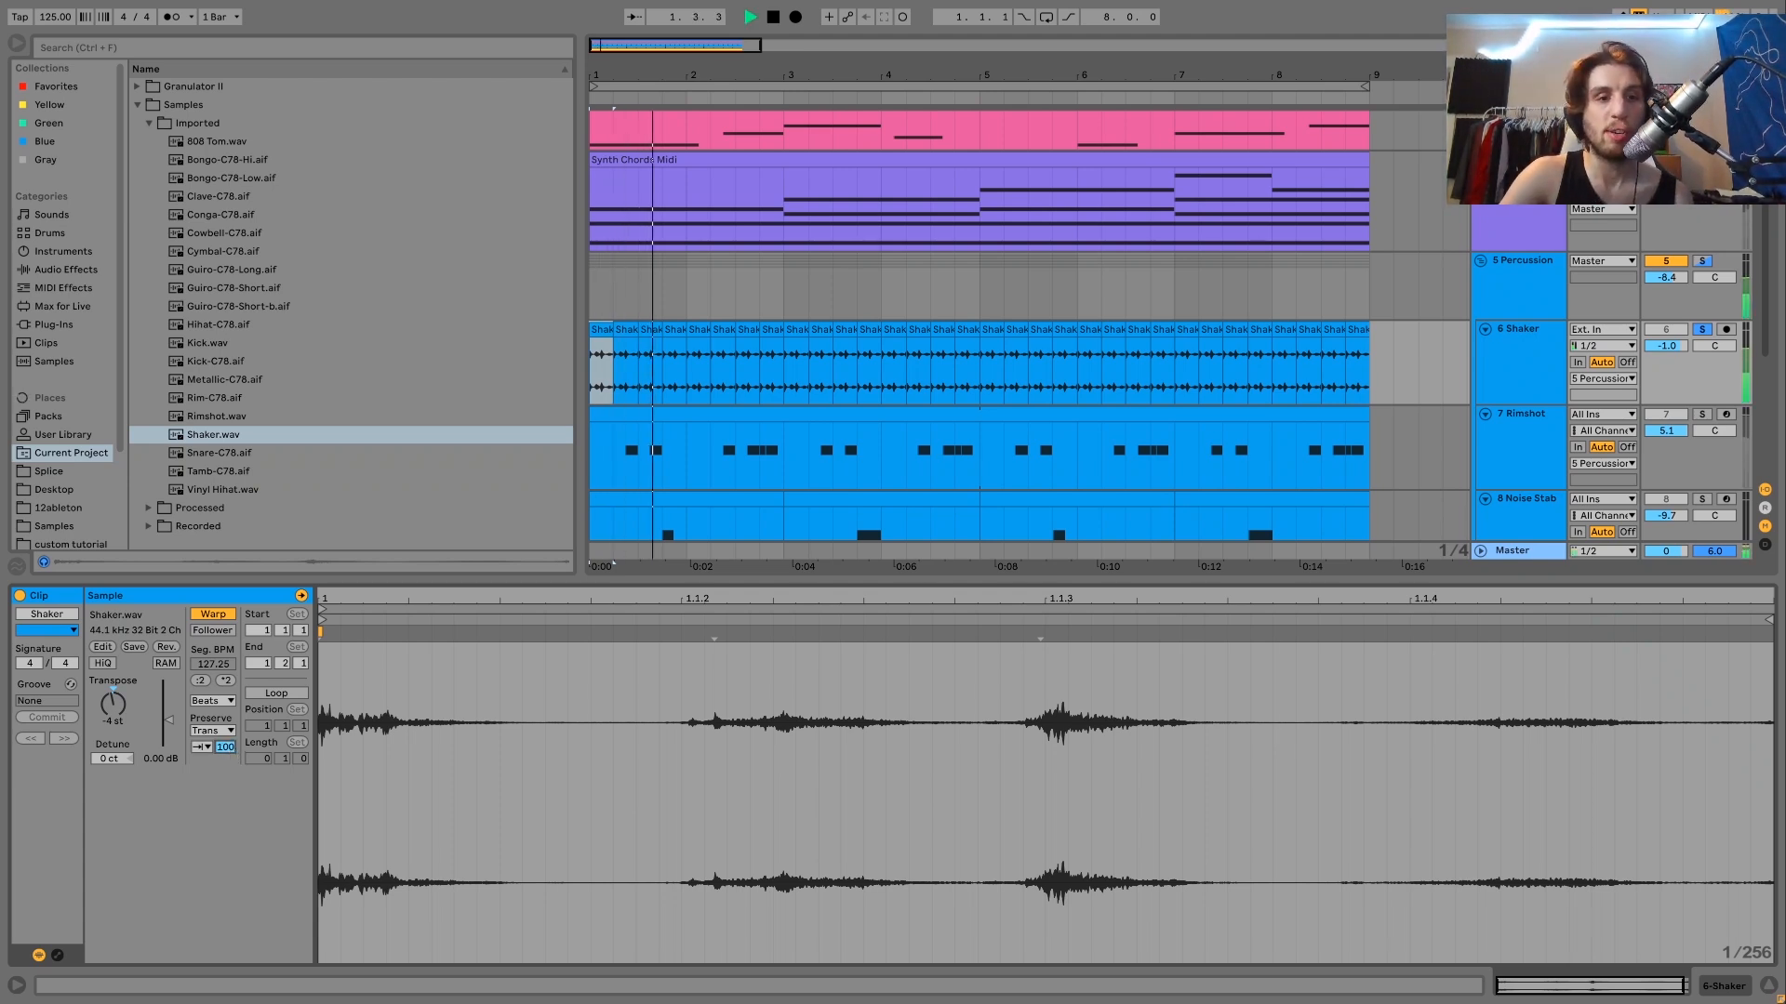
Replay the soloed Shaker, then set its first clip's transient envelope to 53 and play back the change
{"action": "key", "text": "space"}
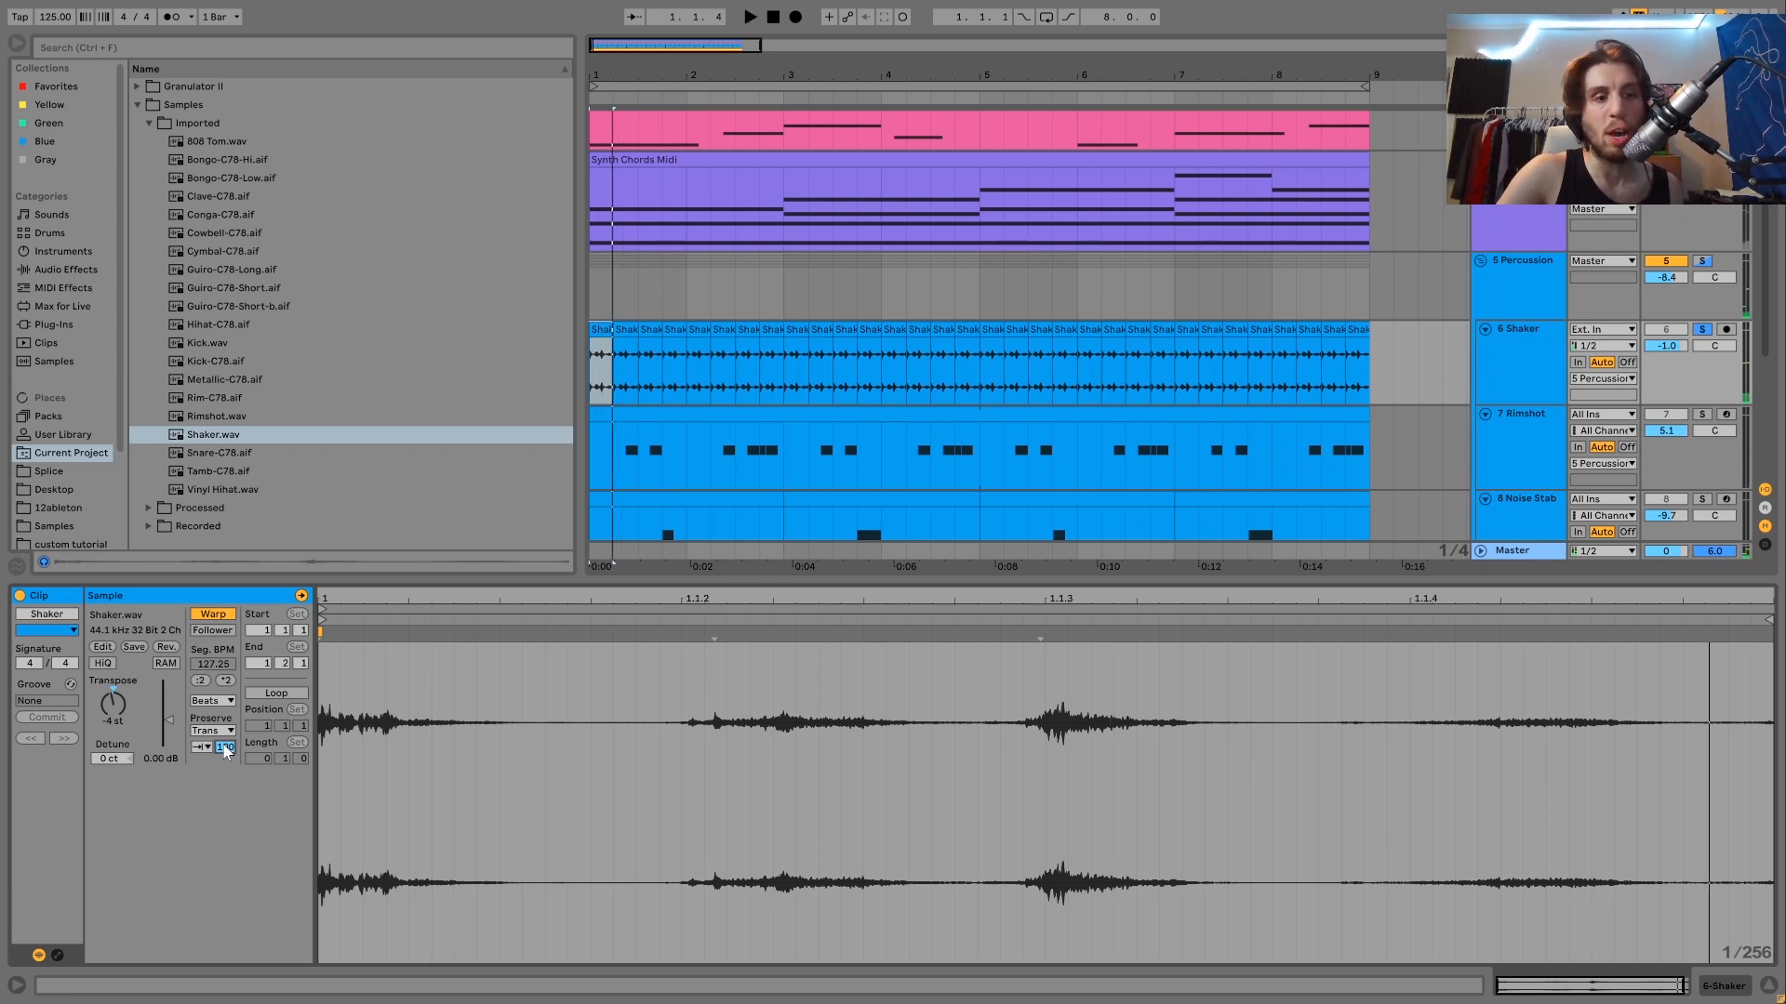
{"action": "key", "text": "space"}
{"action": "key", "text": "space"}
{"action": "key", "text": "space"}
{"action": "key", "text": "space"}
{"action": "left_click_drag", "start_coordinate": [225, 748], "coordinate": [225, 826]}
{"action": "key", "text": "space"}
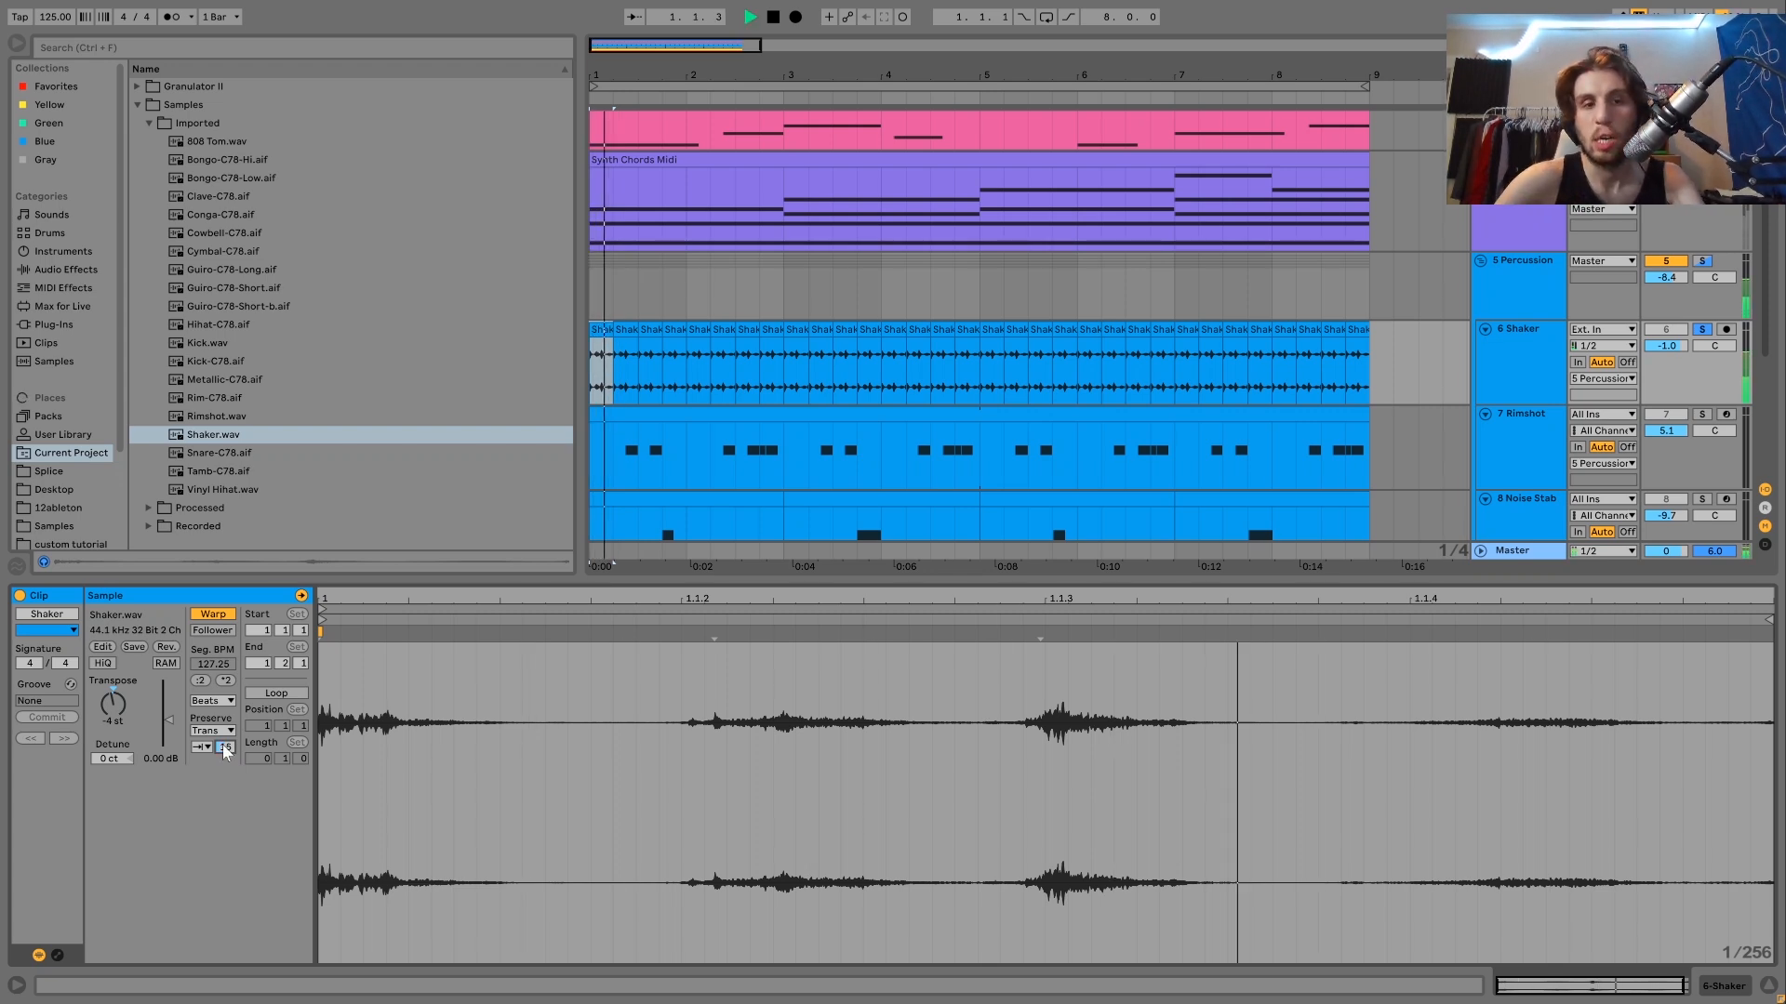
Reselect the first Shaker clip and audition the soloed track again
{"action": "left_click", "coordinate": [628, 351]}
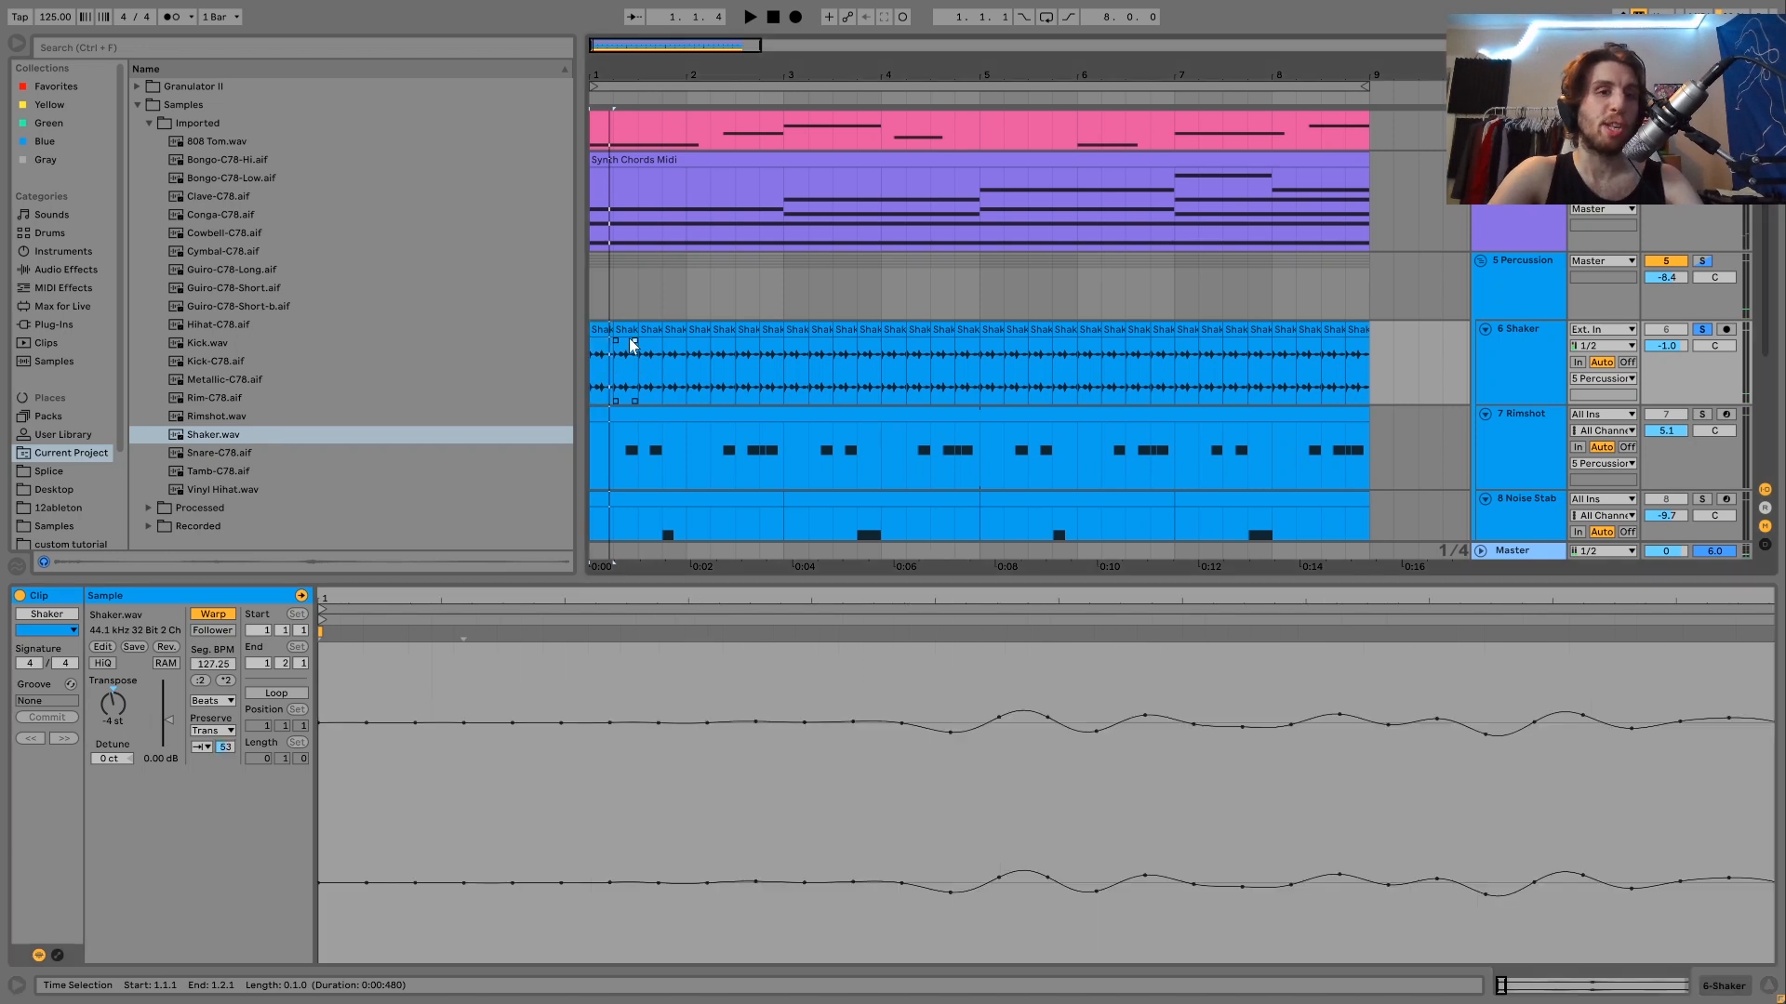
{"action": "left_click", "coordinate": [600, 340]}
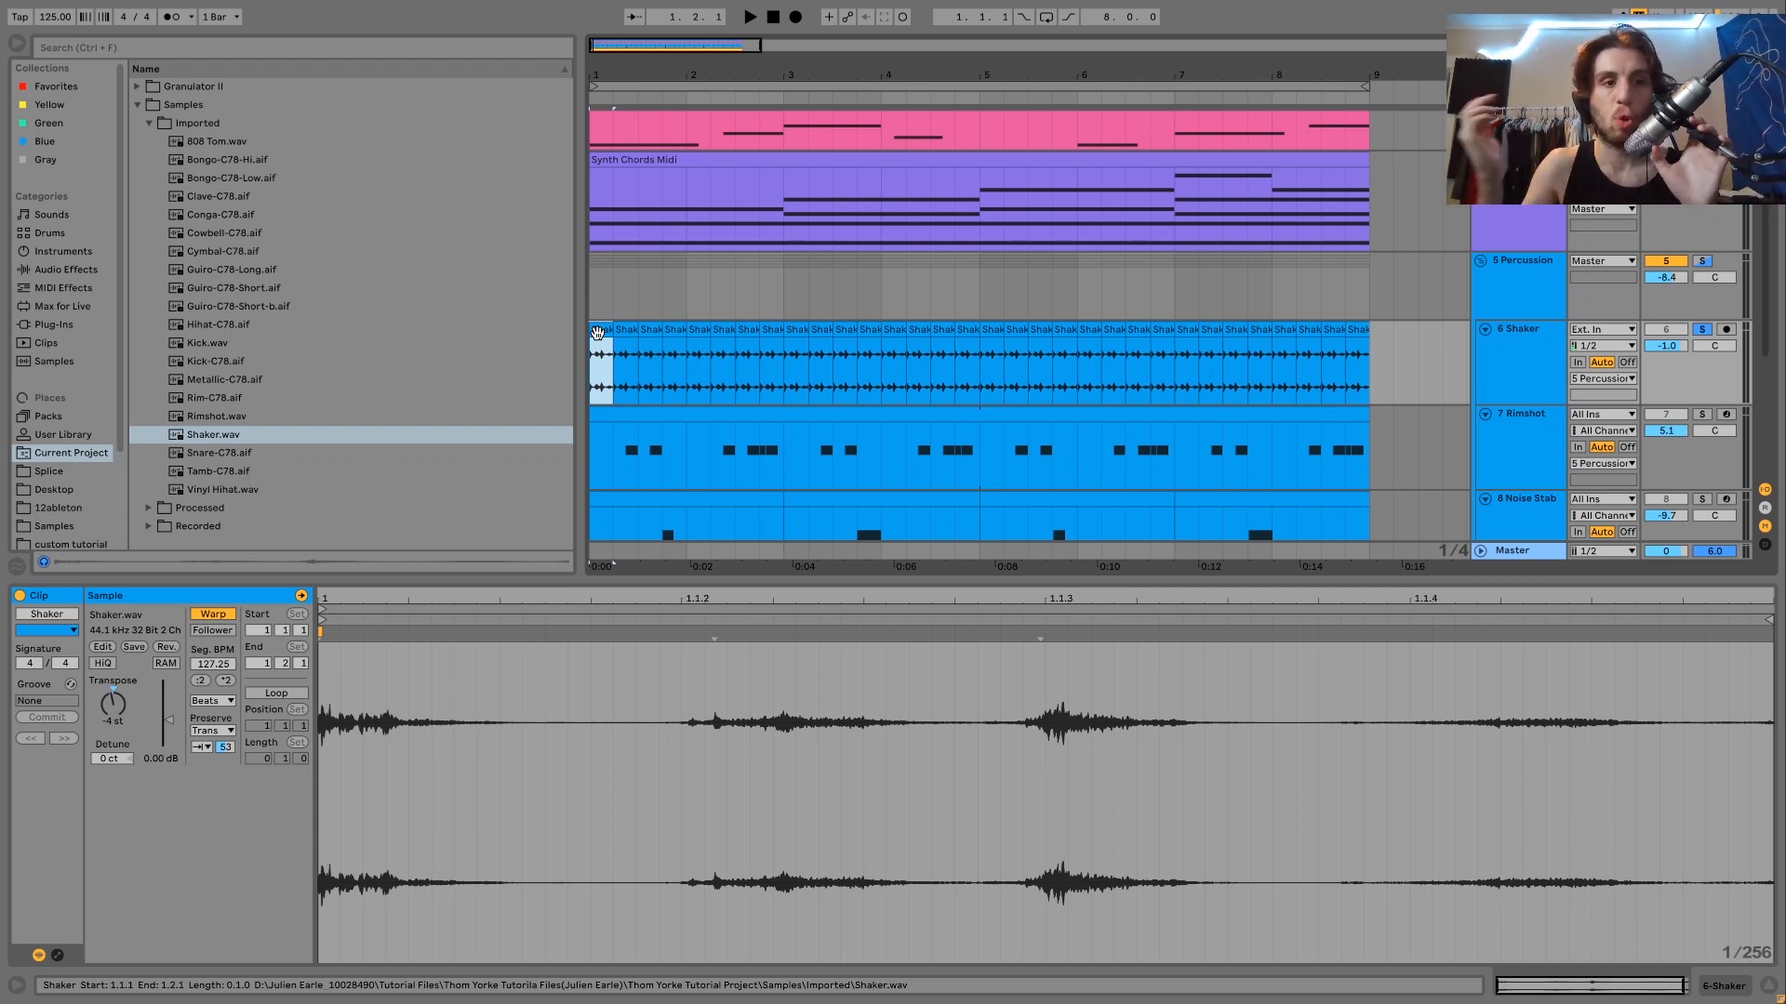
{"action": "key", "text": "space"}
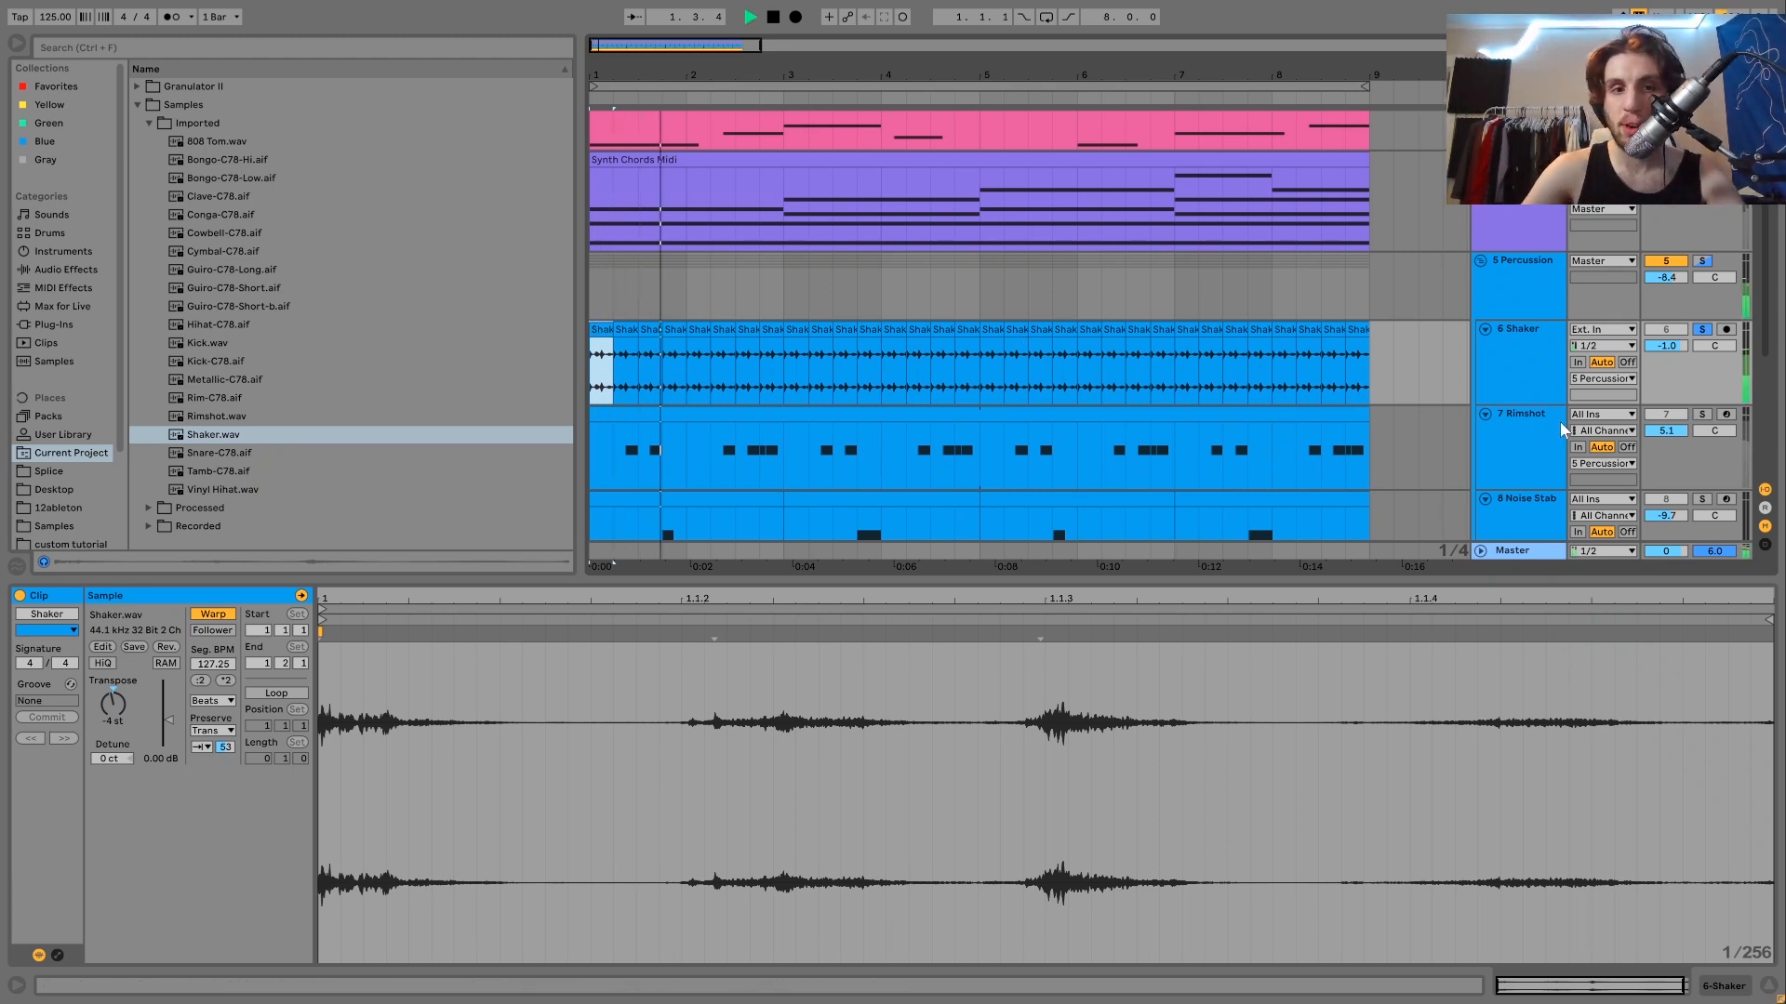
{"action": "key", "text": "space"}
Display the Rimshot track's device chain and audition it soloed, then within the full mix
{"action": "left_click", "coordinate": [1535, 437]}
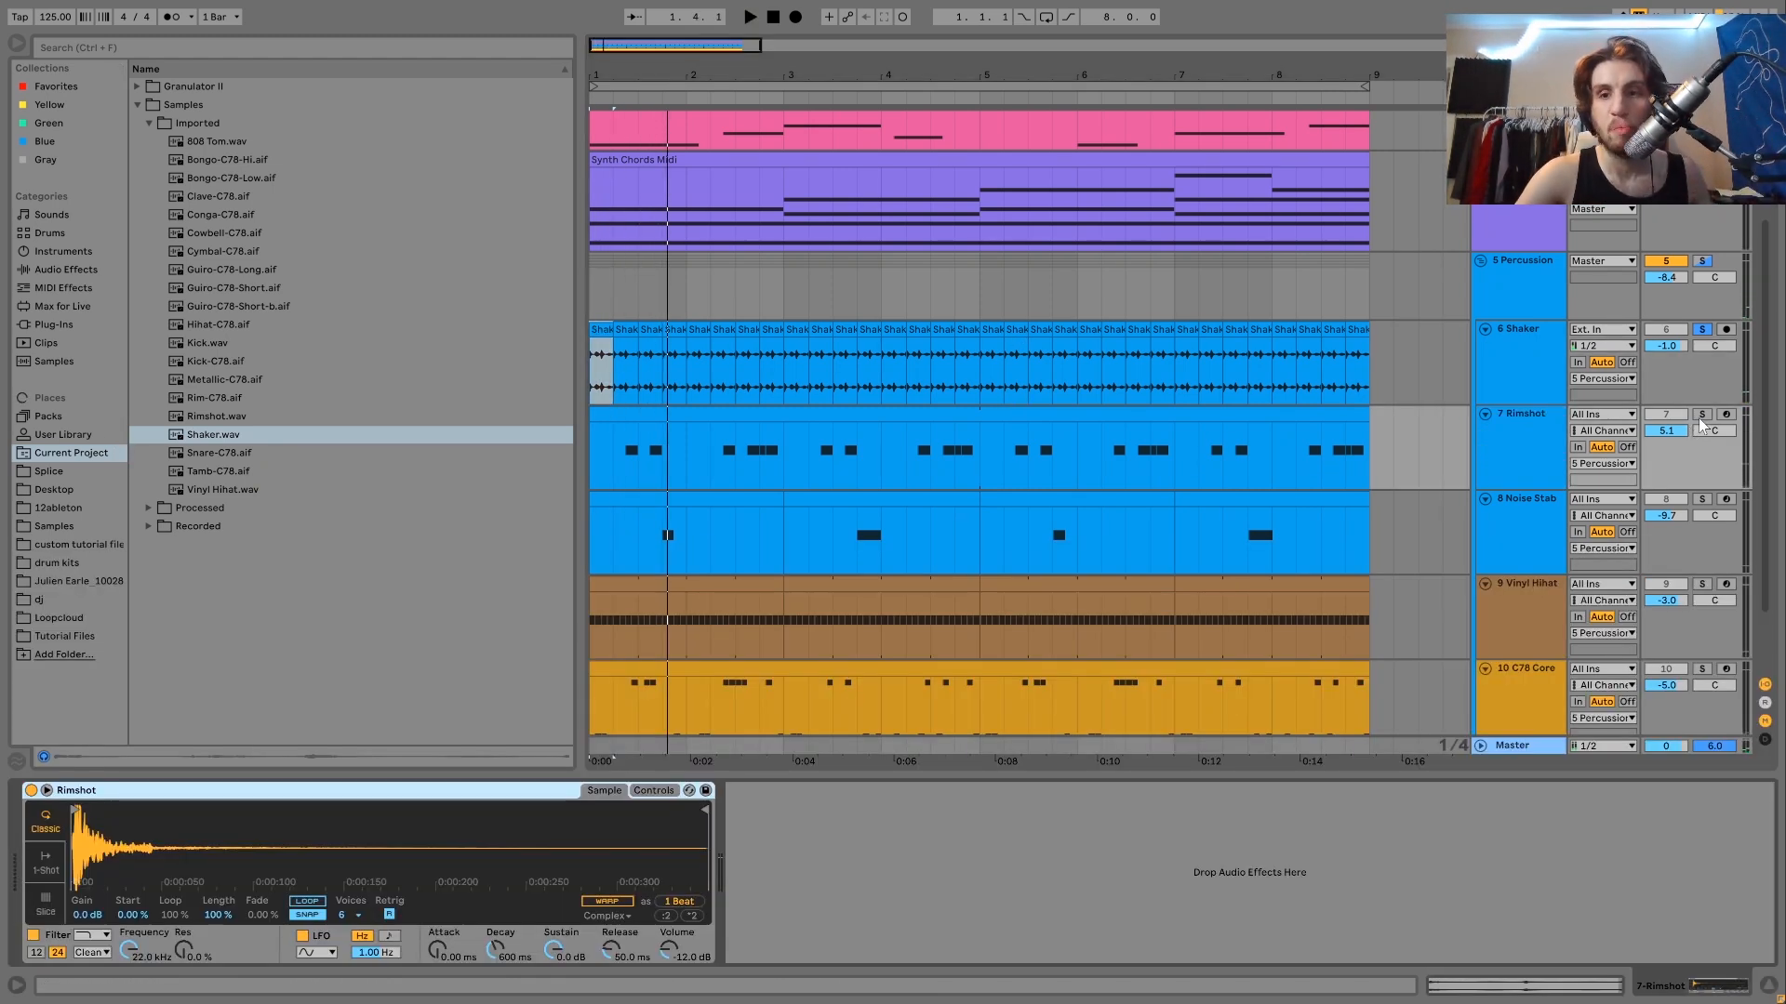
{"action": "left_click", "coordinate": [1701, 419]}
{"action": "key", "text": "space"}
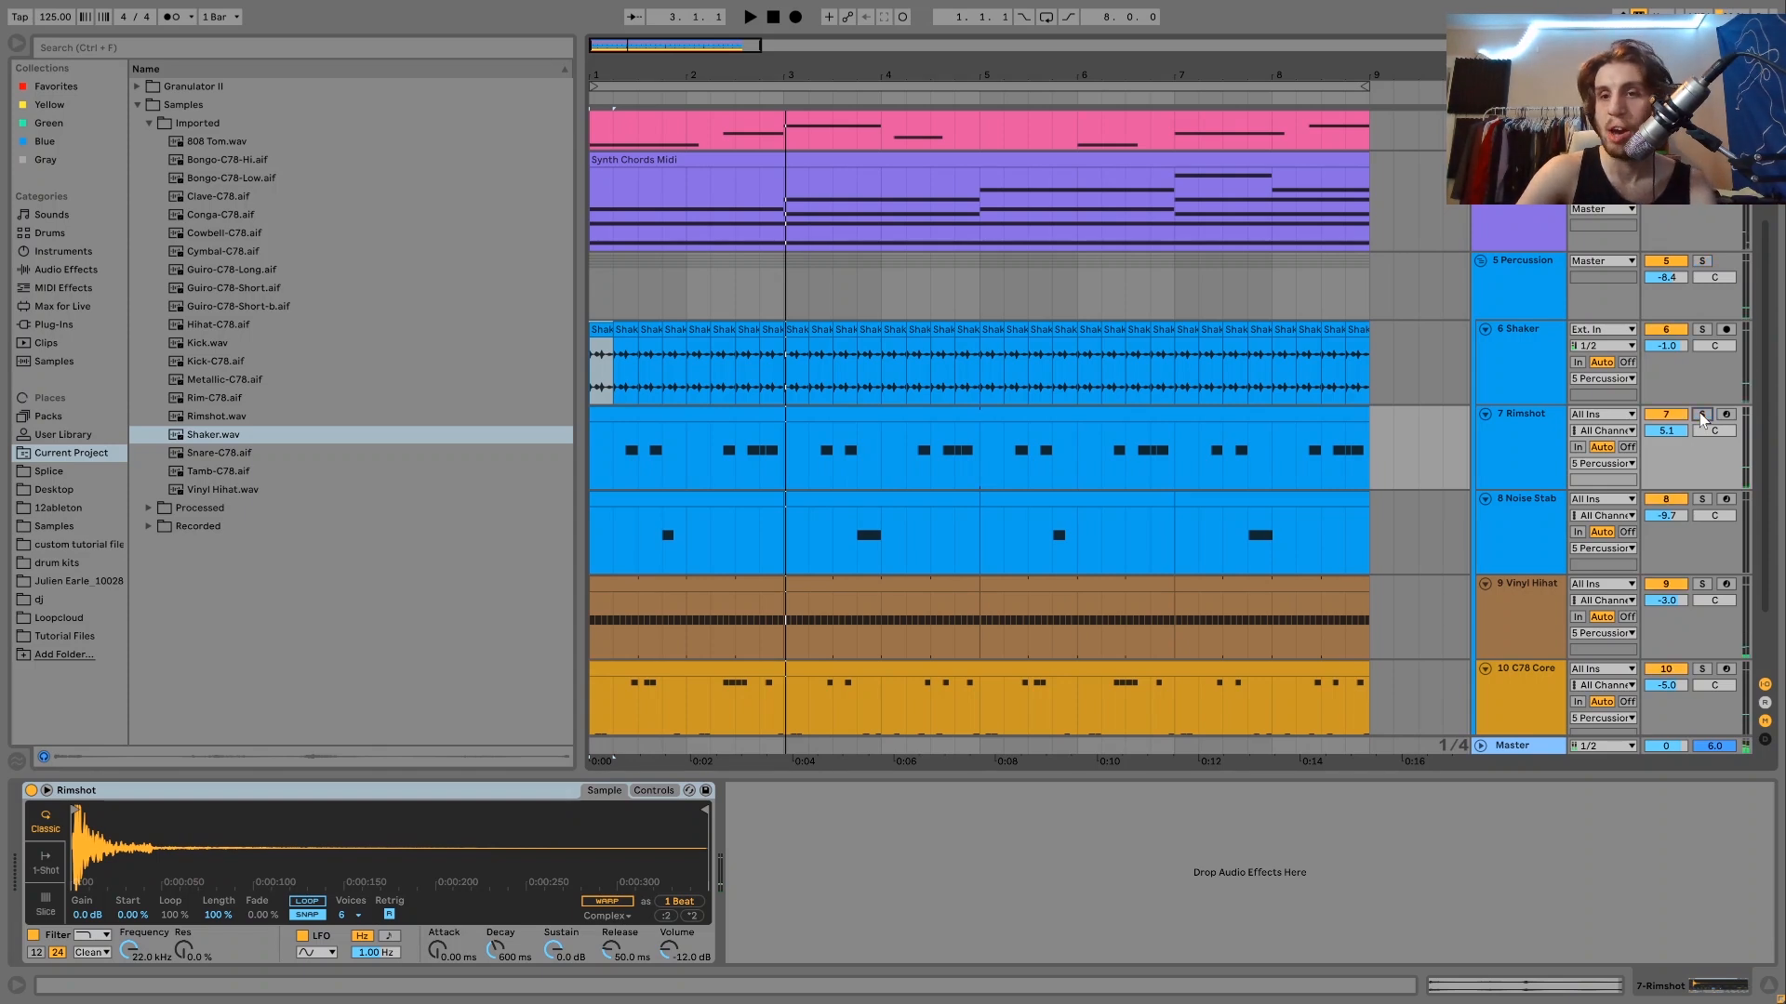
{"action": "key", "text": "space"}
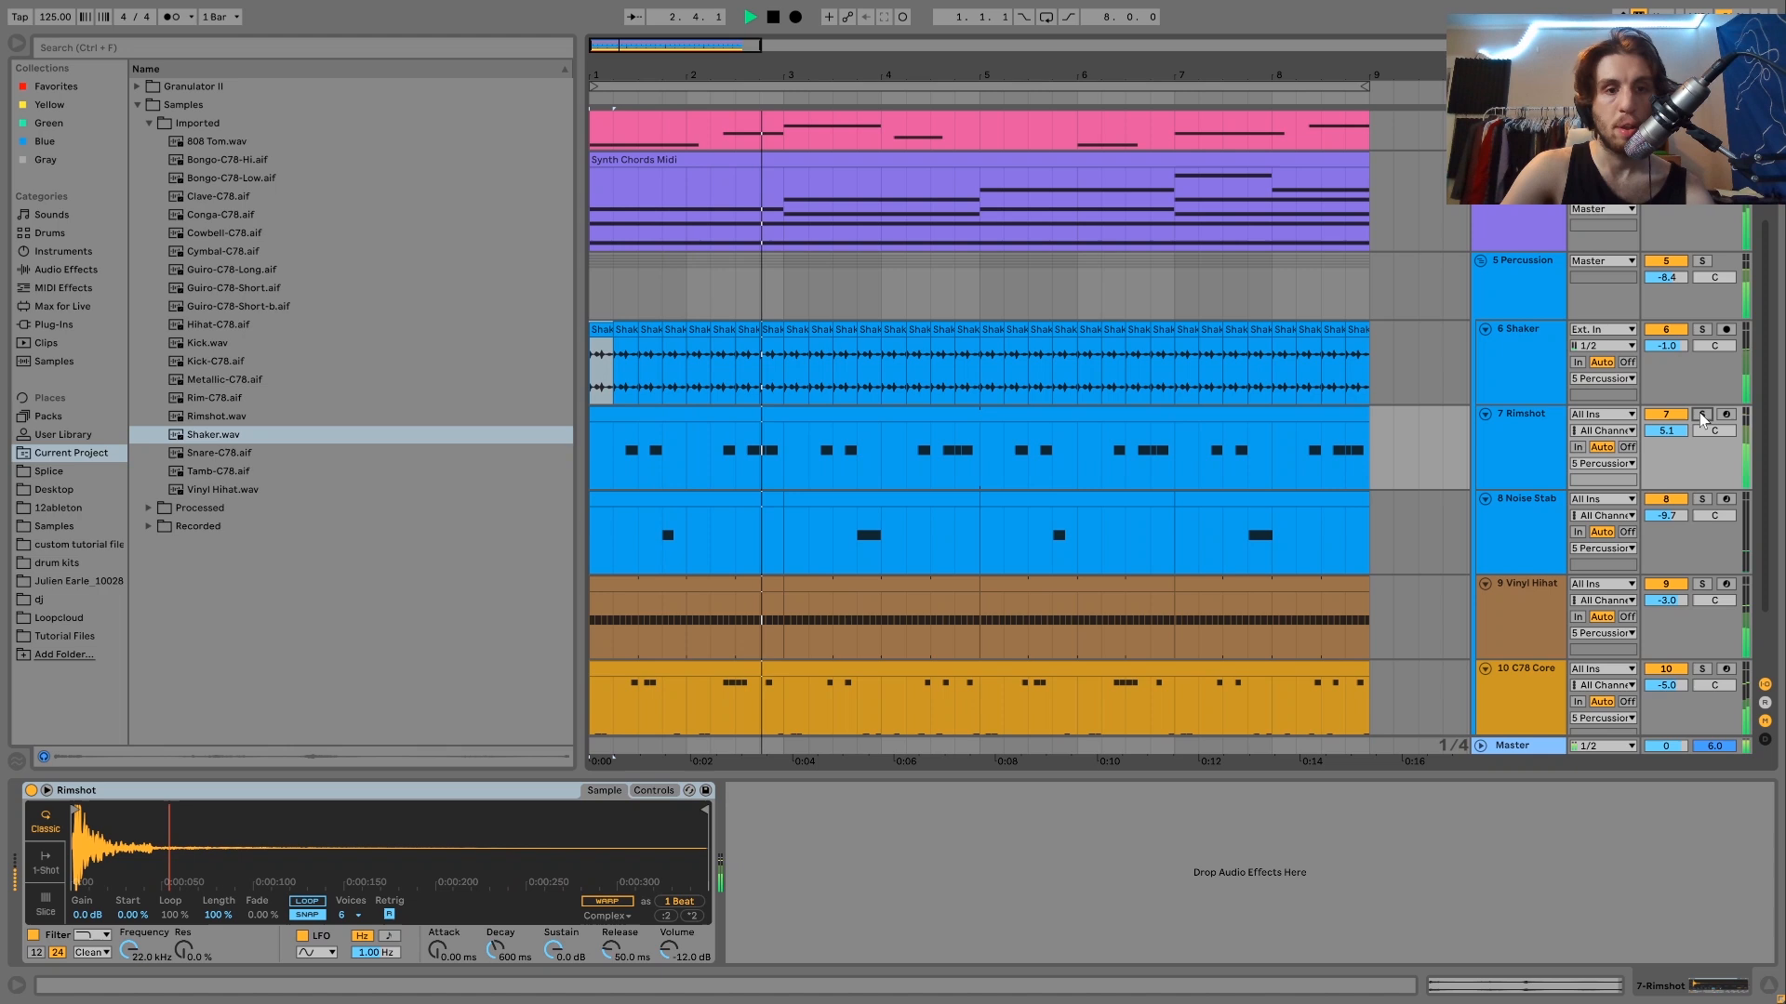
{"action": "key", "text": "space"}
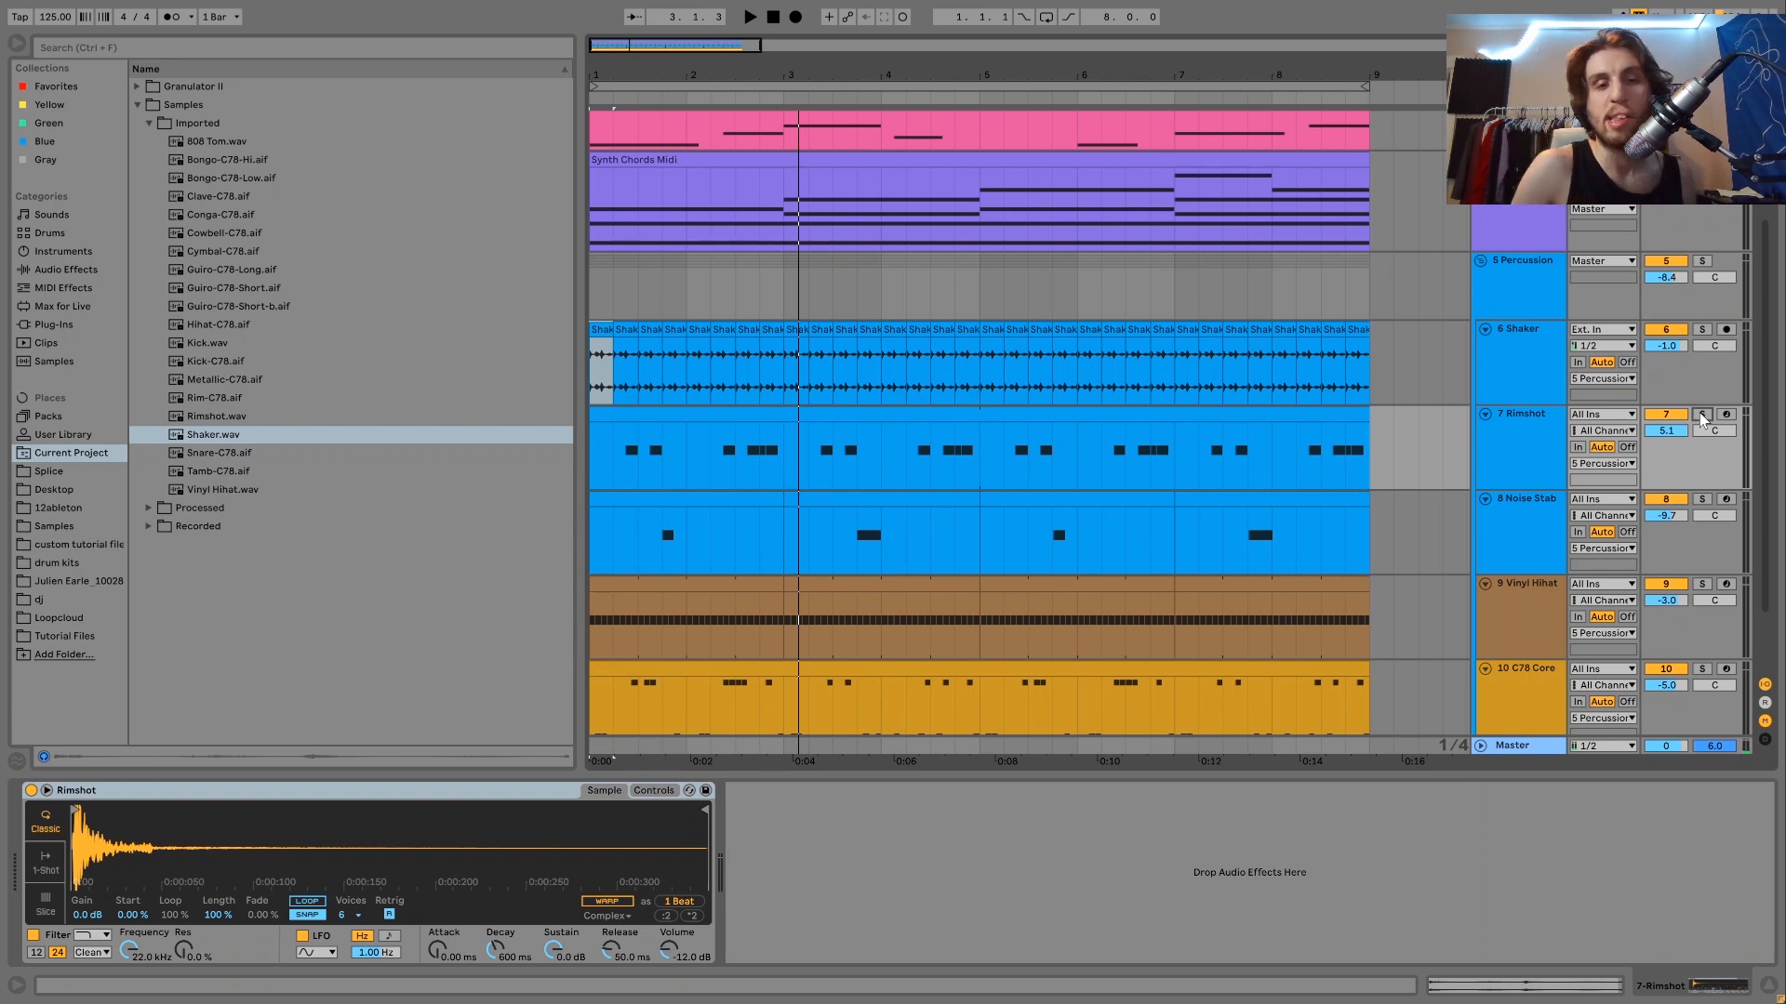
{"action": "key", "text": "space"}
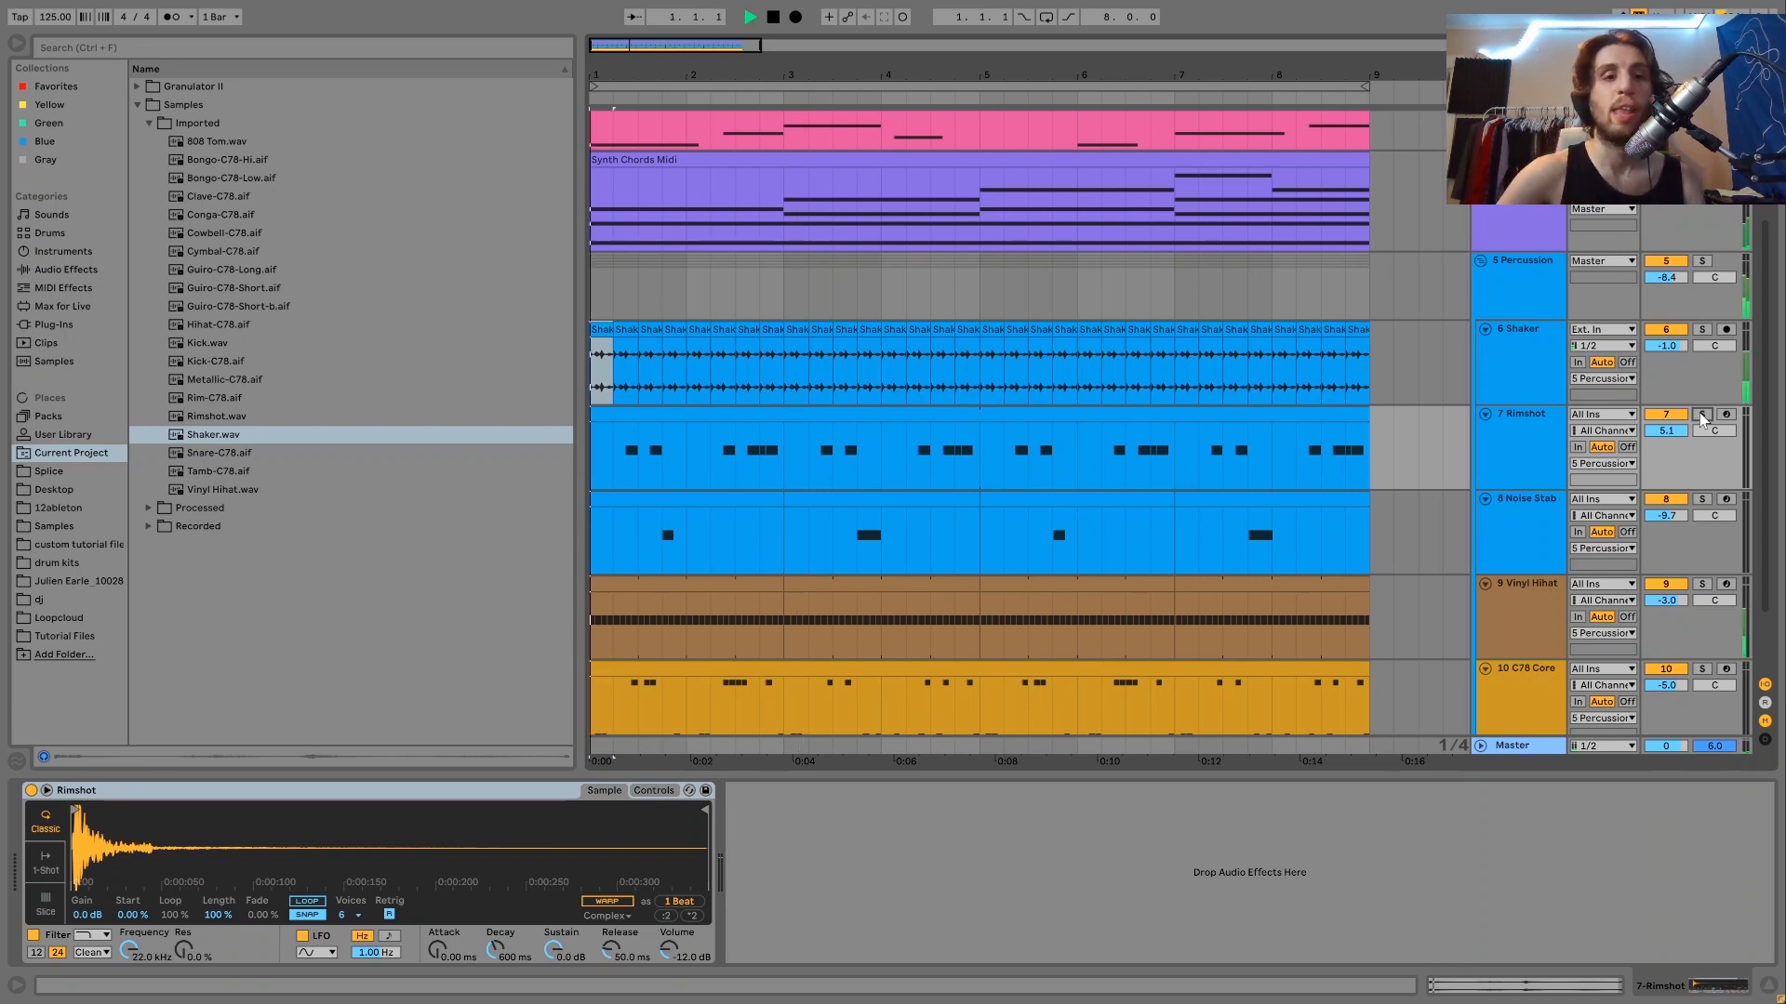
Loop all eight bars of the Rimshot track and select the D#3 note at 2.4.1 in its clip to examine its velocity during playback
{"action": "left_click", "coordinate": [1274, 412]}
{"action": "double_click", "coordinate": [1273, 412]}
{"action": "key", "text": "ctrl+l"}
{"action": "key", "text": "space"}
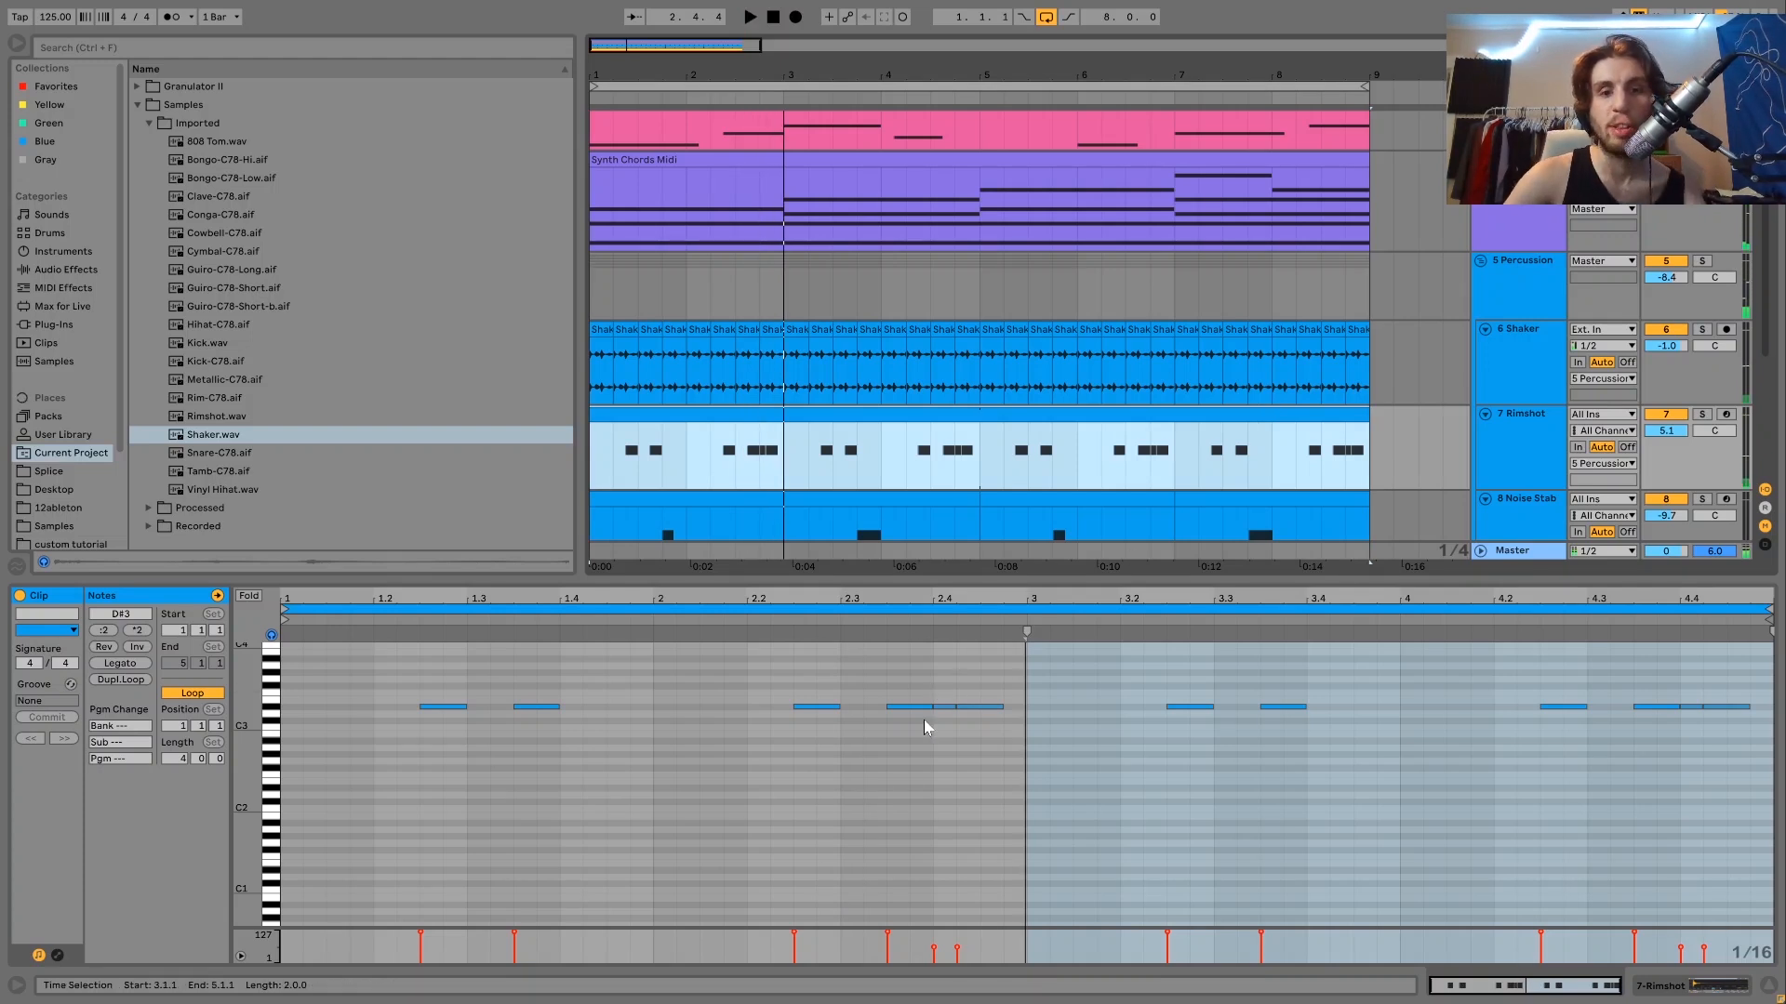
{"action": "left_click", "coordinate": [945, 707]}
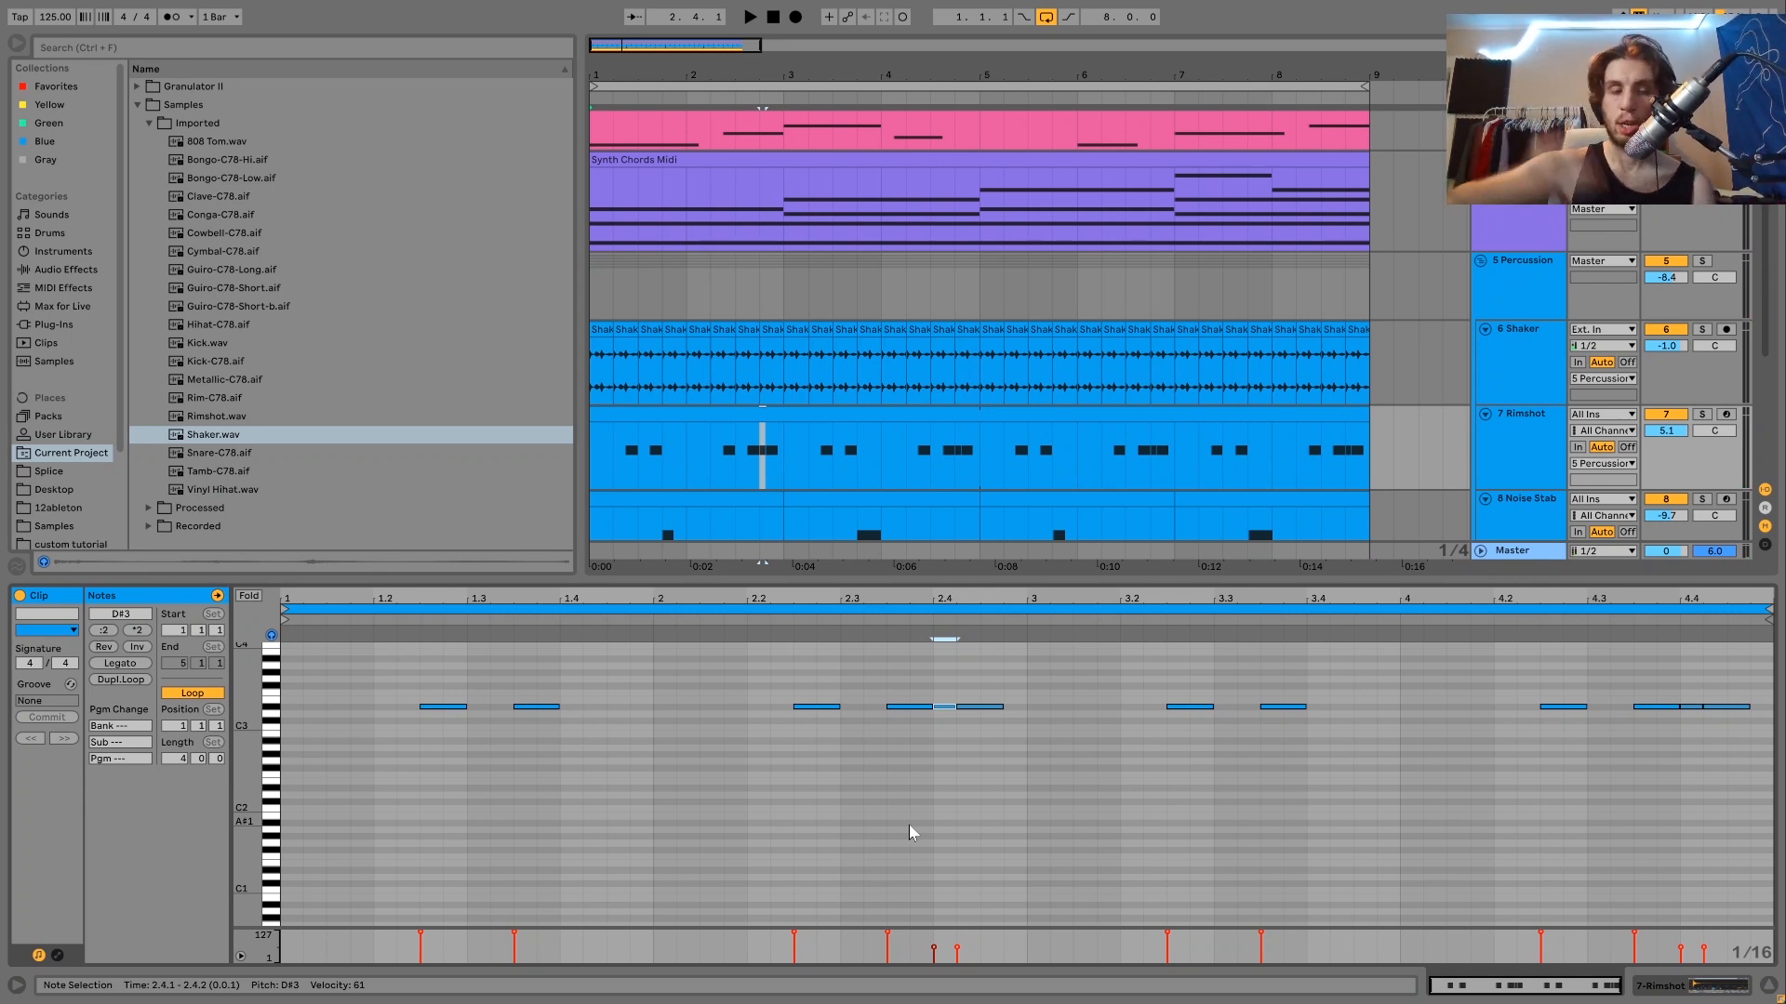
{"action": "key", "text": "space"}
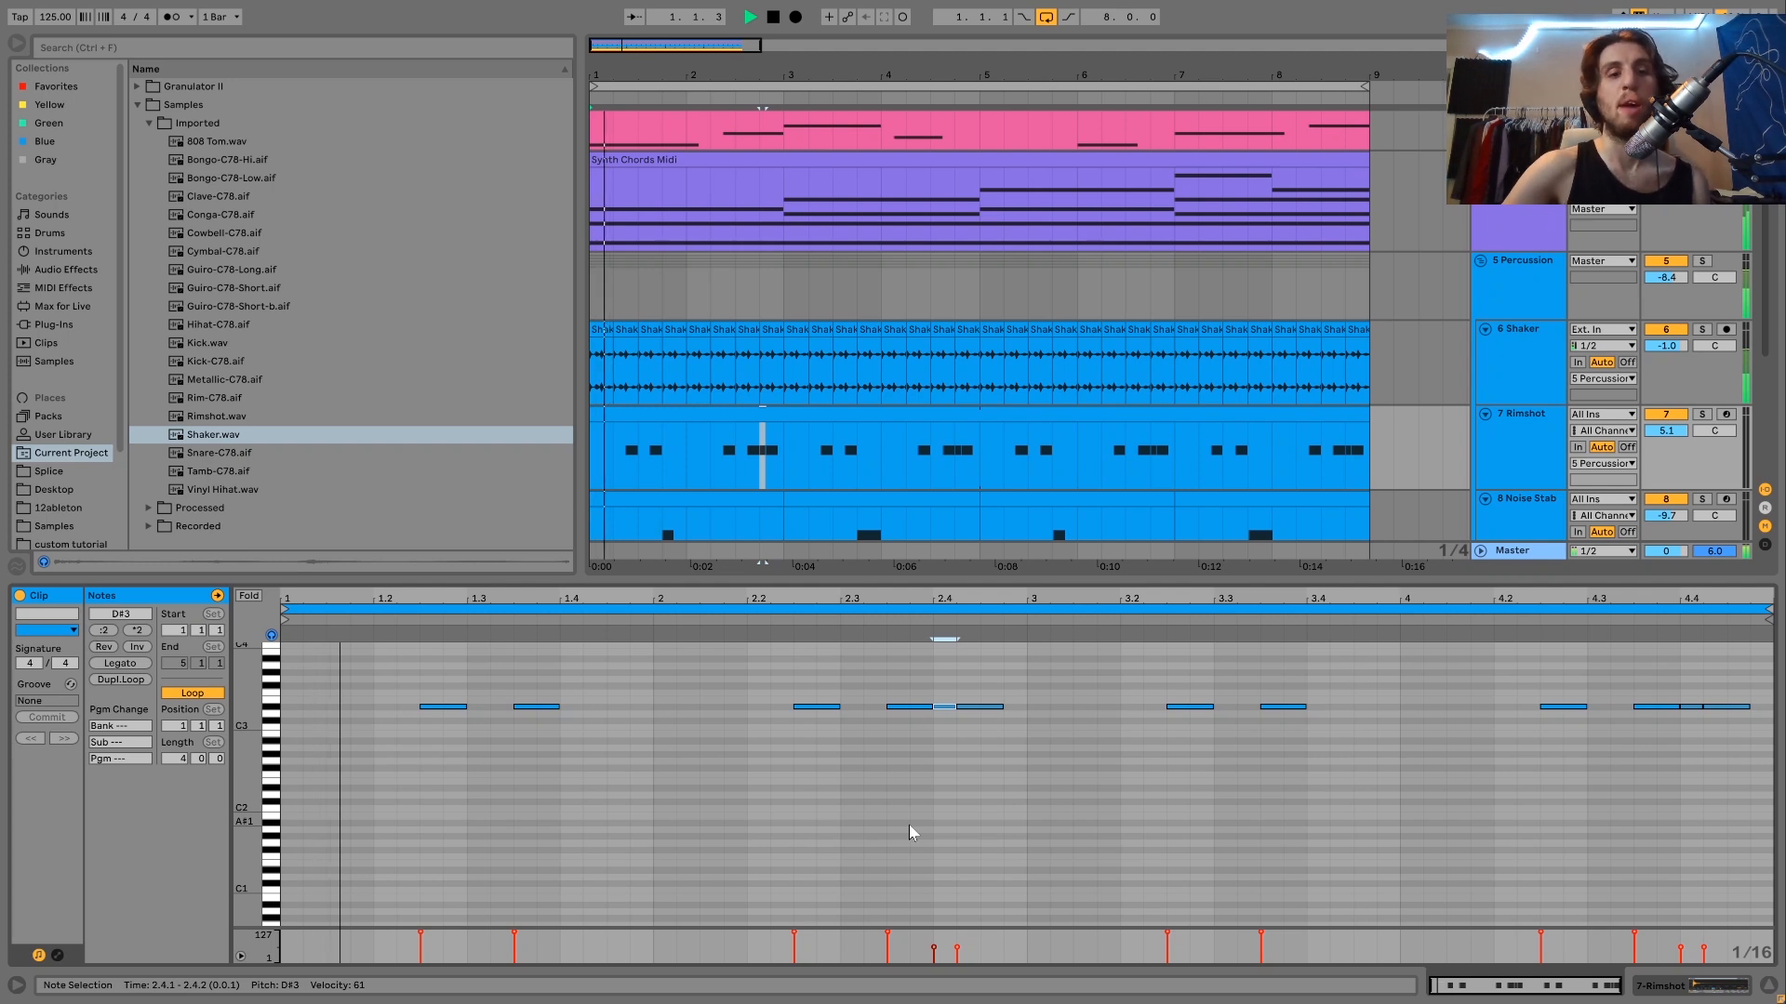
Return to the Rimshot track's device chain and audition the track soloed
{"action": "left_click", "coordinate": [1514, 465]}
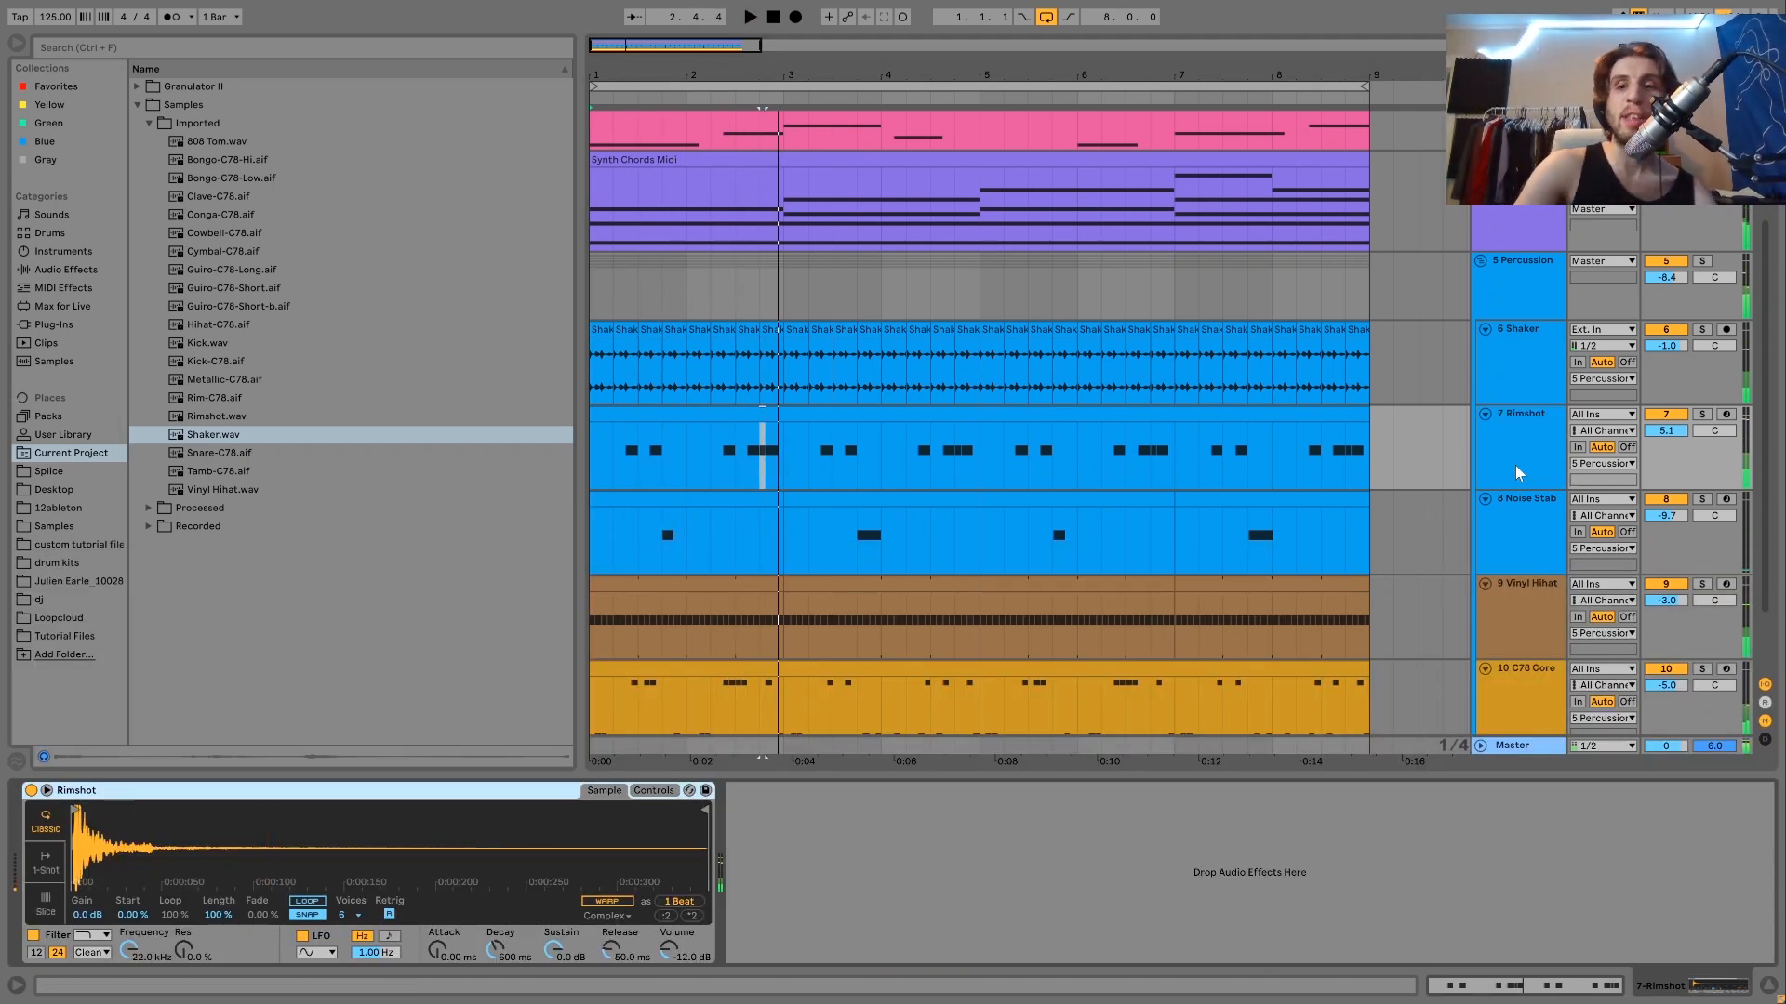
{"action": "left_click", "coordinate": [1701, 415]}
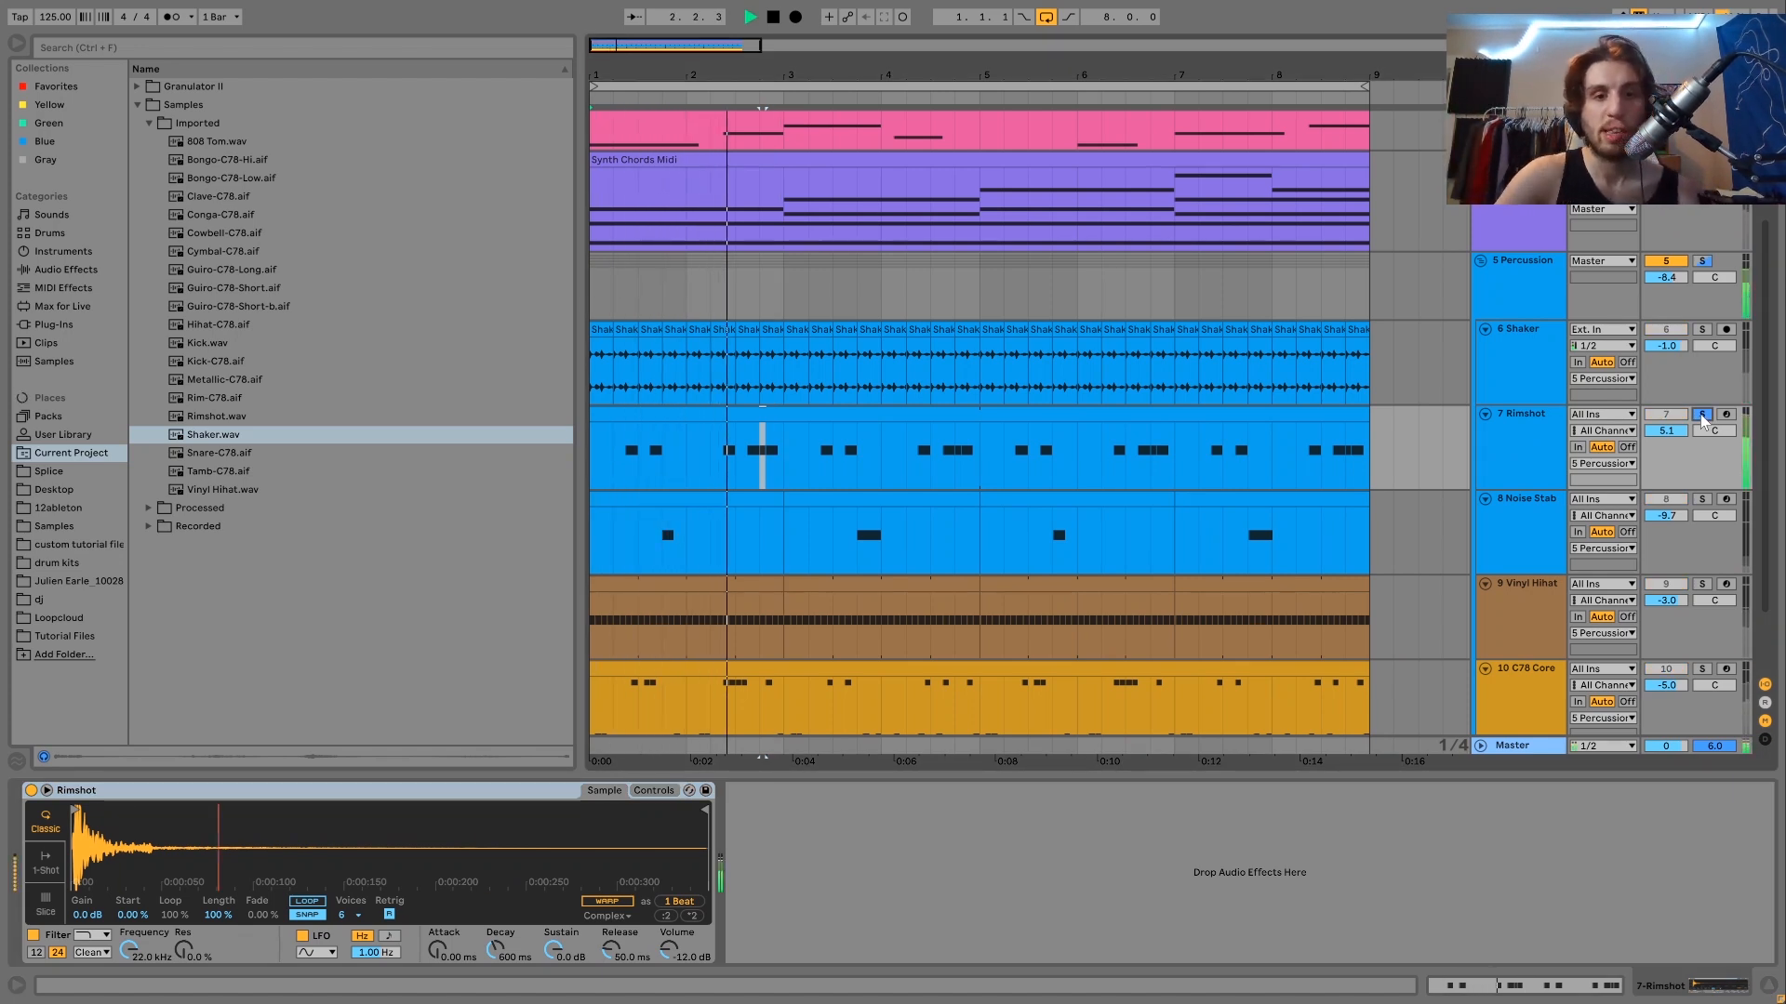
{"action": "key", "text": "space"}
{"action": "key", "text": "space"}
{"action": "key", "text": "space"}
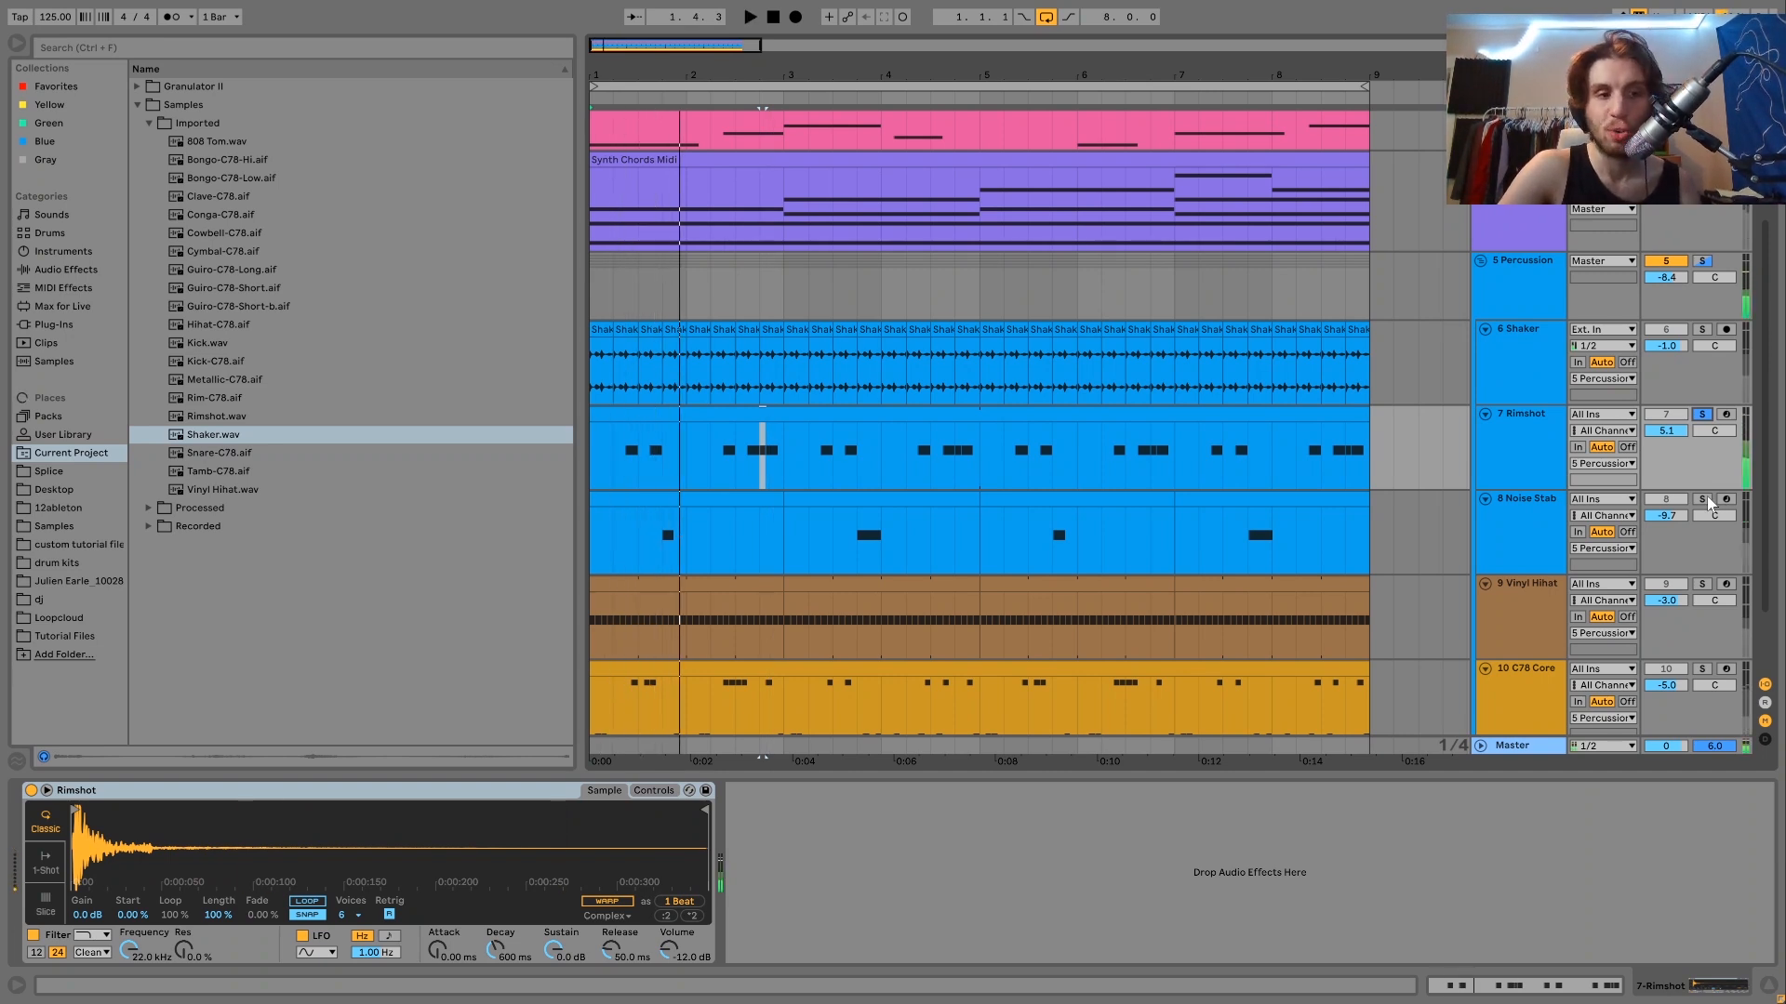
Display the Noise Stab track's Operator and audition the track soloed, then within the full mix
{"action": "left_click", "coordinate": [1702, 499]}
{"action": "left_click", "coordinate": [1509, 522]}
{"action": "key", "text": "space"}
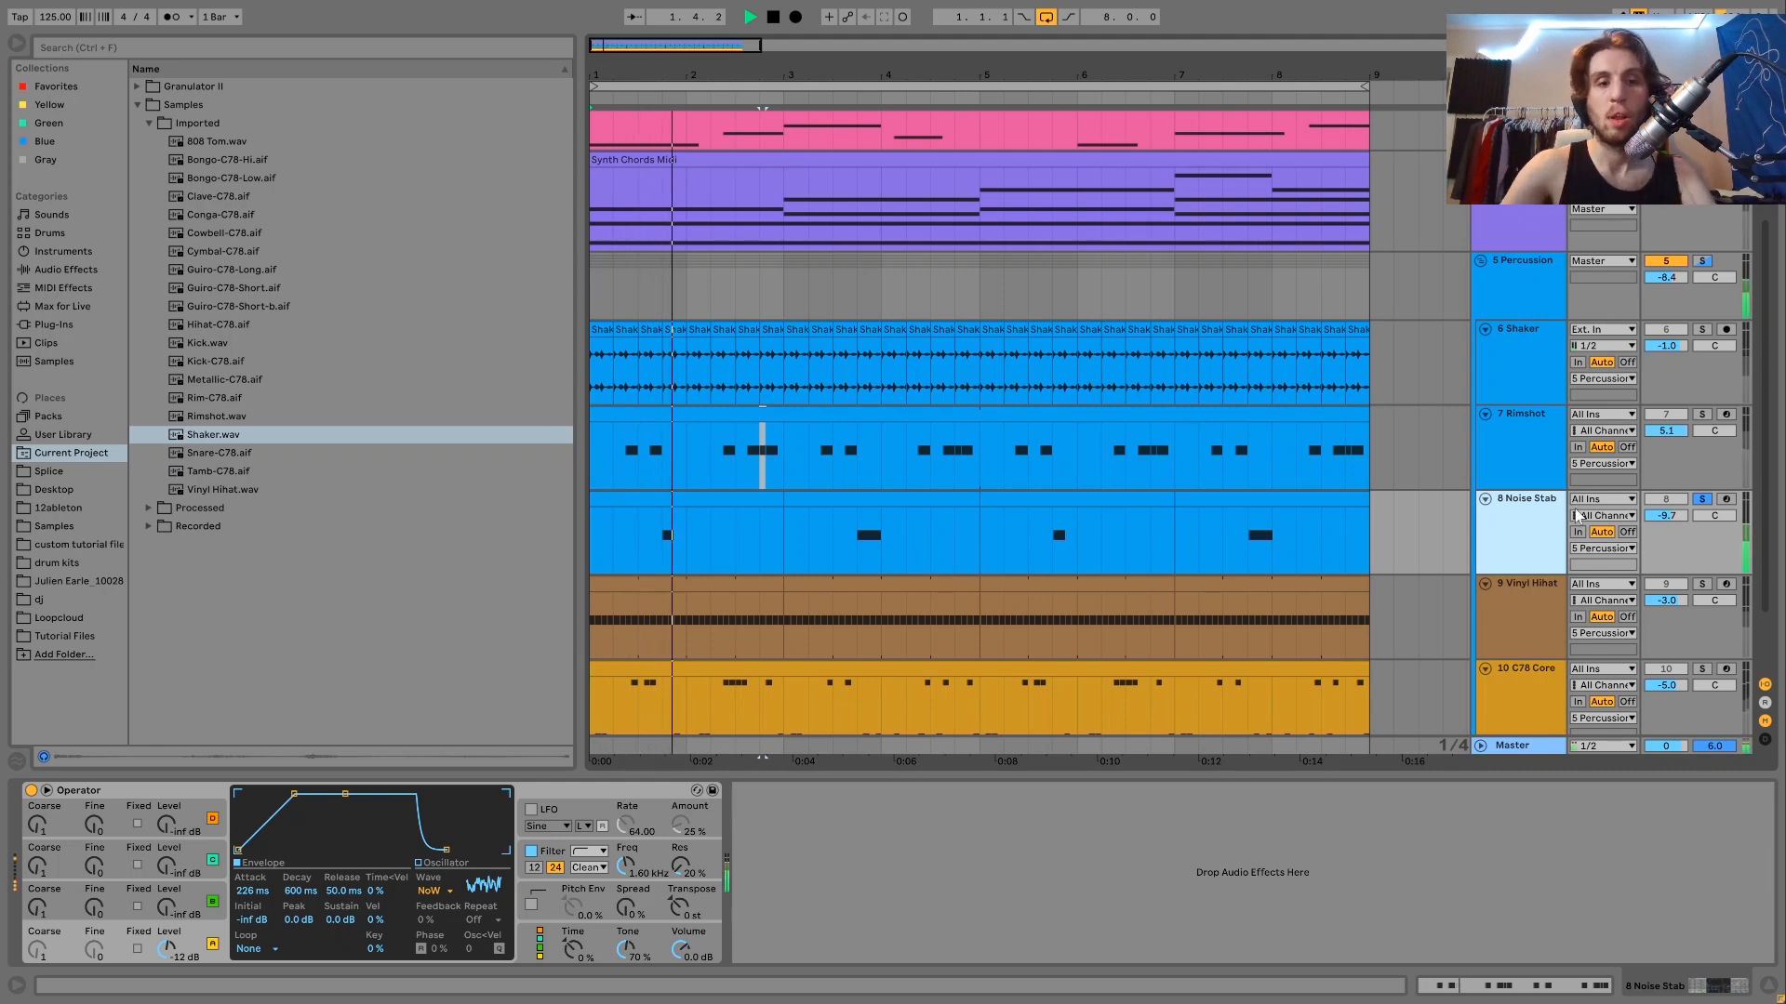
{"action": "left_click", "coordinate": [1705, 499]}
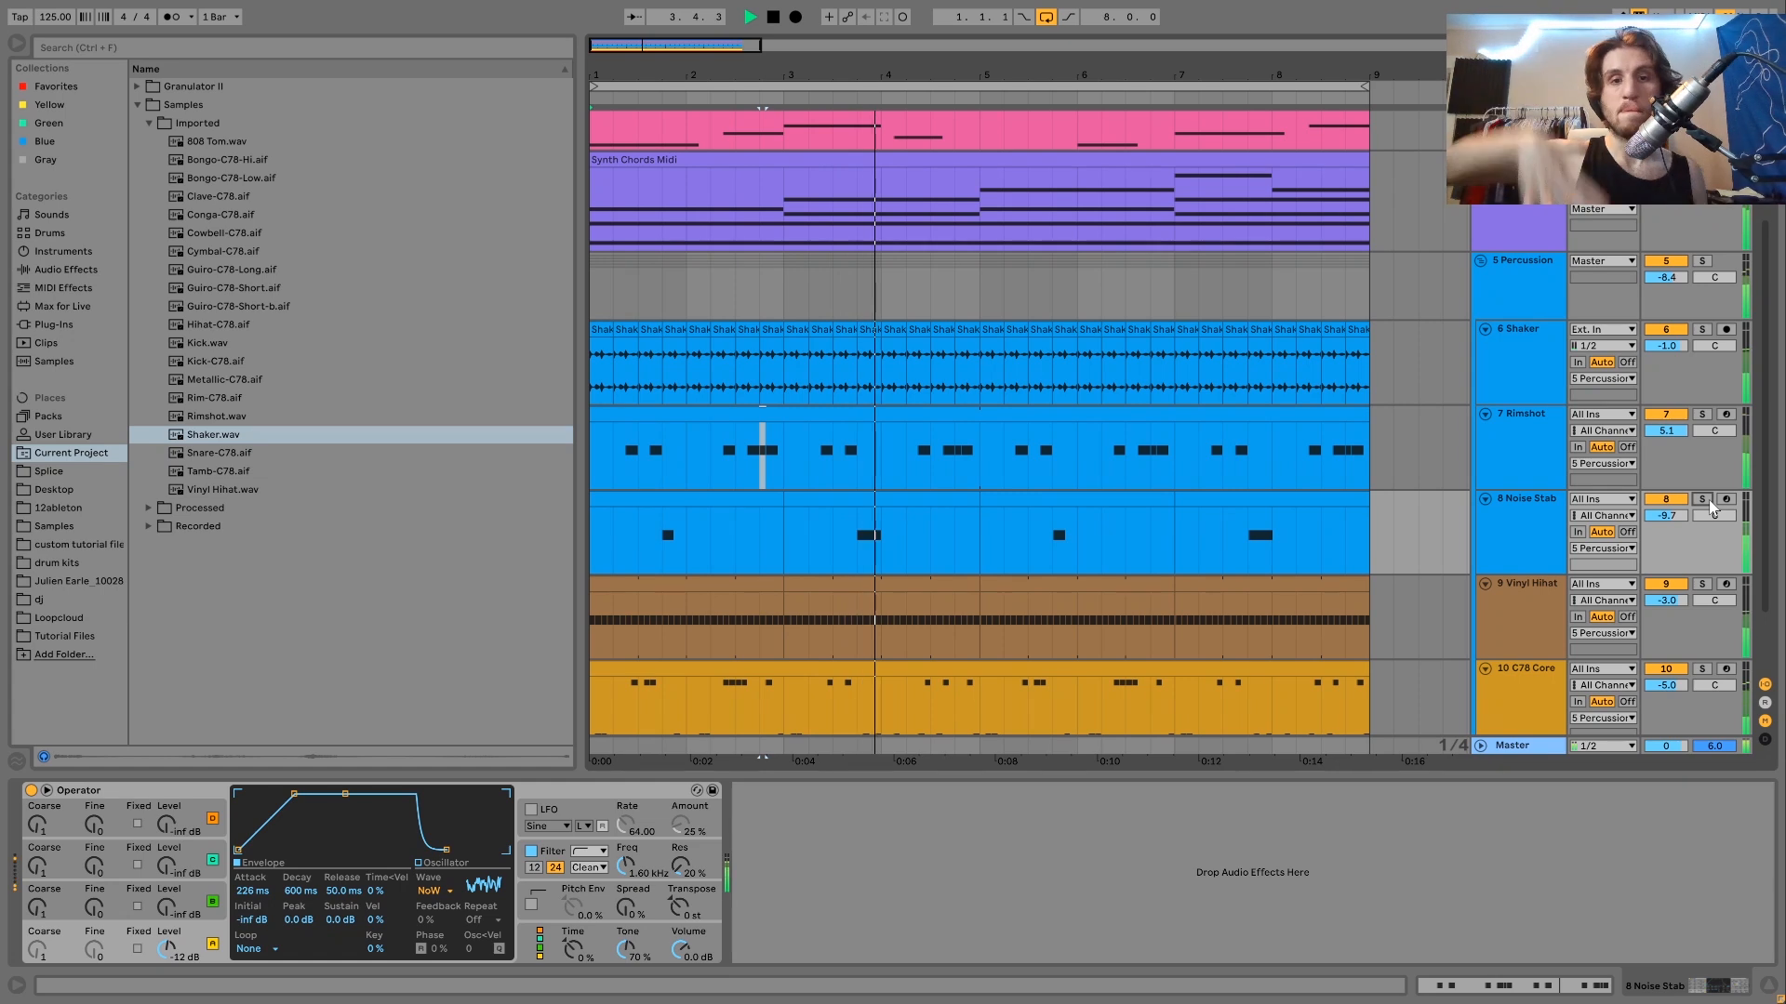
{"action": "key", "text": "space"}
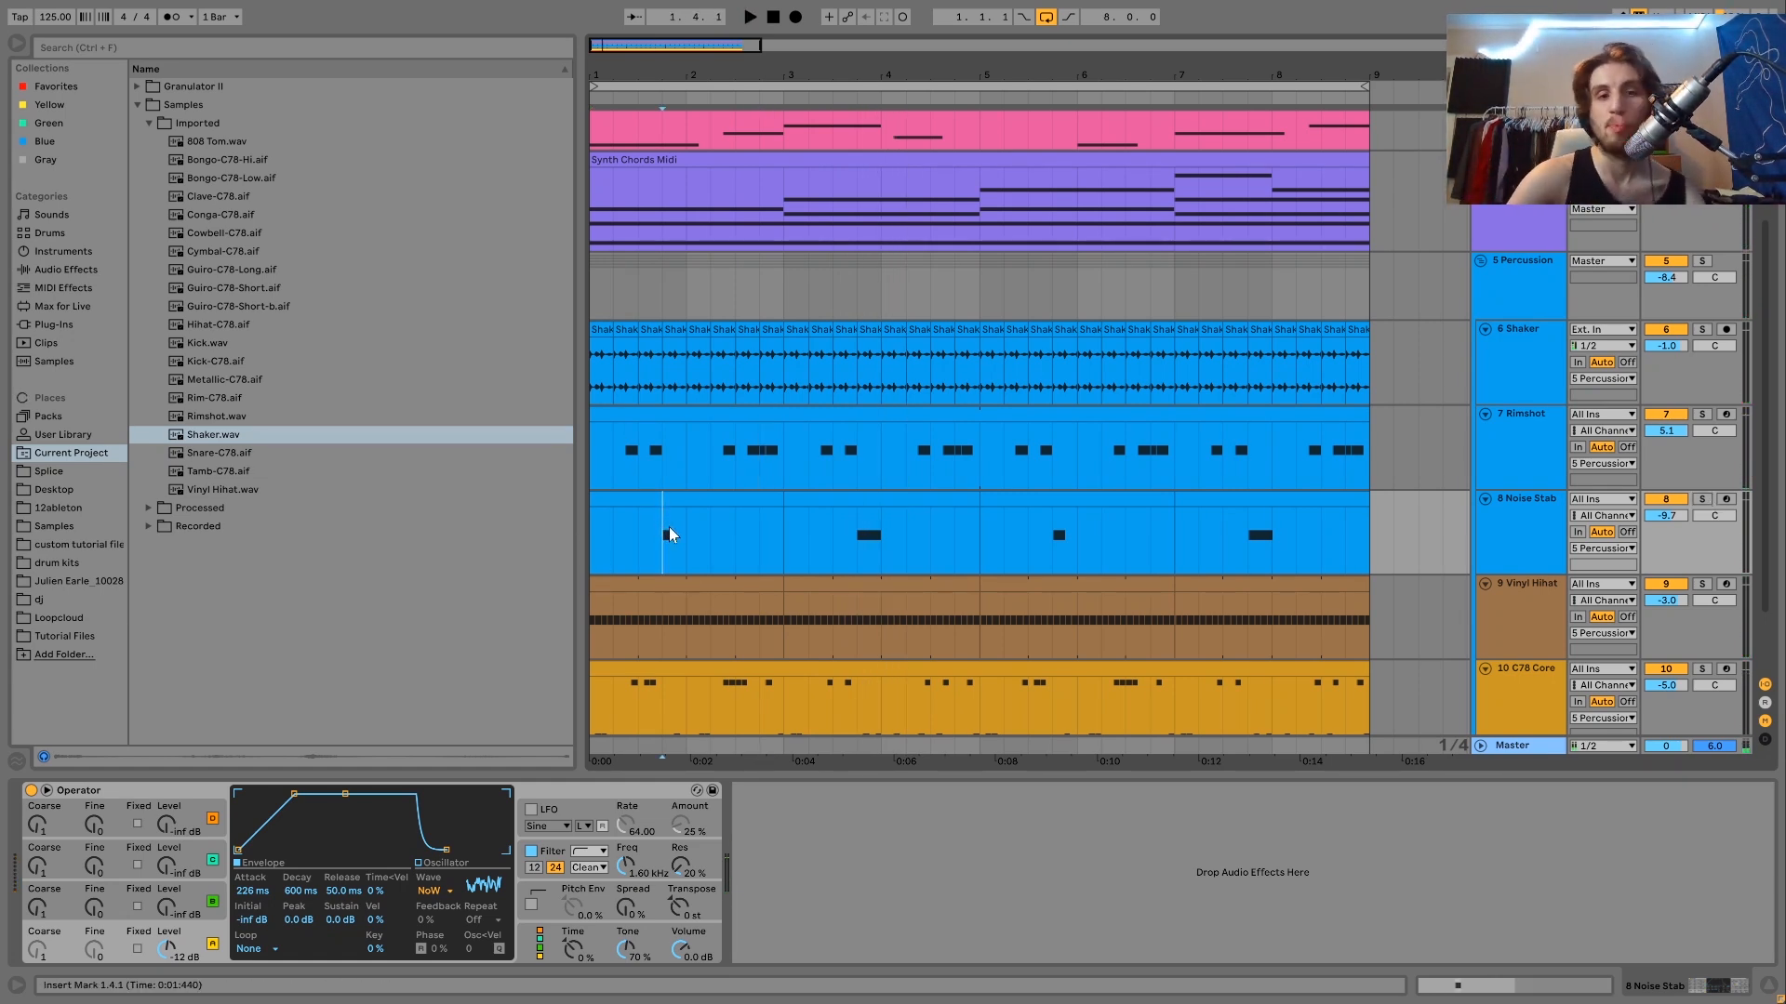
Select the first Noise Stab clip and examine Operator's amplitude envelope and filter settings
{"action": "left_click", "coordinate": [651, 498]}
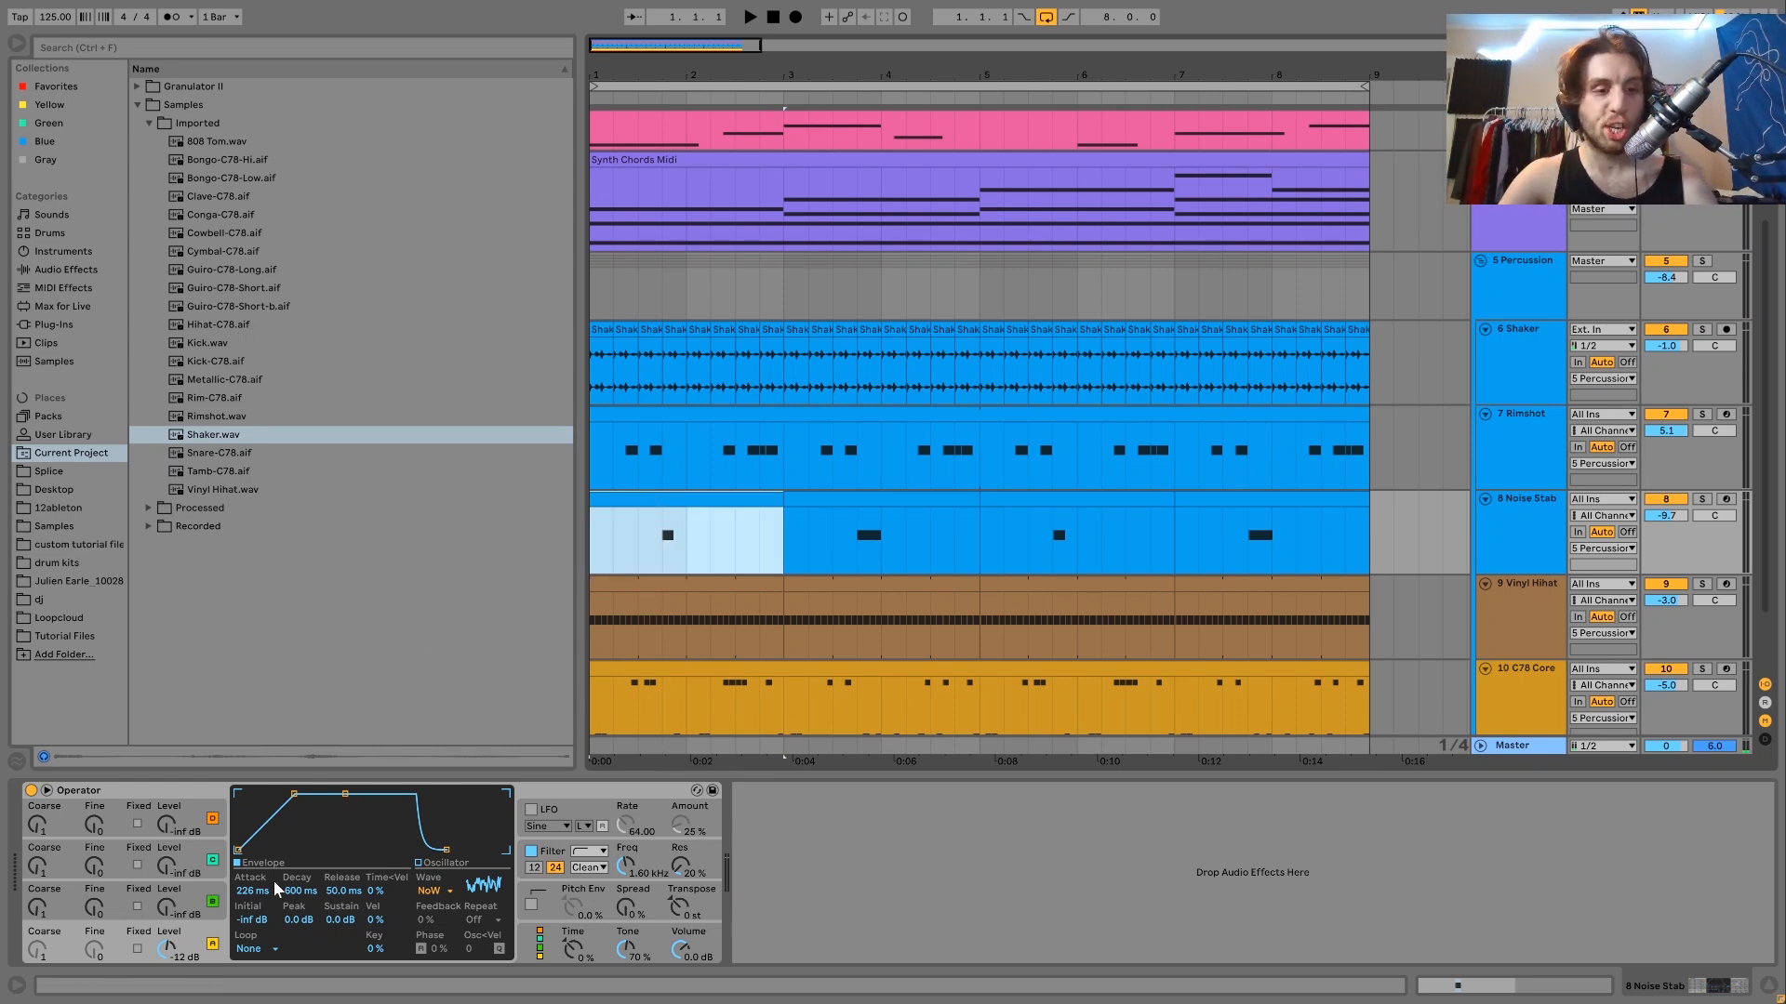
{"action": "left_click", "coordinate": [559, 859]}
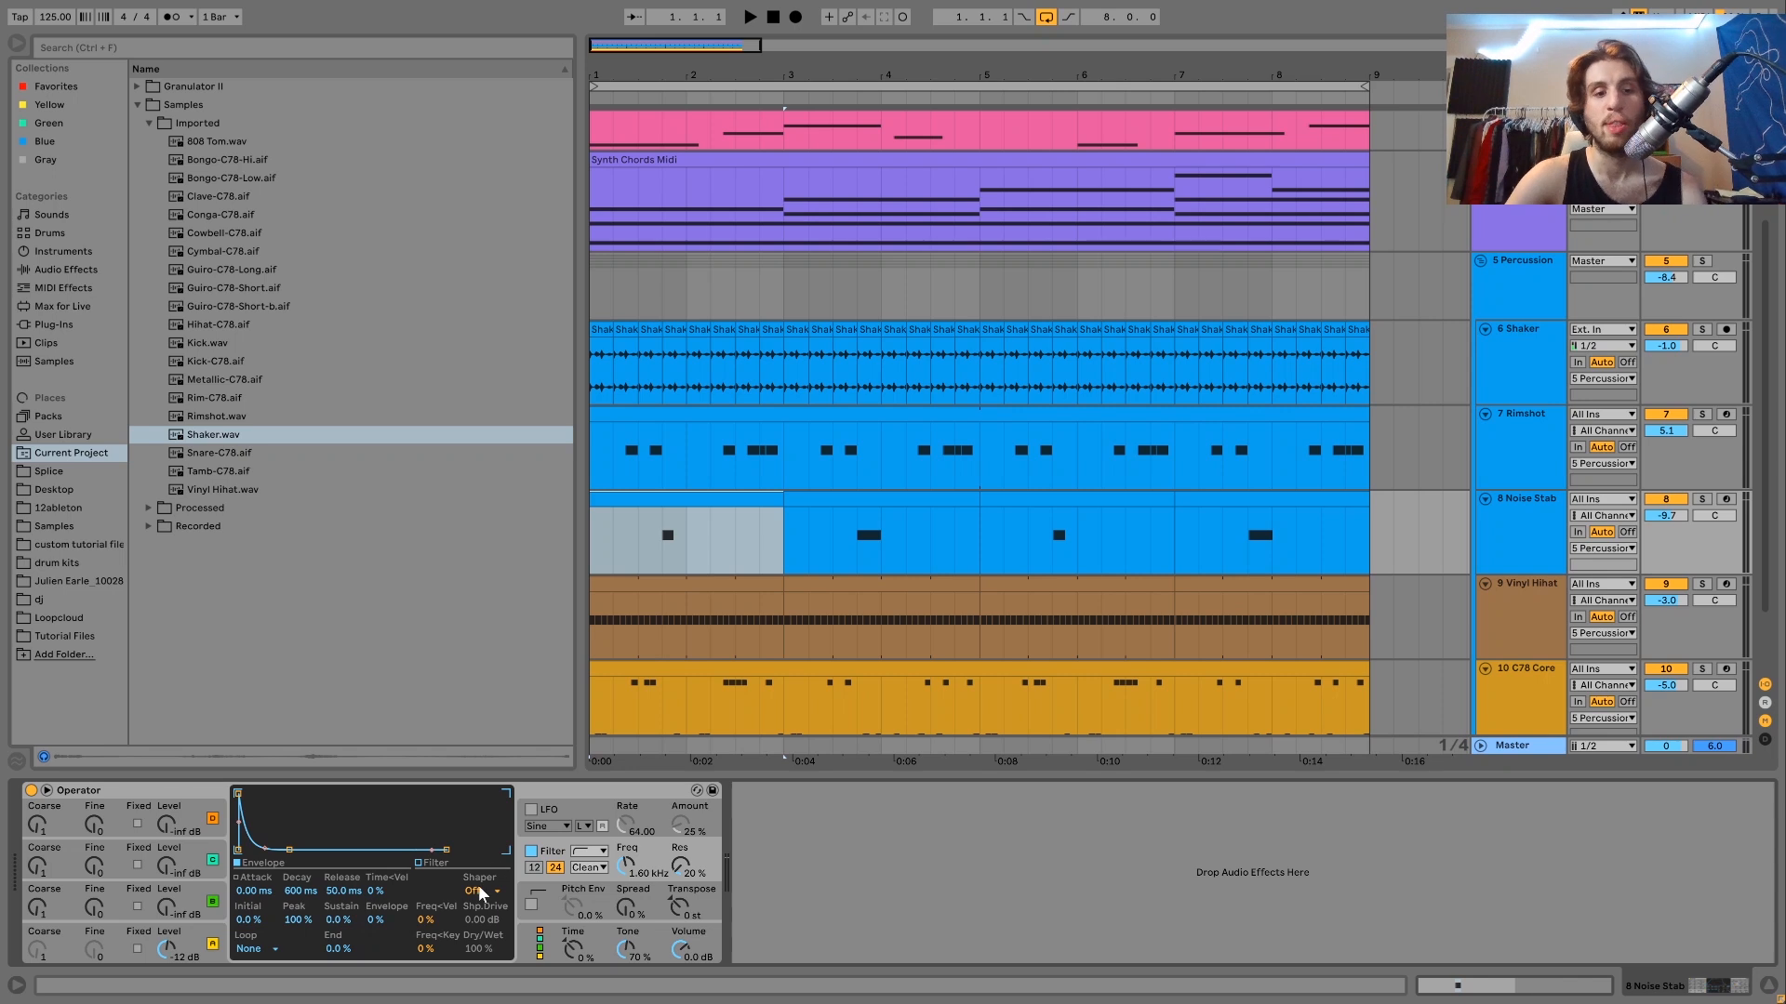
{"action": "key", "text": "space"}
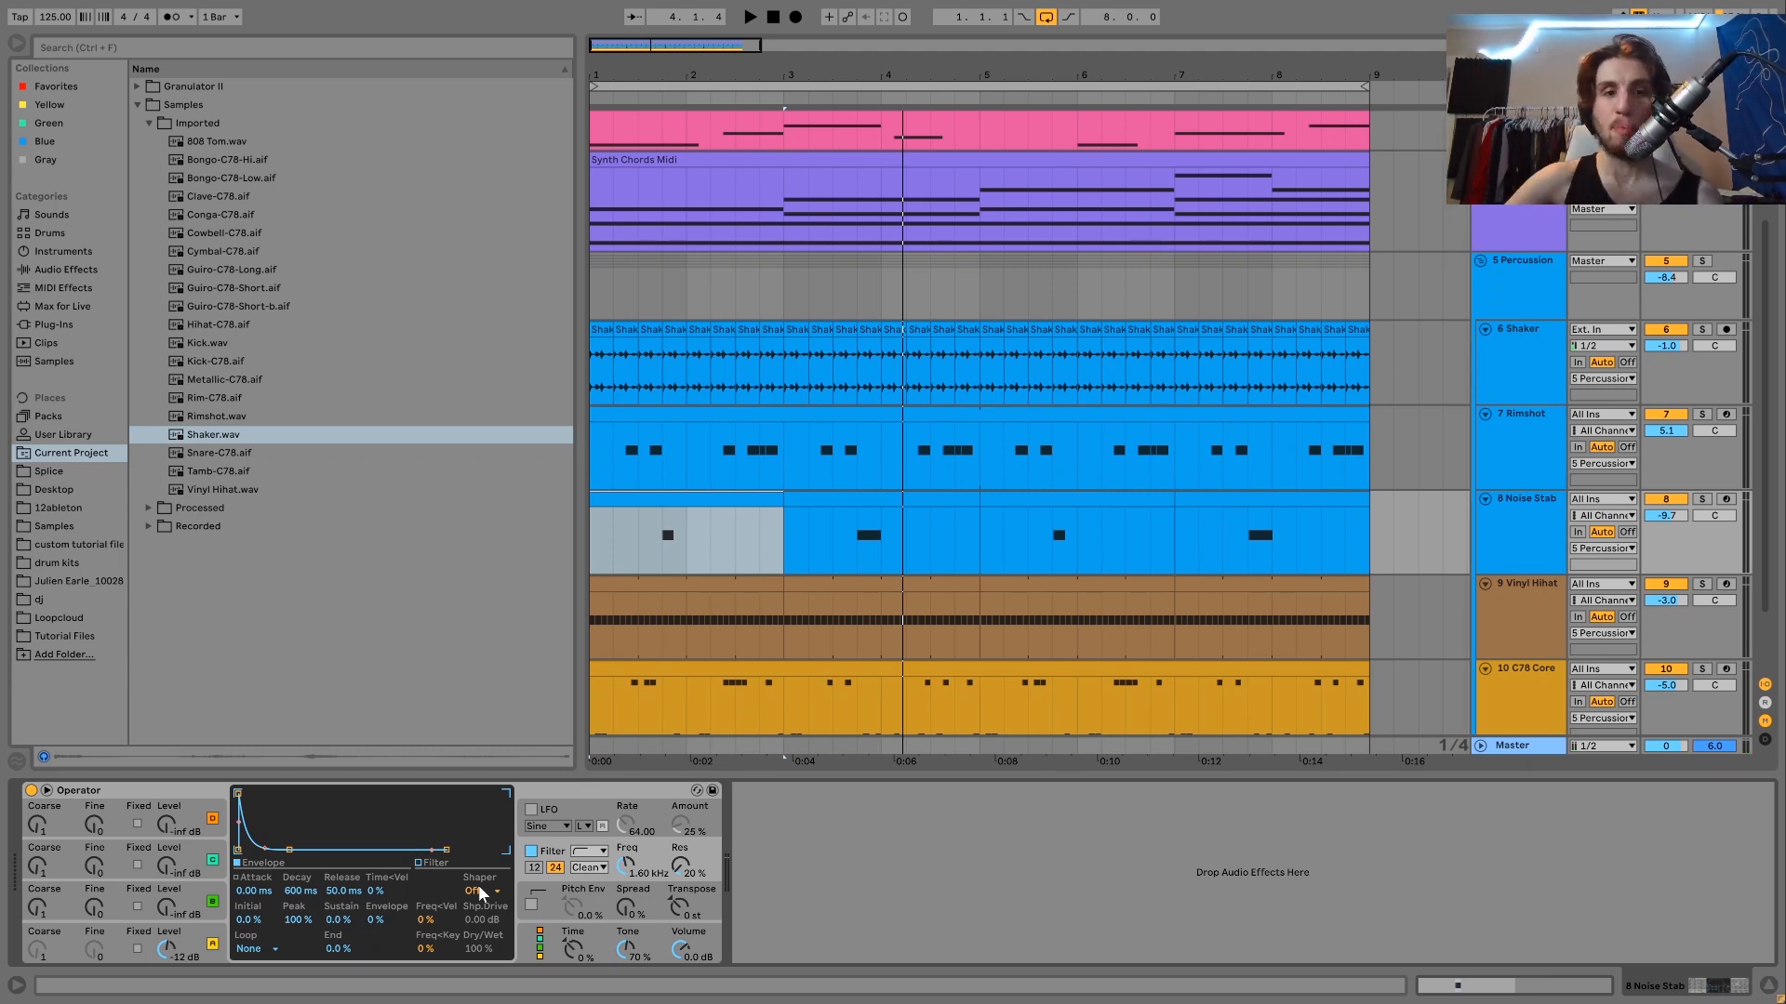
Solo the Vinyl Hihat track and examine its sampler, Utility, Audio Effect Rack and Delay during playback
{"action": "left_click", "coordinate": [1531, 599]}
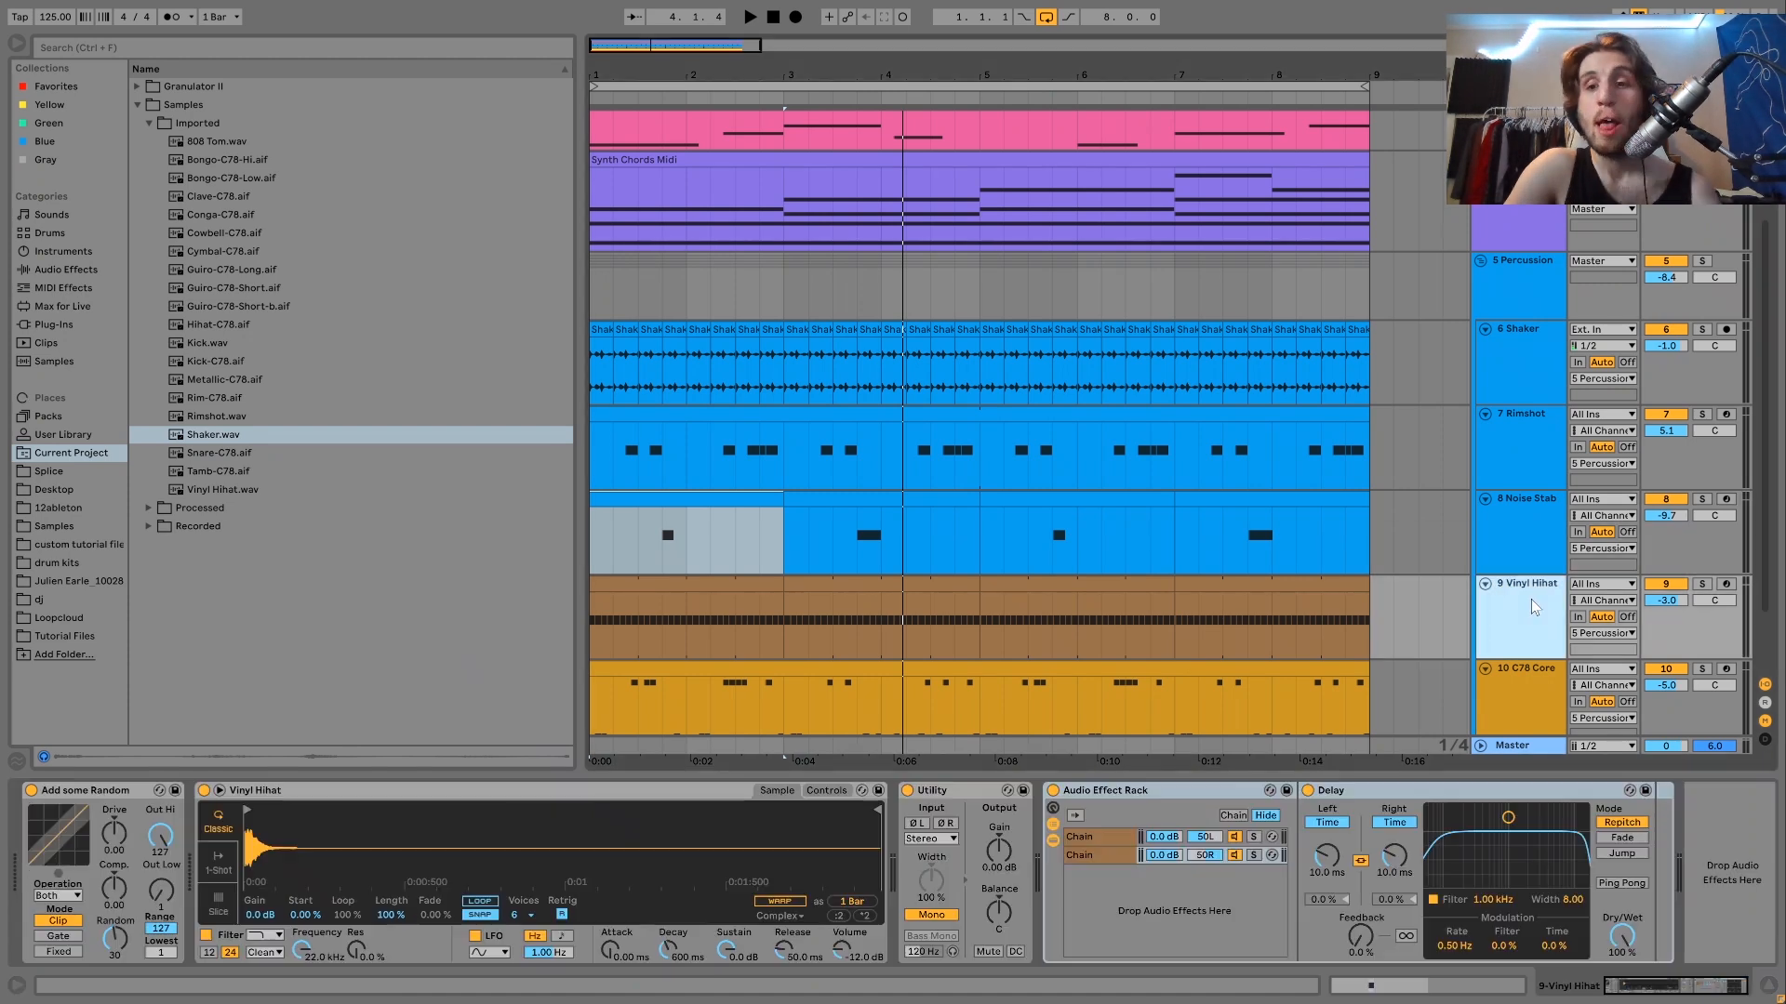
{"action": "left_click", "coordinate": [1702, 584]}
{"action": "key", "text": "space"}
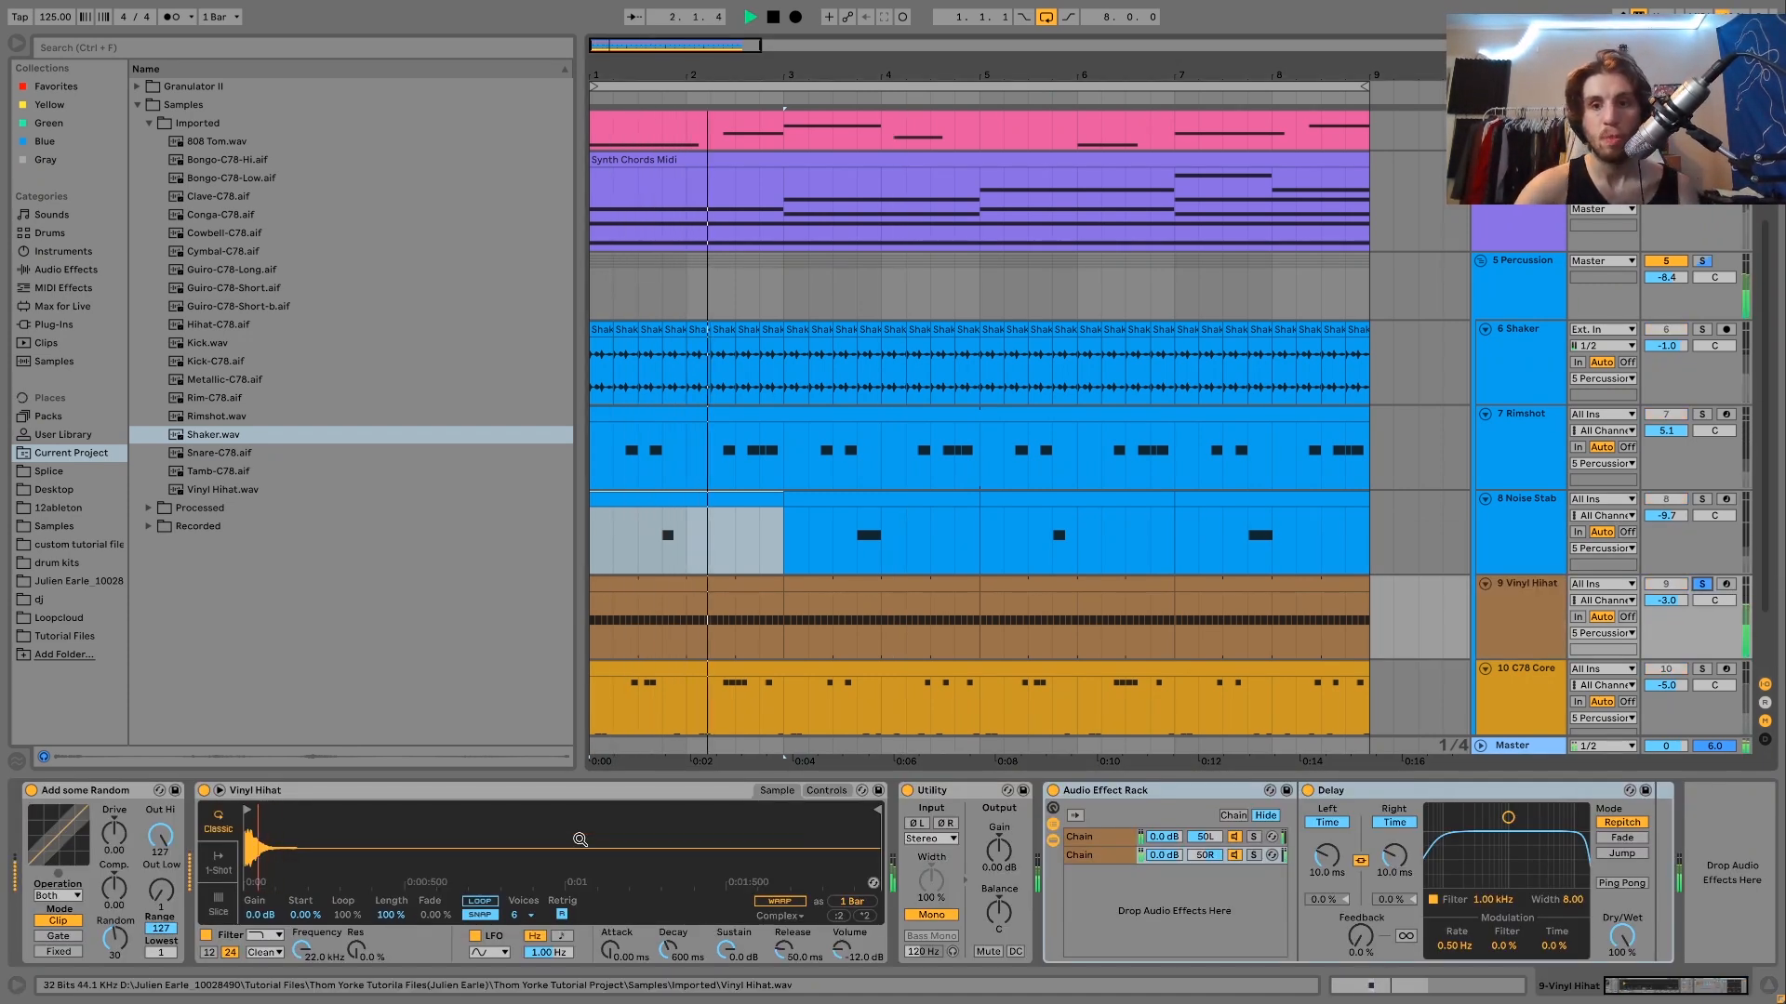
{"action": "key", "text": "space"}
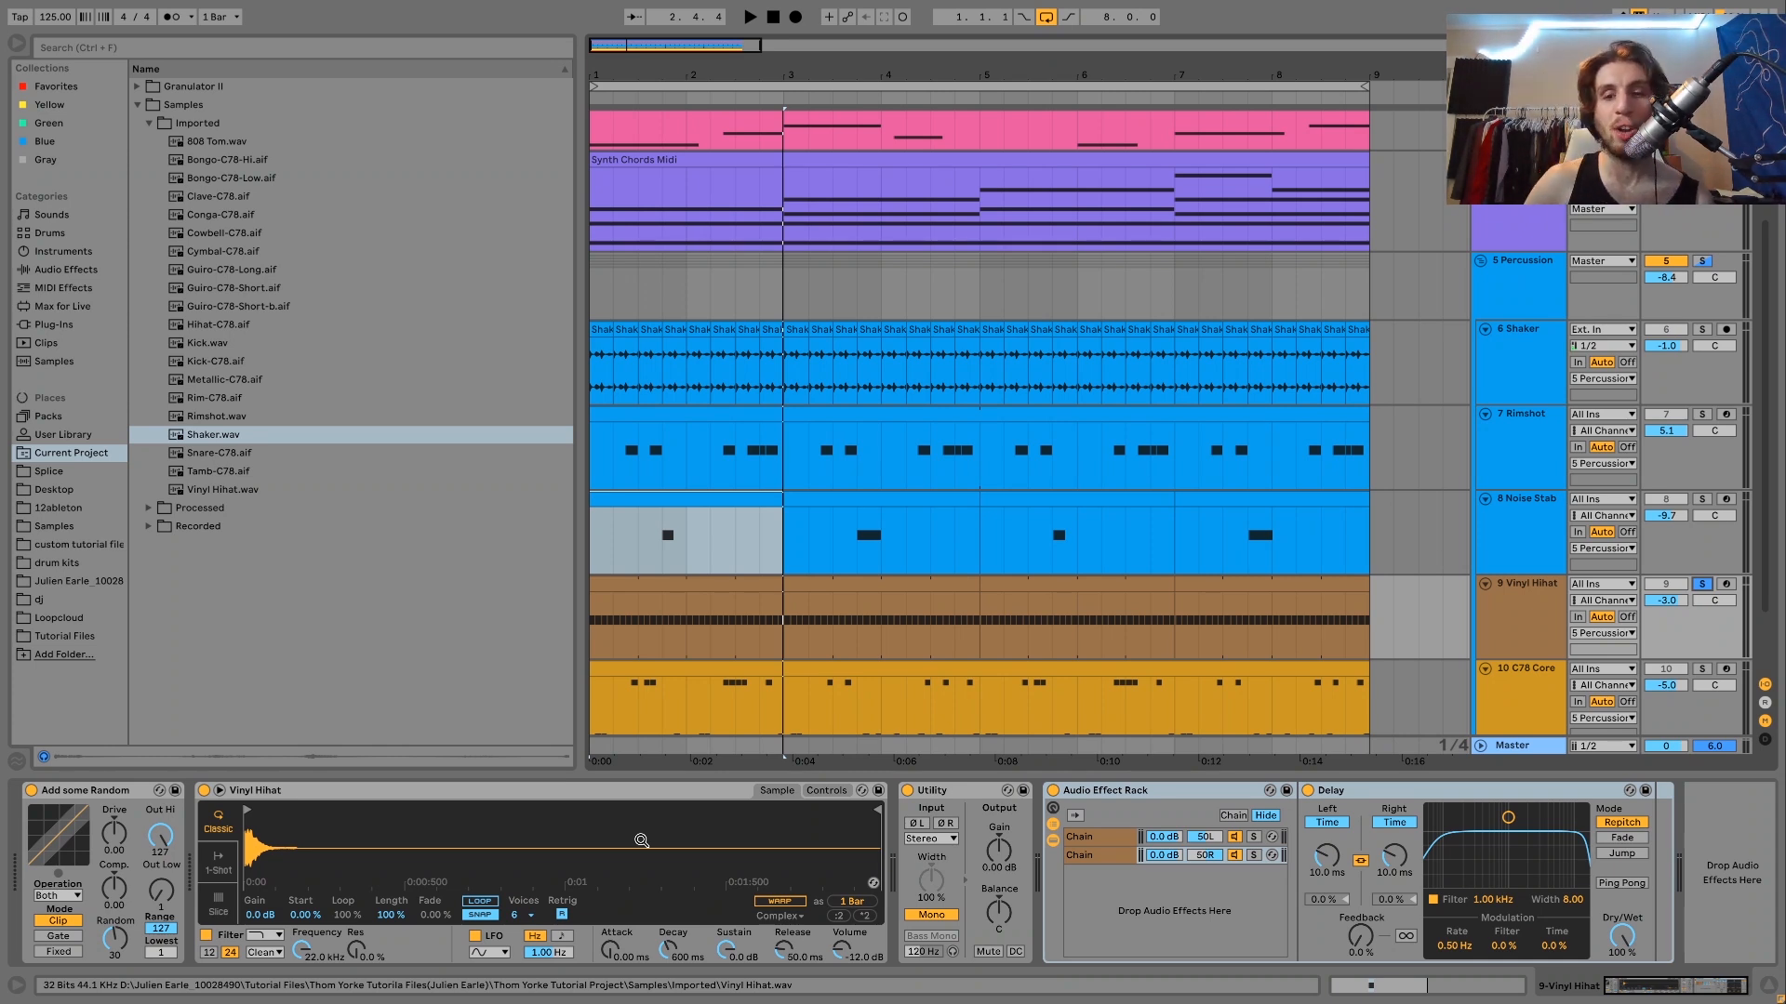
{"action": "key", "text": "space"}
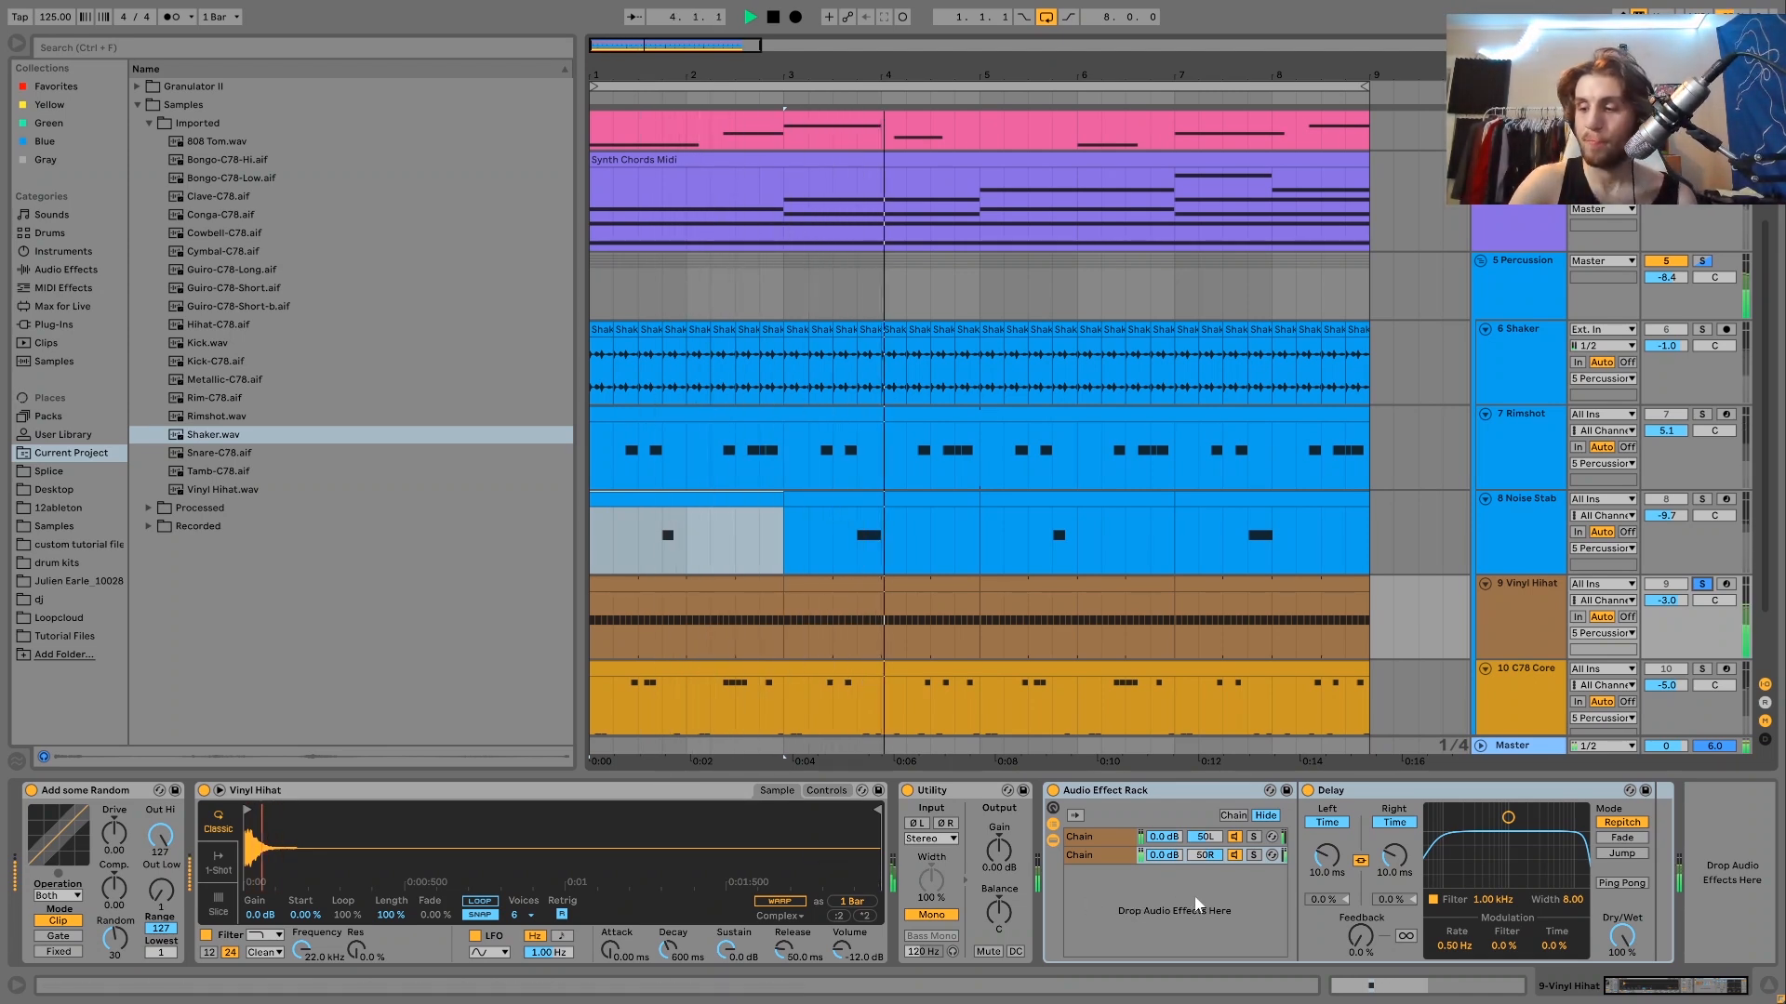
{"action": "key", "text": "space"}
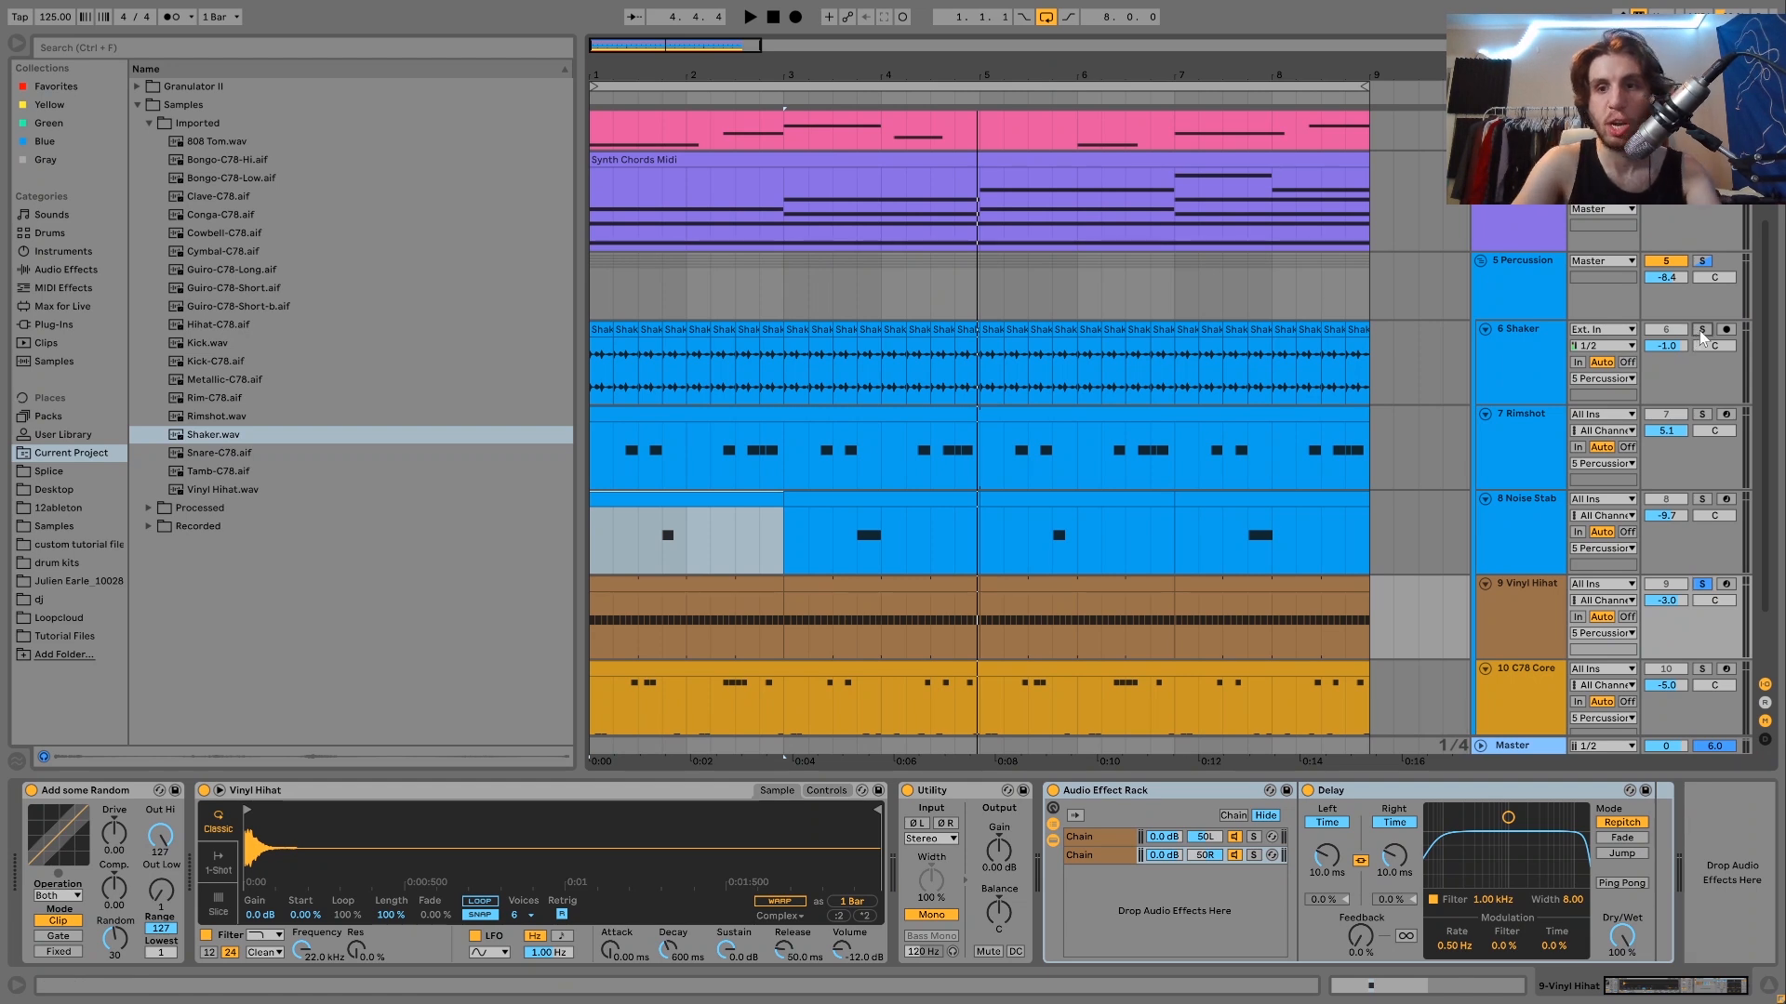
Examine the Add some Random velocity device while comparing the Vinyl Hihat soloed and within the full mix
{"action": "key", "text": "space"}
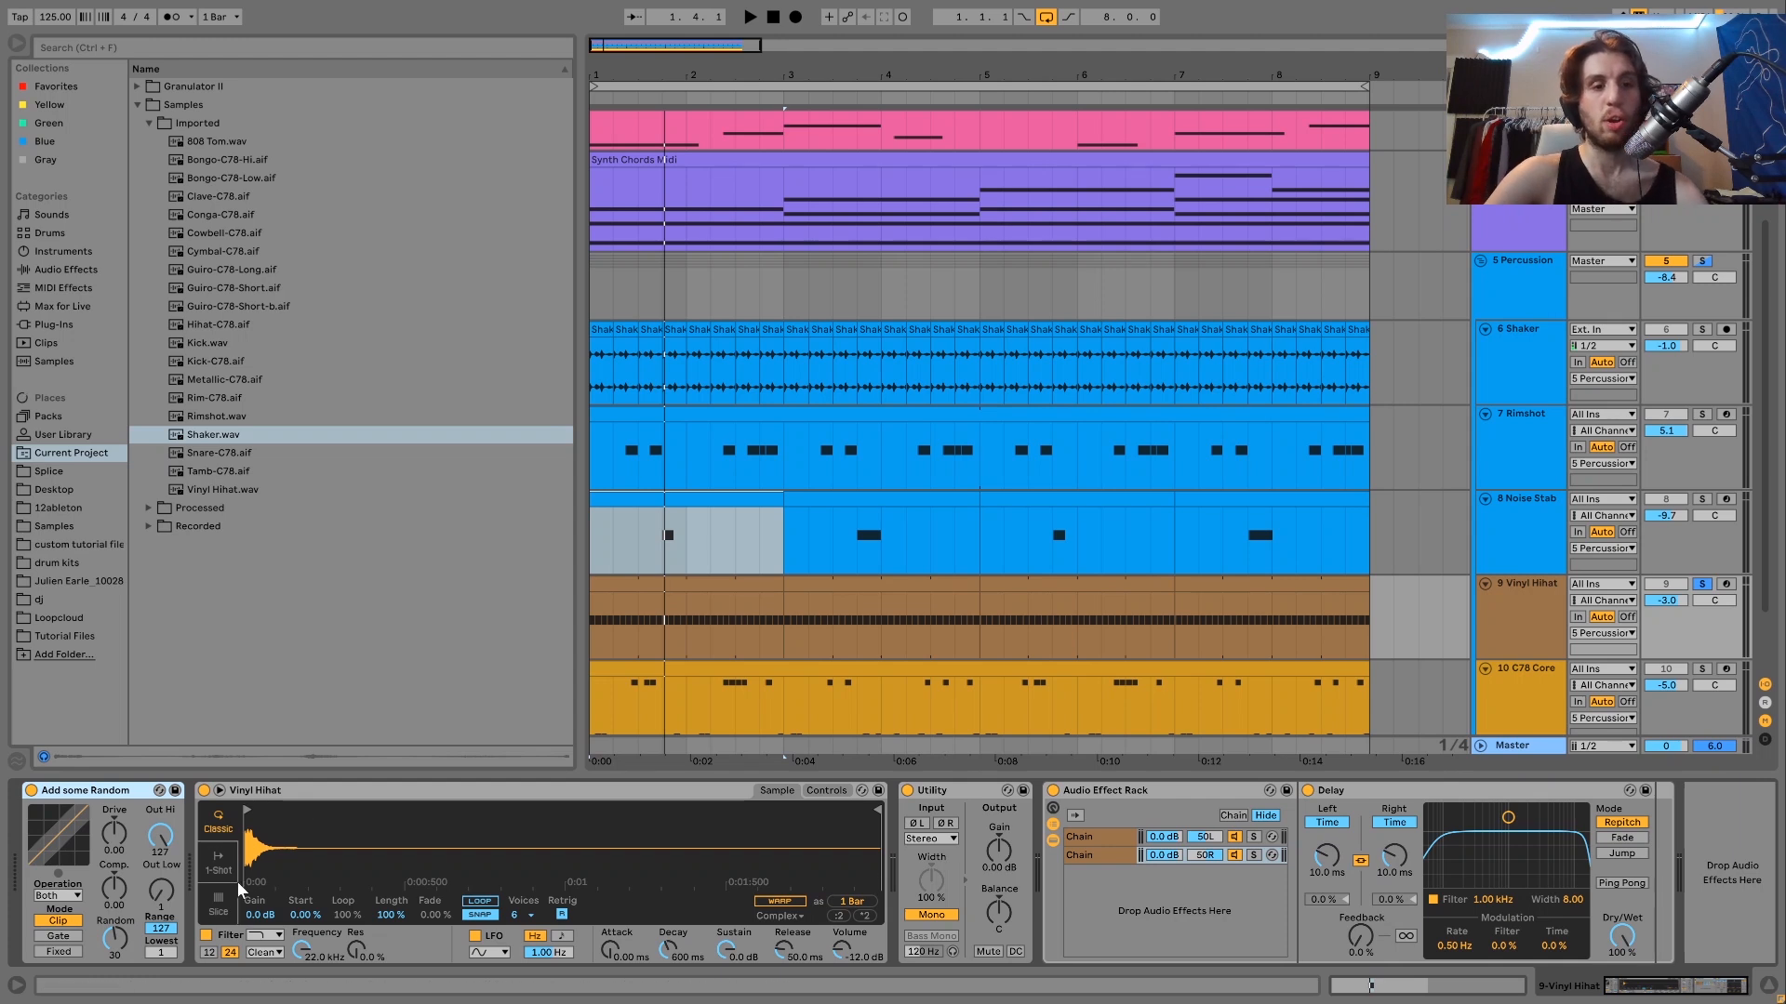
{"action": "key", "text": "space"}
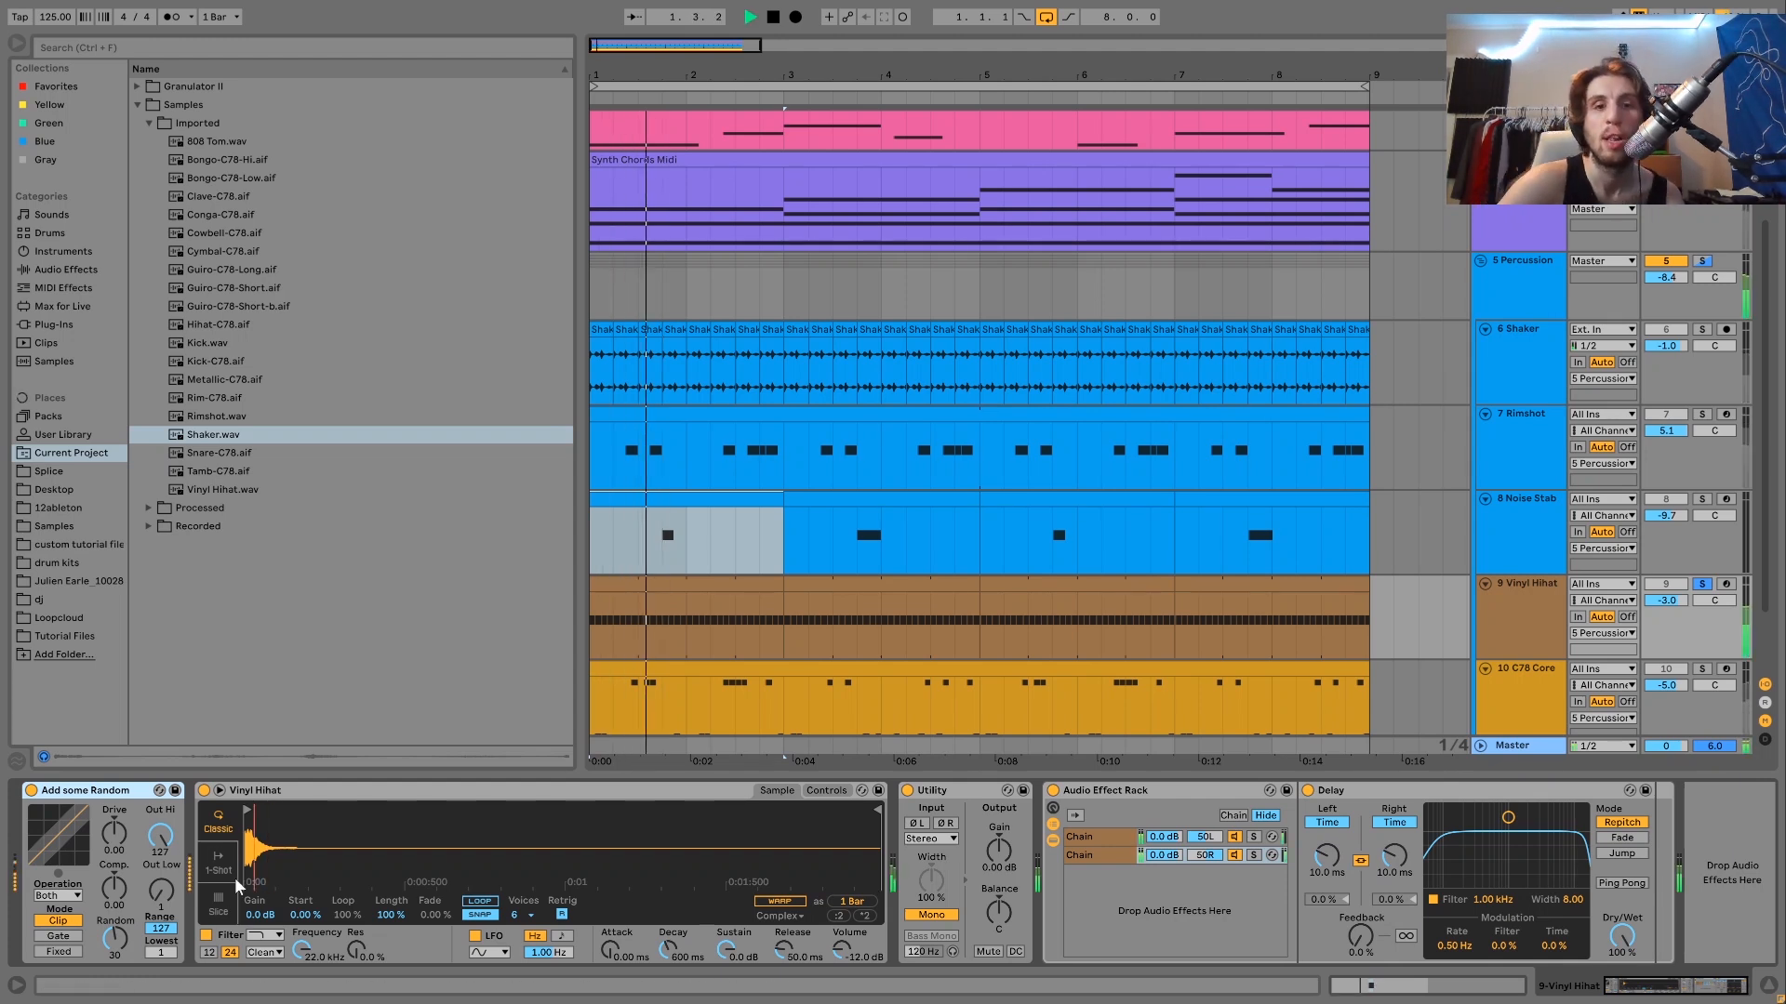
{"action": "key", "text": "space"}
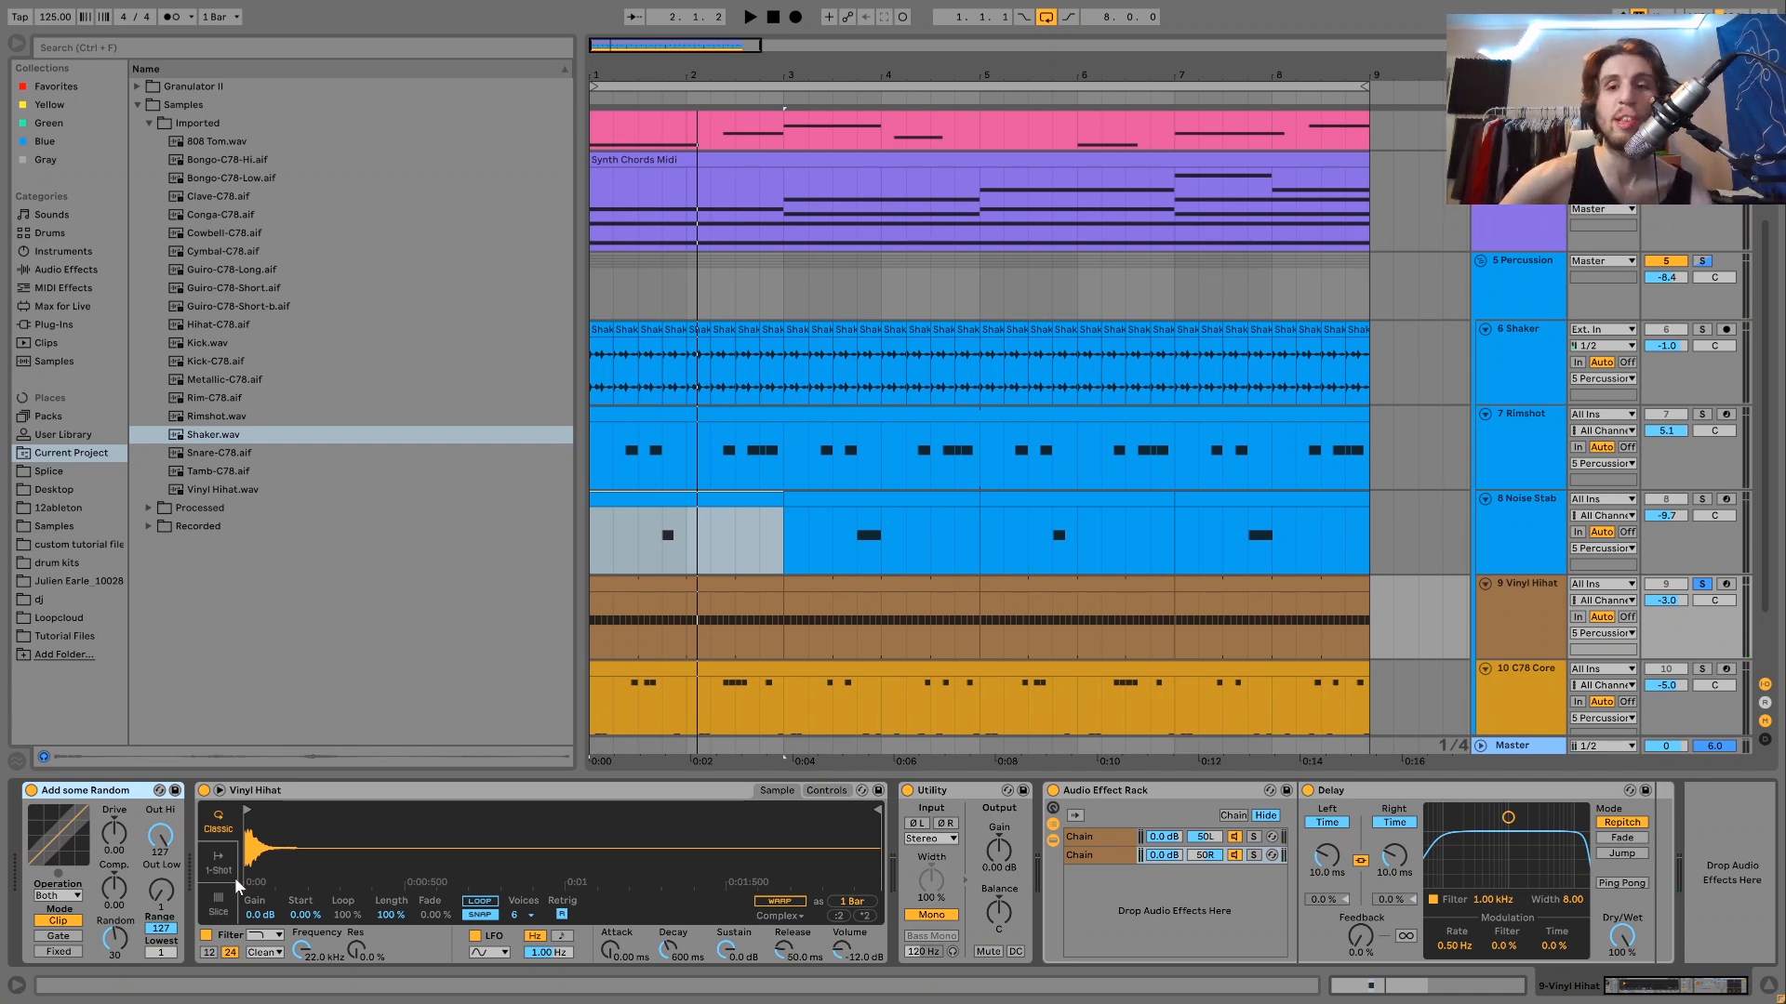
{"action": "key", "text": "space"}
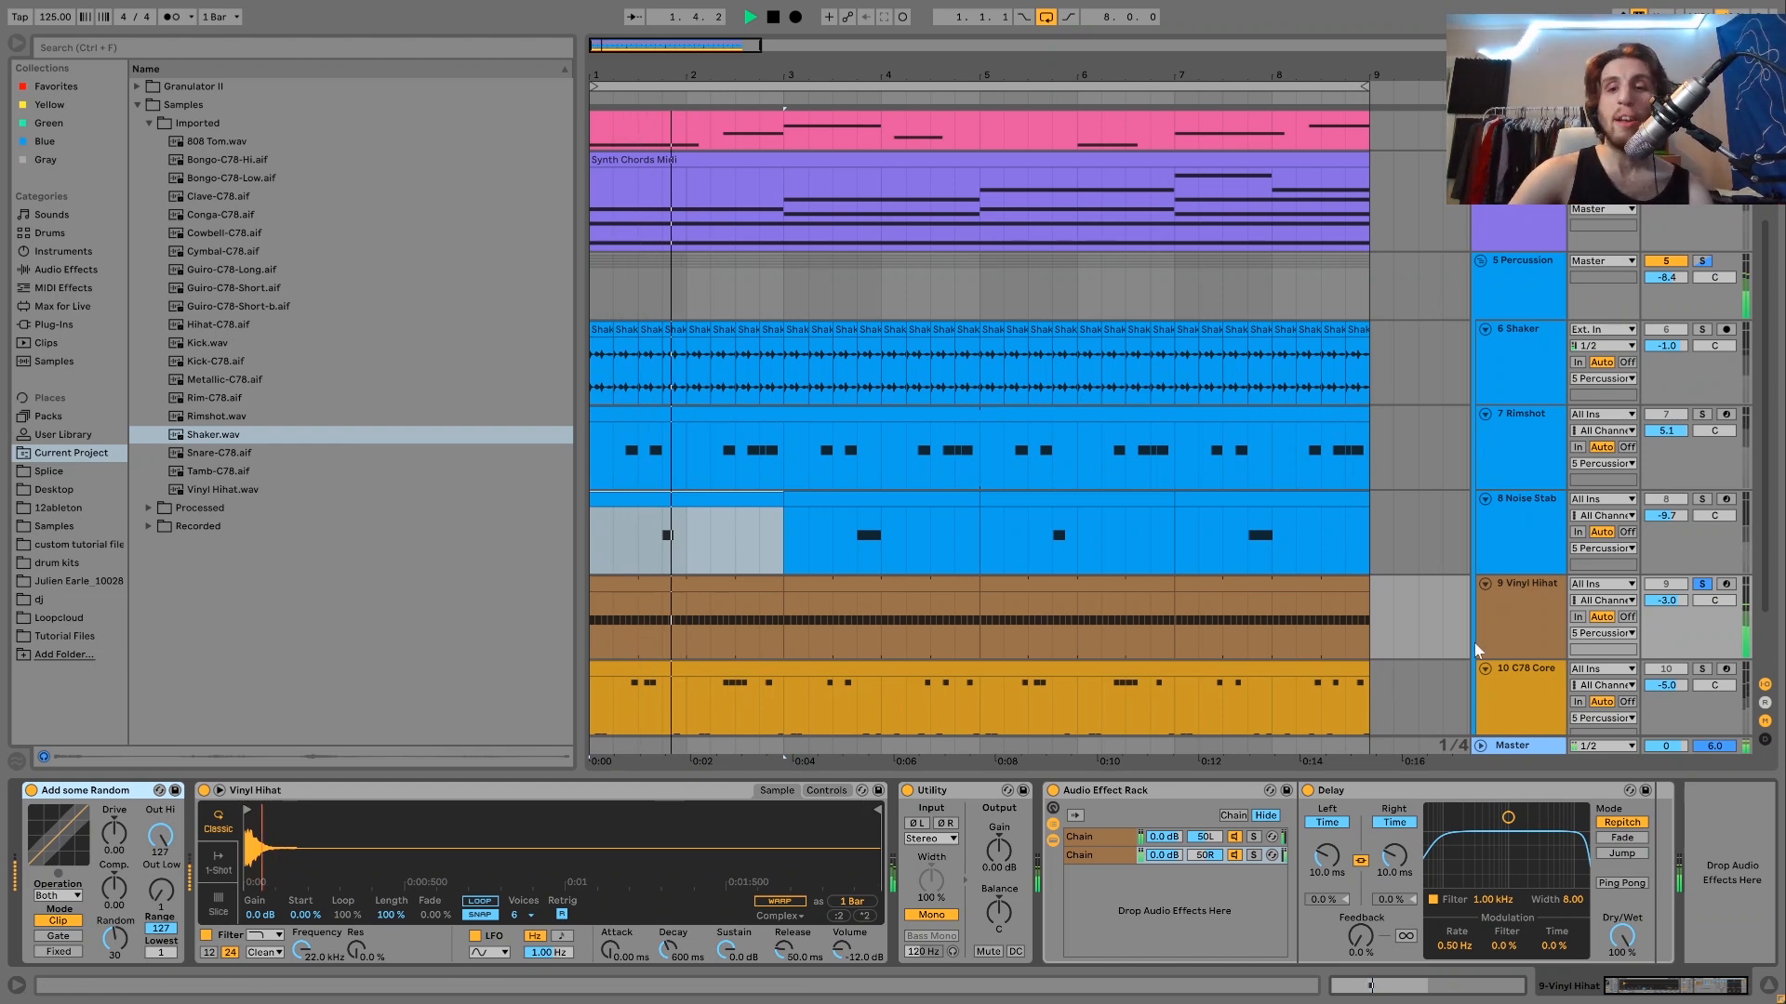
{"action": "left_click", "coordinate": [1709, 585]}
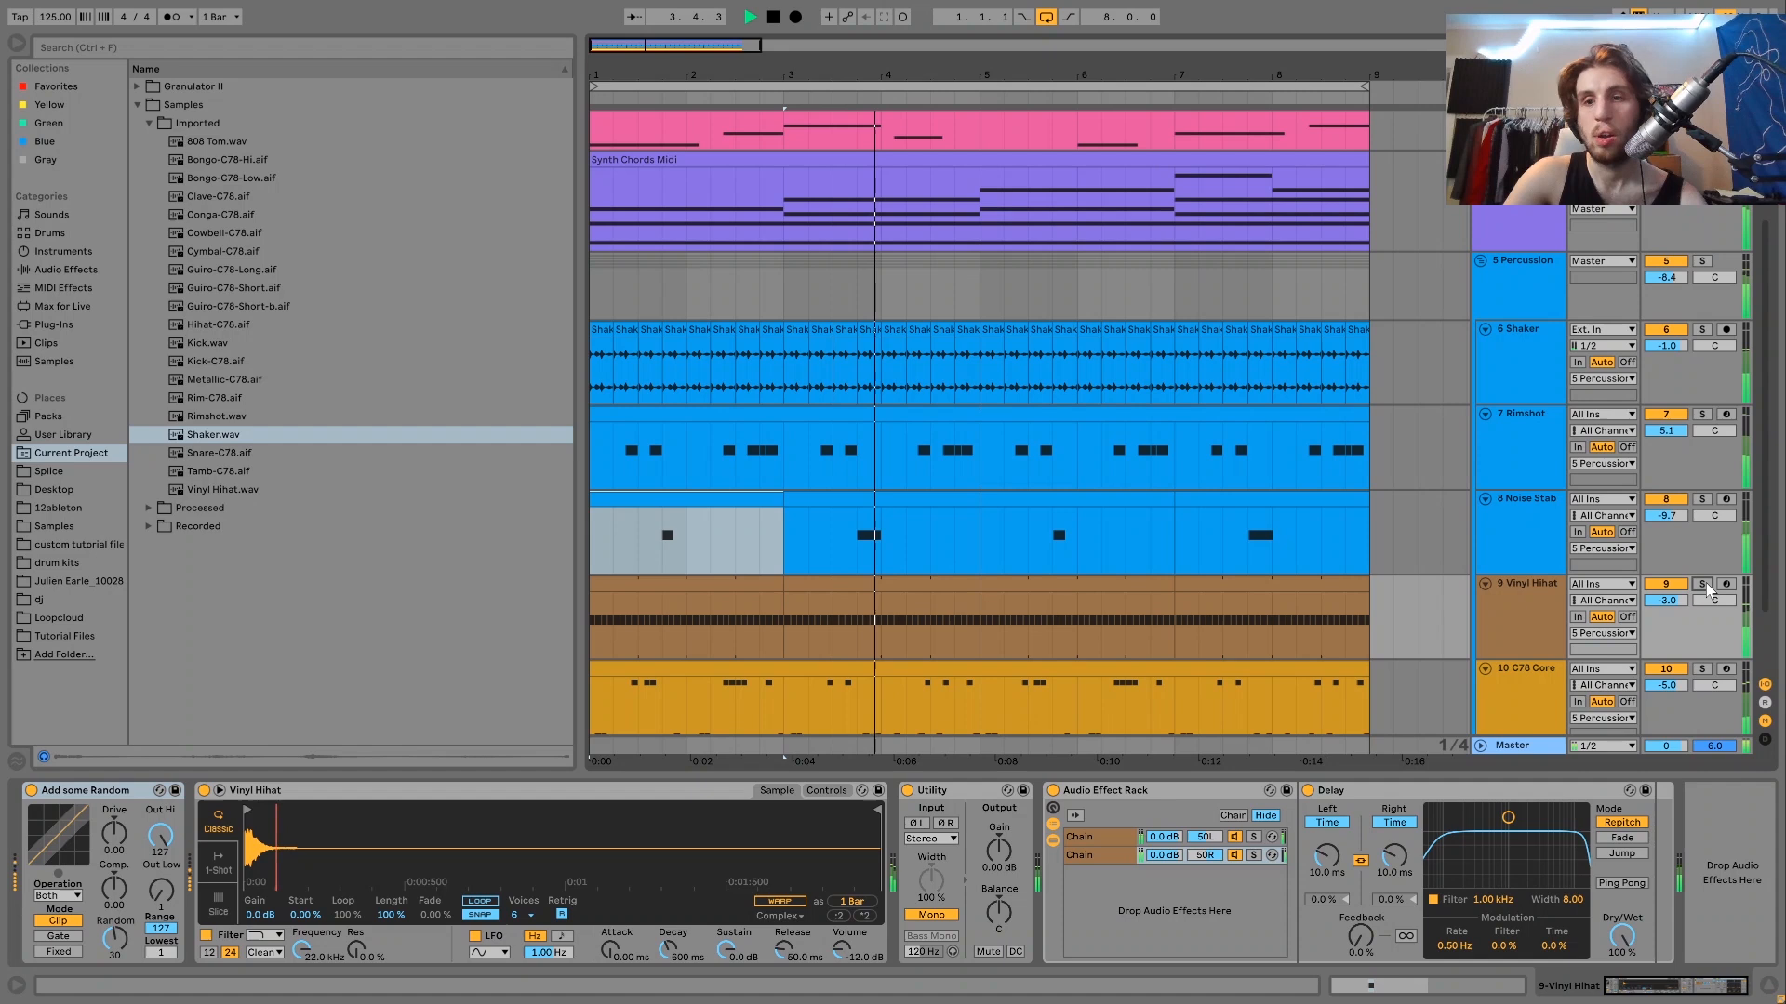
{"action": "left_click", "coordinate": [1703, 584]}
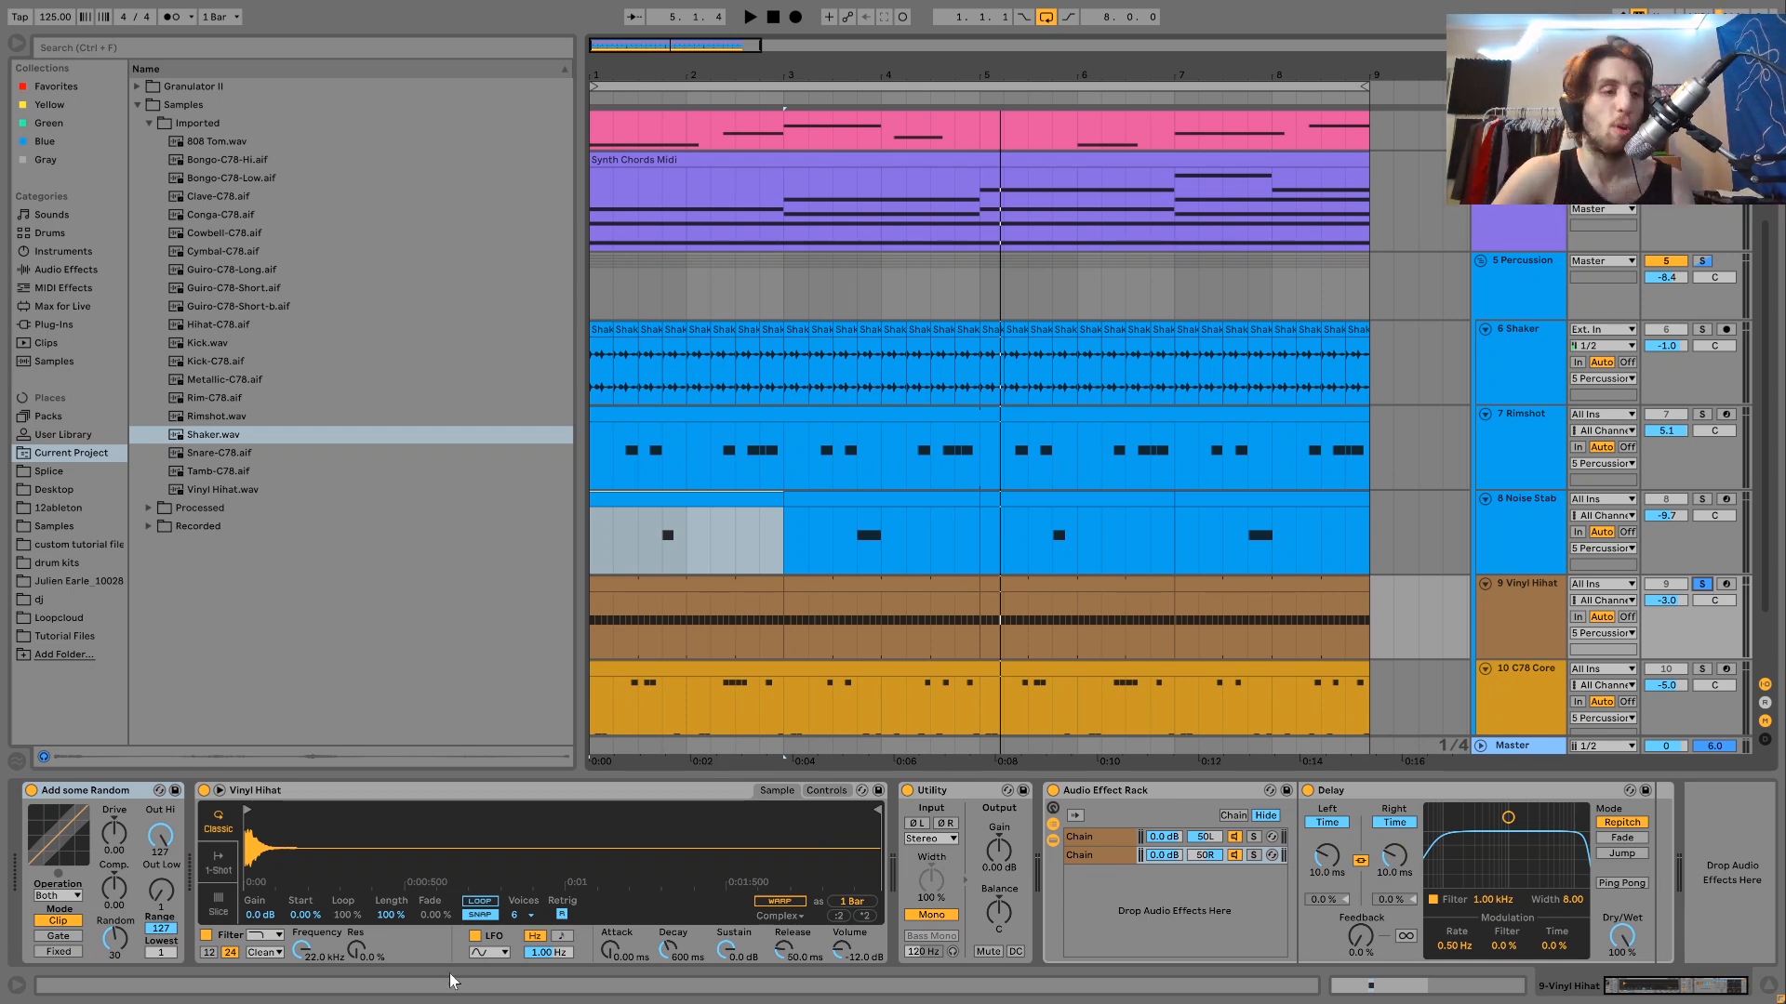
Play the soloed Vinyl Hihat and set its velocity device's Random amount to 48
{"action": "key", "text": "space"}
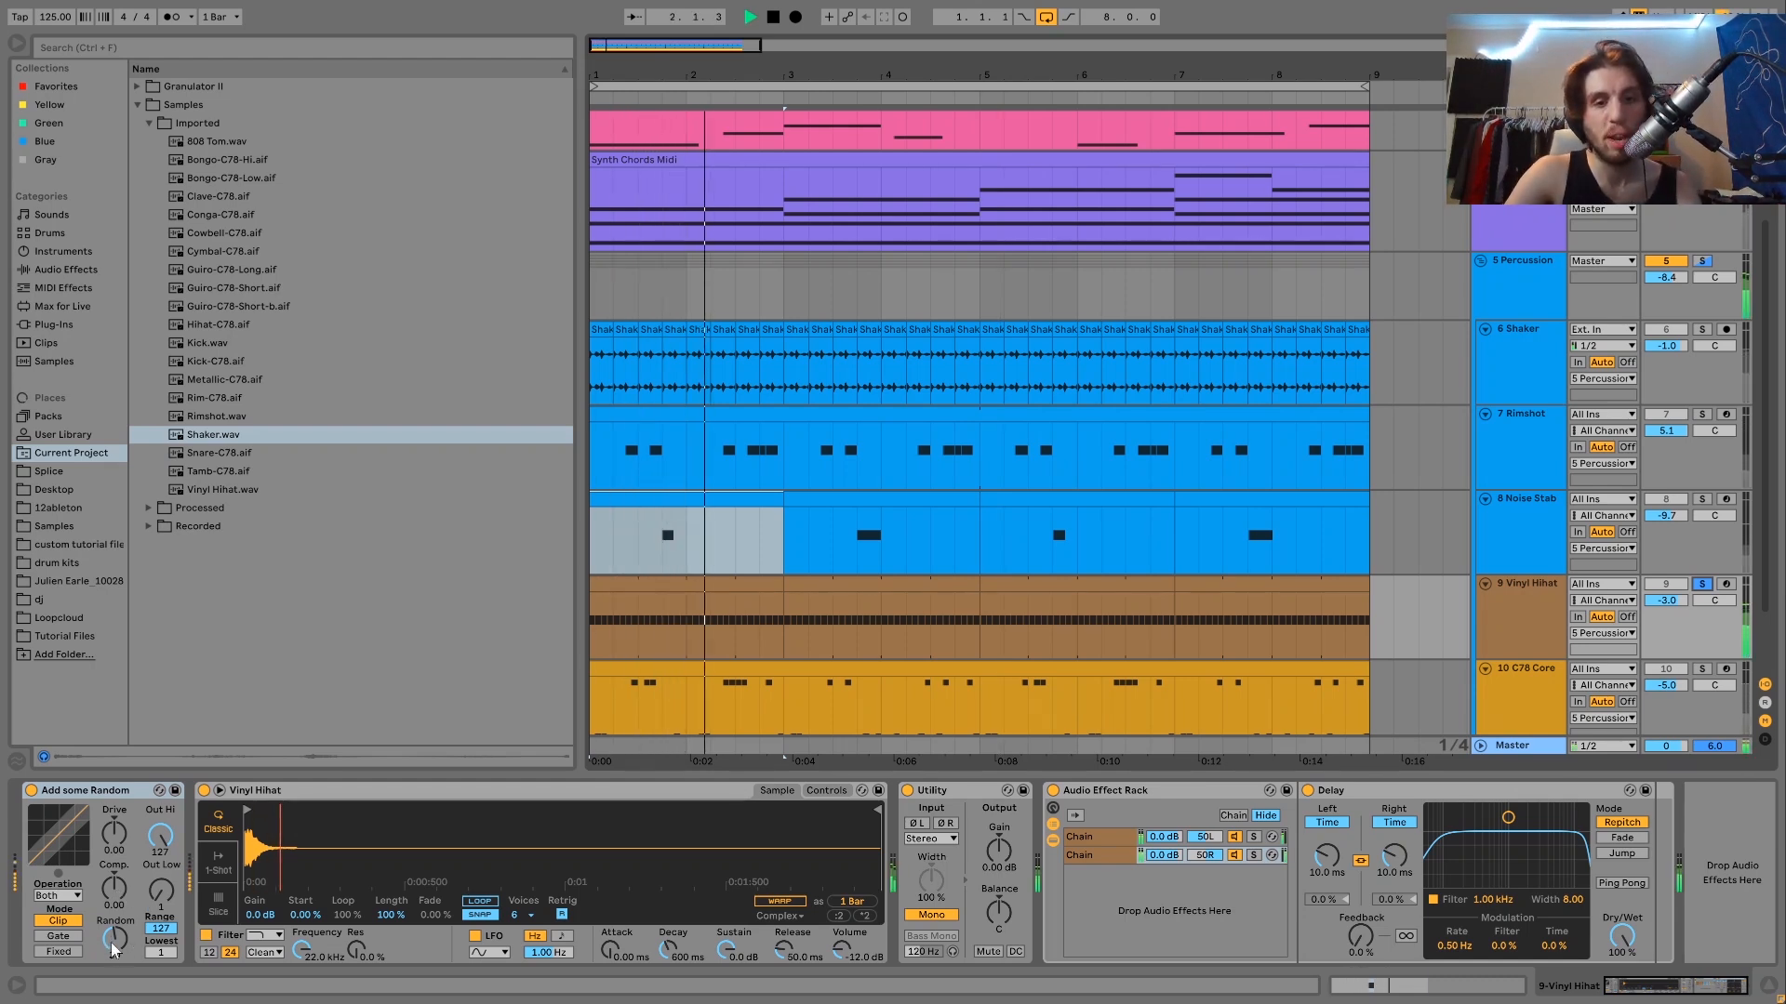
{"action": "left_click_drag", "start_coordinate": [114, 939], "coordinate": [114, 931]}
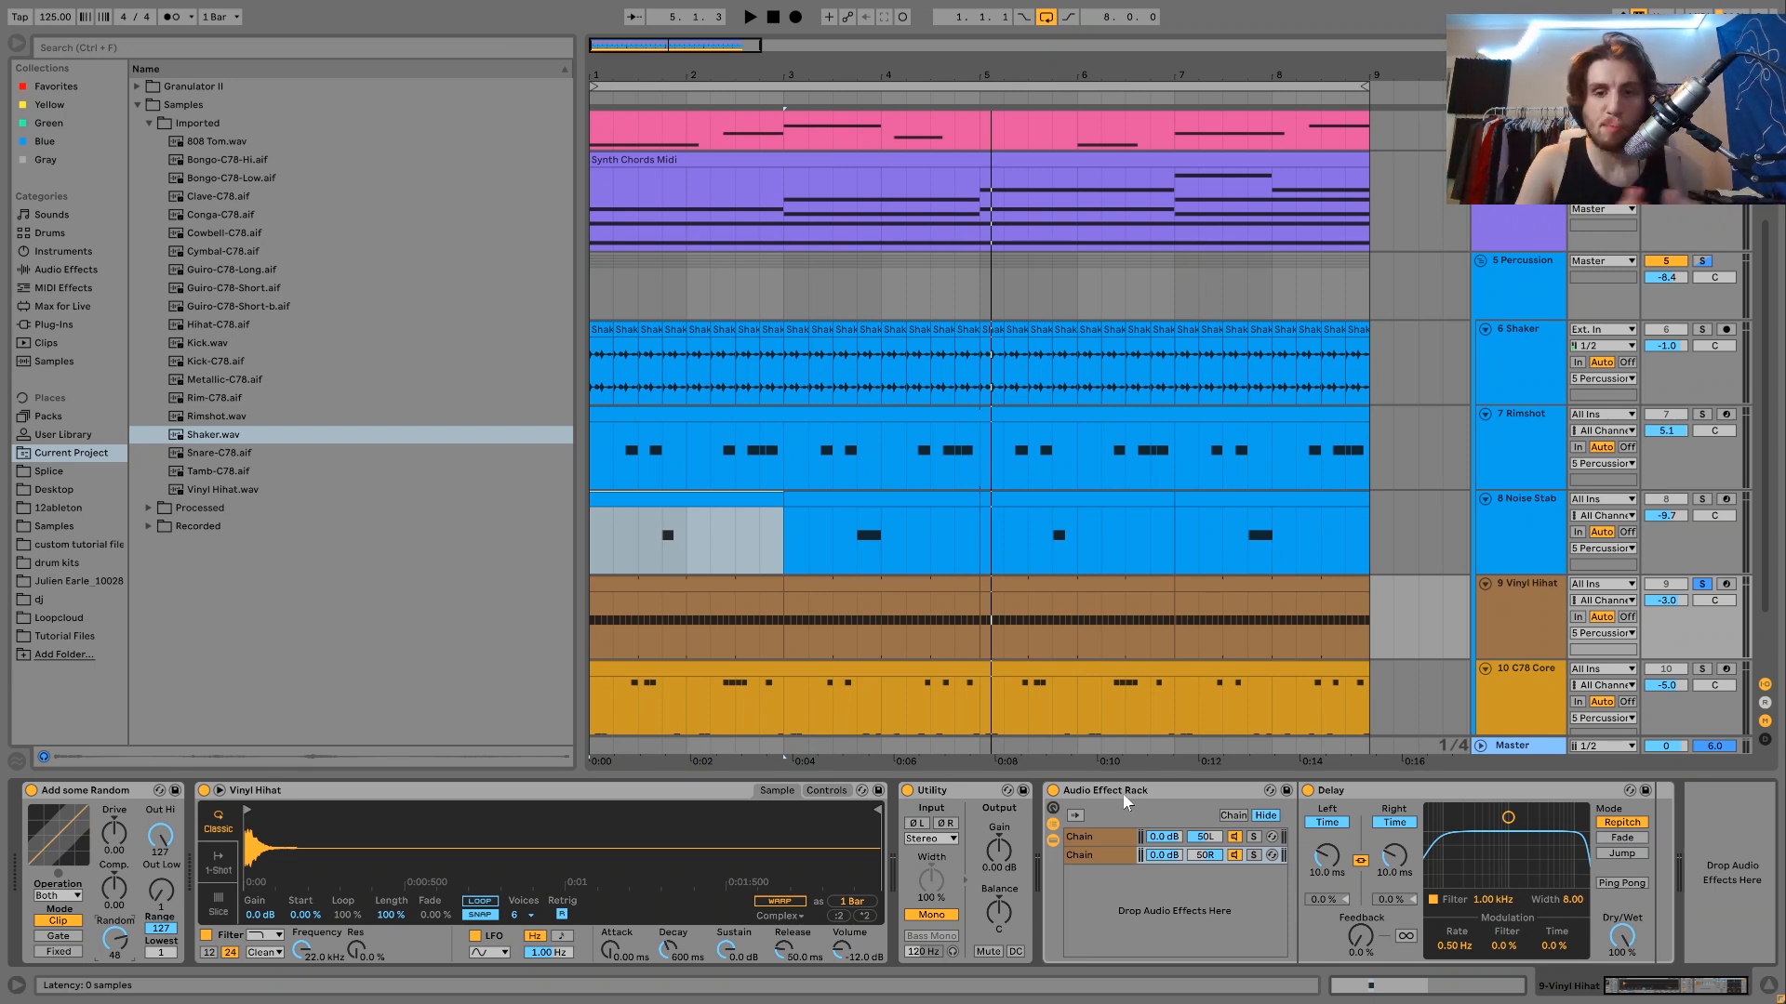
Audition the Shaker and Vinyl Hihat tracks soloed separately and together, and return to the full mix
{"action": "key", "text": "space"}
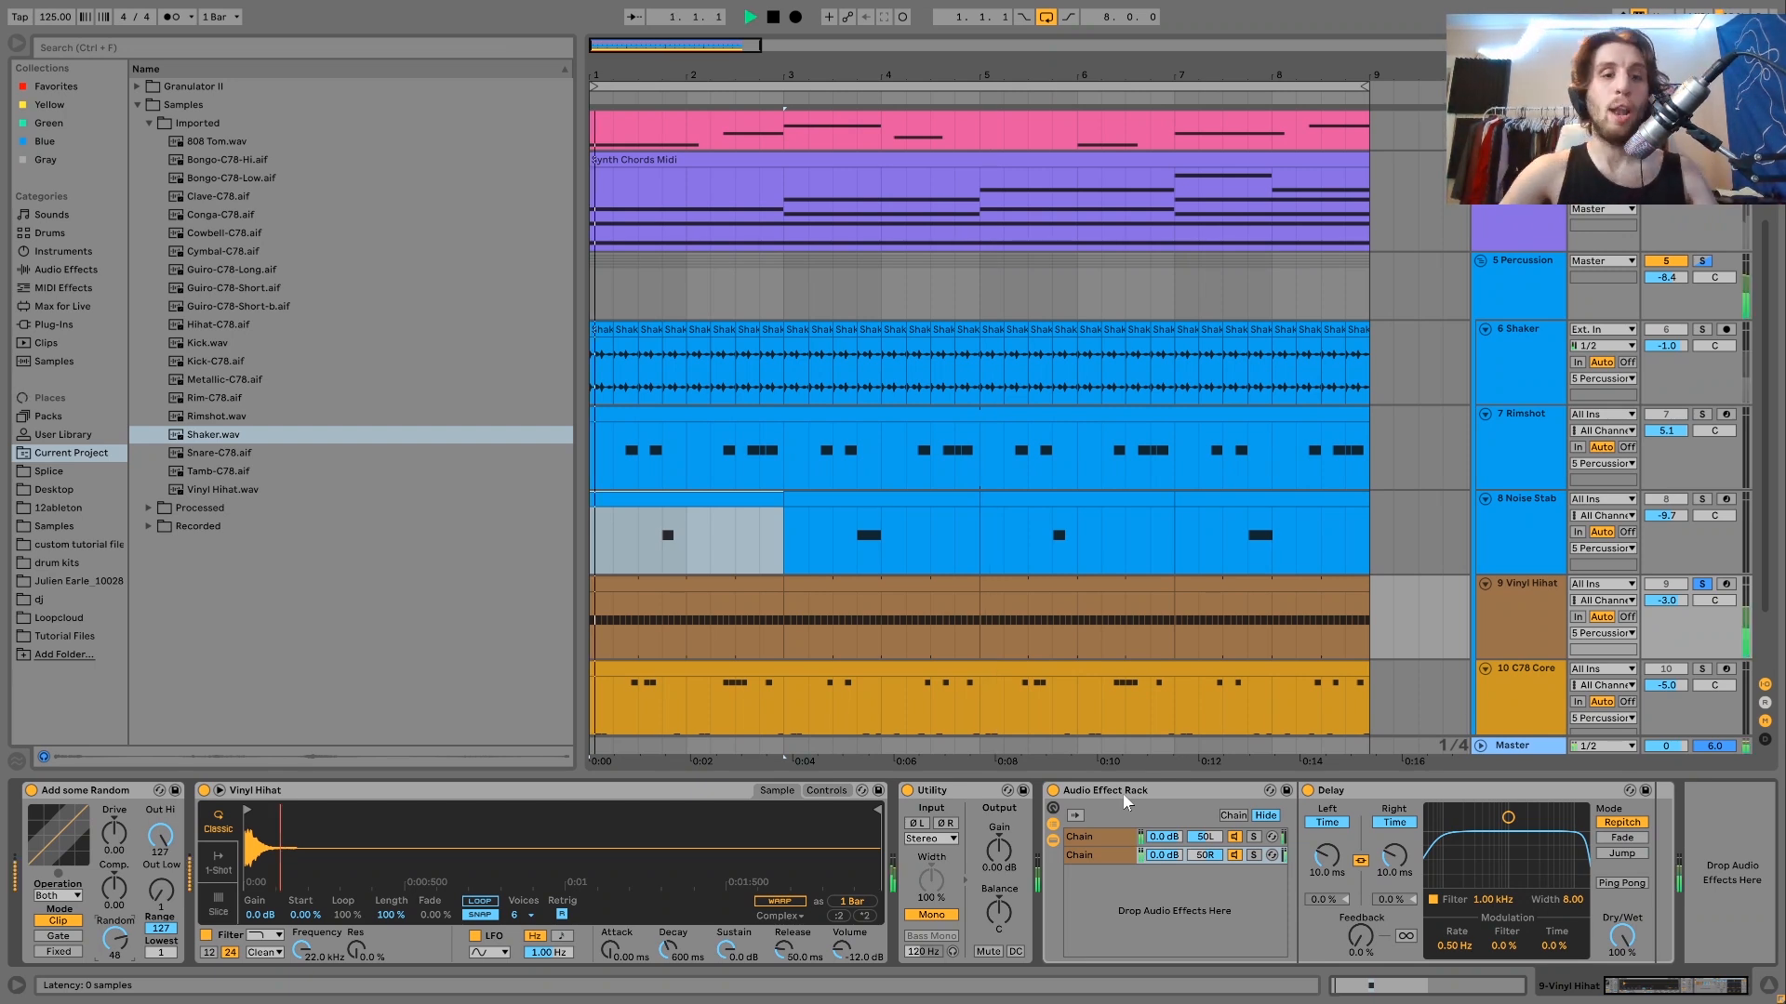
{"action": "left_click", "coordinate": [1701, 330]}
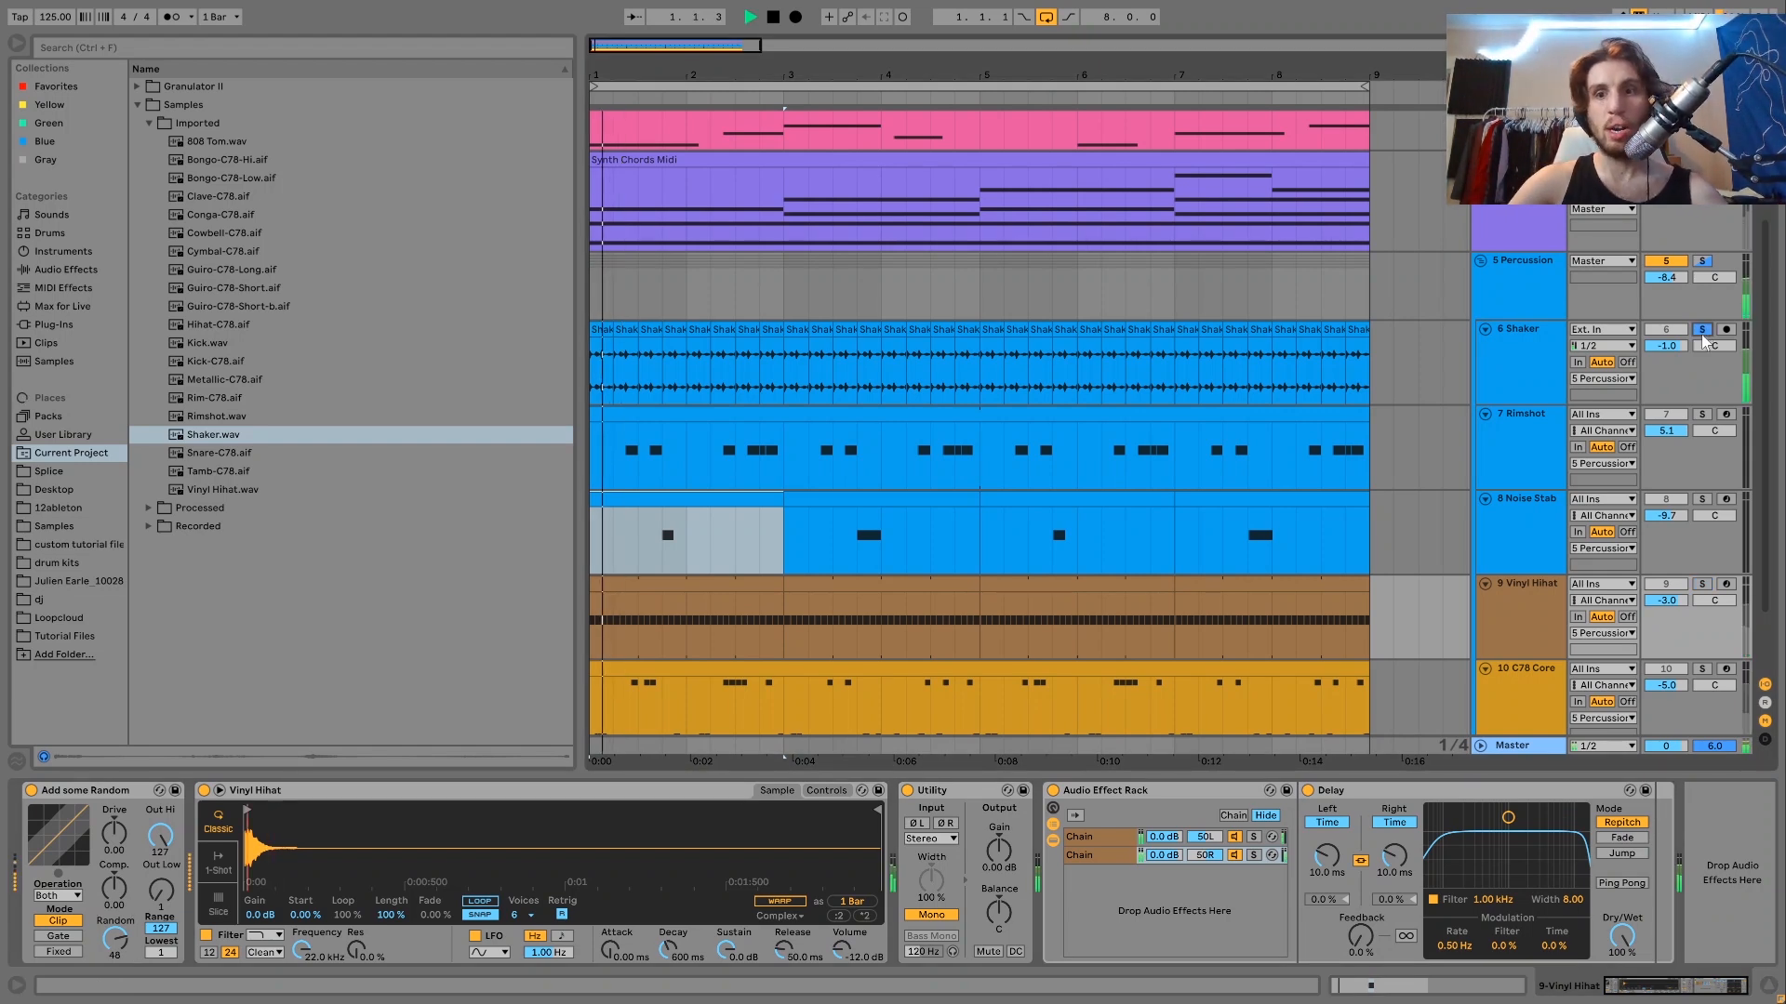
{"action": "left_click", "coordinate": [1706, 585], "text": "ctrl"}
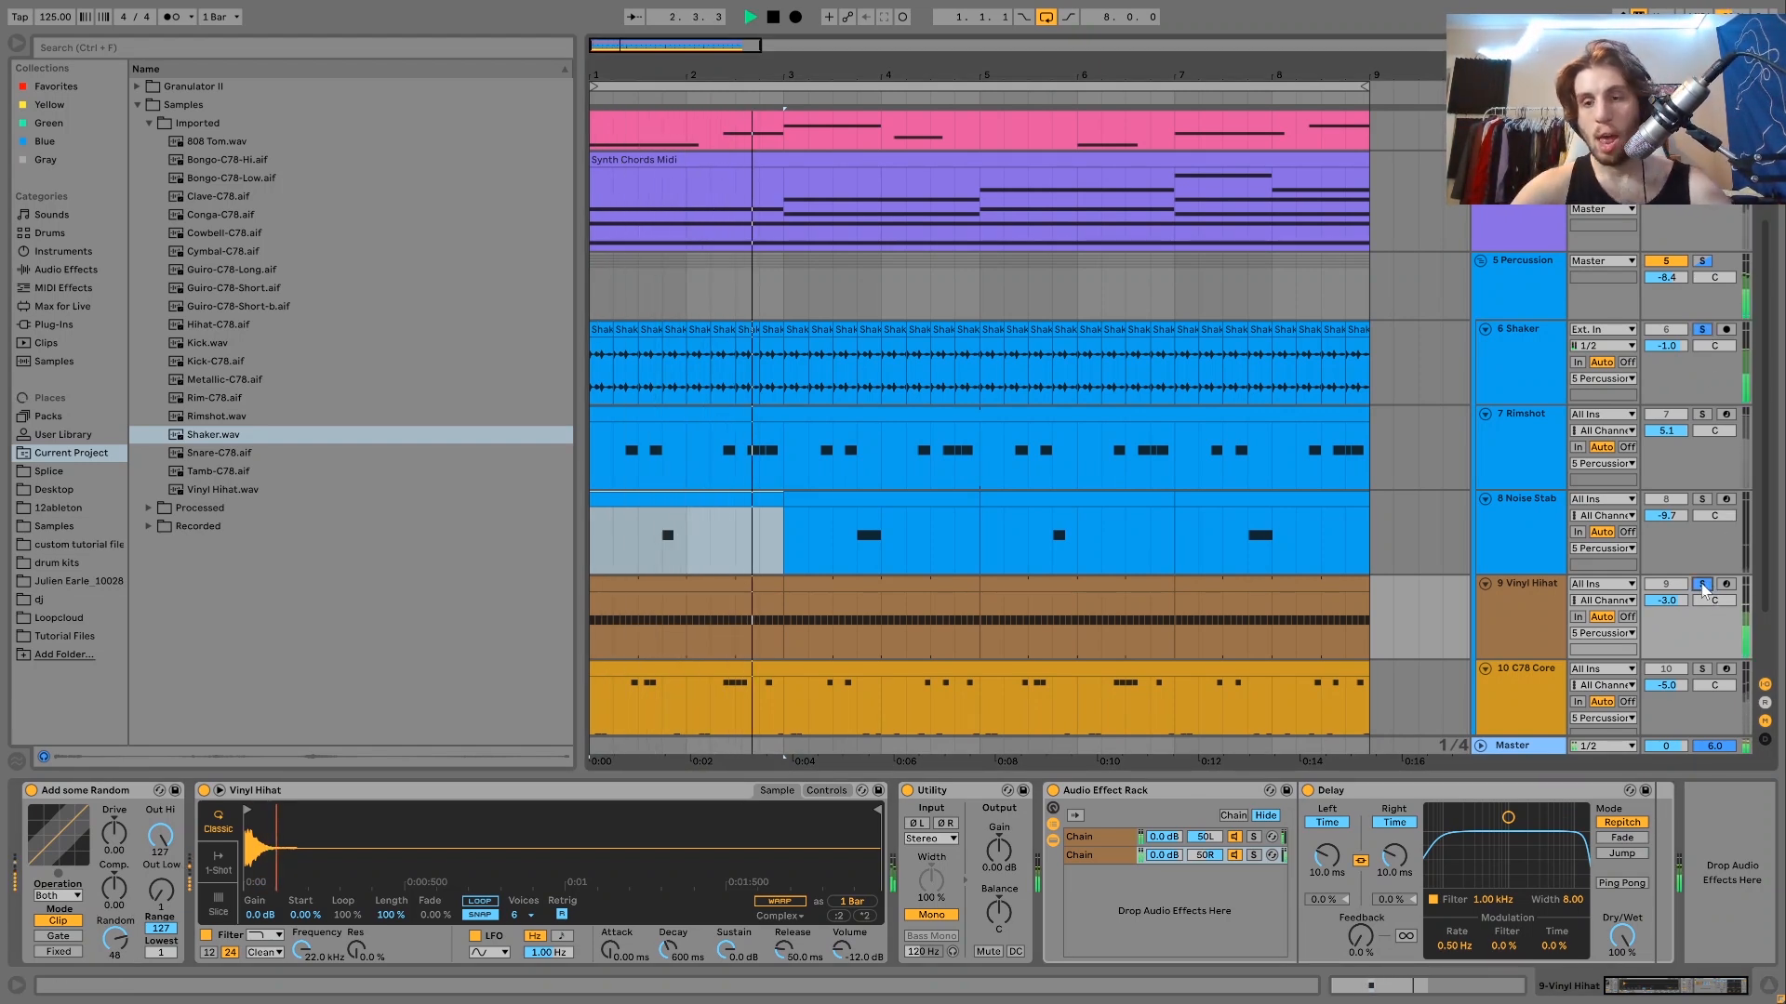
{"action": "left_click", "coordinate": [1705, 584]}
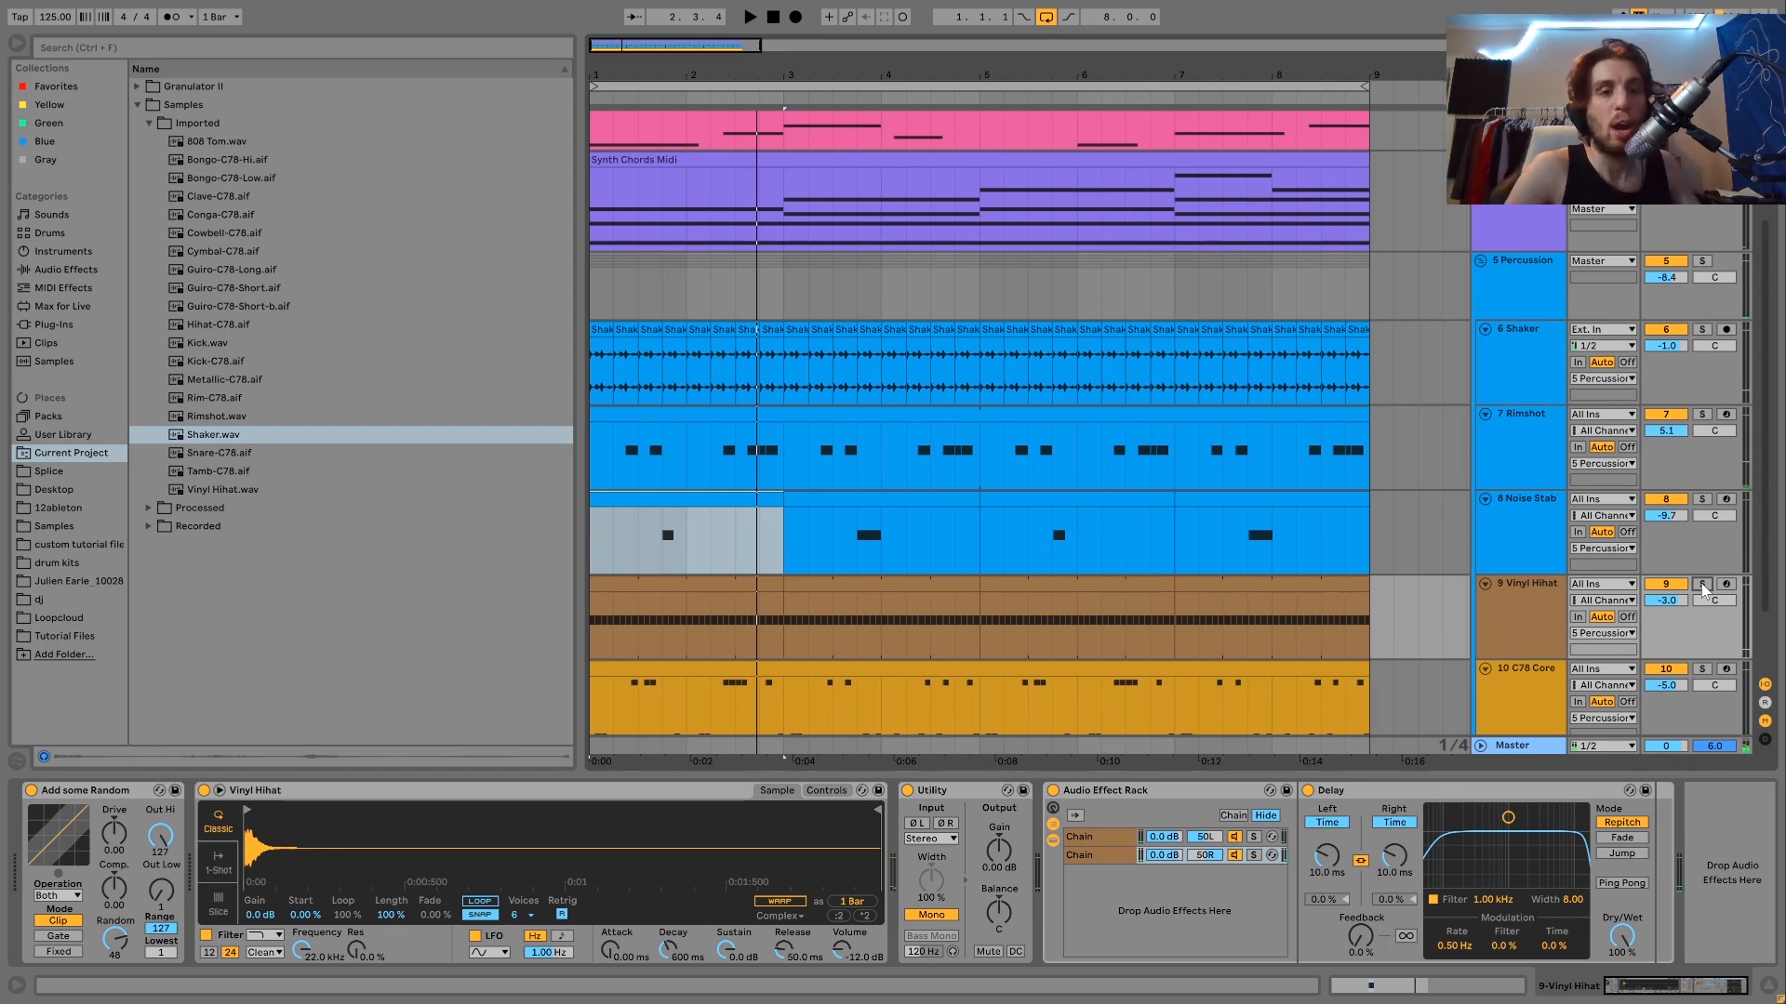
{"action": "key", "text": "space"}
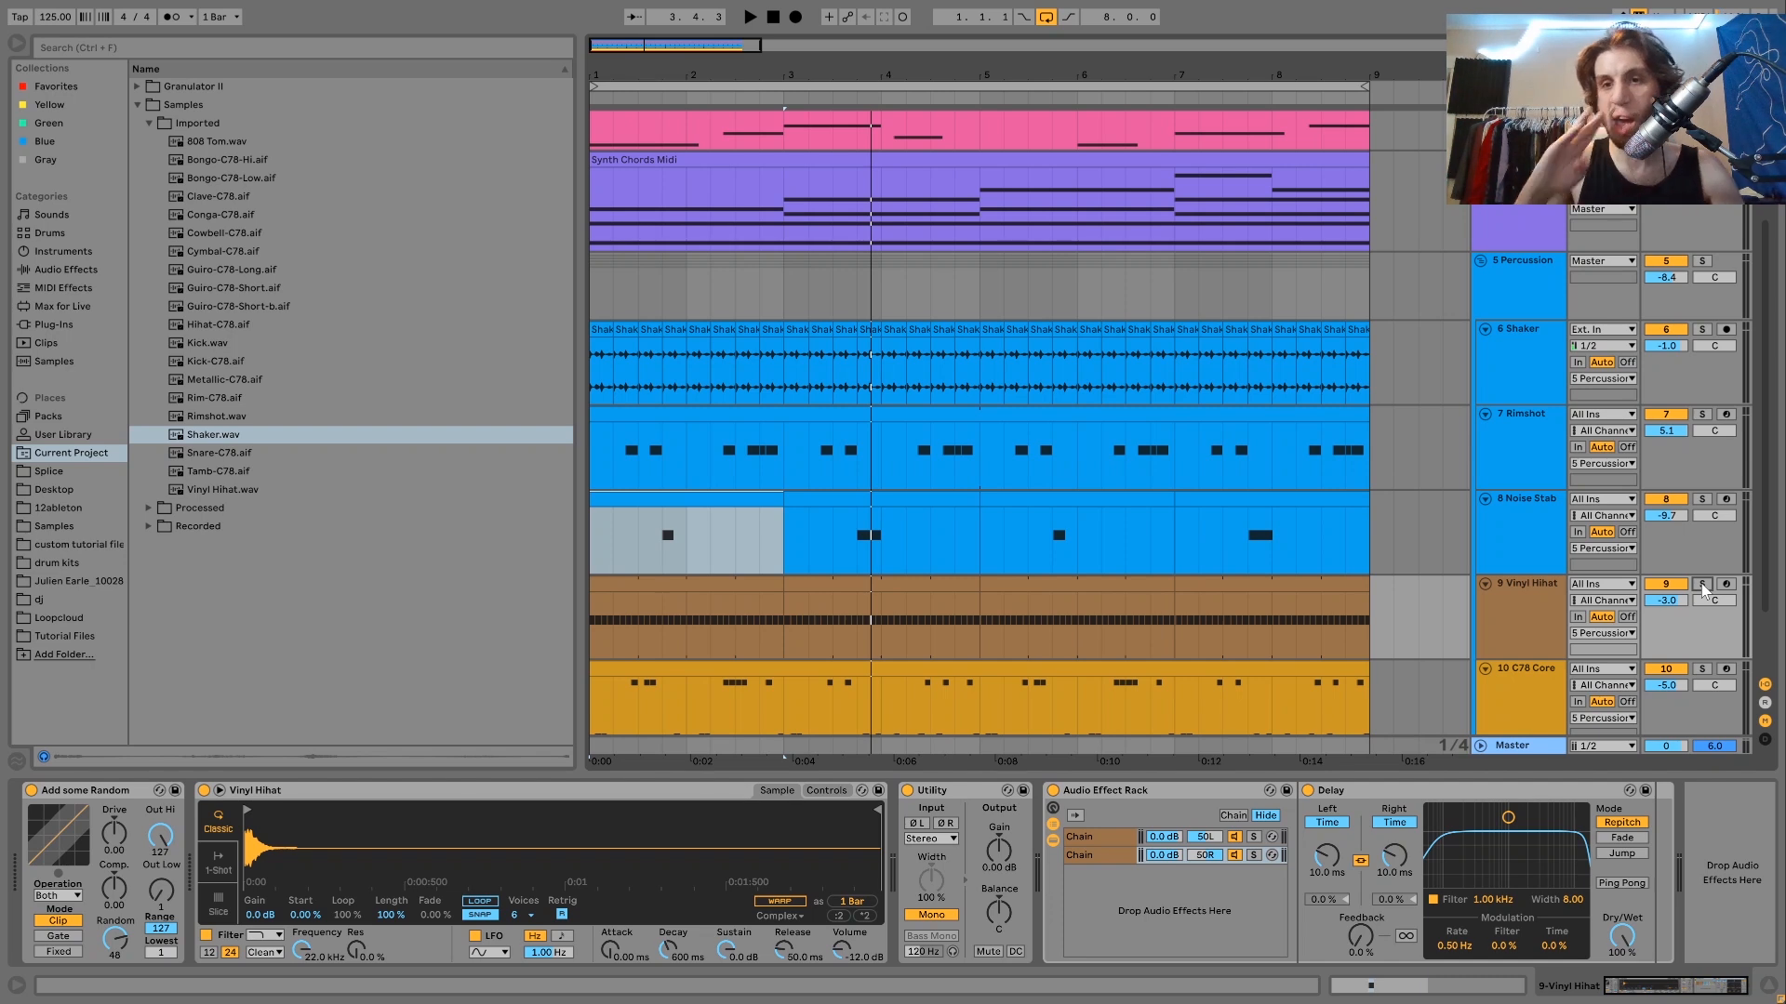
Play the C78 Core track soloed and preview the Bongo Low C78 pad in its drum kit
{"action": "scroll", "coordinate": [1578, 625], "scroll_direction": "down", "scroll_amount": 3}
{"action": "left_click", "coordinate": [1559, 628]}
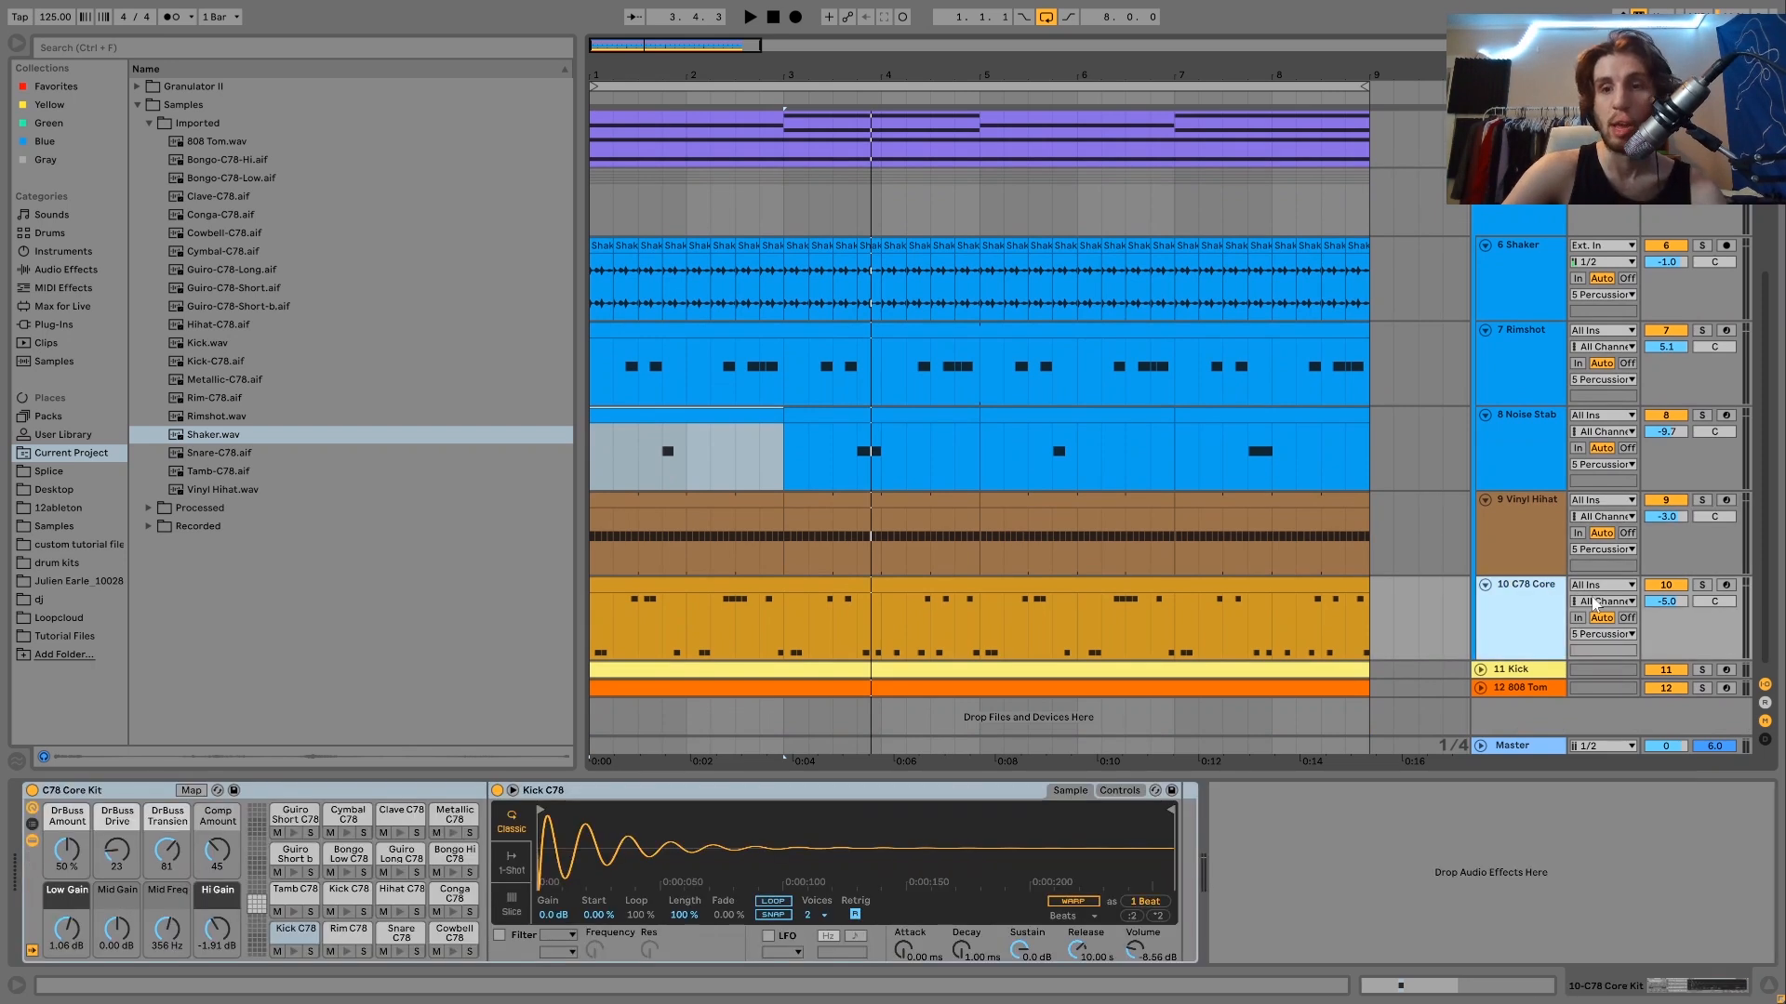
{"action": "left_click", "coordinate": [1702, 586]}
{"action": "key", "text": "space"}
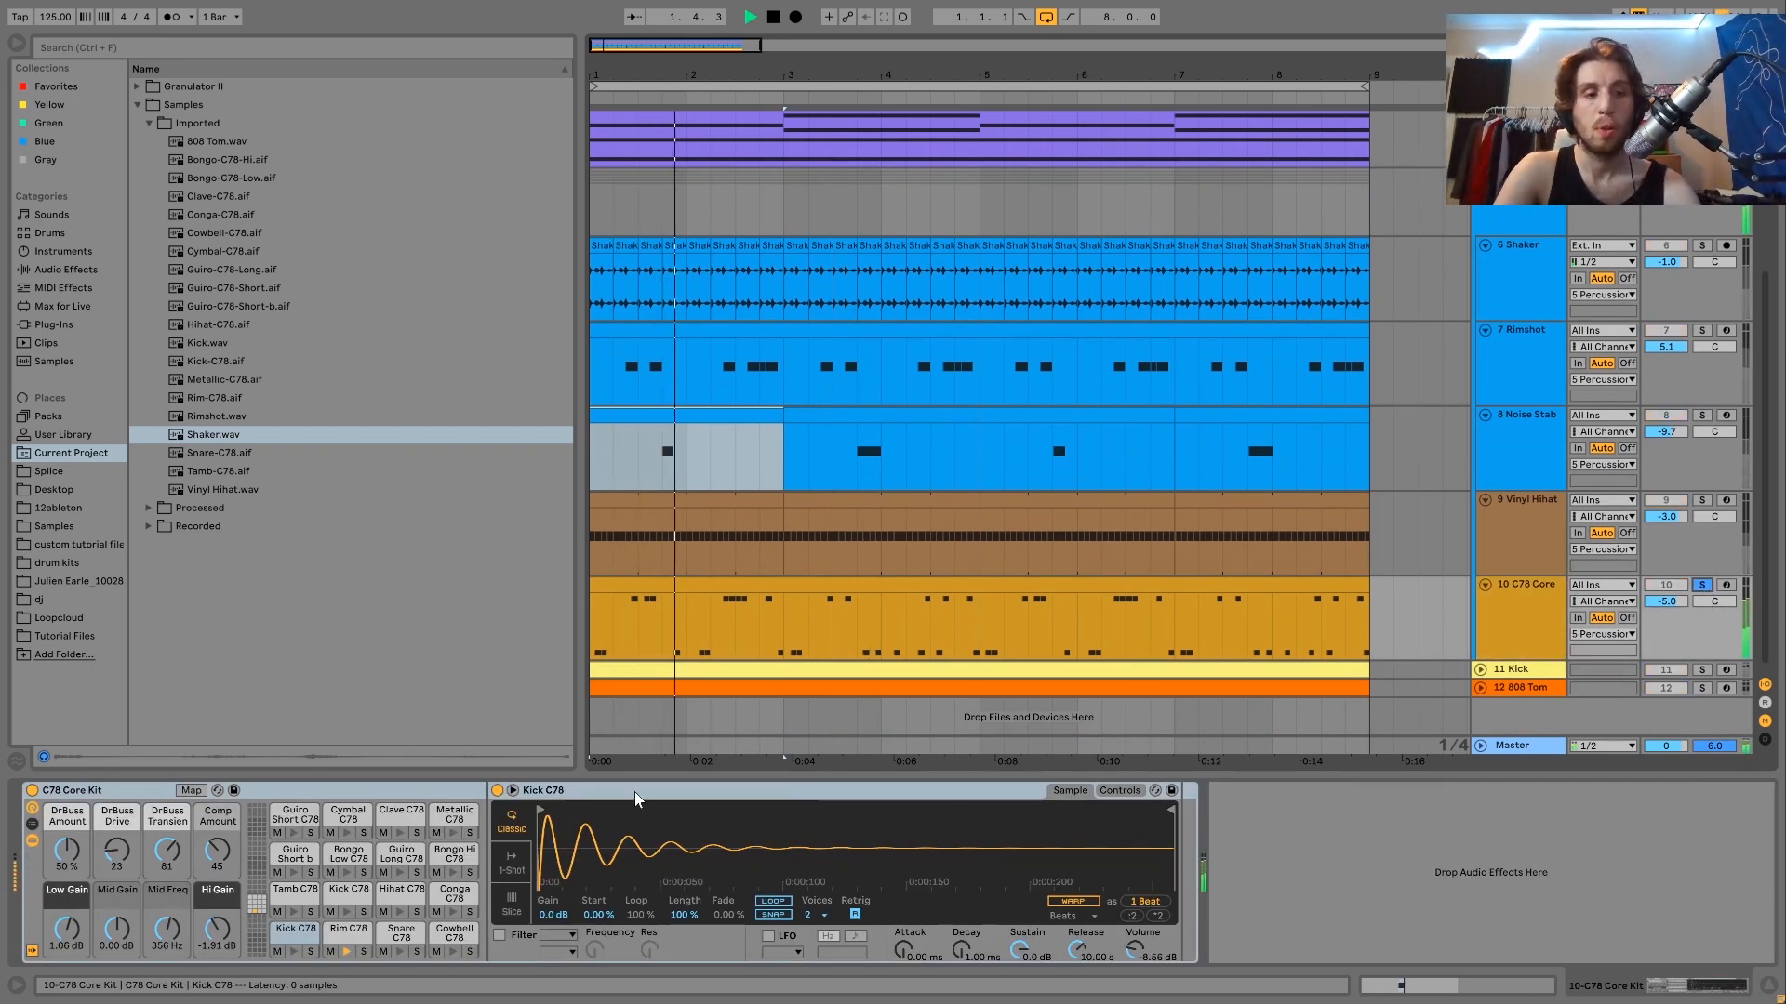
{"action": "key", "text": "space"}
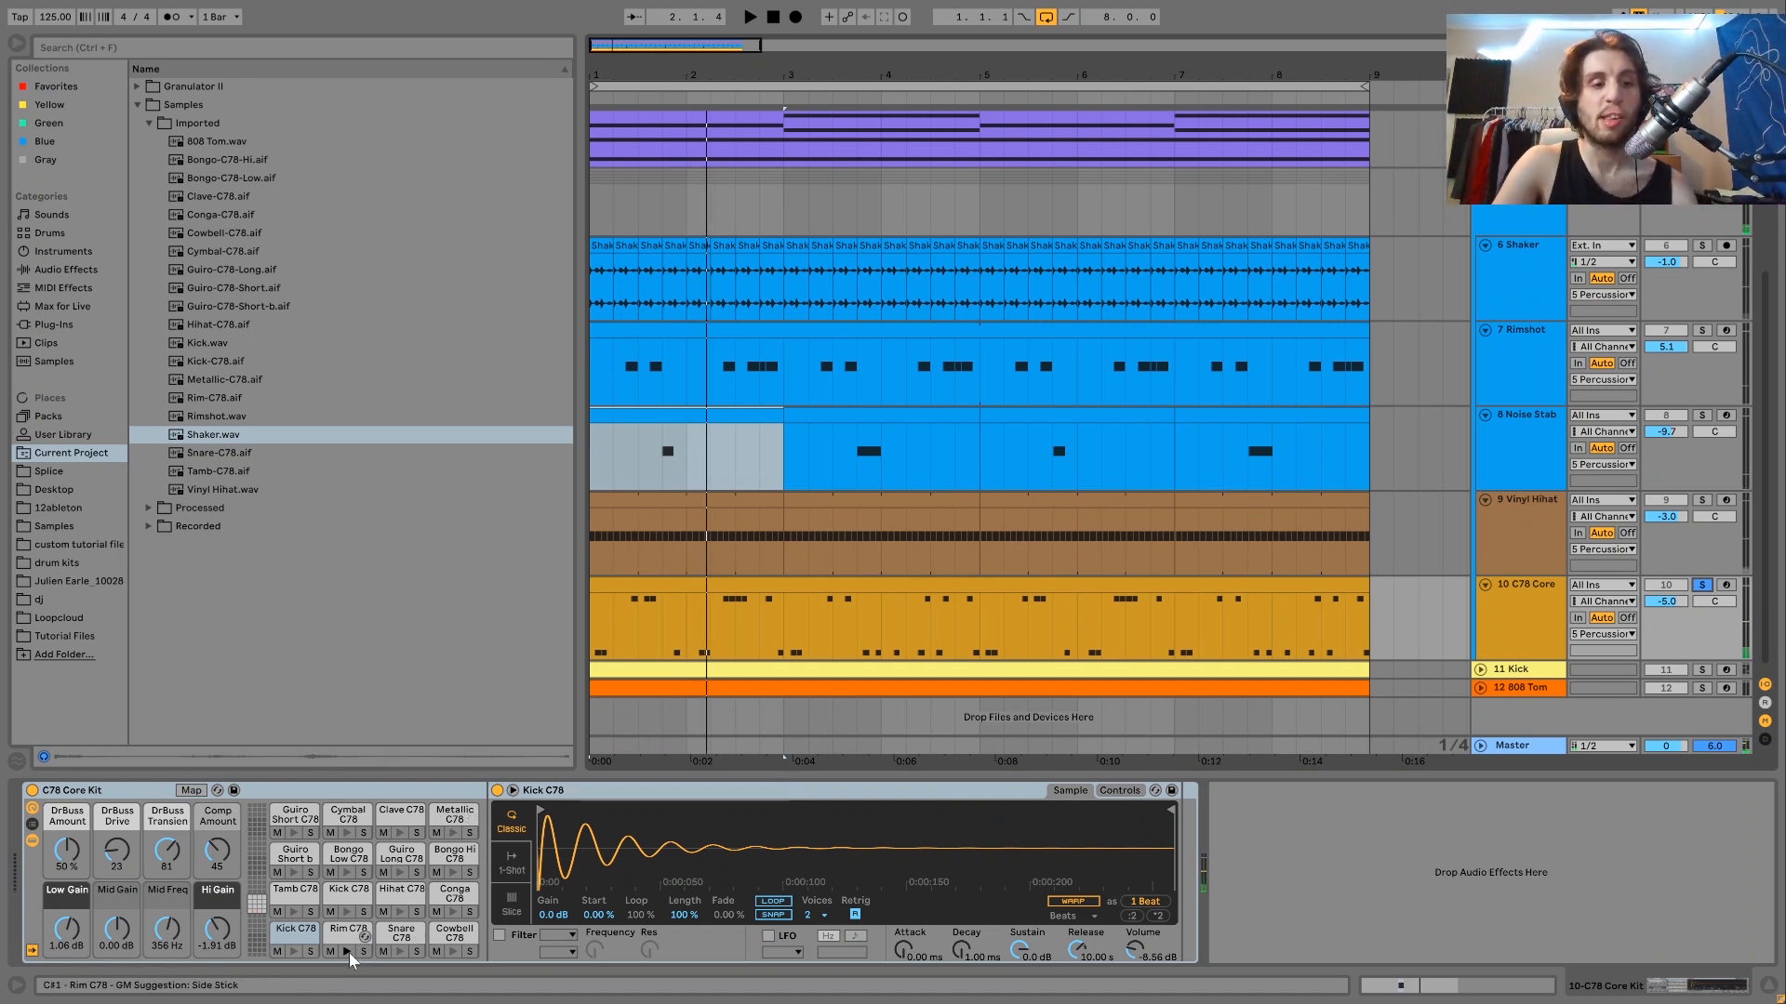
{"action": "left_click", "coordinate": [348, 873]}
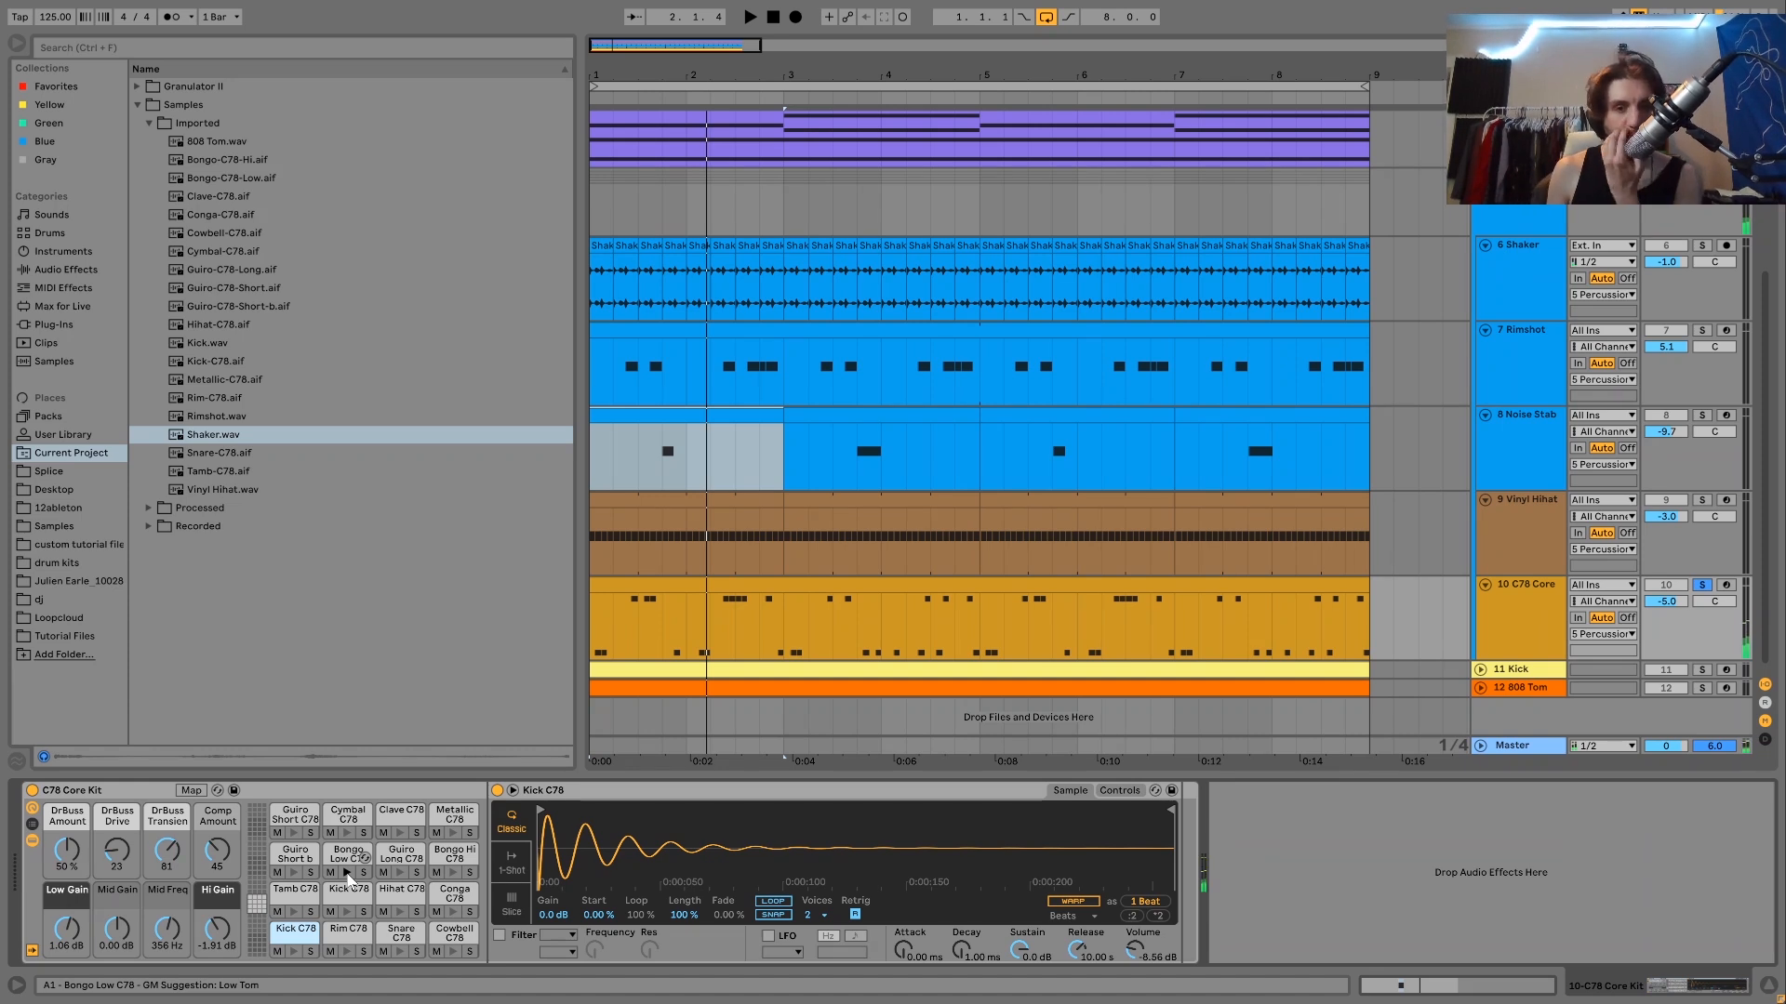
Unsolo C78 Core and audition it within the full mix
{"action": "left_click", "coordinate": [1702, 589]}
{"action": "key", "text": "space"}
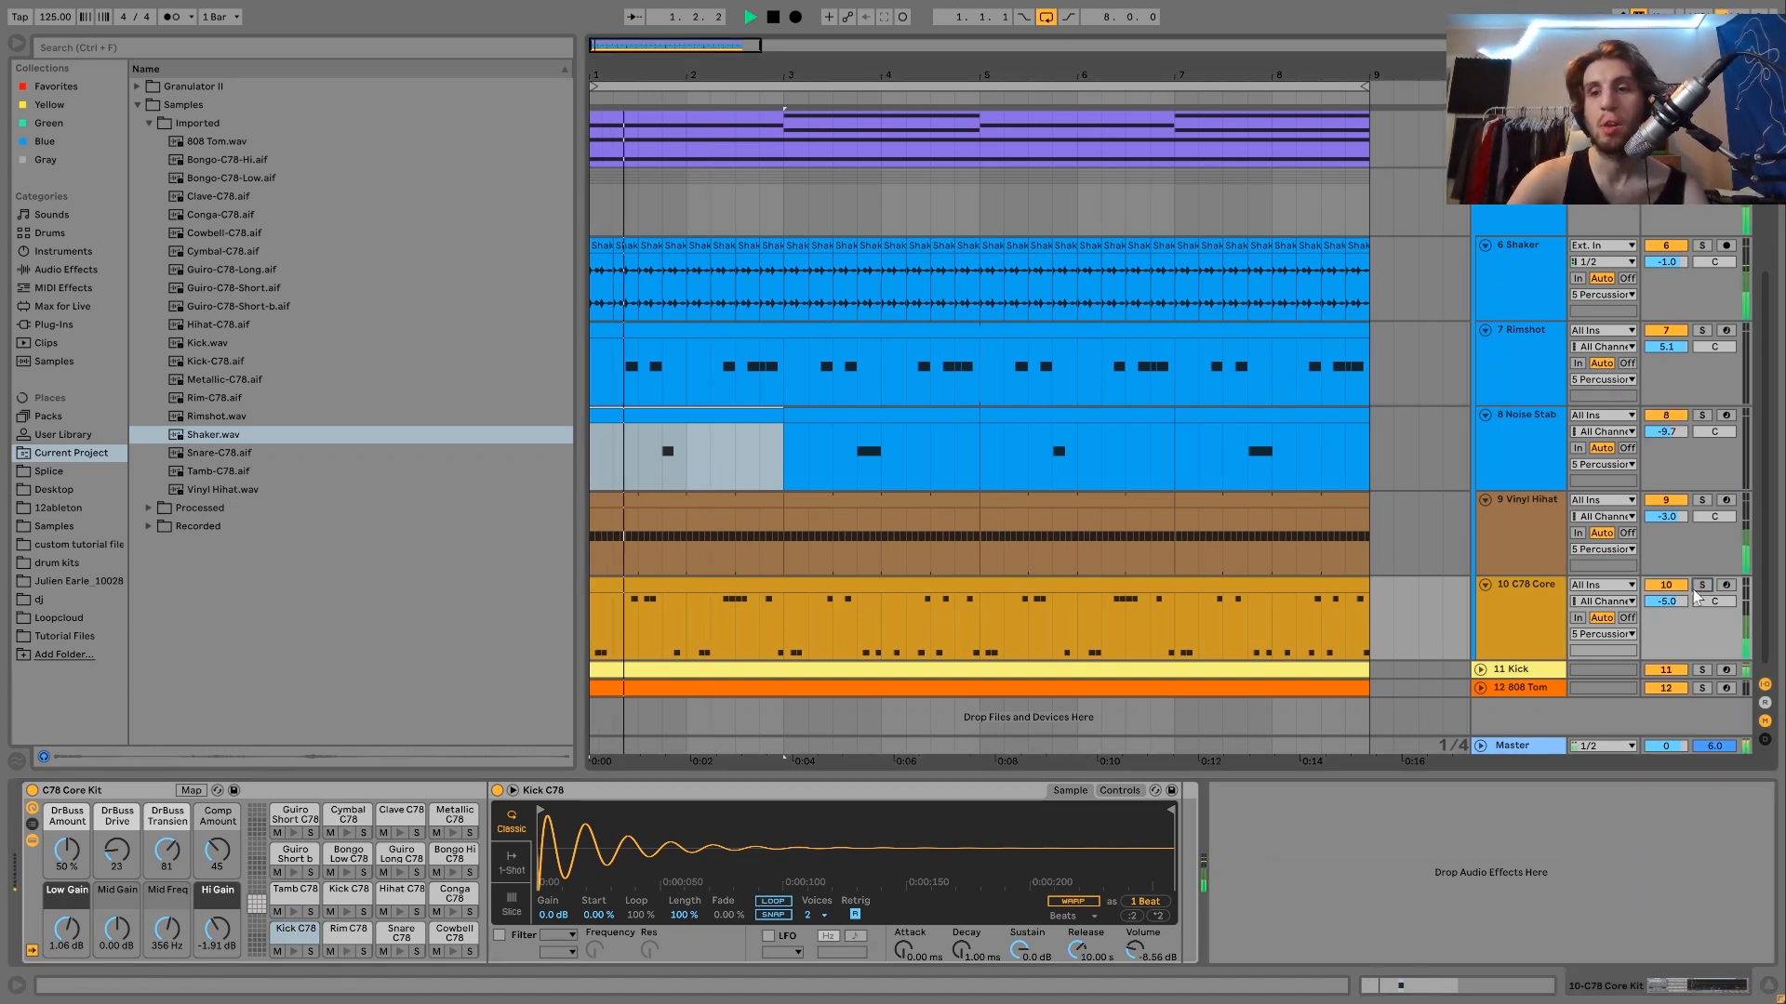
{"action": "left_click", "coordinate": [1548, 599]}
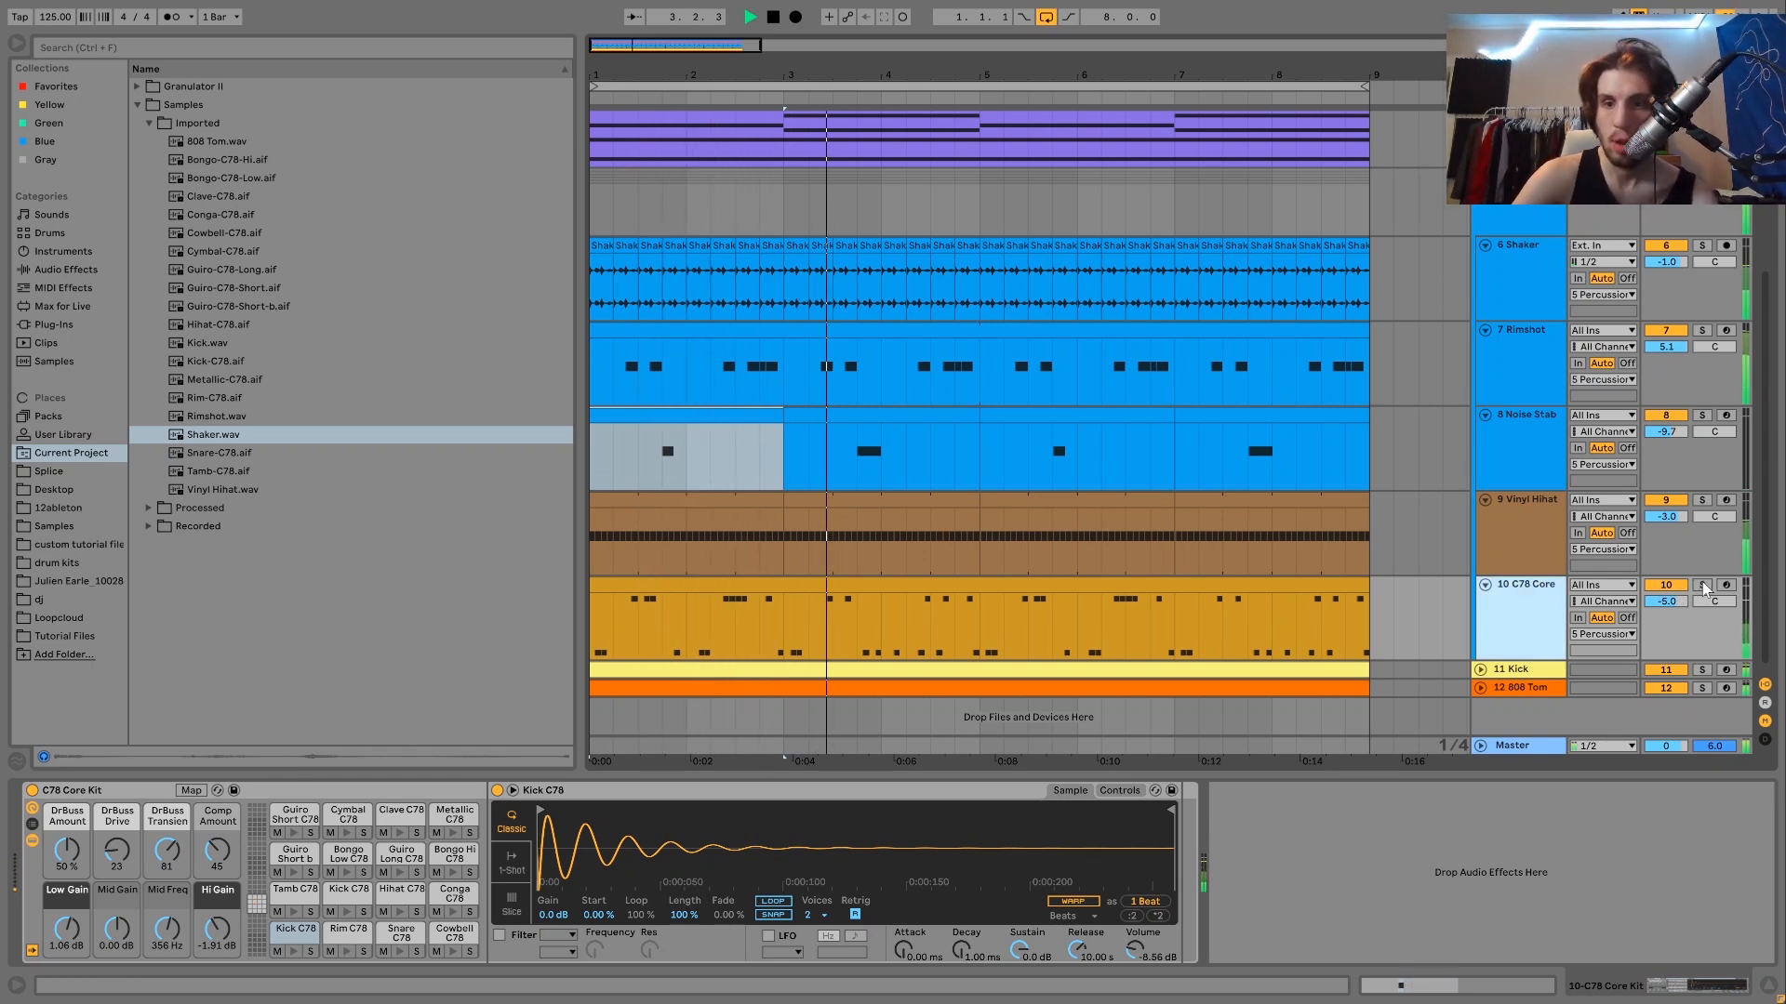
{"action": "key", "text": "space"}
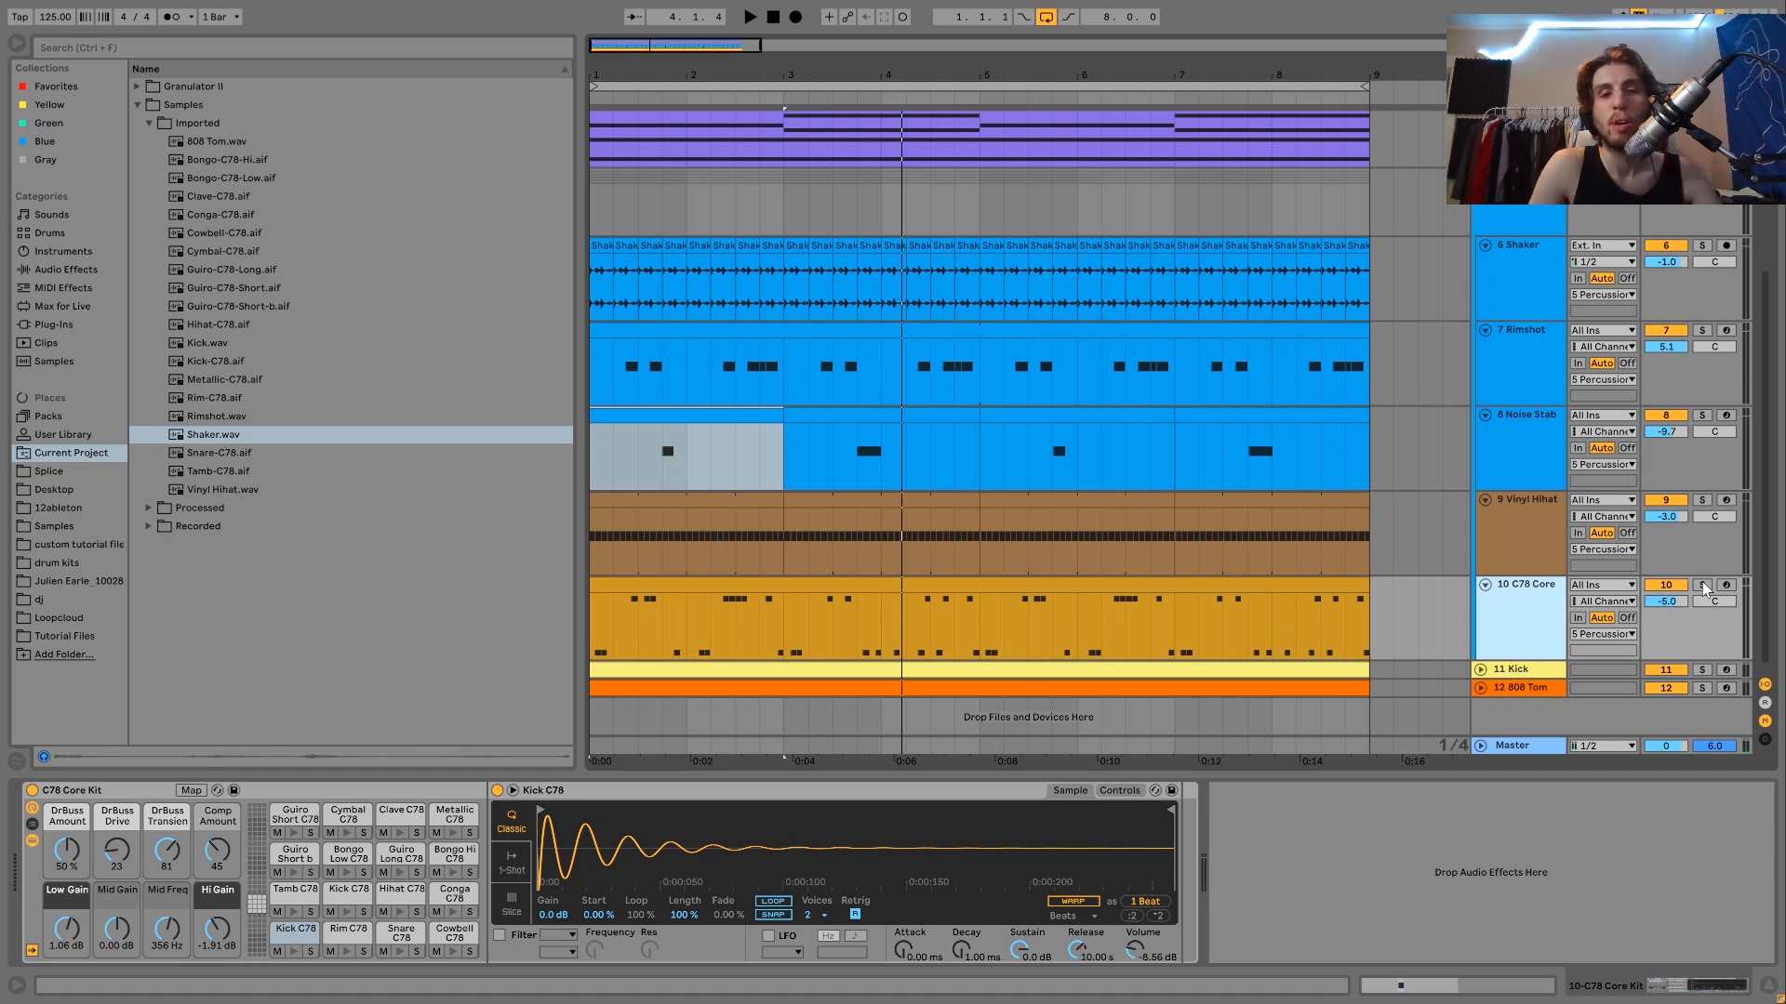
{"action": "key", "text": "space"}
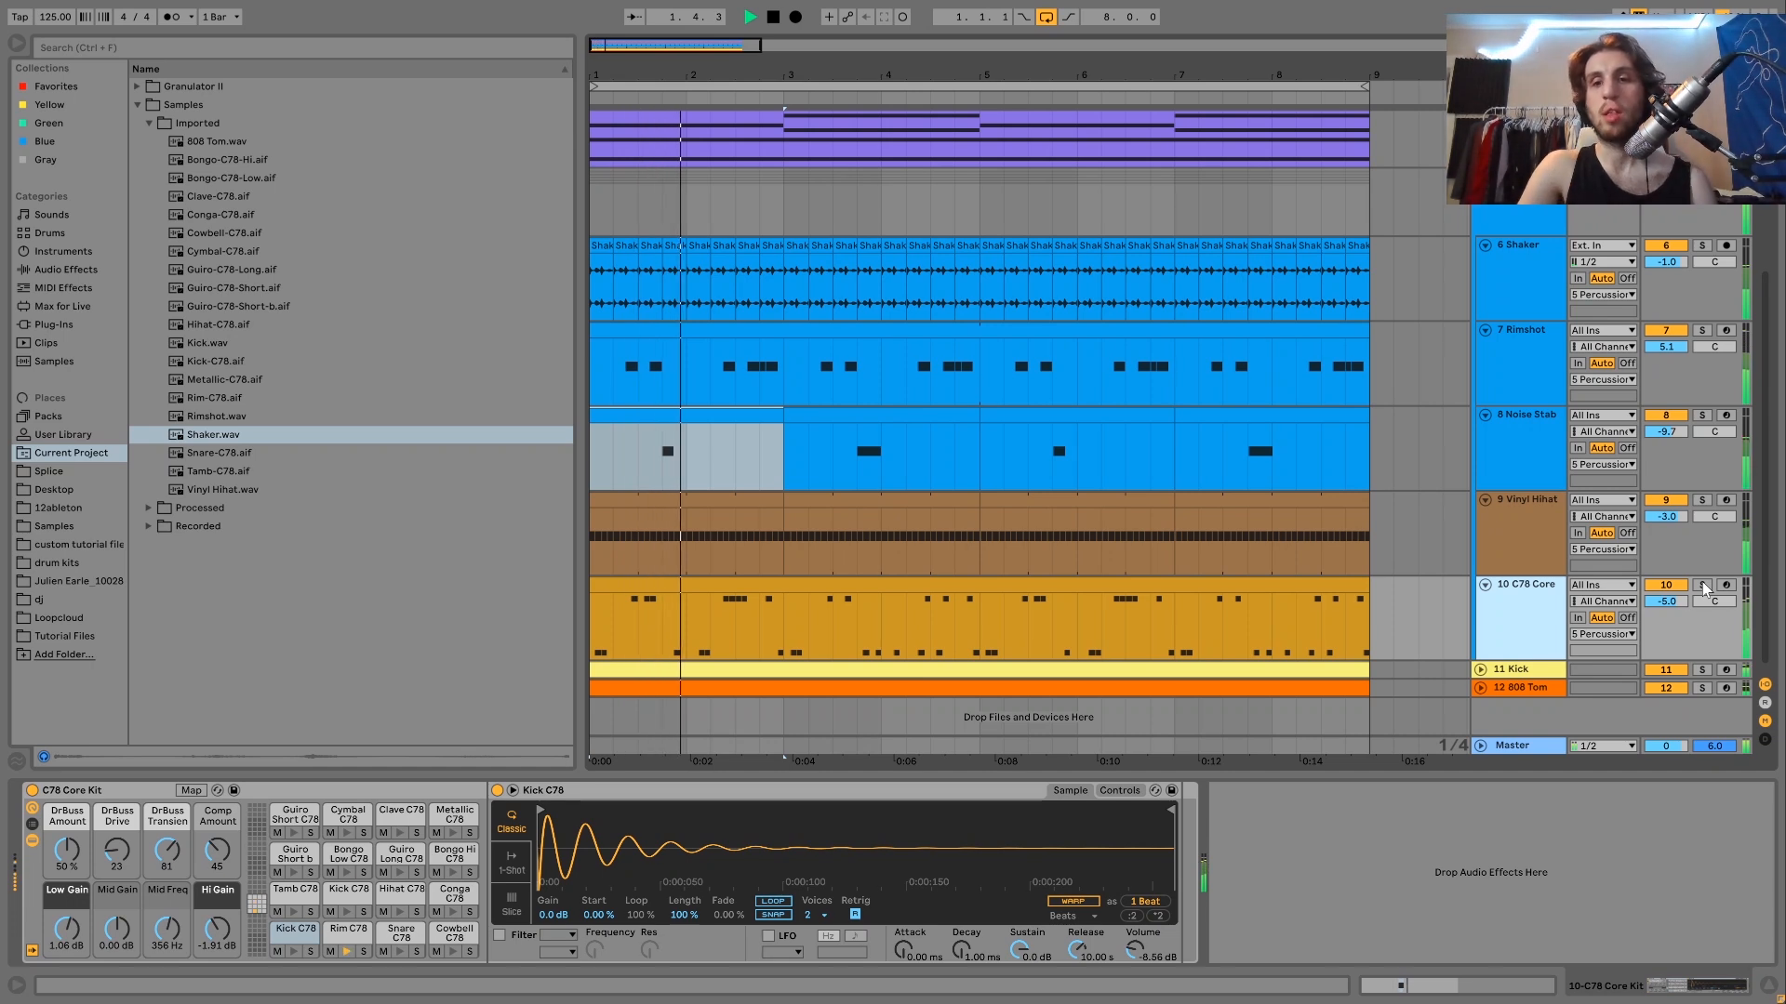
{"action": "key", "text": "space"}
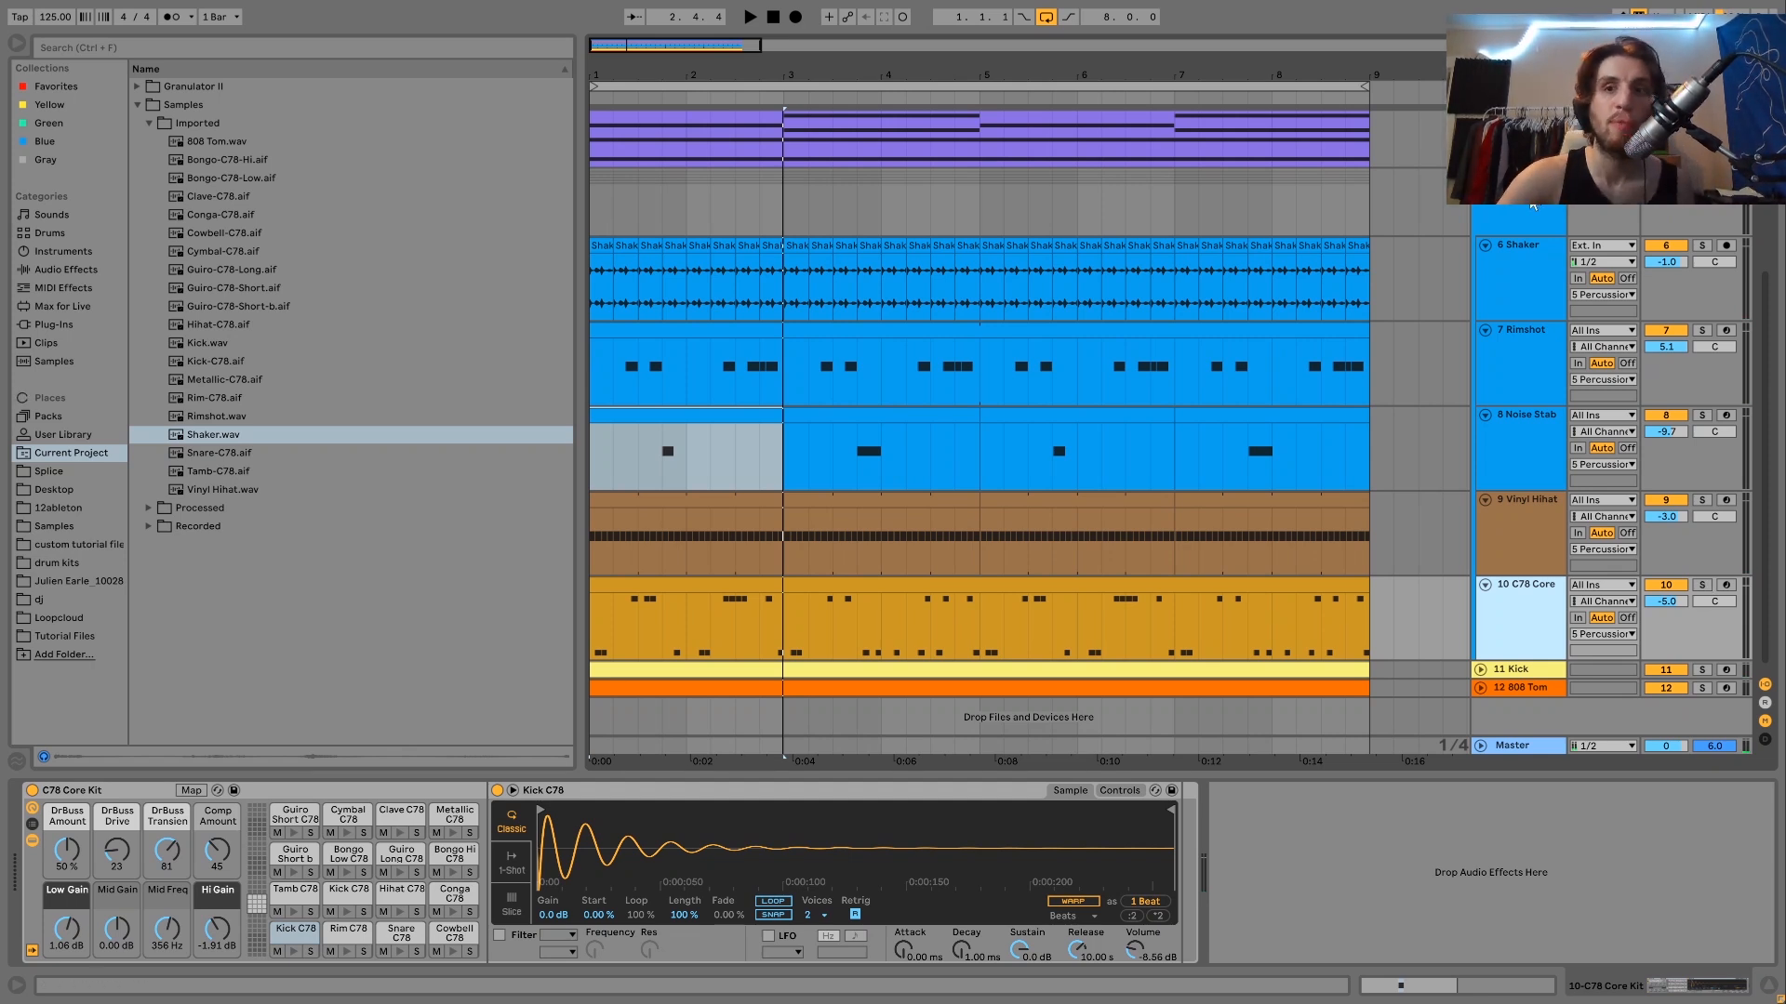
Compare the Percussion group with its Drum Buss bypassed and enabled during playback
{"action": "left_click", "coordinate": [1508, 258]}
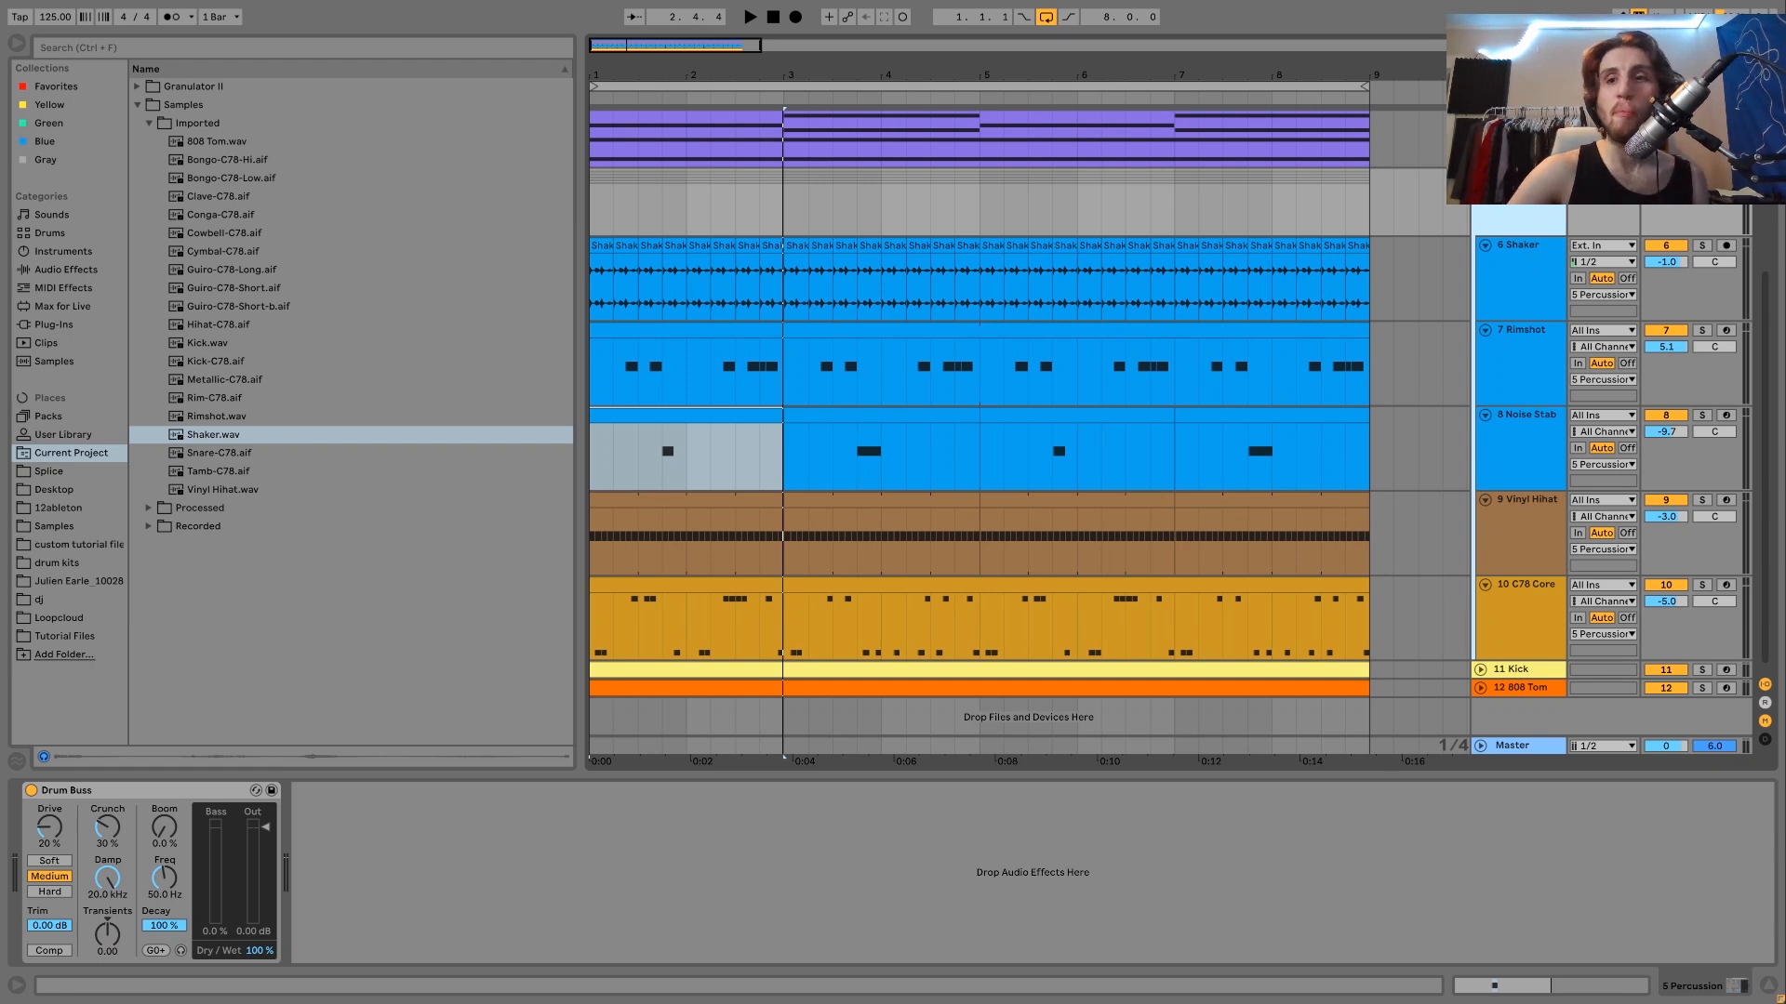
{"action": "left_click", "coordinate": [30, 790]}
{"action": "key", "text": "space"}
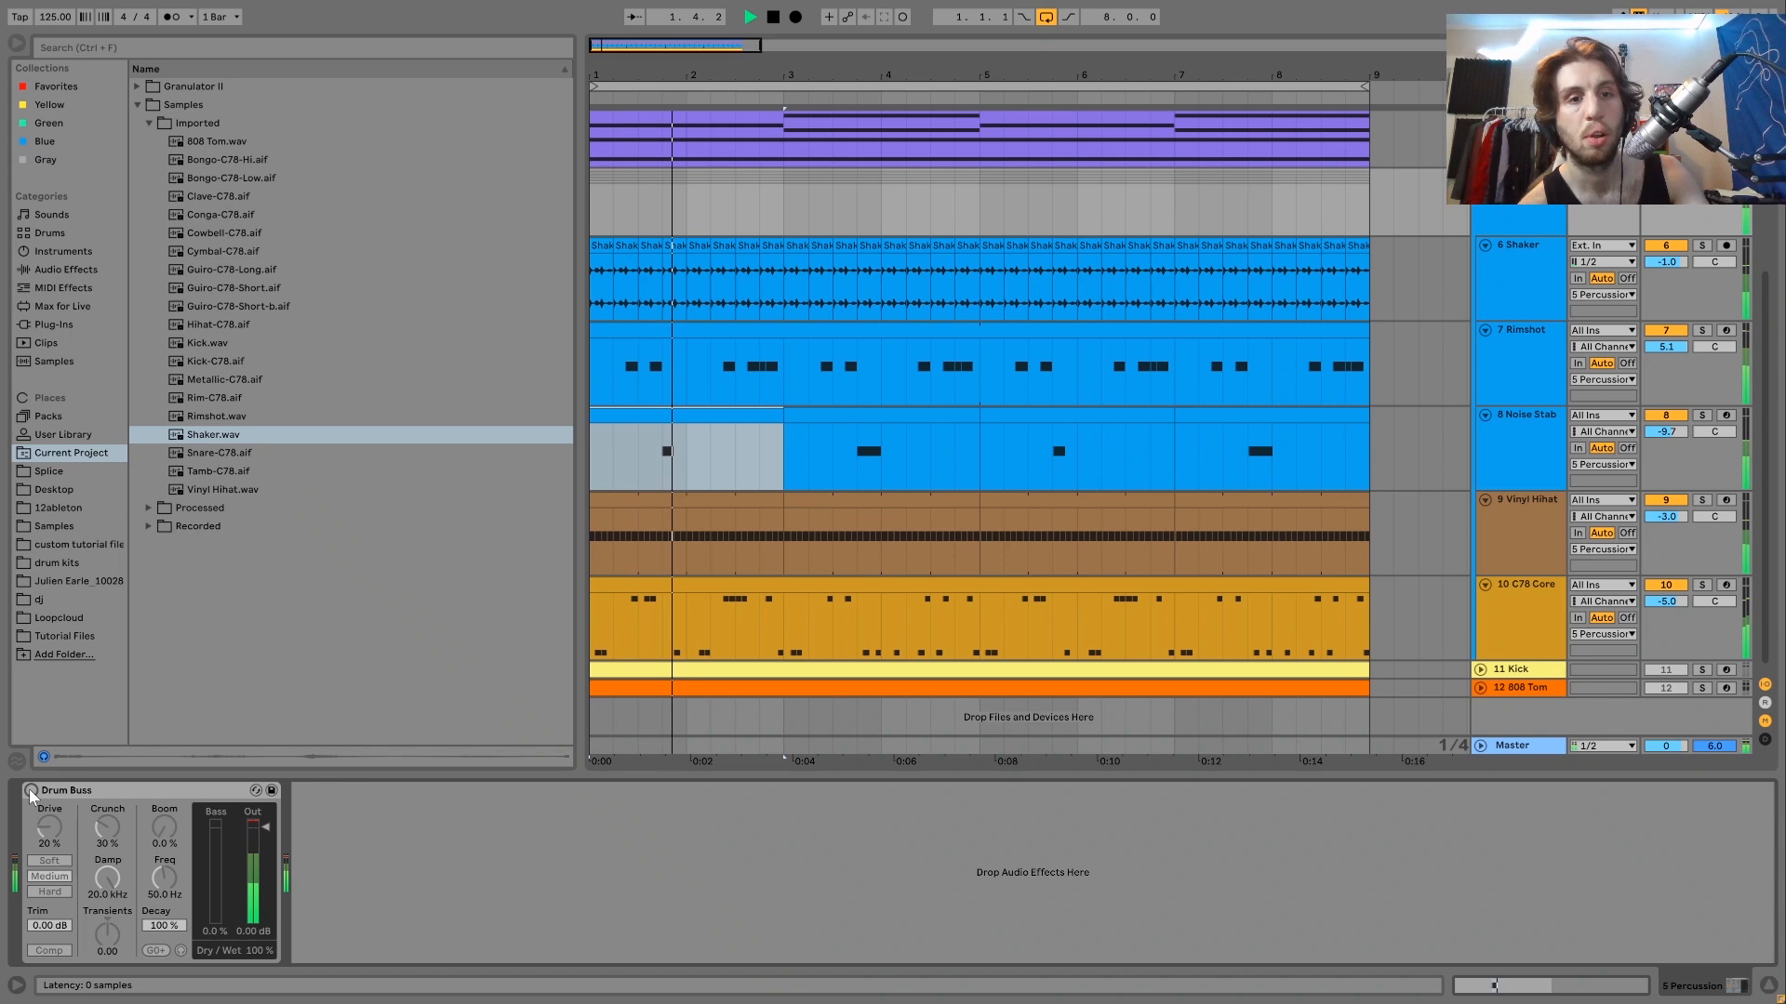
{"action": "left_click", "coordinate": [31, 790]}
{"action": "key", "text": "space"}
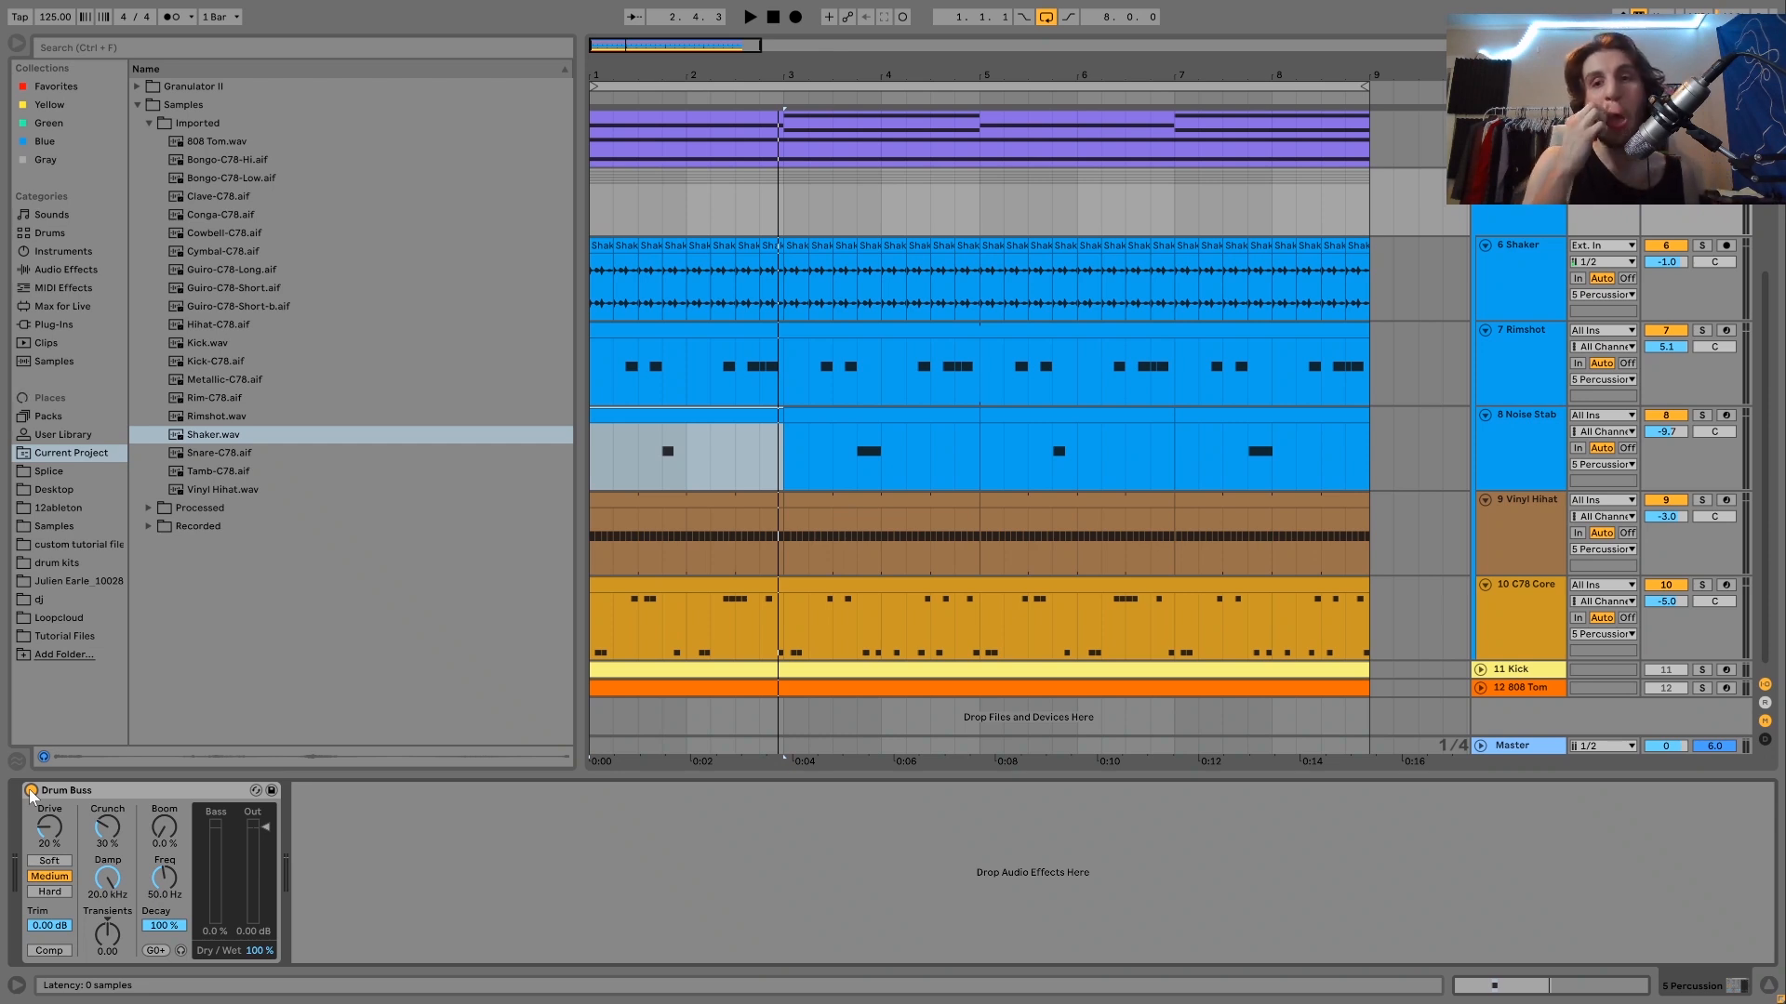
{"action": "key", "text": "space"}
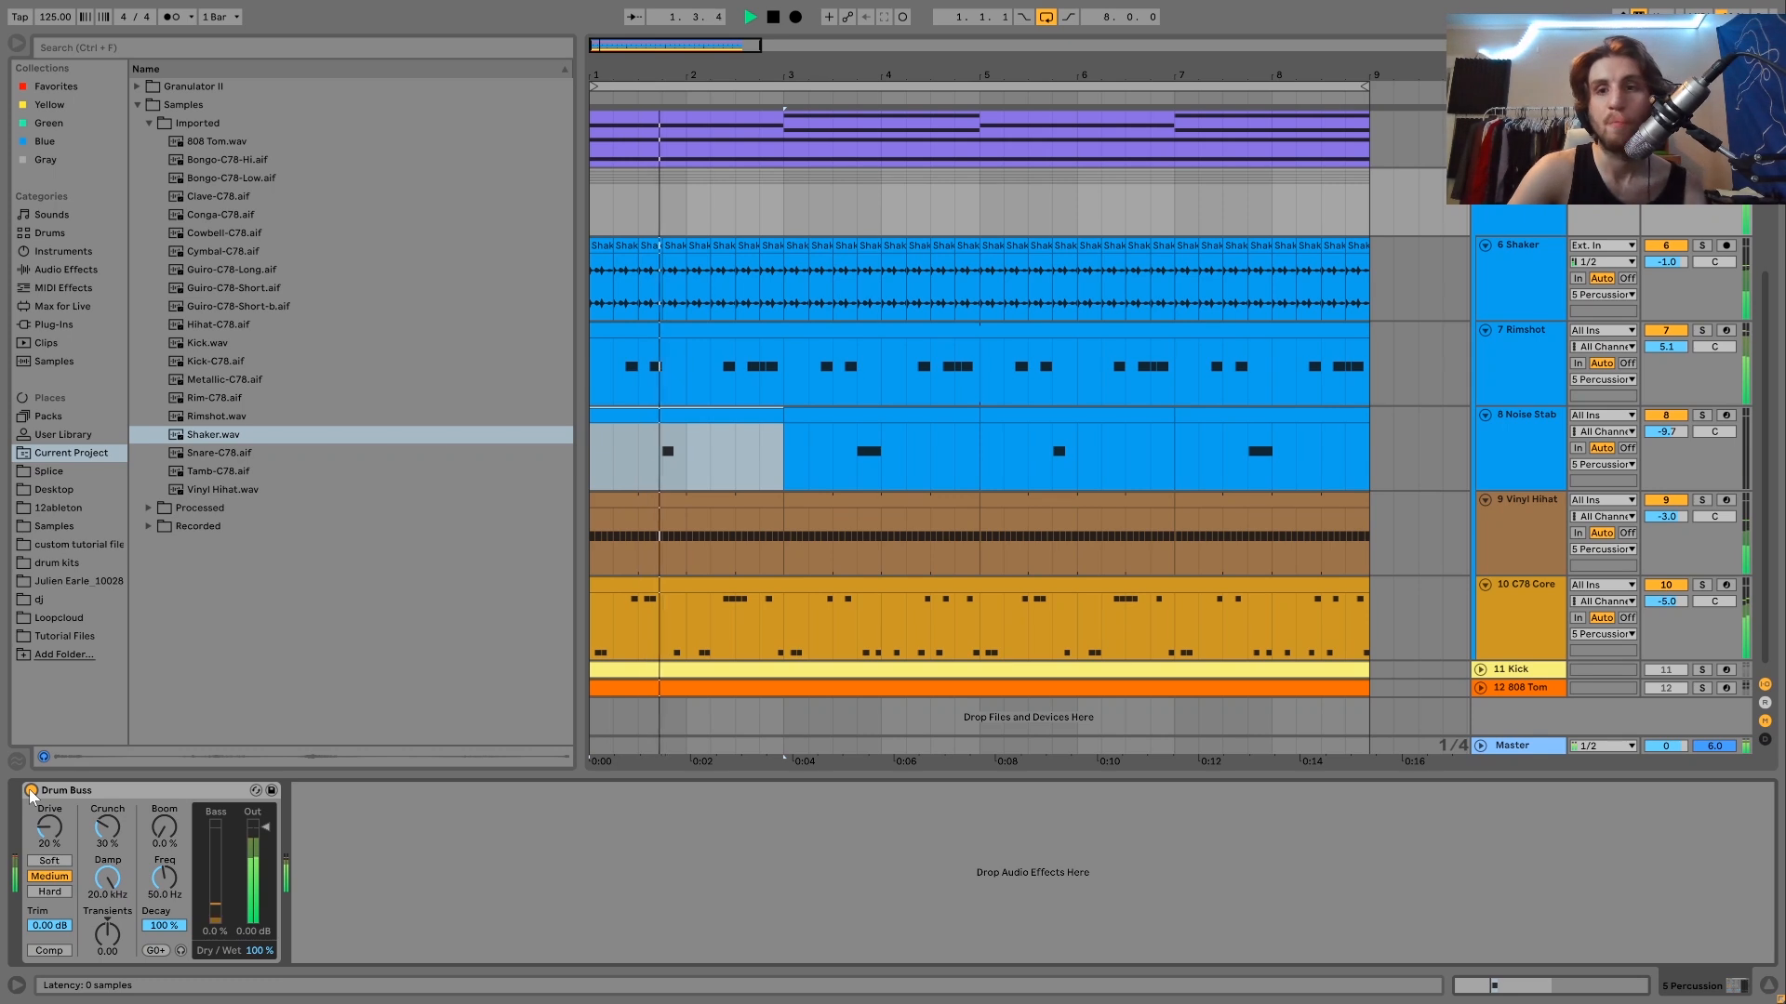
{"action": "key", "text": "space"}
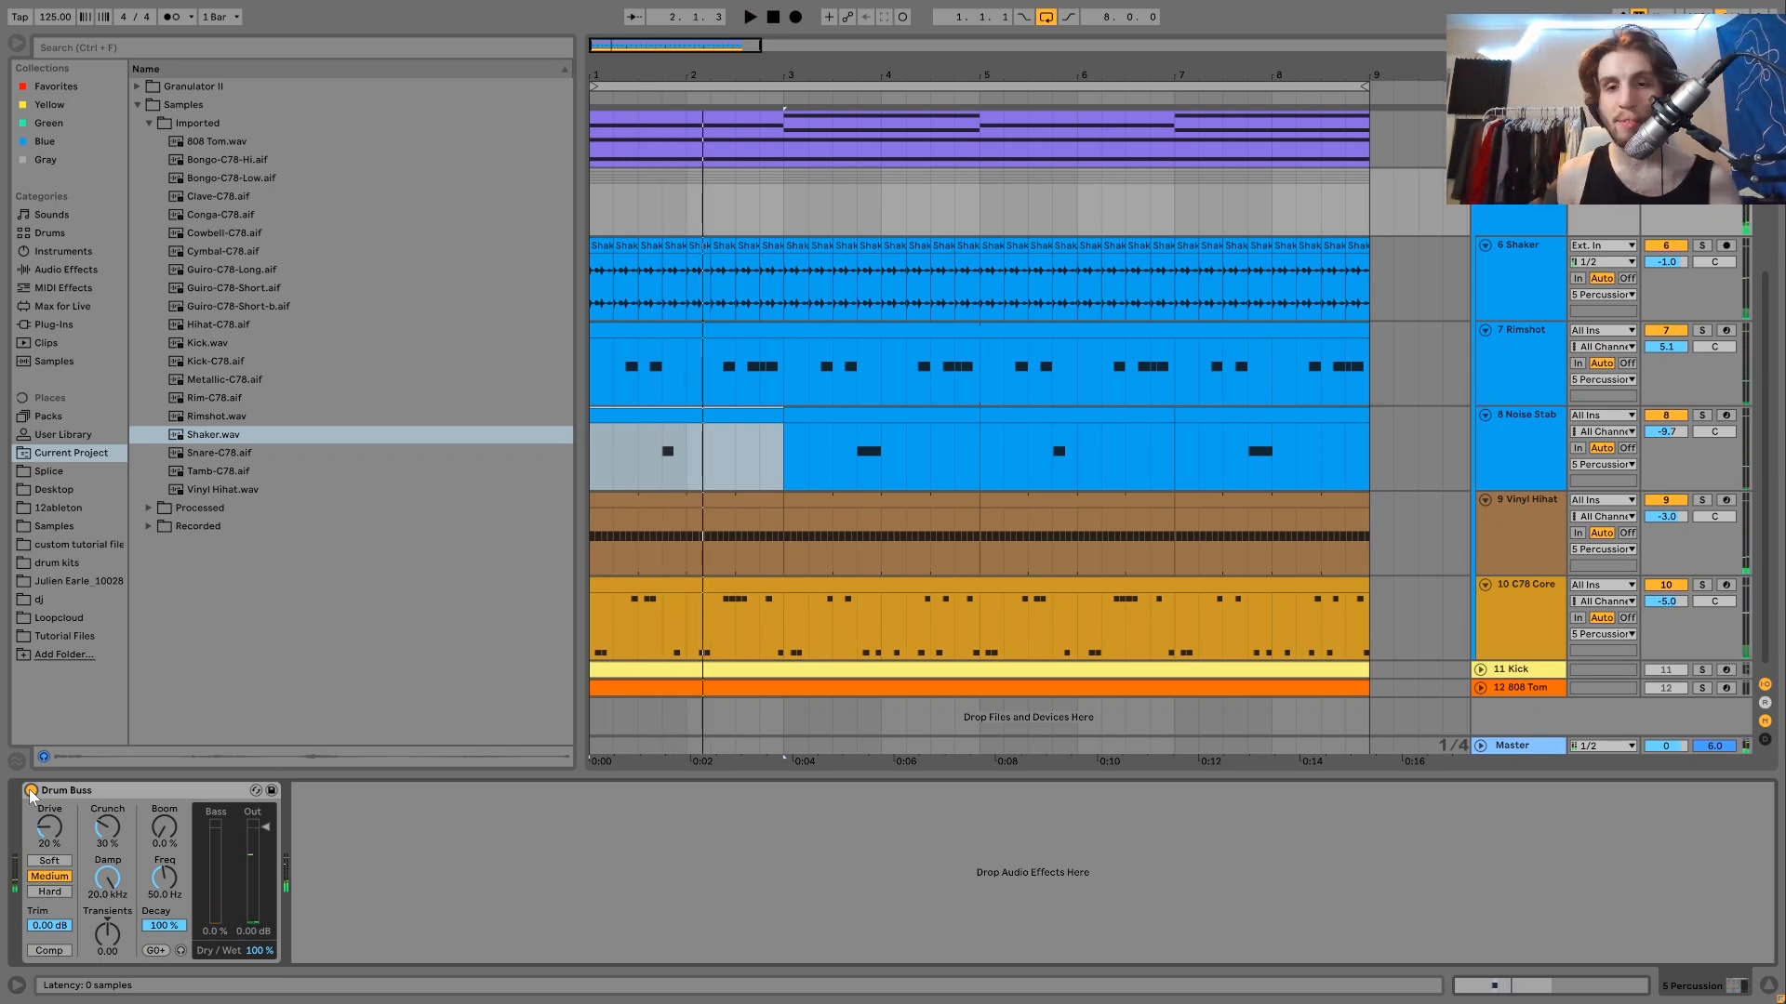
{"action": "key", "text": "space"}
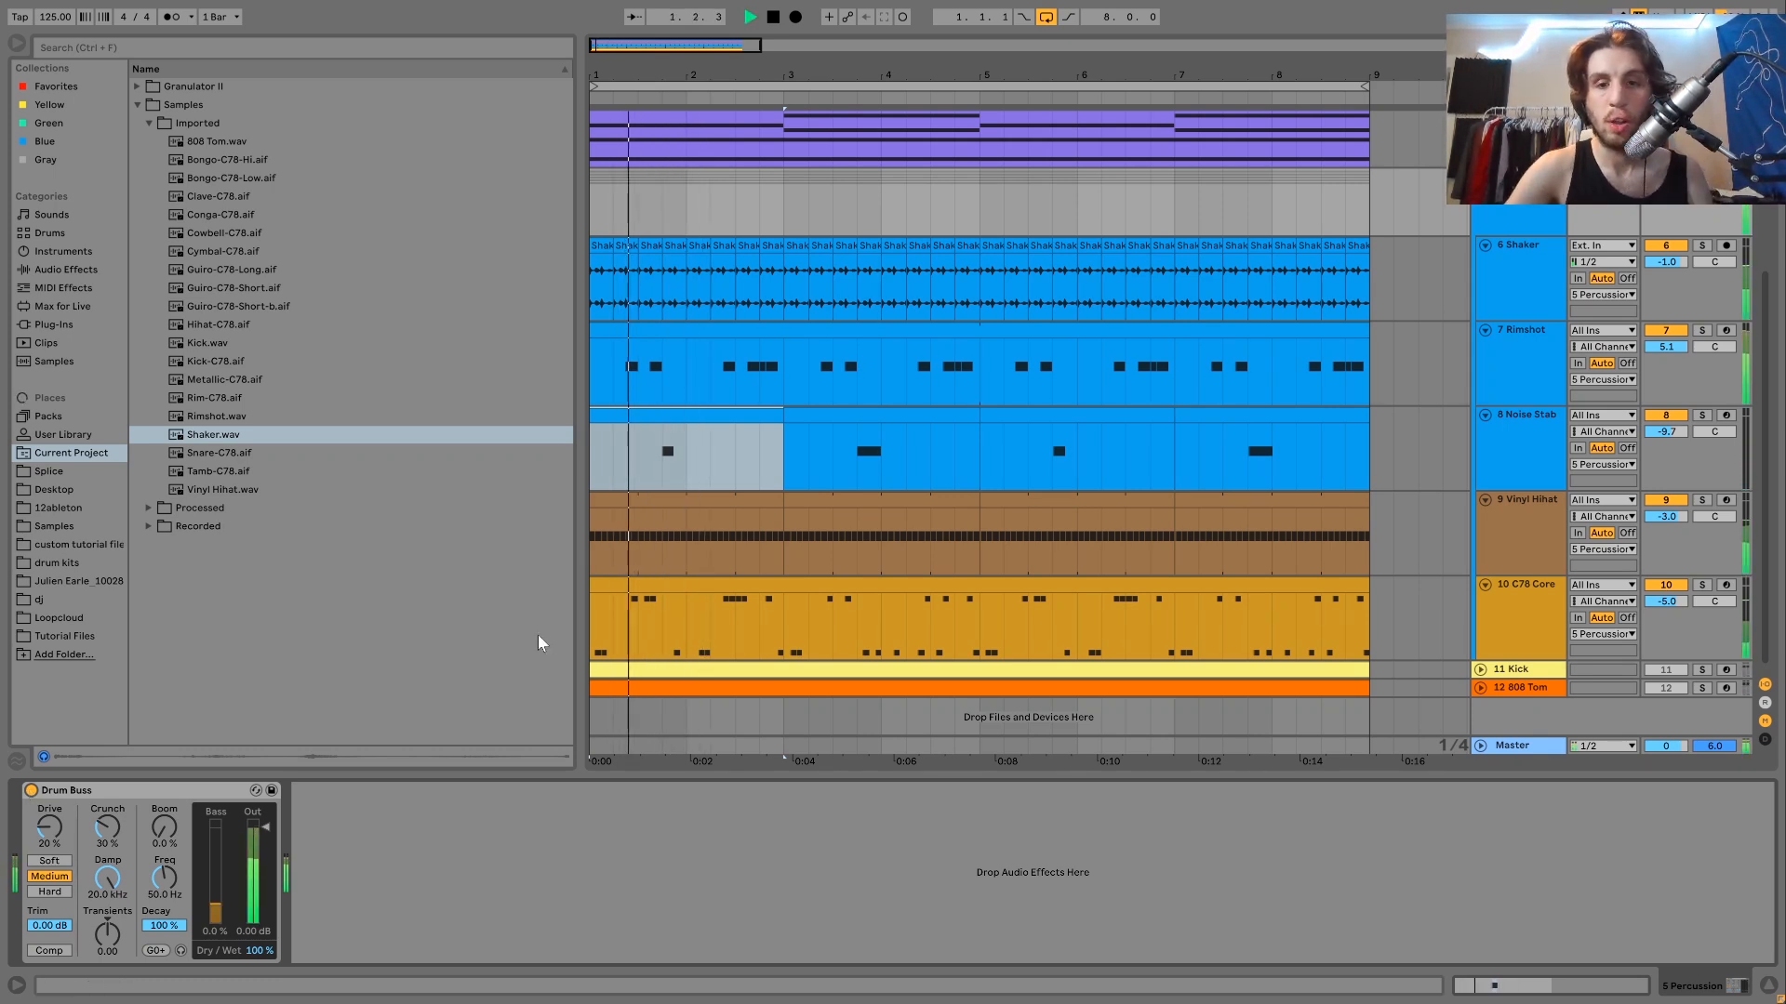
{"action": "key", "text": "space"}
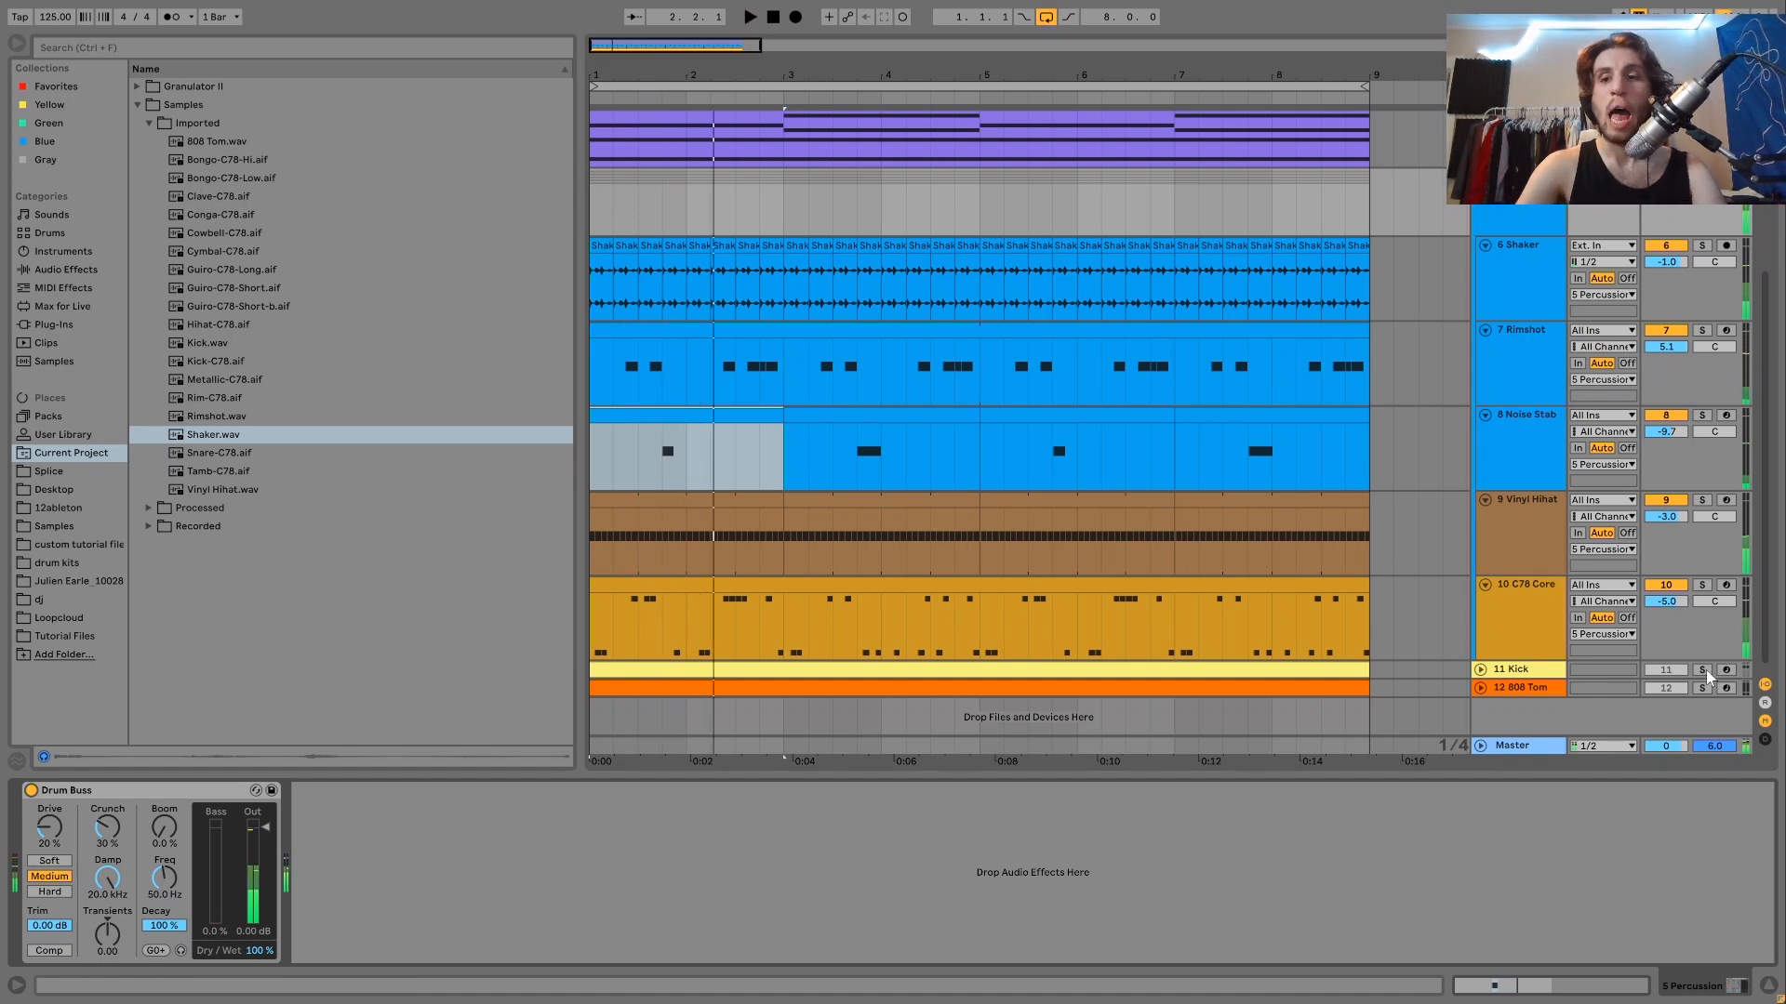
Solo and unfold the Kick and 808 Tom tracks, playing them together while examining the Kick's sampler and Drum Buss
{"action": "left_click", "coordinate": [1702, 670]}
{"action": "left_click", "coordinate": [1701, 690]}
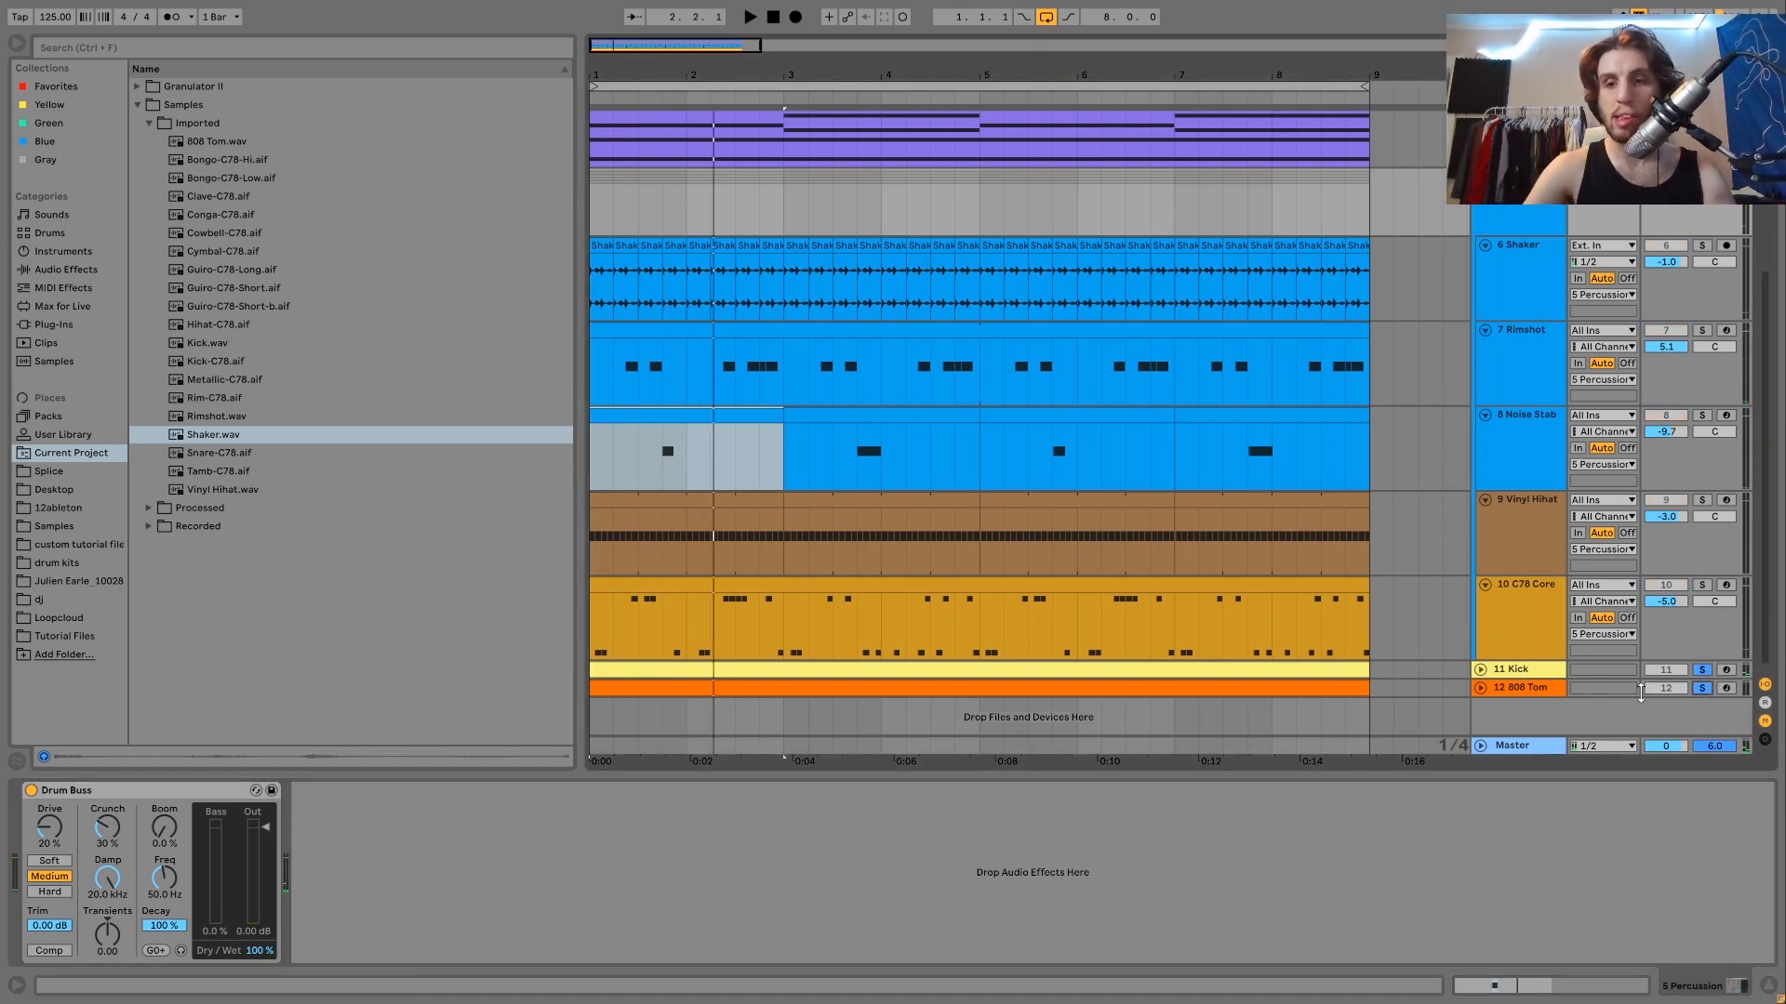
{"action": "left_click", "coordinate": [1480, 687]}
{"action": "left_click", "coordinate": [1480, 642]}
{"action": "key", "text": "space"}
{"action": "scroll", "coordinate": [1481, 642], "scroll_direction": "down", "scroll_amount": 2}
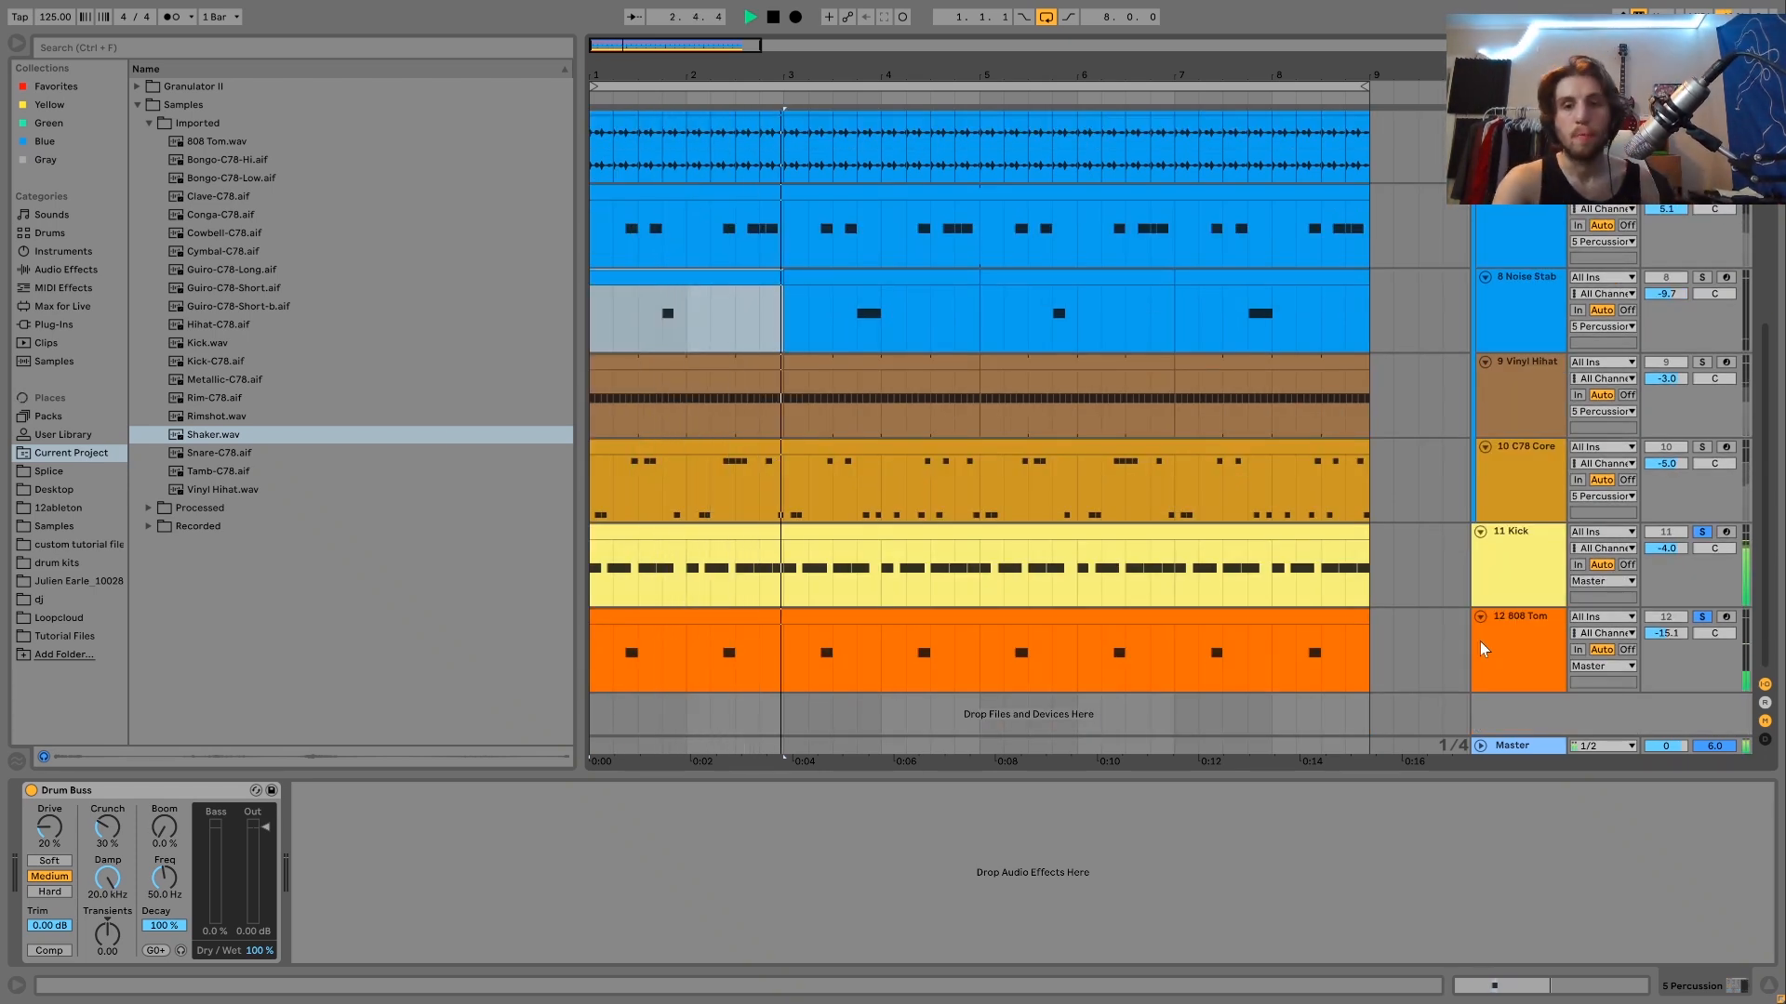
{"action": "left_click", "coordinate": [1502, 549]}
{"action": "key", "text": "space"}
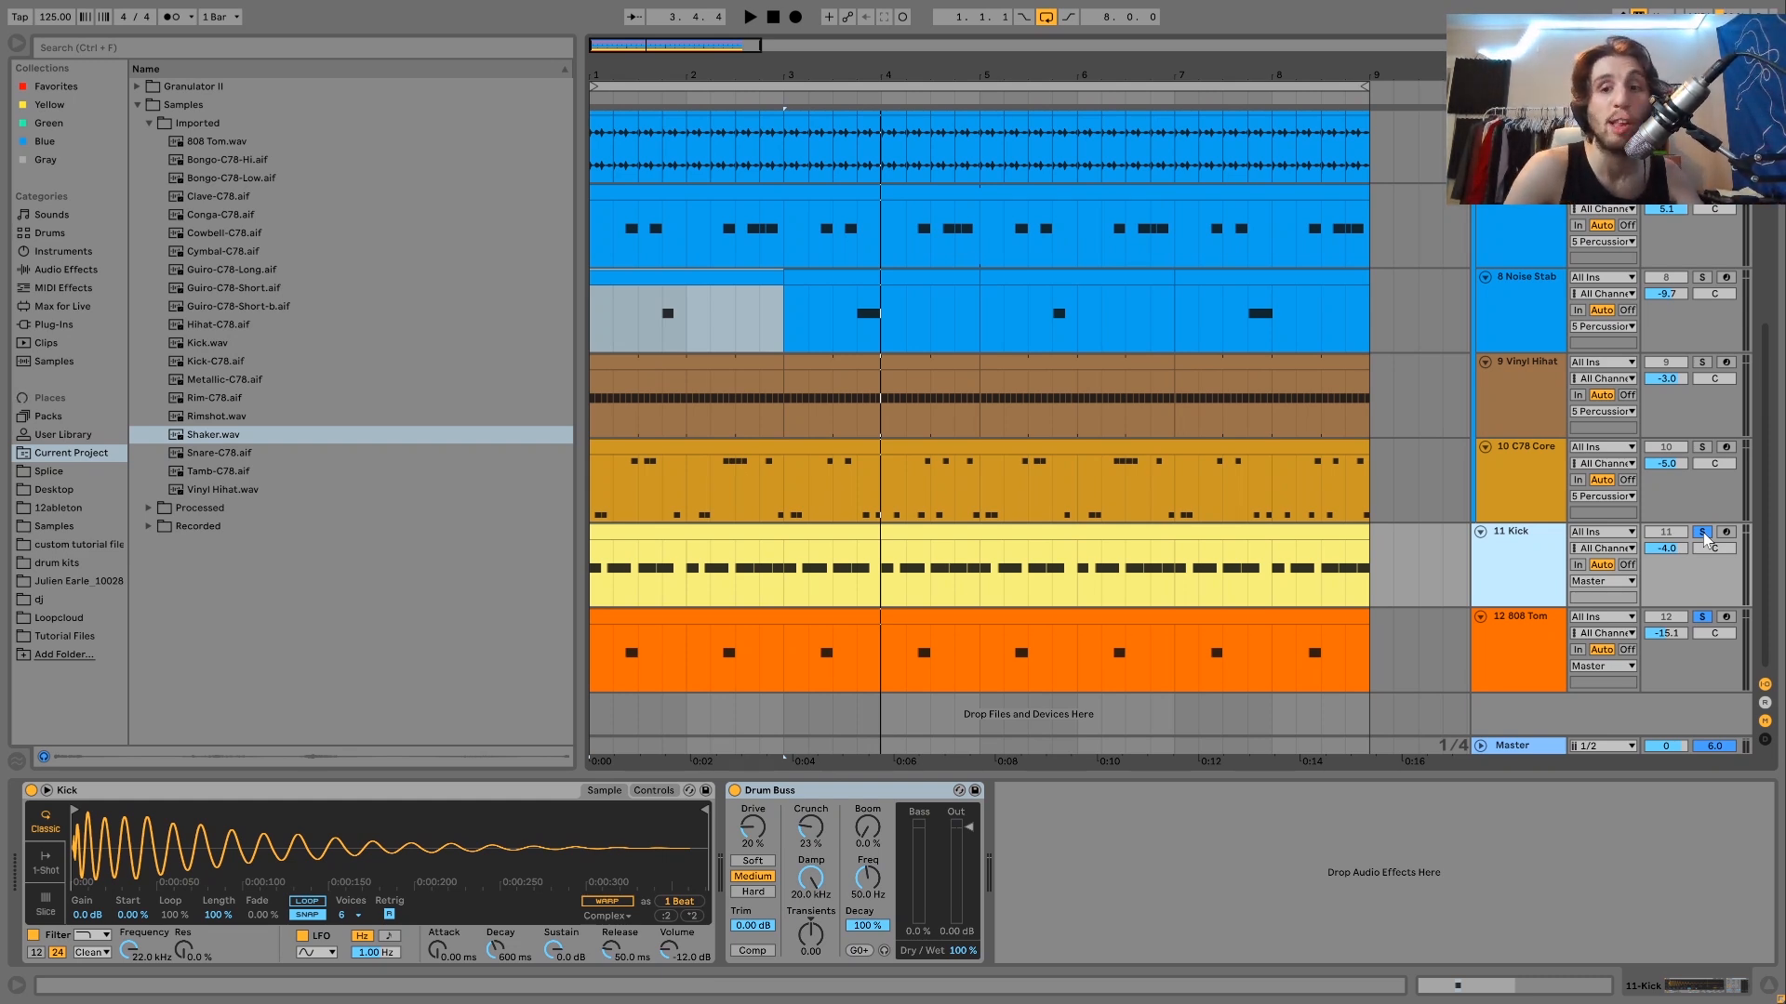
Compare the soloed Kick with and without the 808 Tom during playback
{"action": "key", "text": "space"}
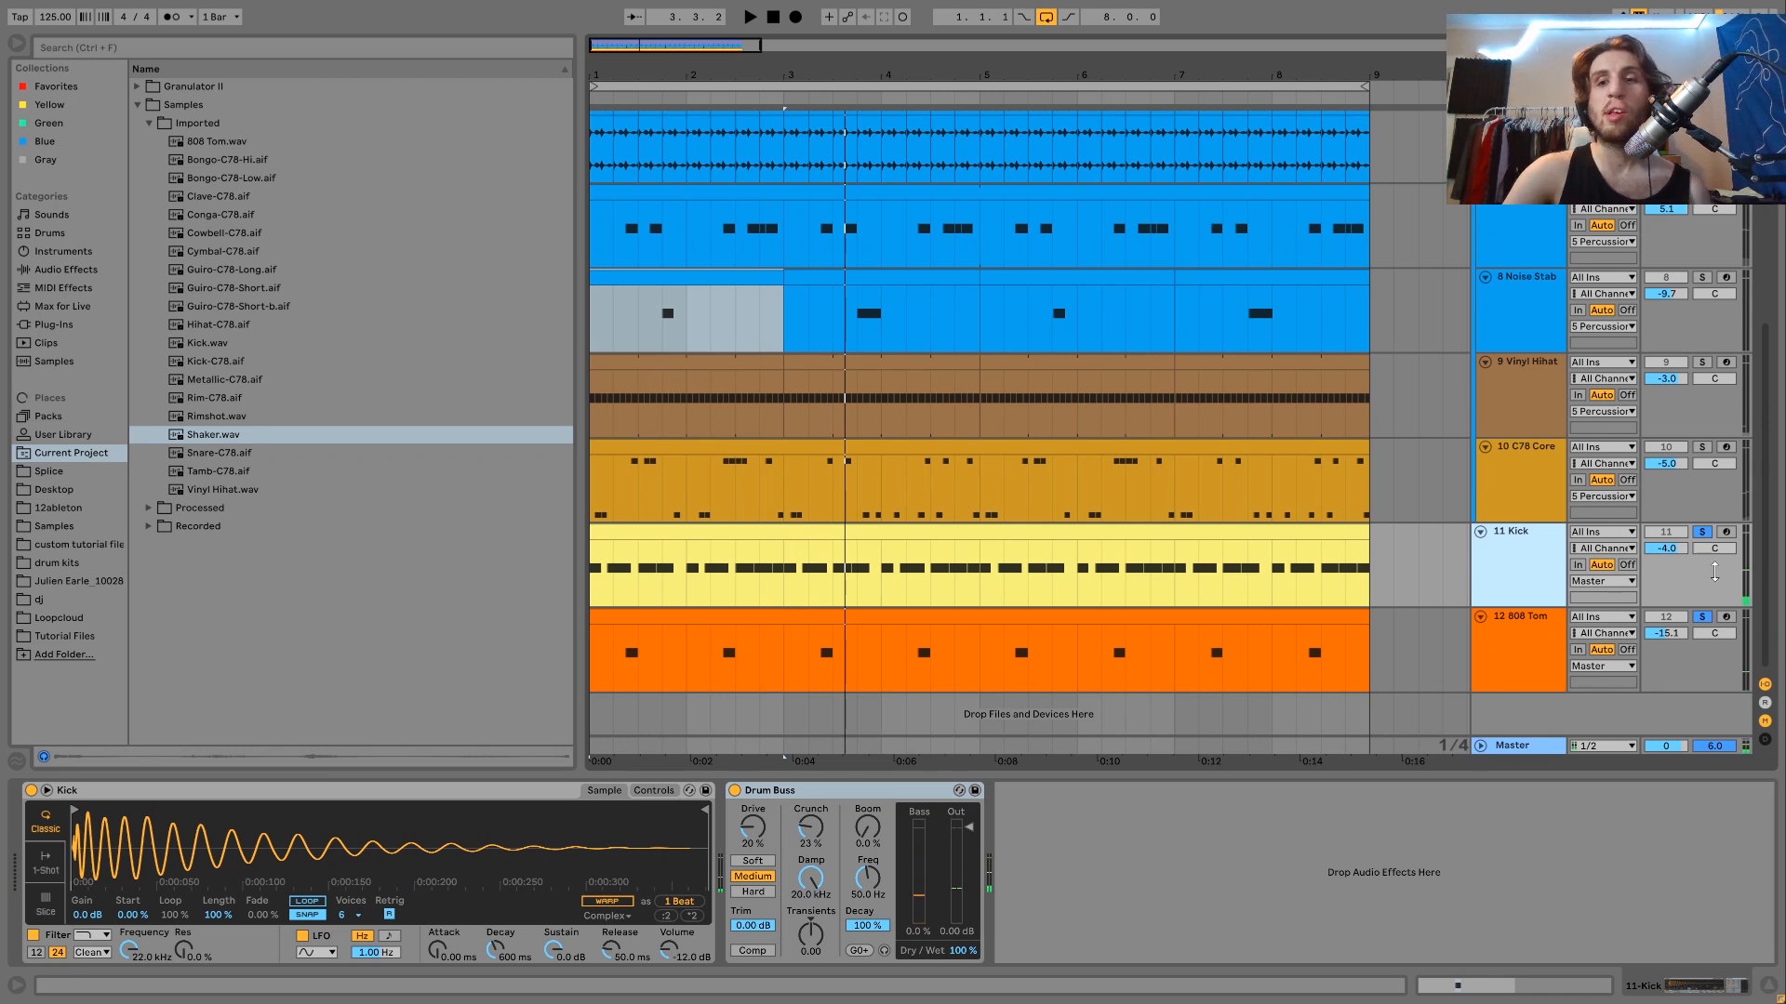
{"action": "left_click", "coordinate": [1702, 618]}
{"action": "key", "text": "space"}
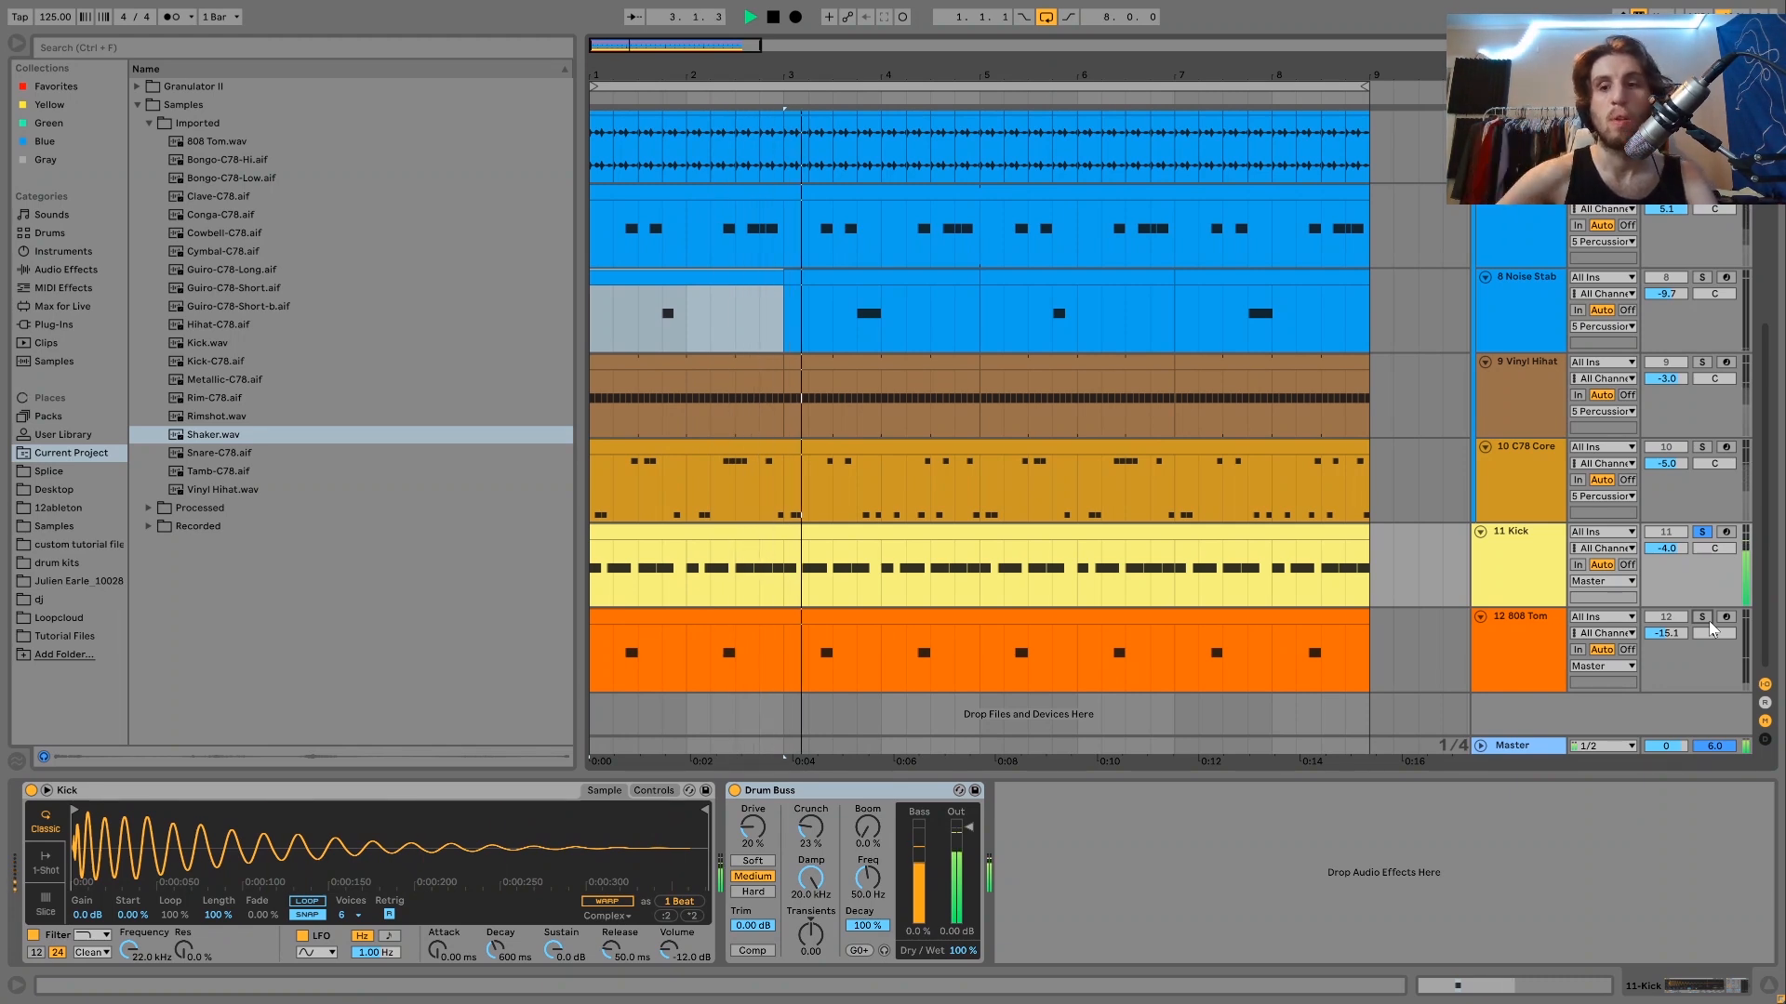
{"action": "left_click", "coordinate": [1703, 618]}
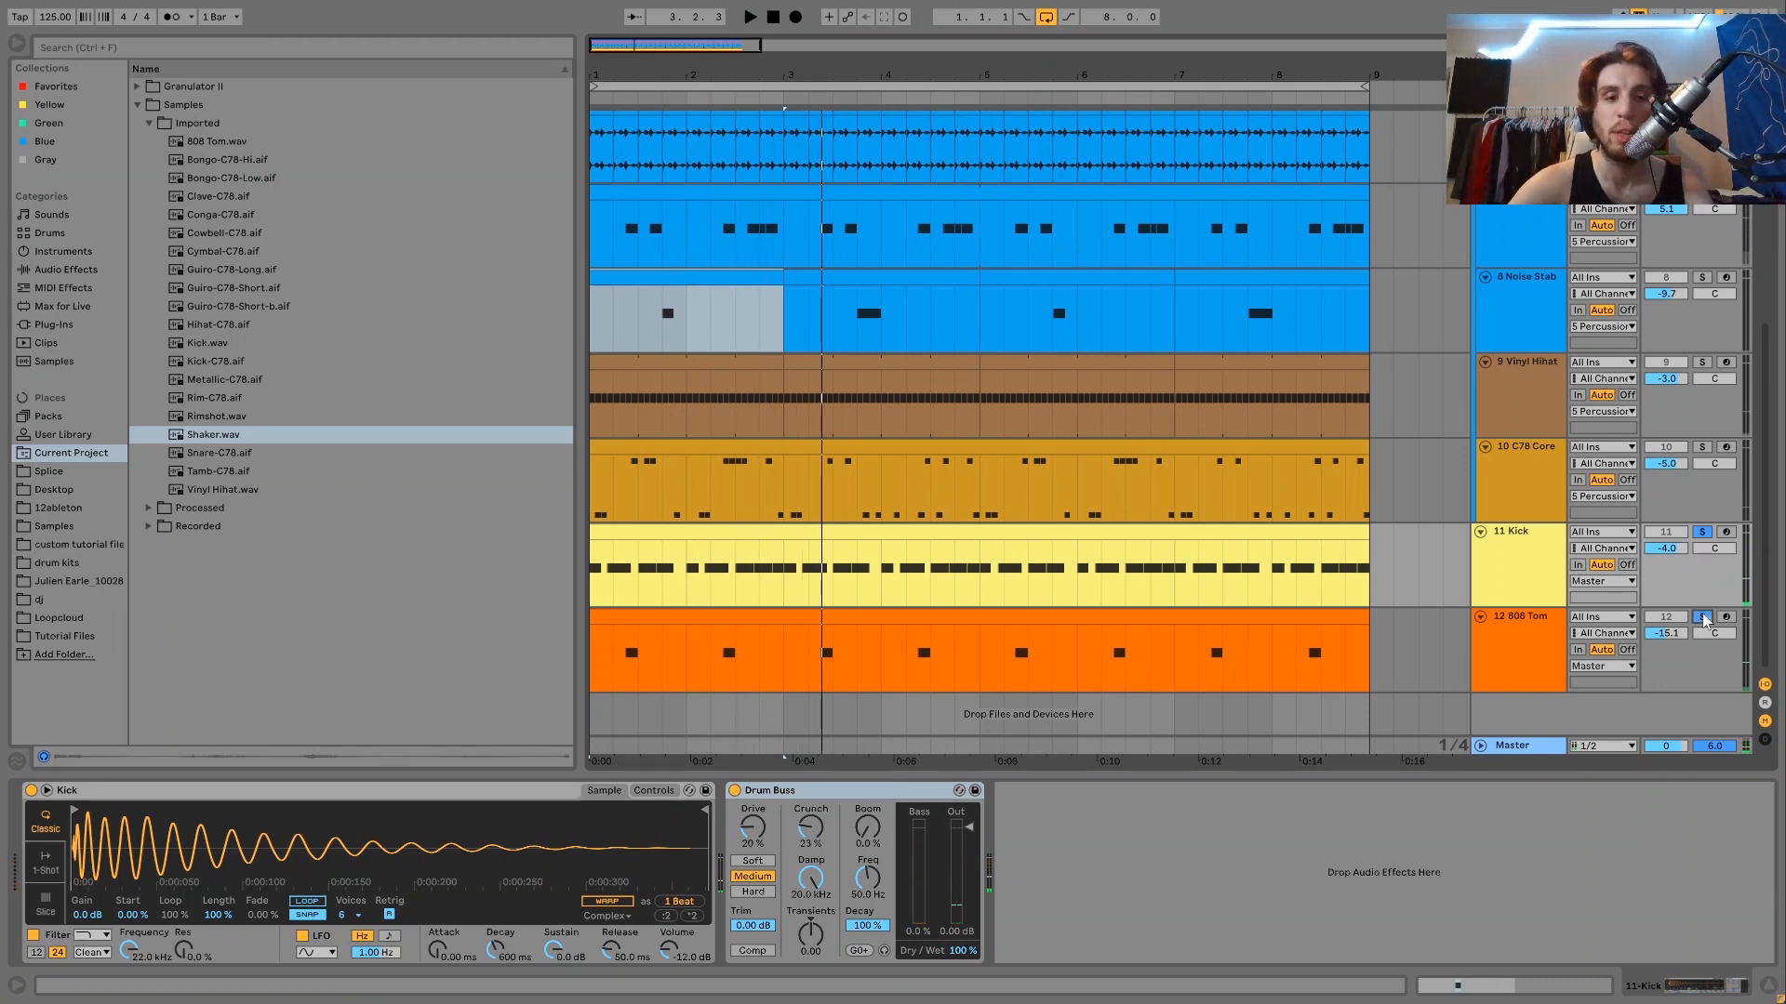
{"action": "key", "text": "space"}
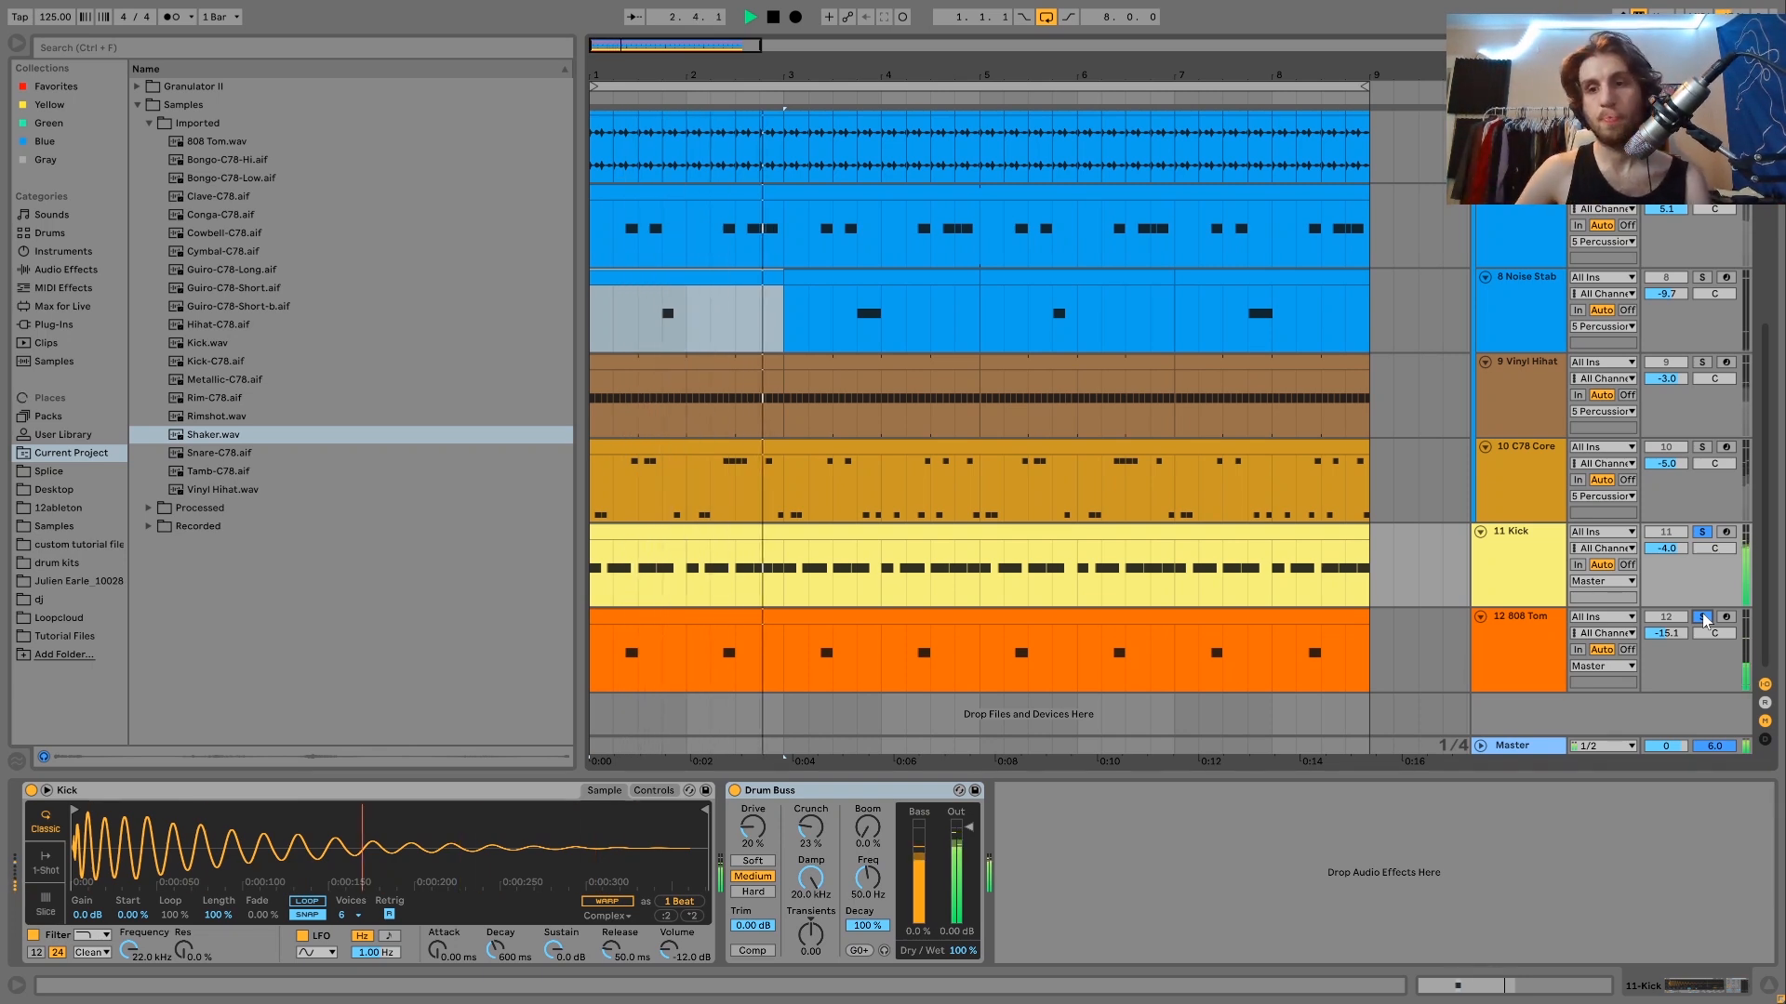
{"action": "key", "text": "space"}
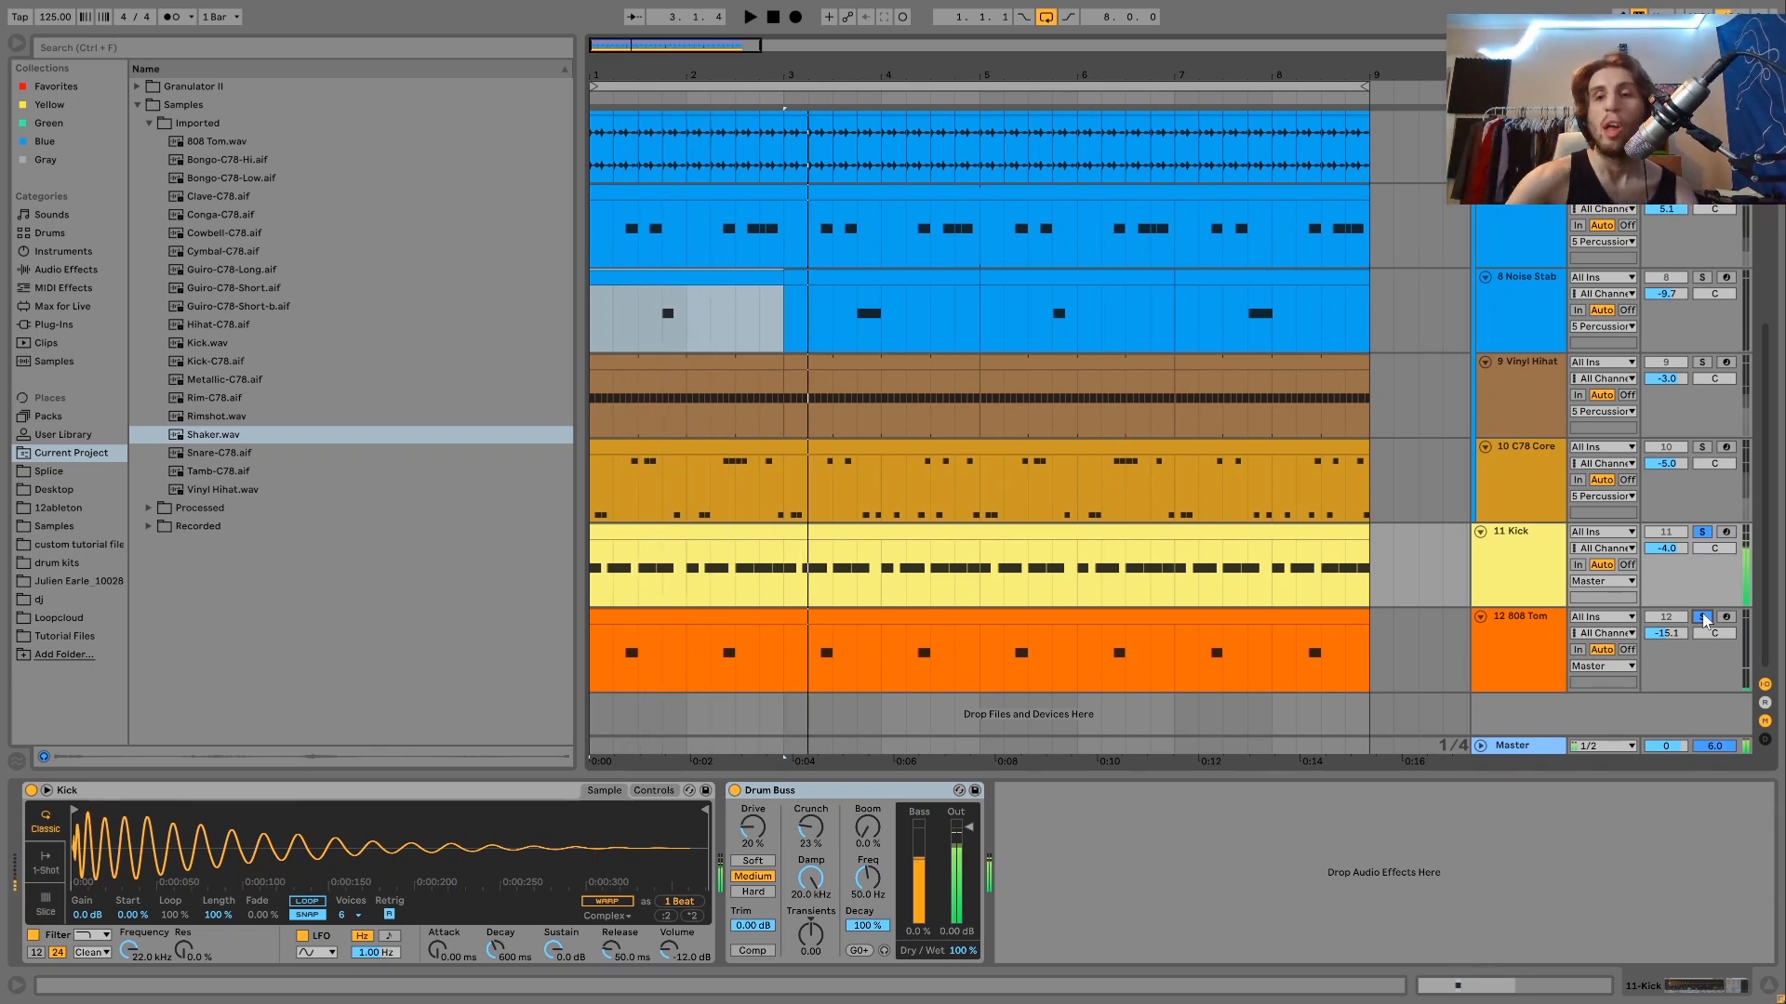
Examine the 808 Tom and Kick devices while auditioning the Kick alone and within the full mix
{"action": "left_click", "coordinate": [1521, 627]}
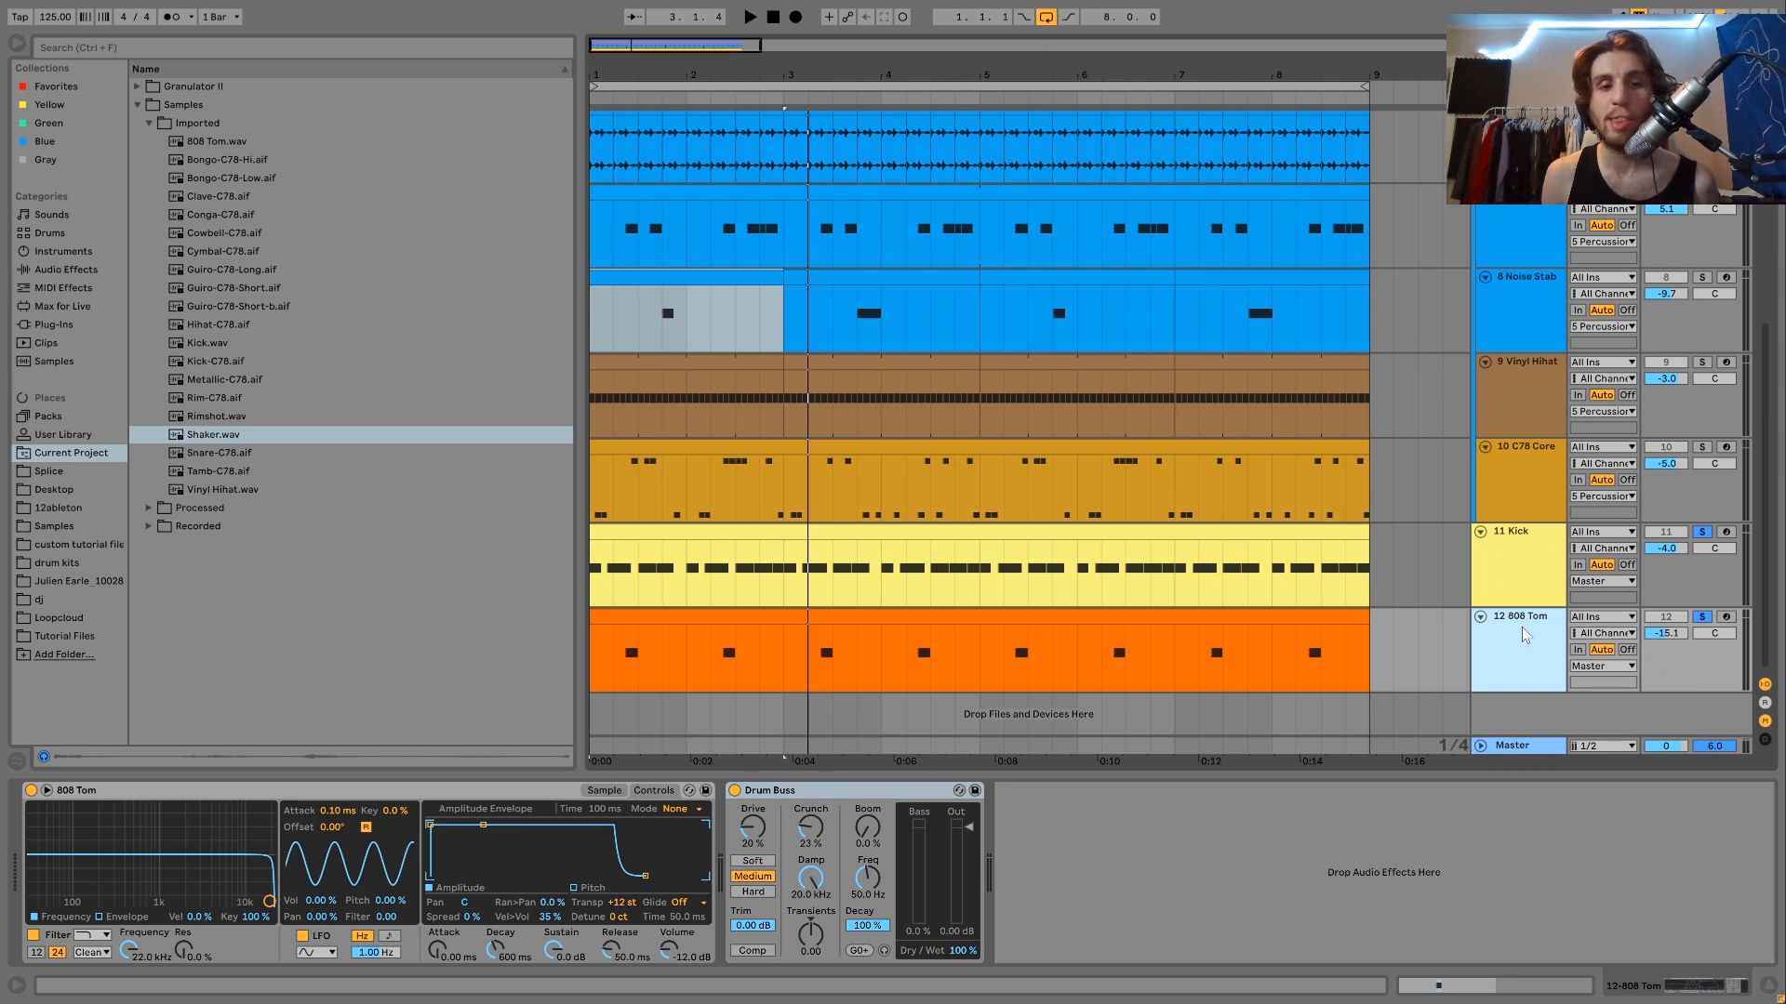
{"action": "left_click", "coordinate": [1499, 554]}
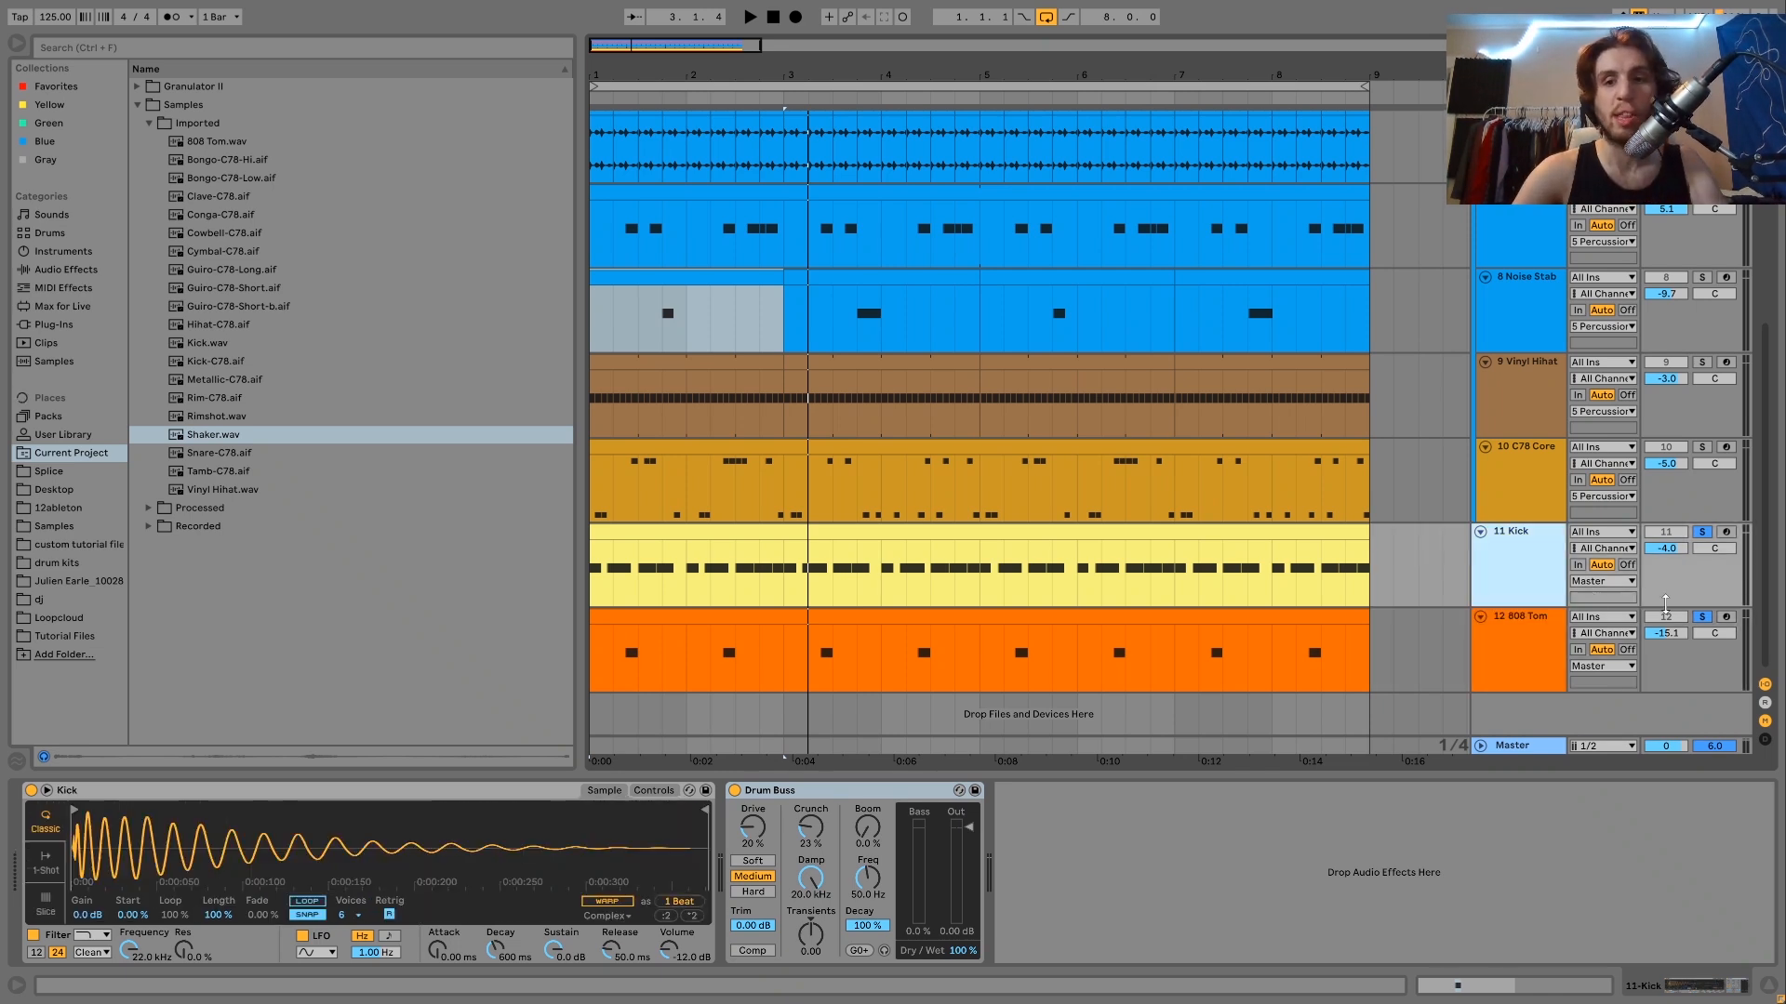
{"action": "key", "text": "space"}
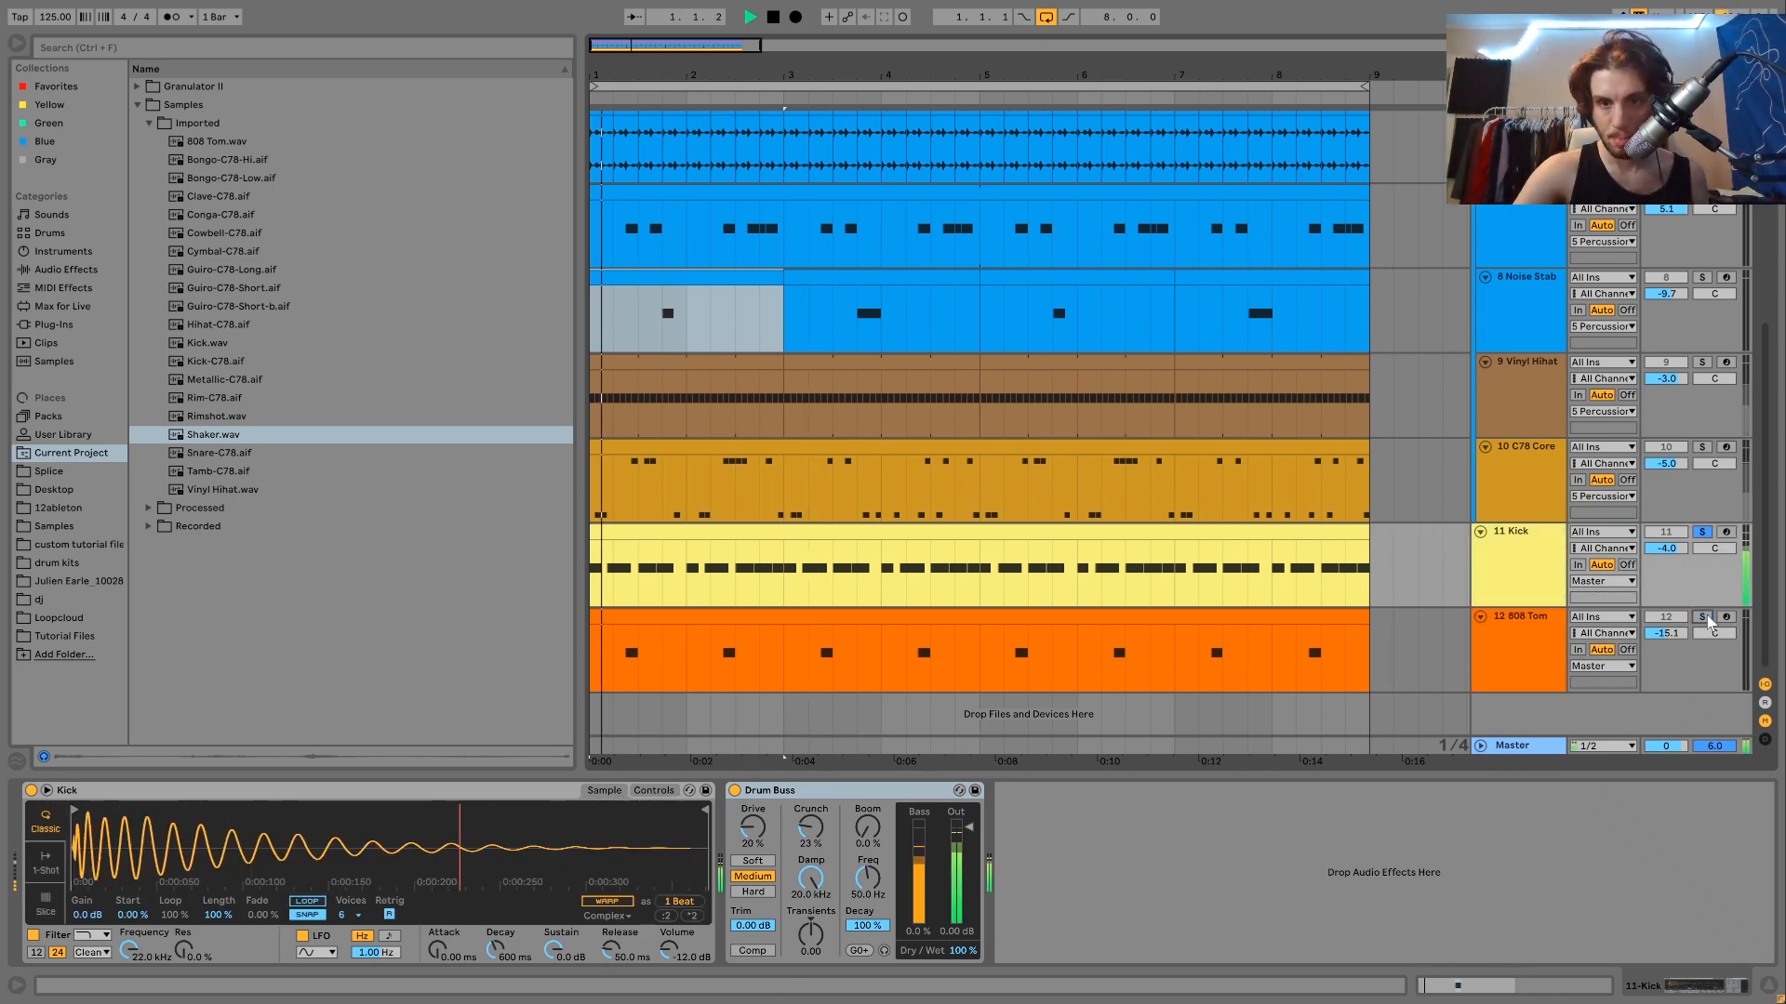
{"action": "left_click", "coordinate": [1704, 616]}
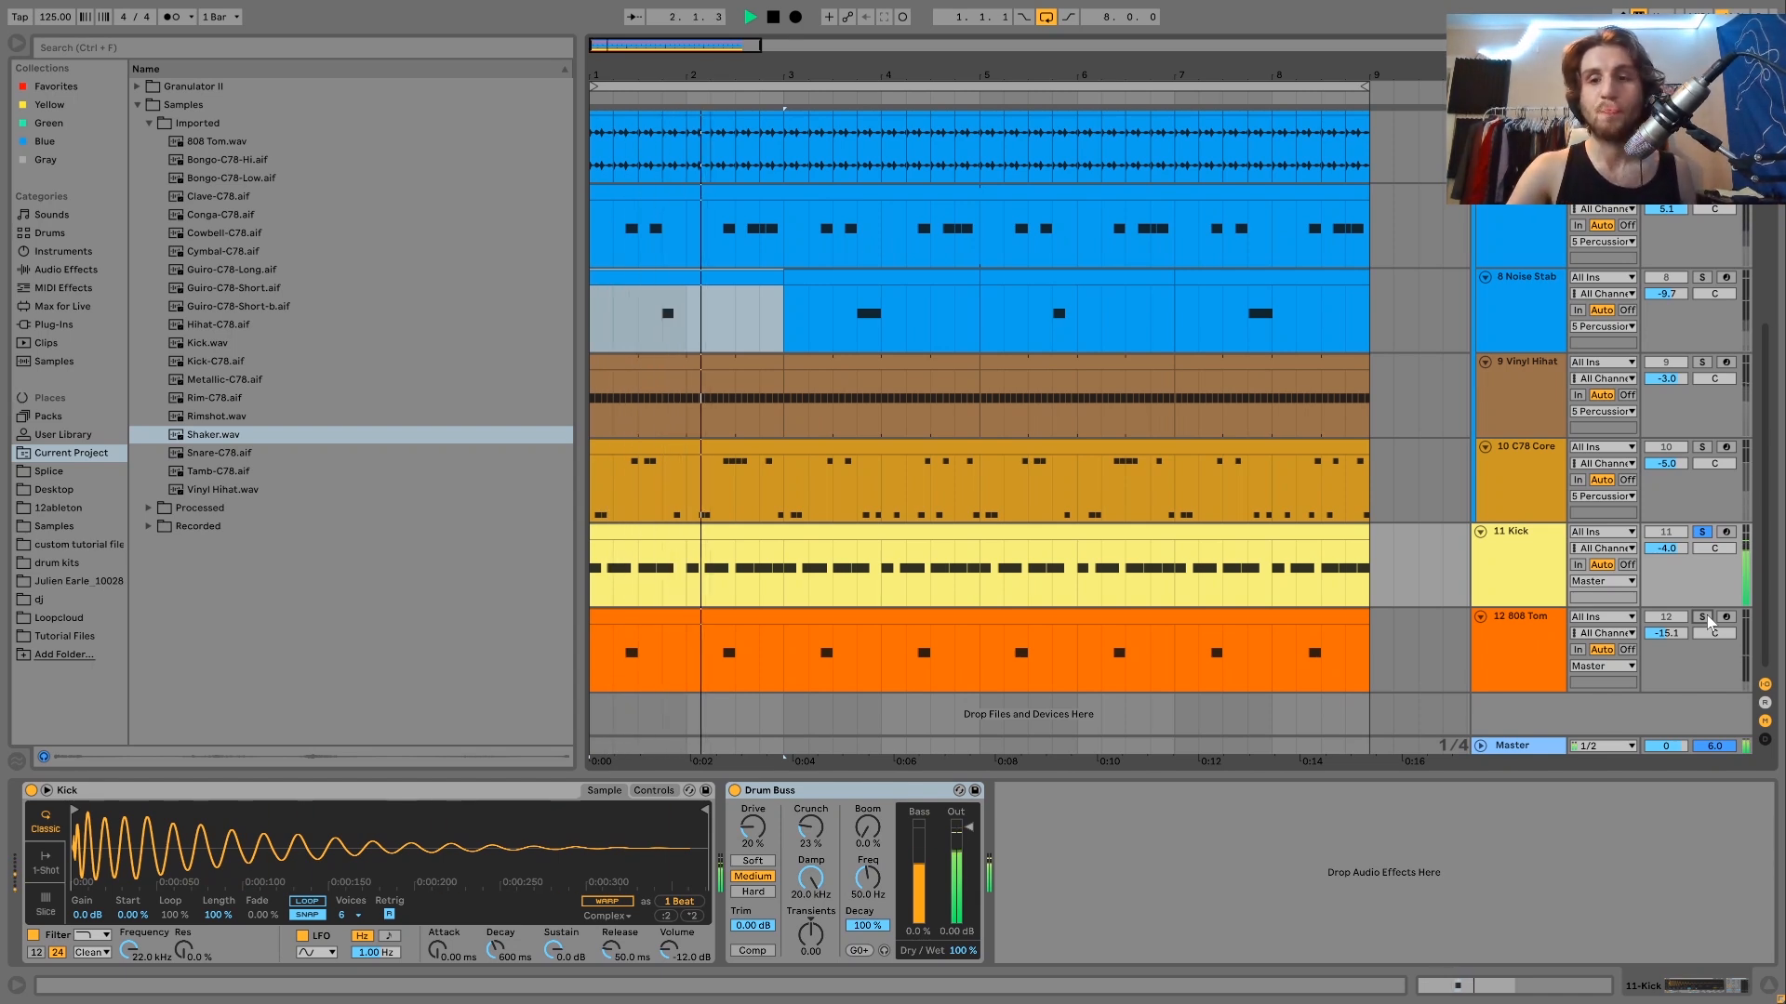
{"action": "left_click", "coordinate": [1704, 616]}
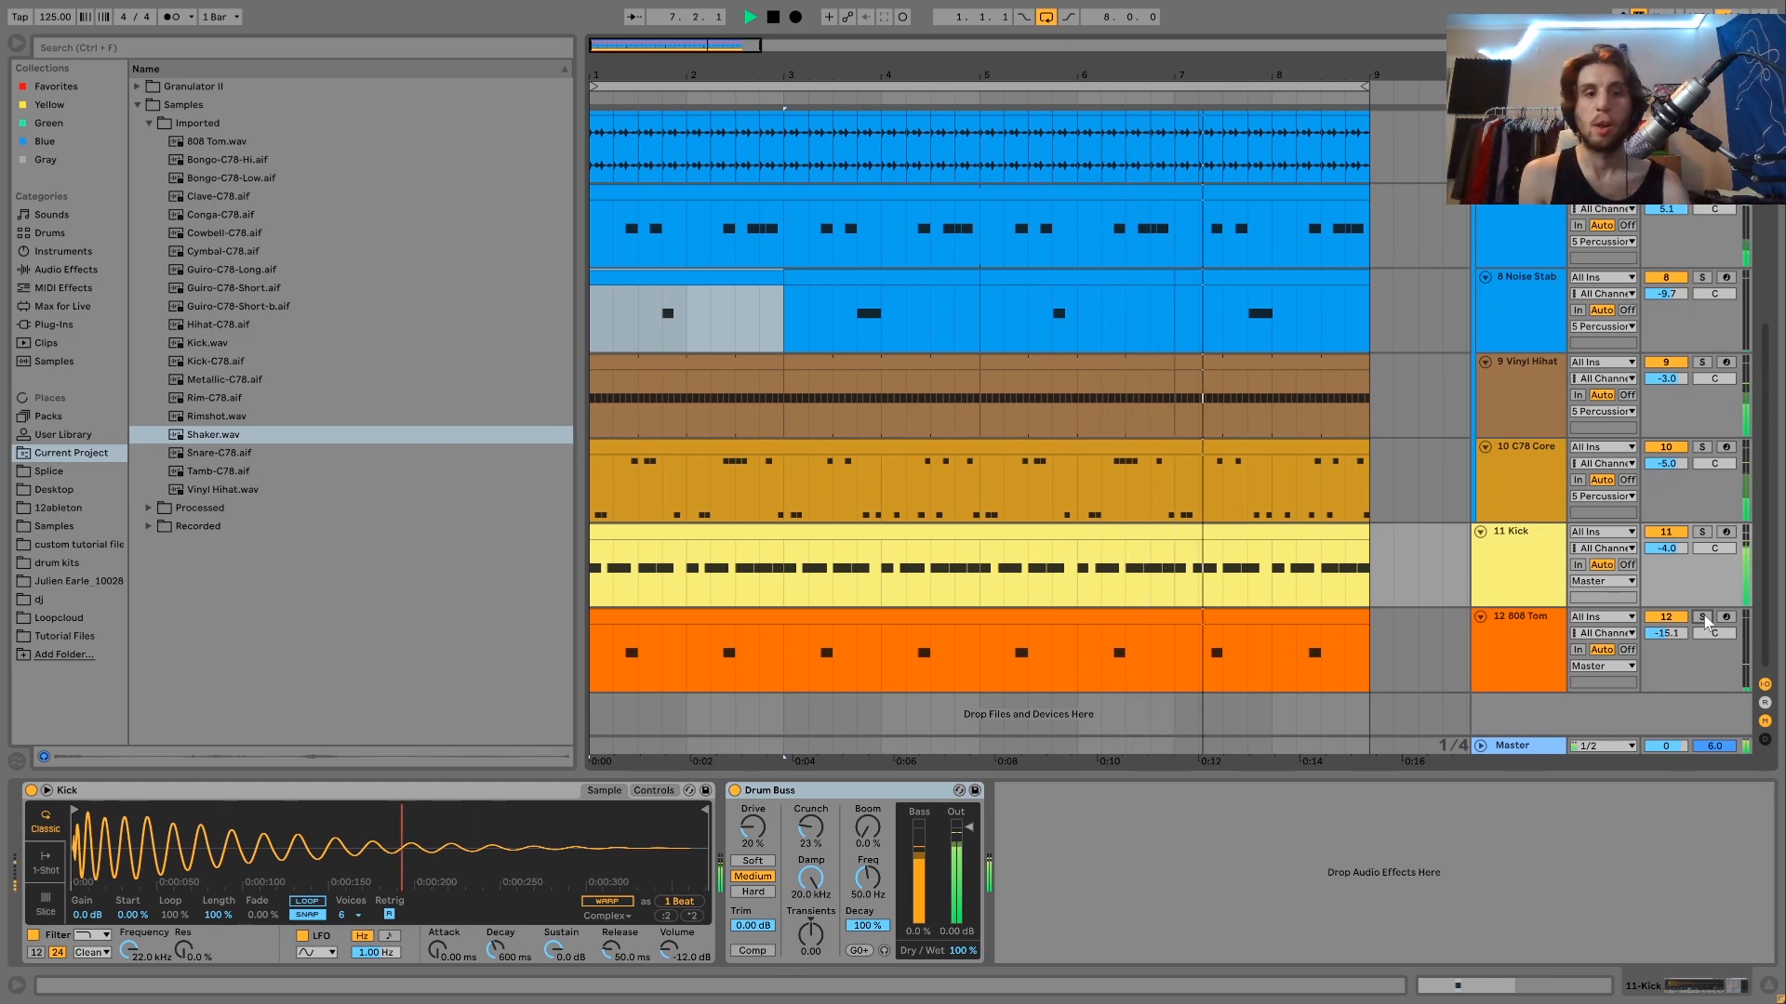
{"action": "left_click", "coordinate": [1524, 638]}
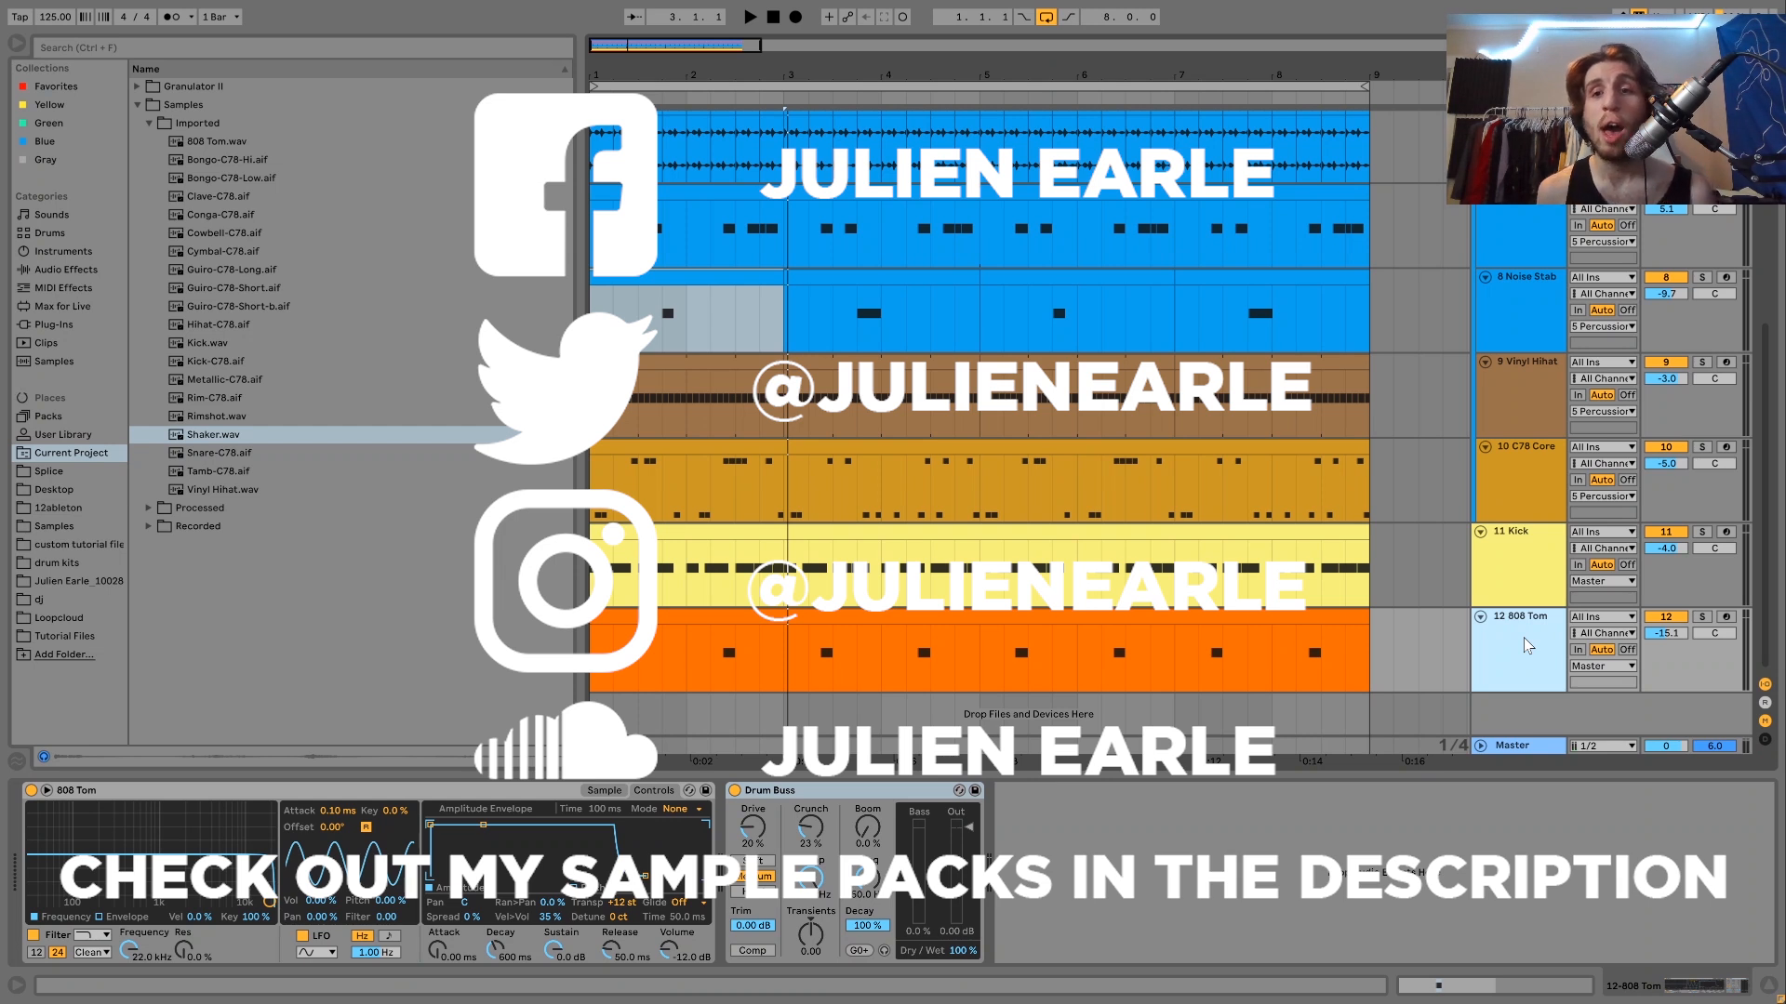
{"action": "scroll", "coordinate": [1523, 643], "scroll_direction": "up", "scroll_amount": 5}
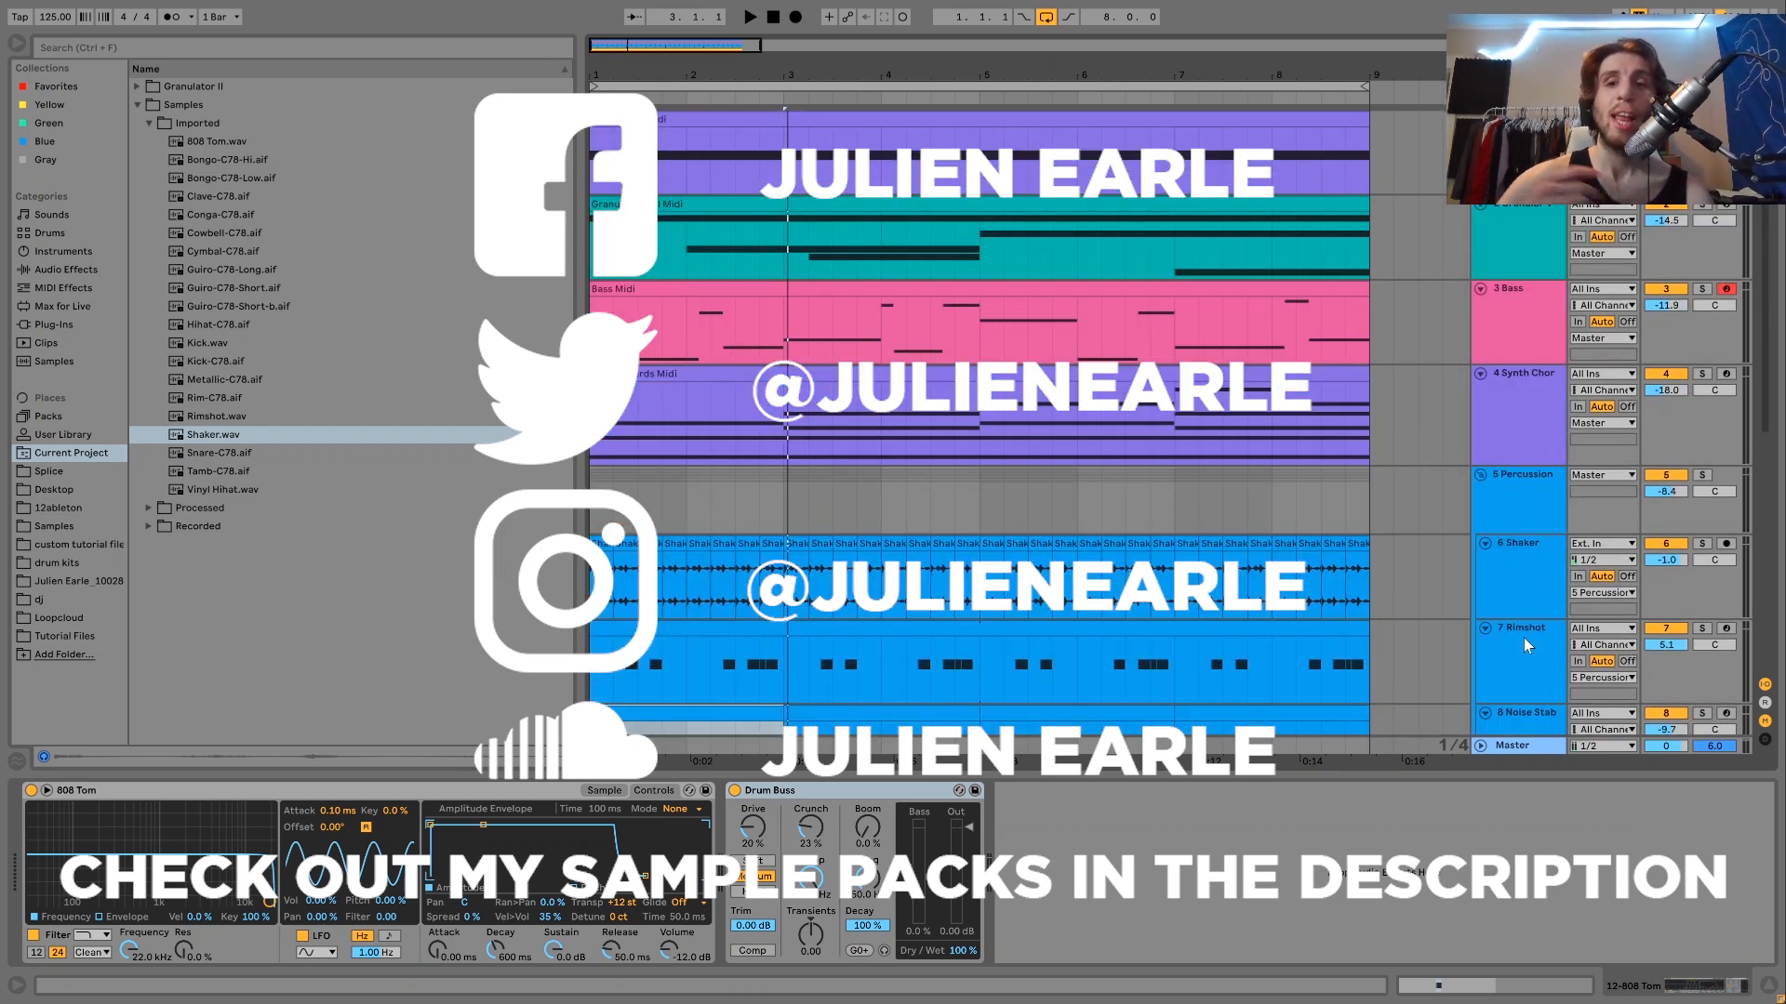